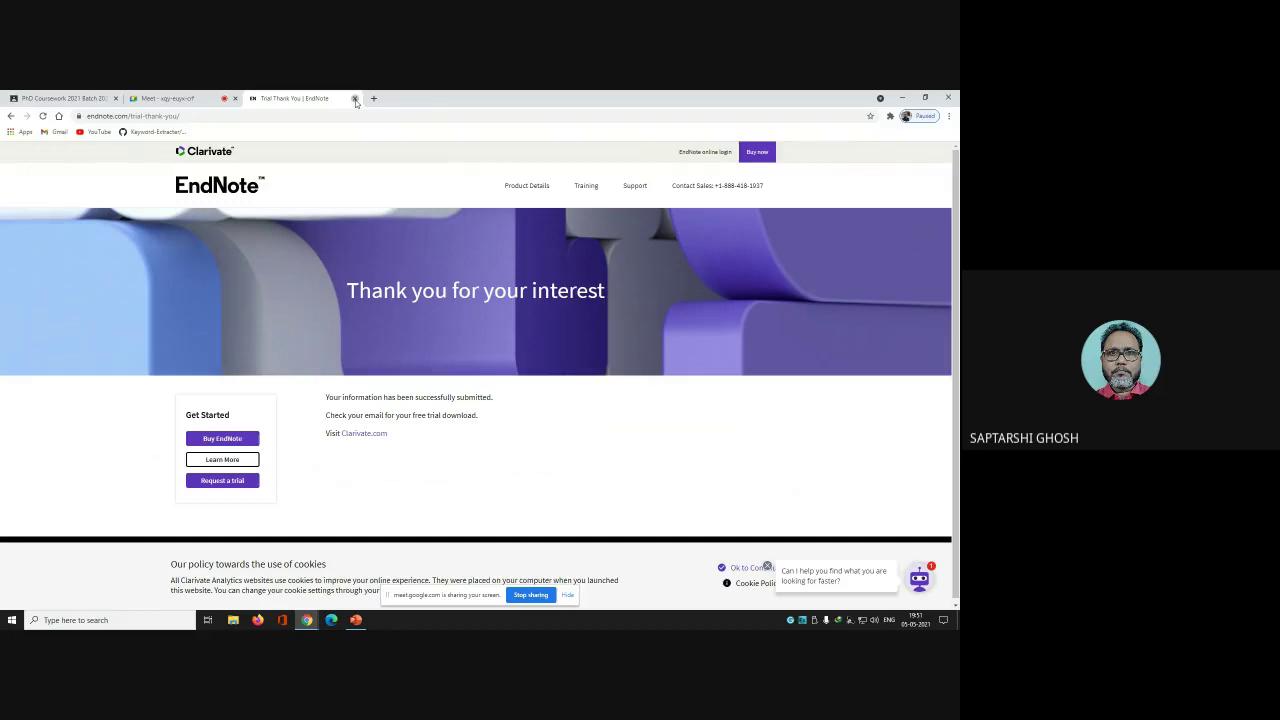
Sign in to Chrome again with the paused Google account, entering the account password, and close the EndNote thank-you page
{"action": "left_click", "coordinate": [917, 117]}
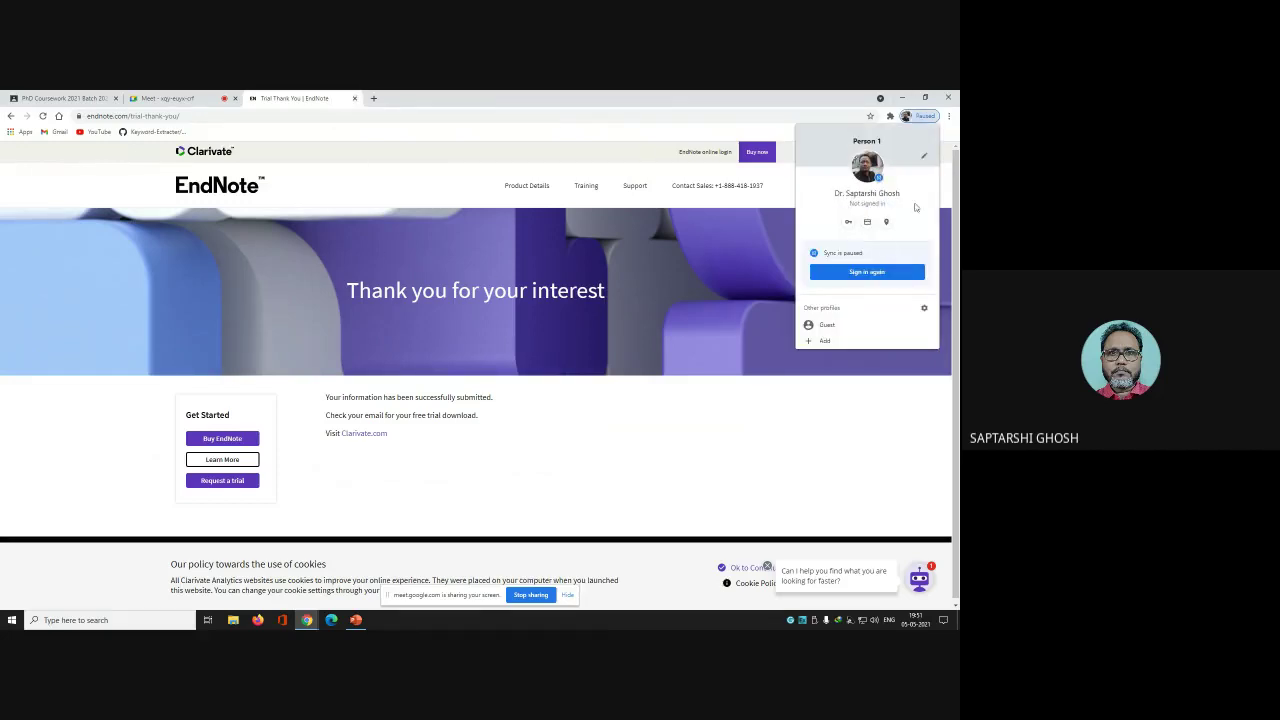
{"action": "left_click", "coordinate": [867, 272]}
{"action": "left_click", "coordinate": [316, 100]}
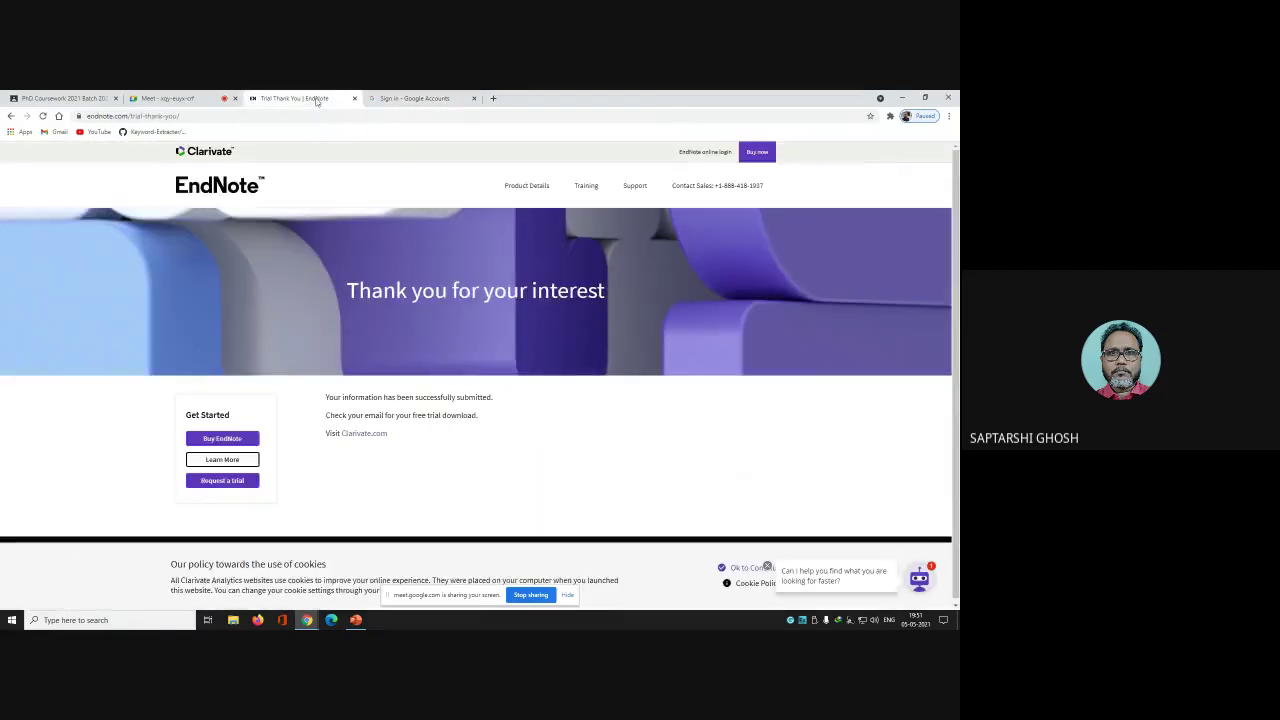
{"action": "left_click", "coordinate": [354, 98]}
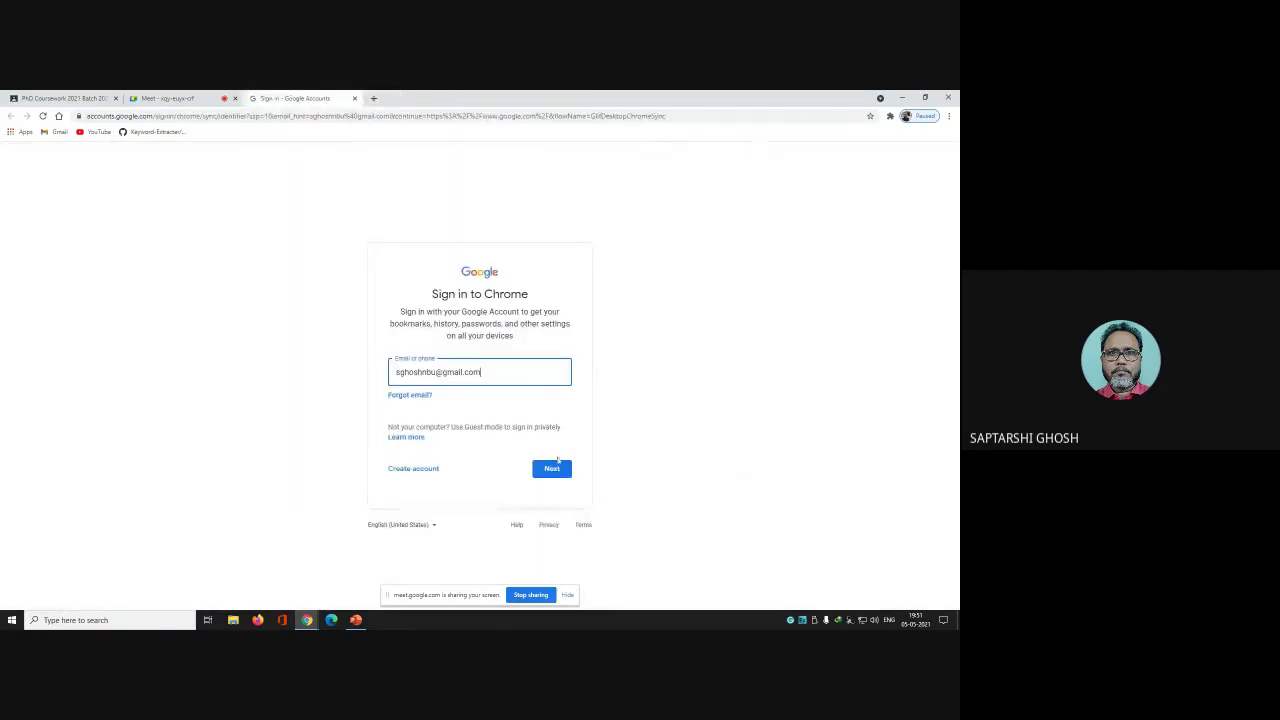
{"action": "key", "text": "Return"}
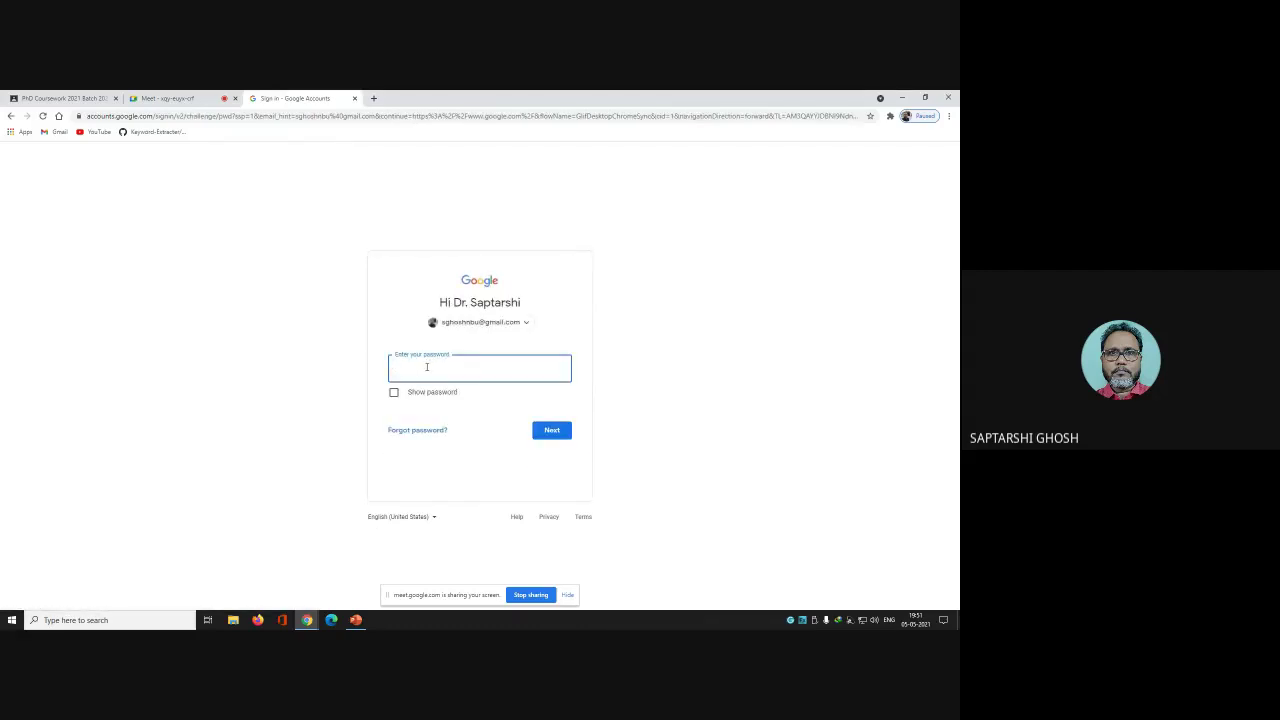
{"action": "left_click", "coordinate": [556, 432]}
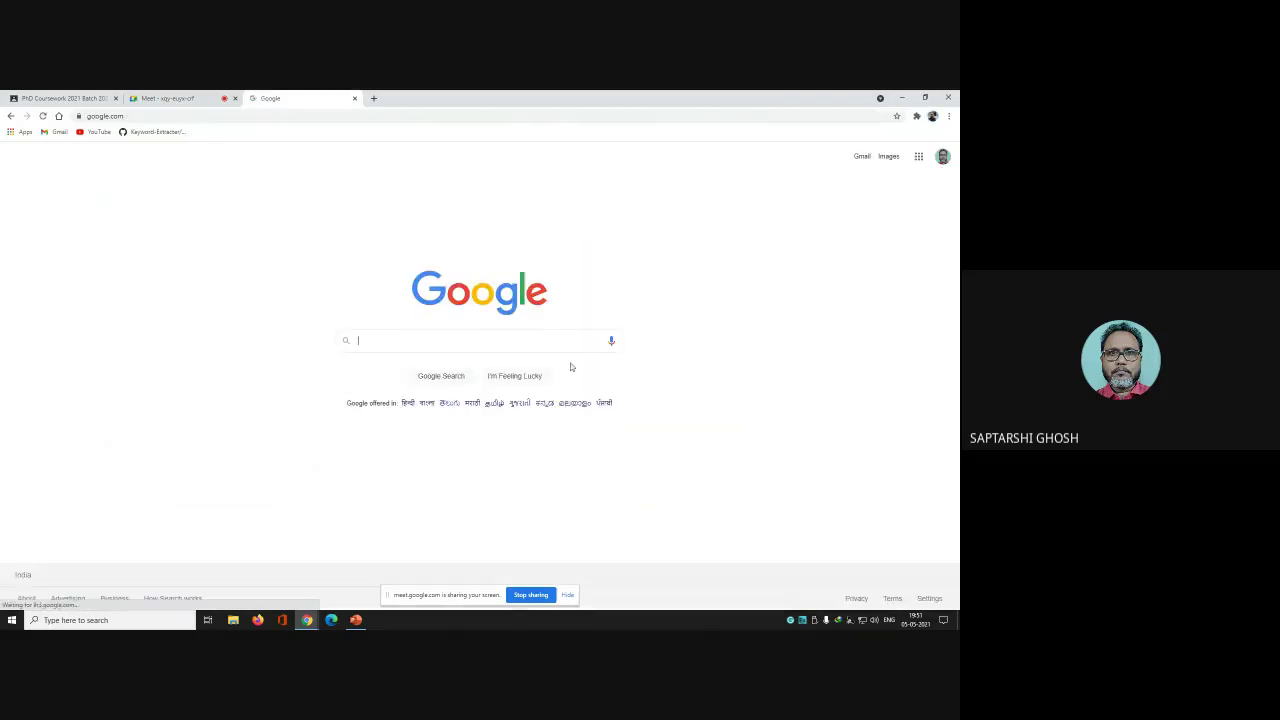
Switch Google to the personal account, dismiss the password safety notice, and go to its Gmail inbox
{"action": "left_click", "coordinate": [942, 156]}
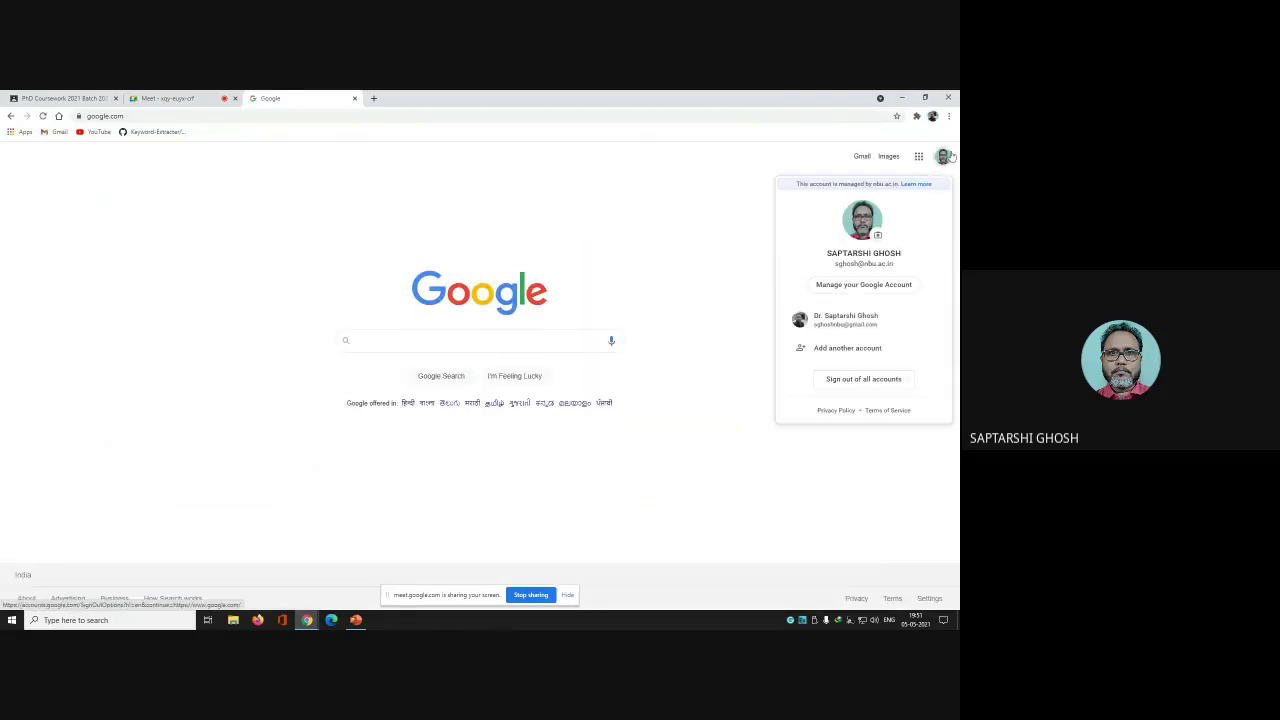
{"action": "left_click", "coordinate": [832, 320]}
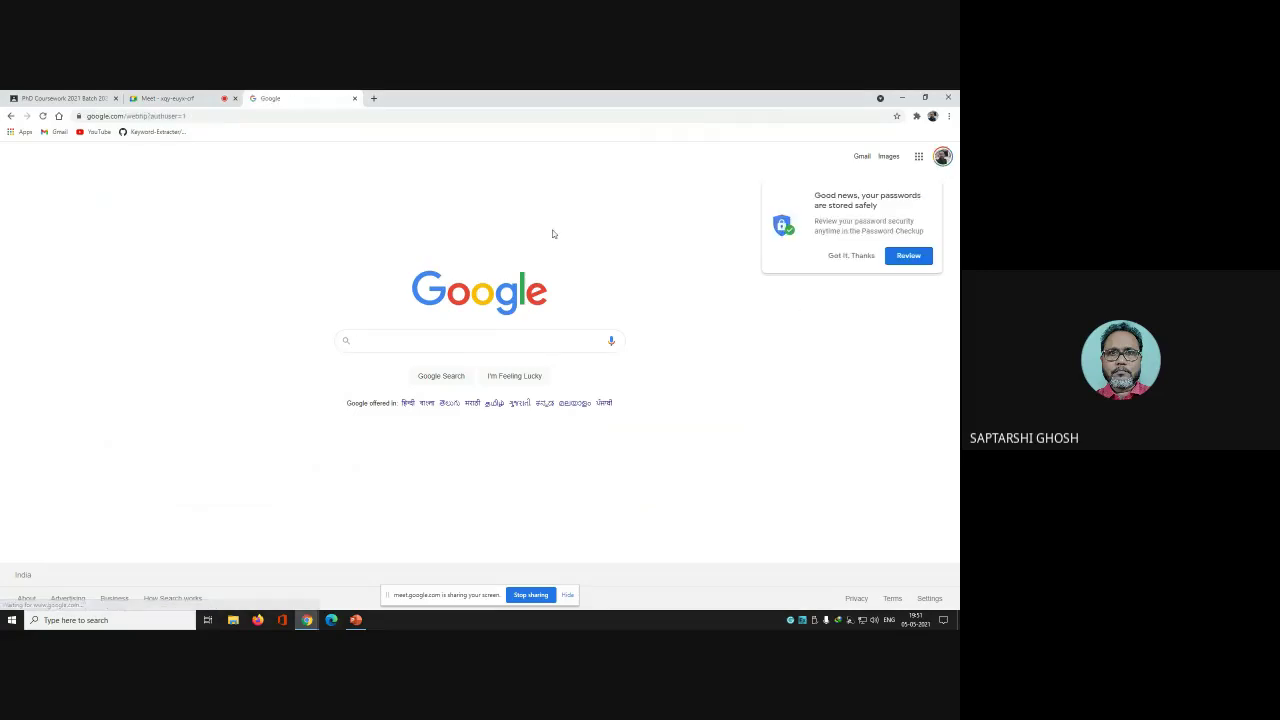
{"action": "left_click", "coordinate": [850, 257]}
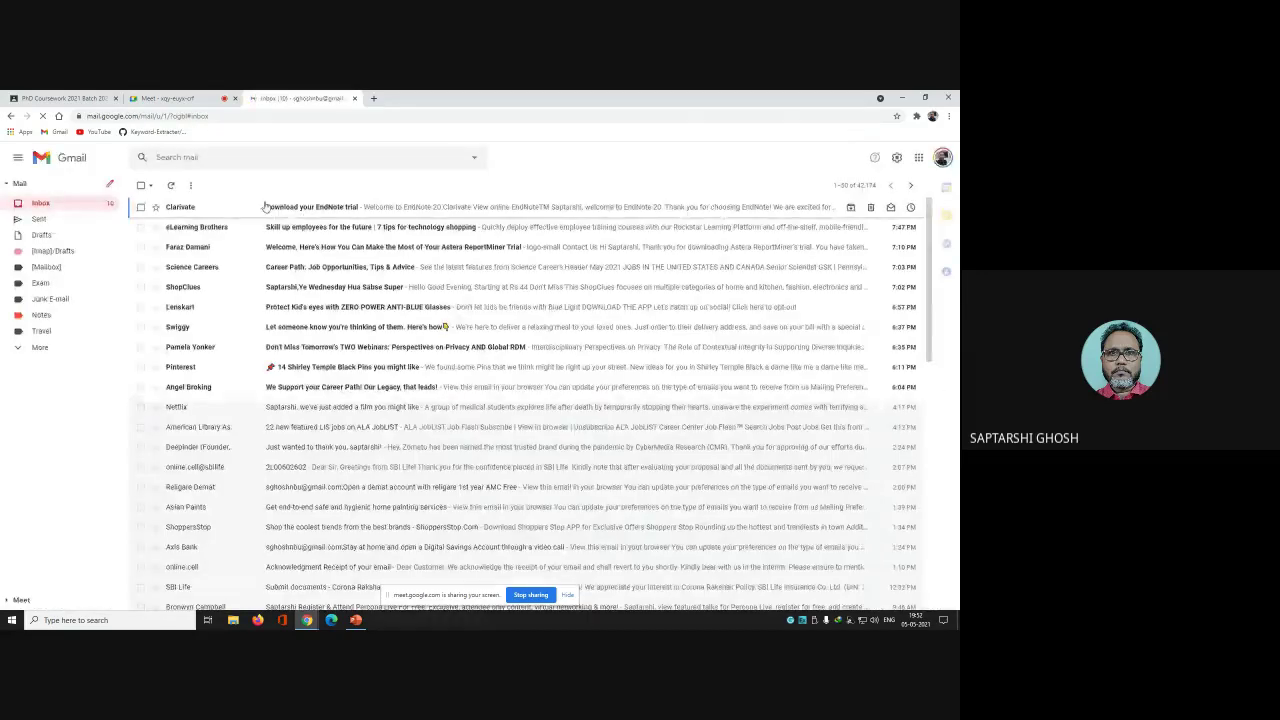
Download the Windows installer from Clarivate's "Download your EndNote trial" email, then close the mail page
{"action": "left_click", "coordinate": [307, 210]}
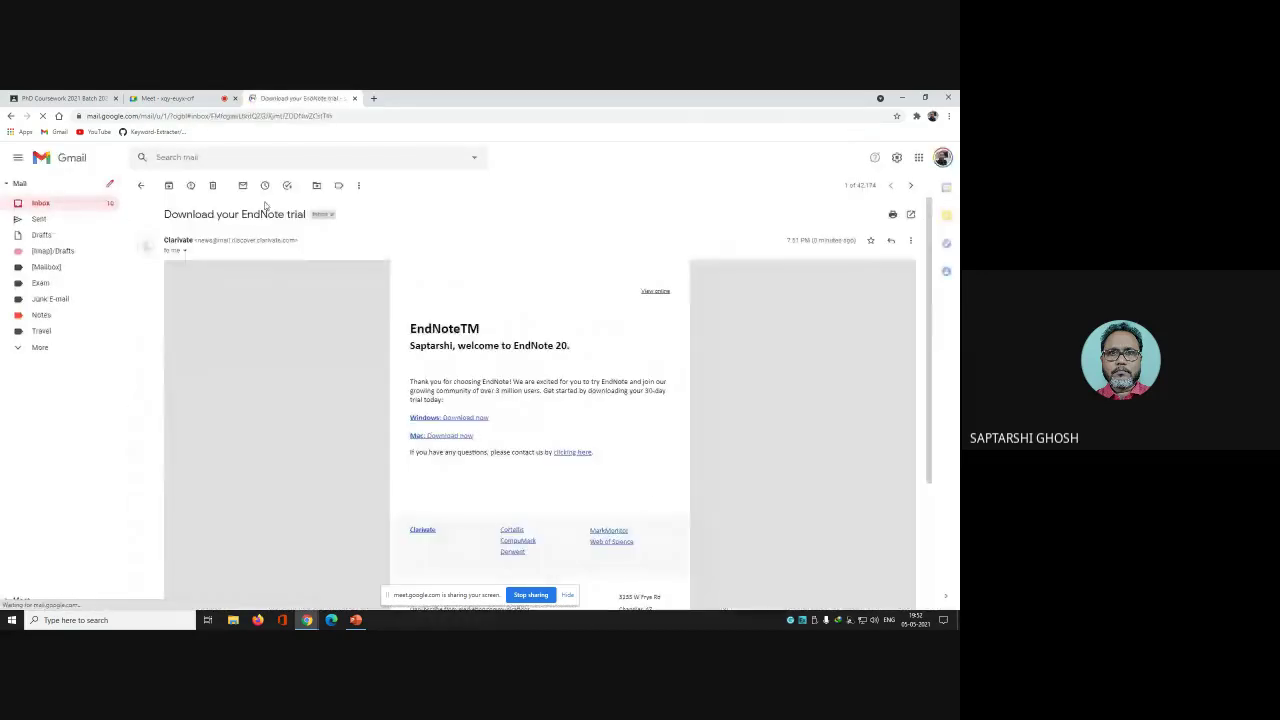
{"action": "left_click", "coordinate": [428, 418]}
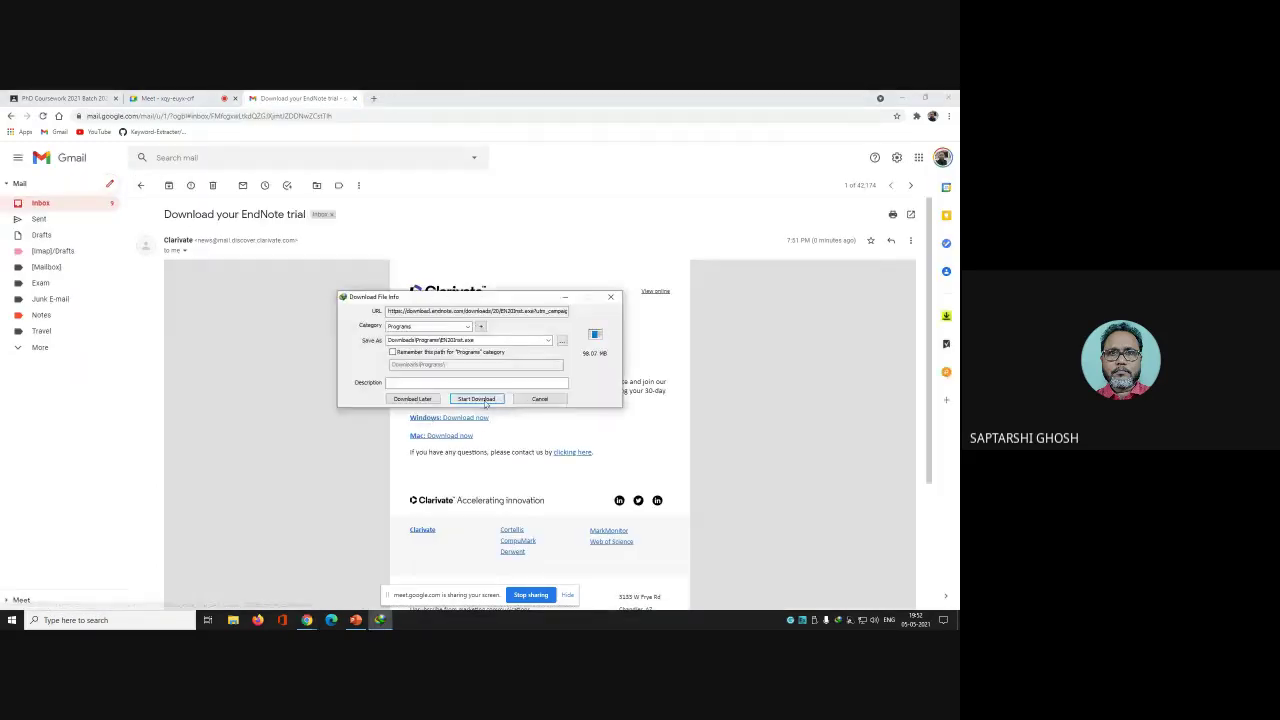
{"action": "left_click", "coordinate": [481, 399]}
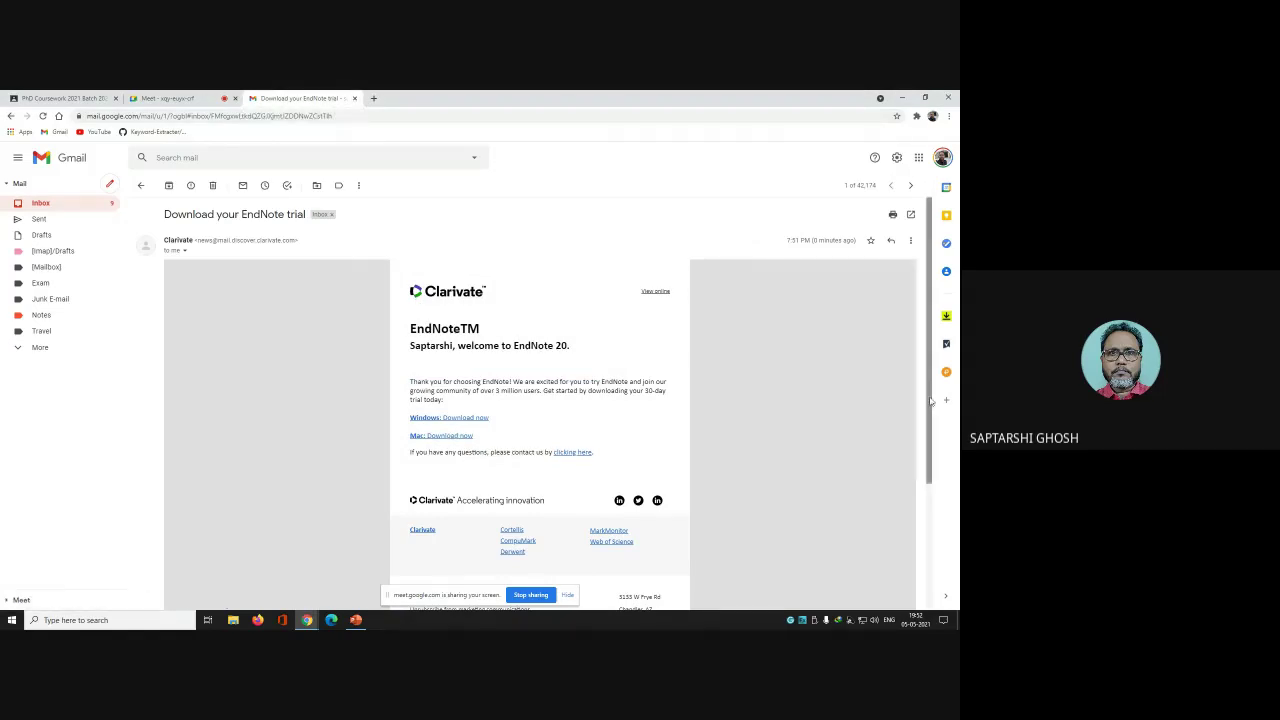
{"action": "scroll", "coordinate": [930, 401], "scroll_direction": "down", "scroll_amount": 3}
{"action": "scroll", "coordinate": [930, 401], "scroll_direction": "up", "scroll_amount": 3}
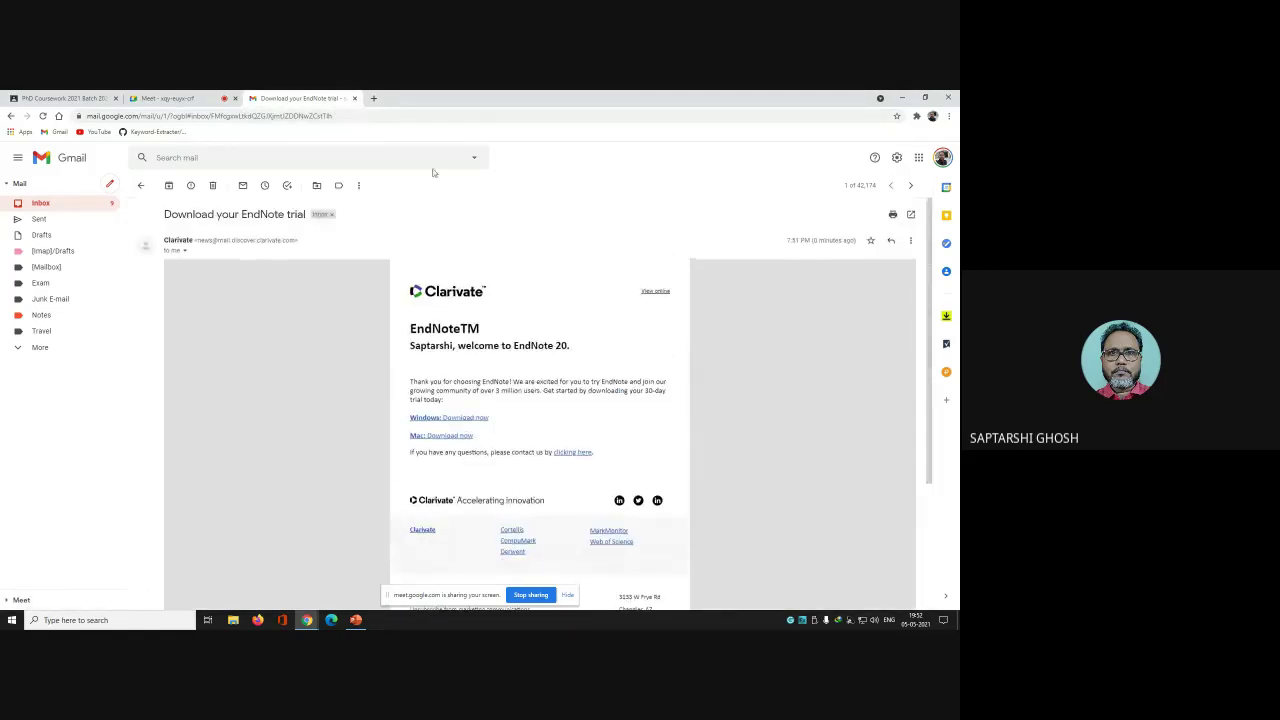
{"action": "left_click", "coordinate": [355, 99]}
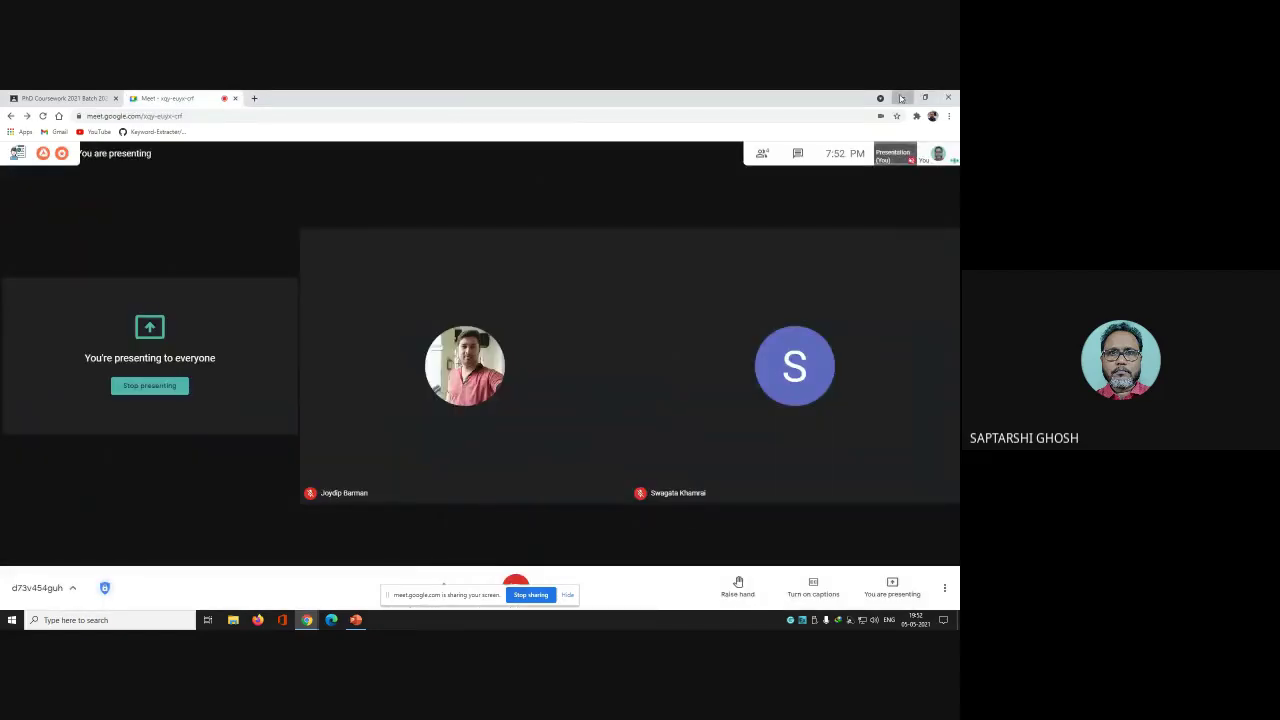
Minimize the browser and switch to Internet Download Manager to open the folder containing EN20Inst.exe
{"action": "left_click", "coordinate": [901, 98]}
{"action": "double_click", "coordinate": [801, 620]}
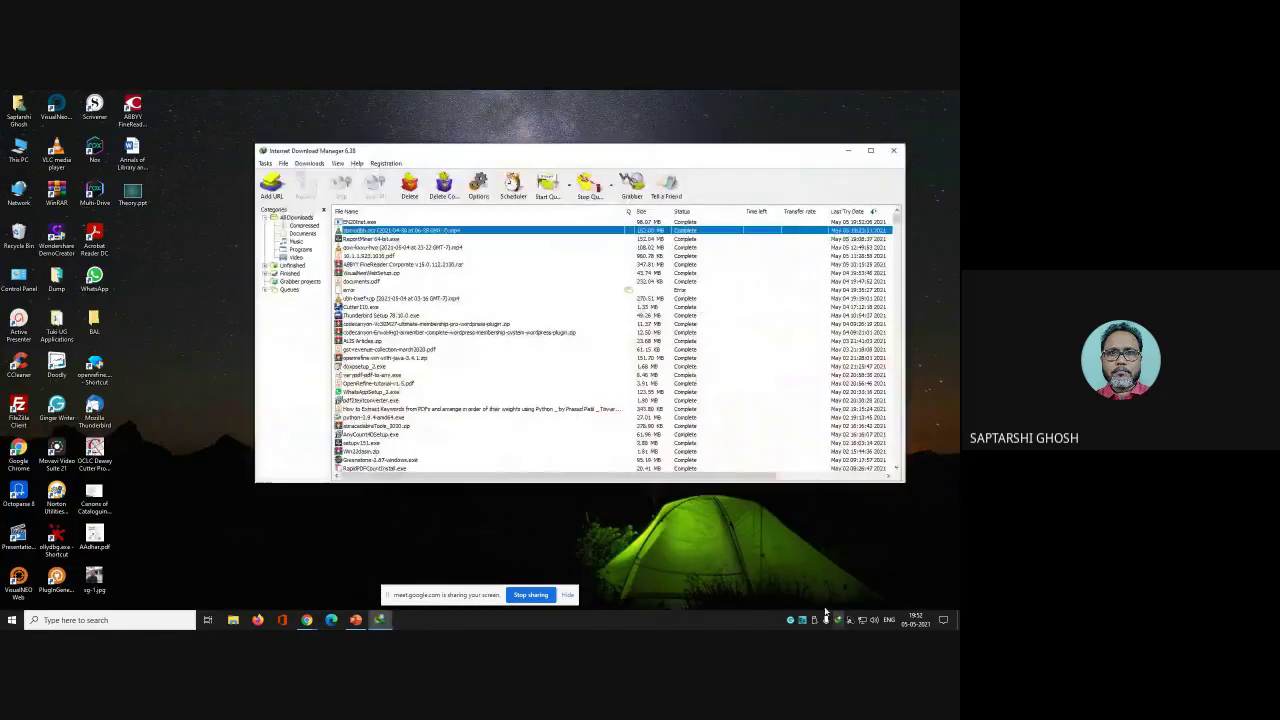
{"action": "left_click", "coordinate": [367, 223]}
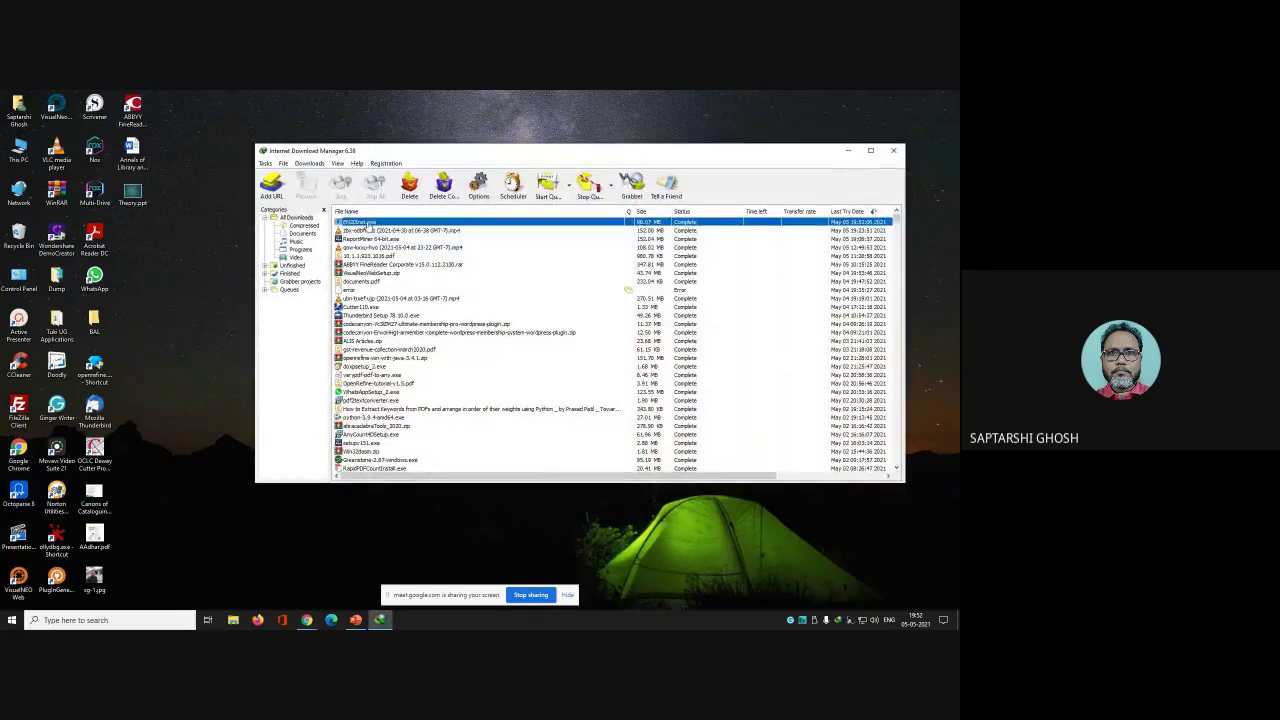
{"action": "right_click", "coordinate": [367, 226]}
{"action": "left_click", "coordinate": [397, 255]}
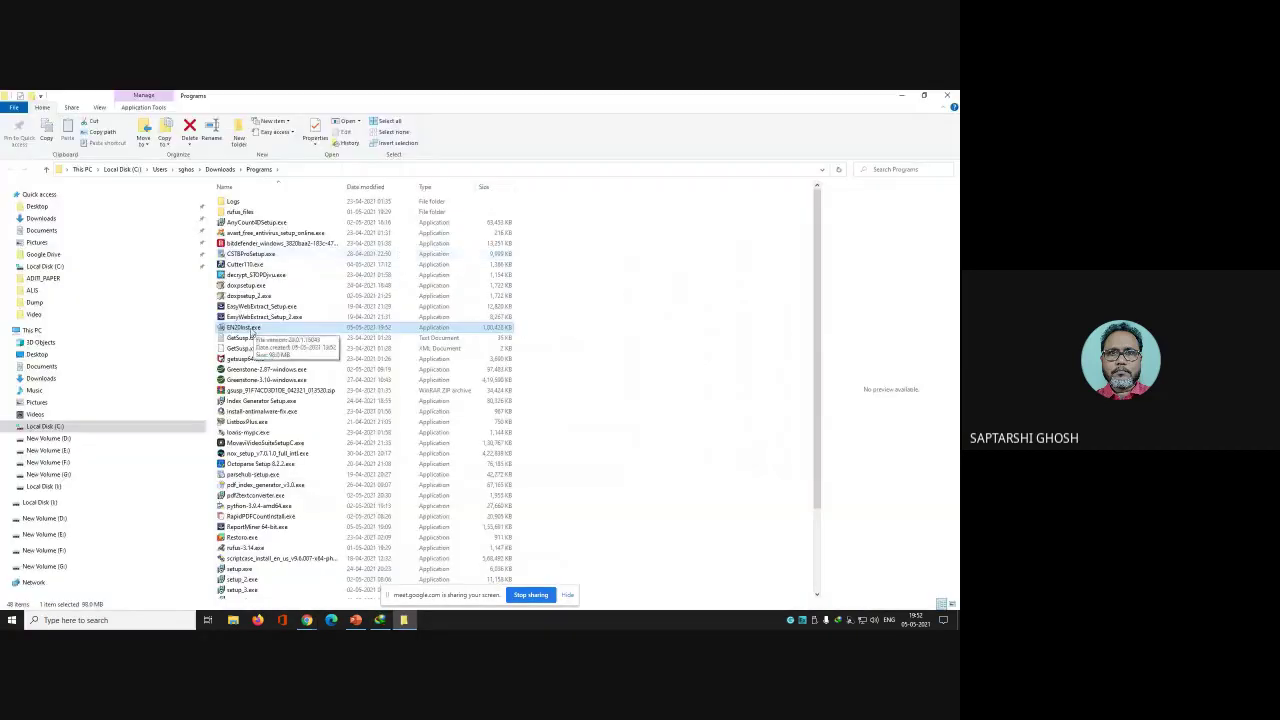
Run EN20Inst.exe as administrator and close the folder and download manager windows
{"action": "right_click", "coordinate": [252, 328]}
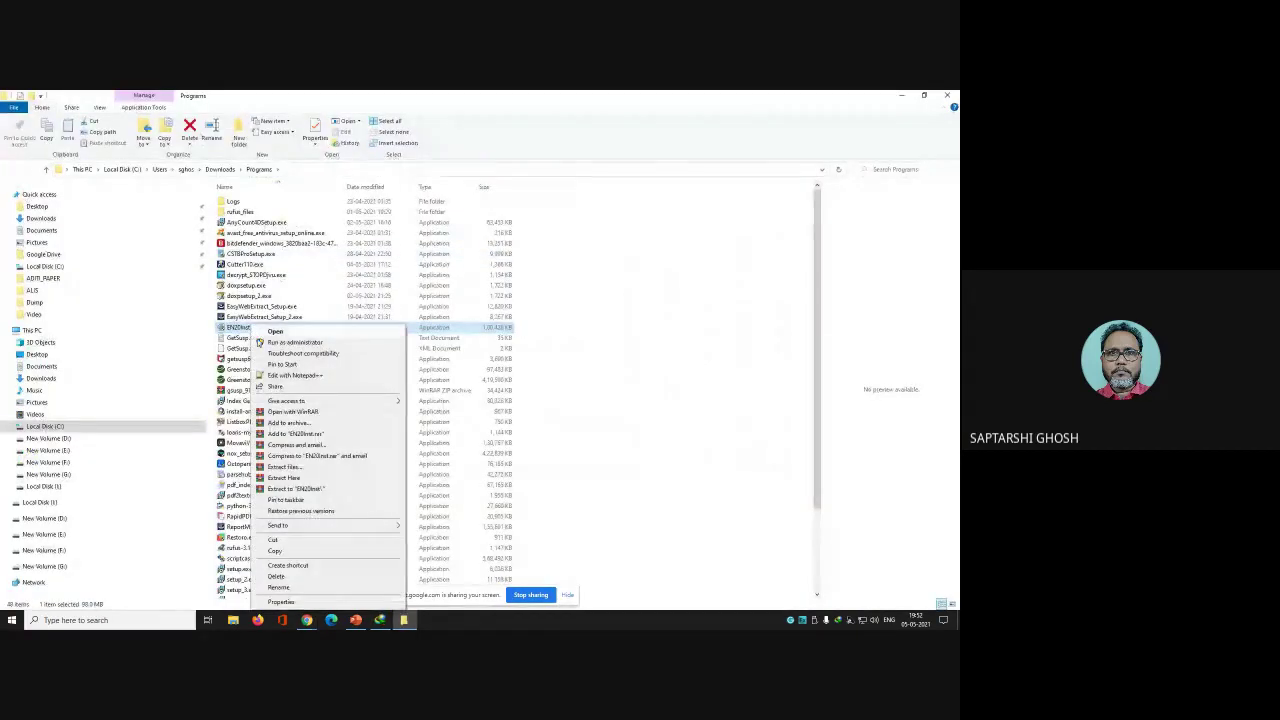
{"action": "left_click", "coordinate": [280, 342]}
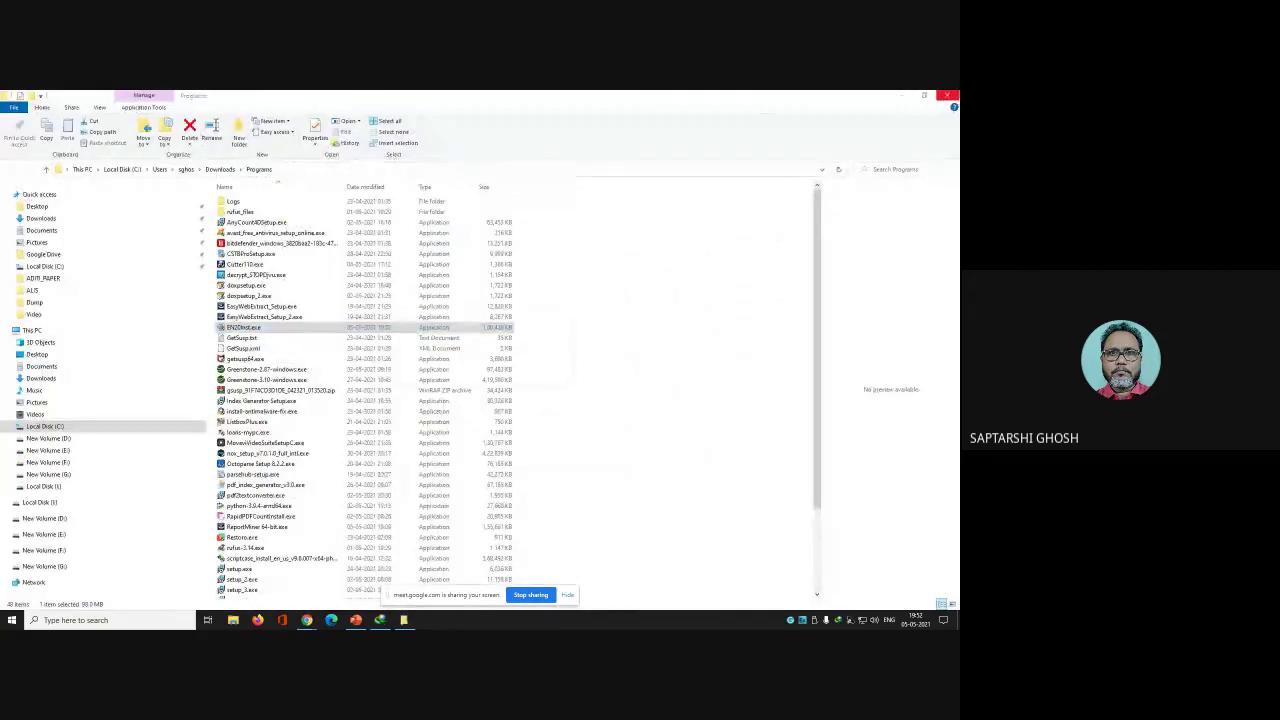
{"action": "left_click", "coordinate": [948, 95]}
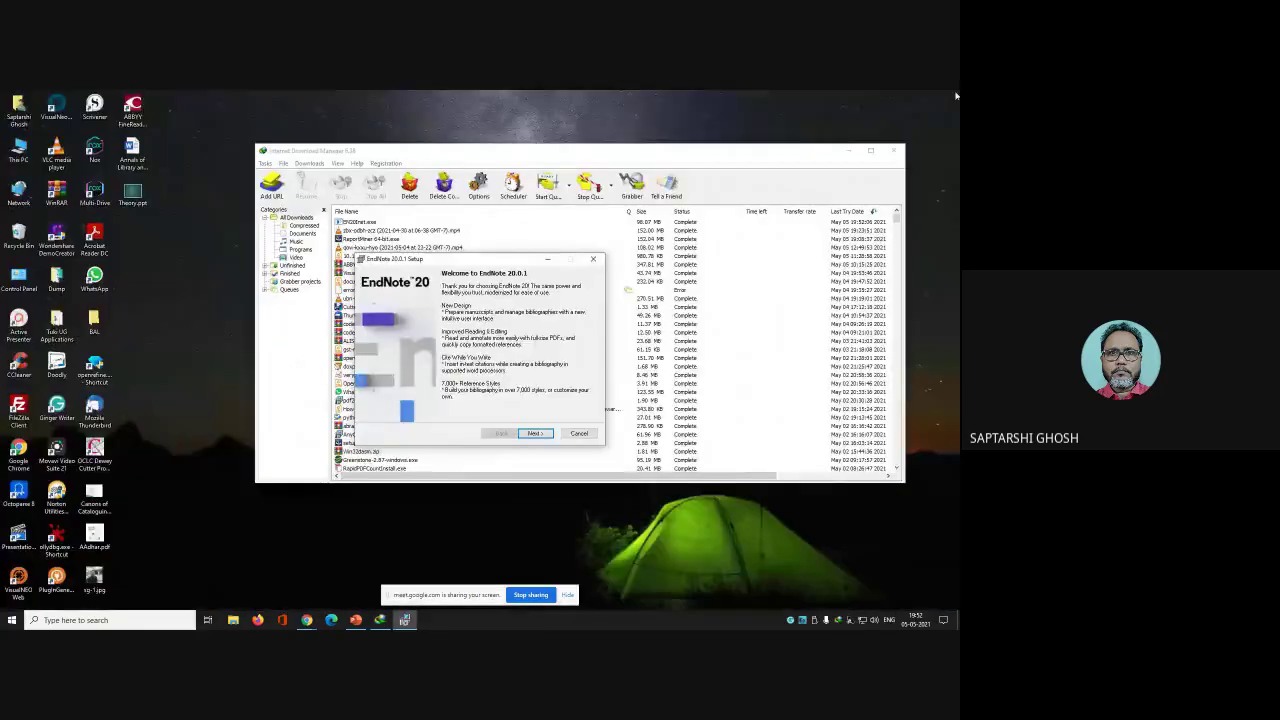
{"action": "left_click", "coordinate": [896, 150]}
Choose the 30-day free trial in the EndNote 20.0.1 setup and accept the license agreement
{"action": "left_click", "coordinate": [534, 433]}
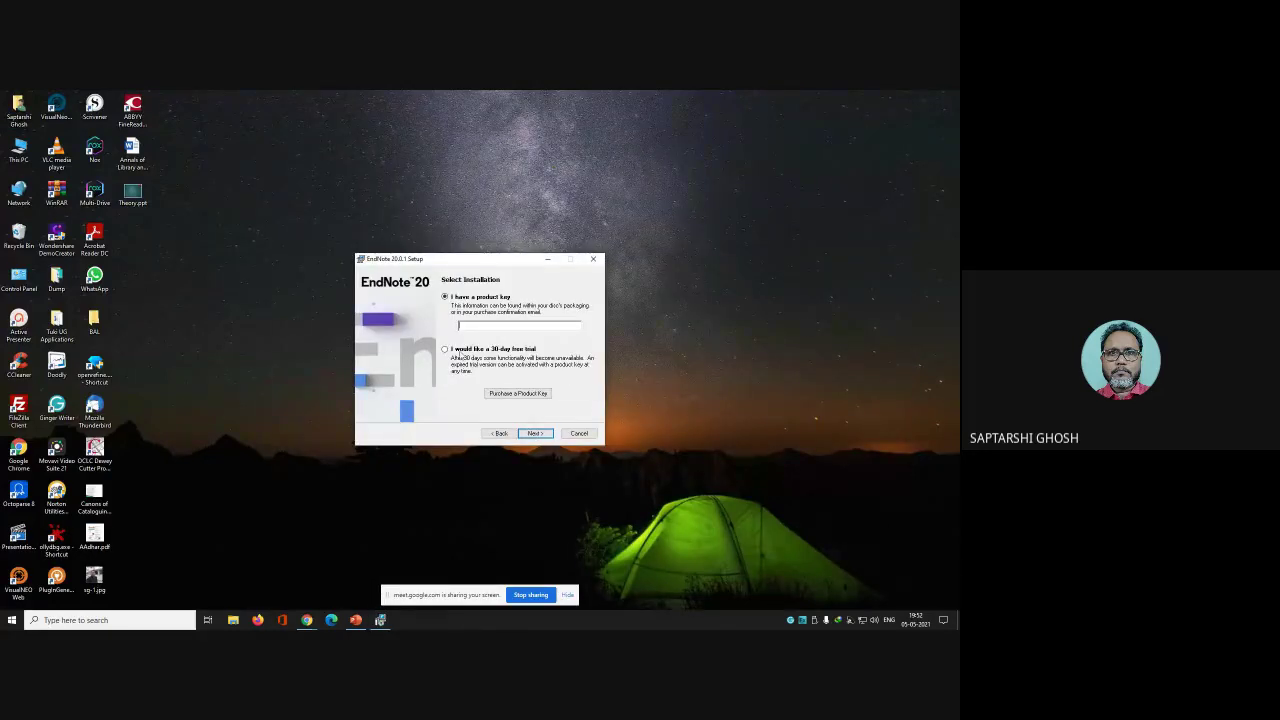
{"action": "left_click", "coordinate": [445, 349]}
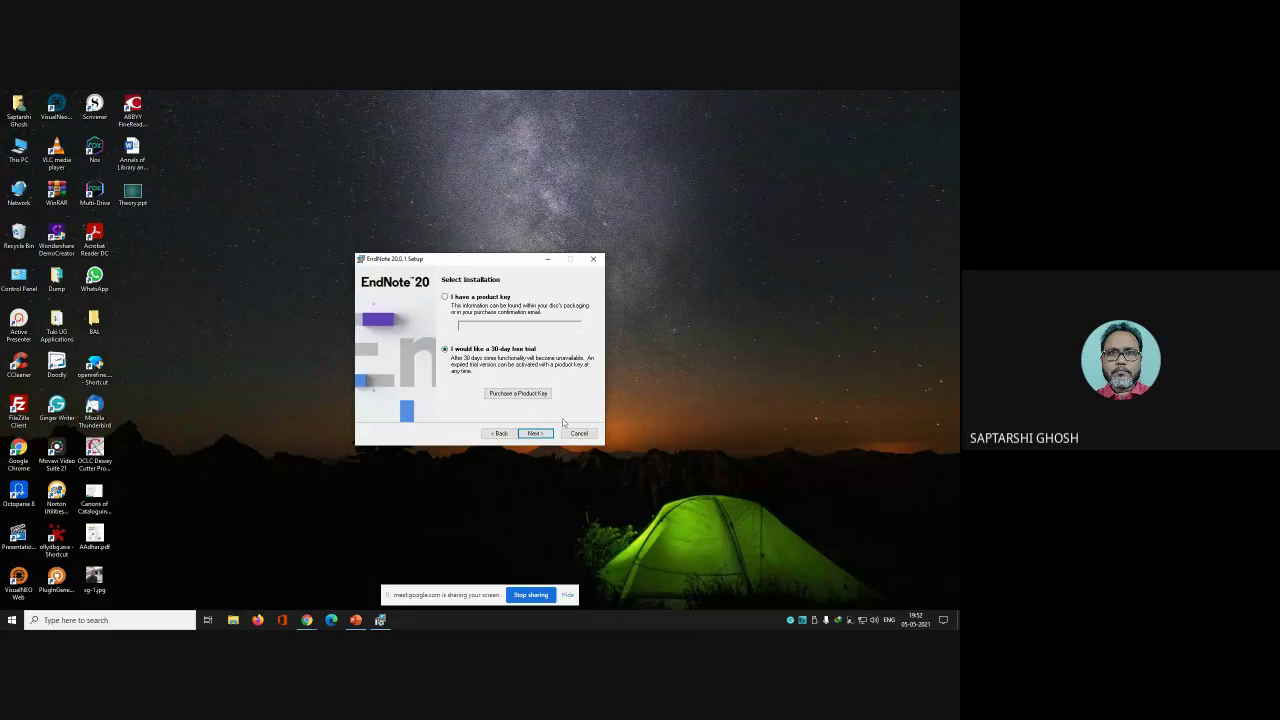
{"action": "left_click", "coordinate": [535, 433]}
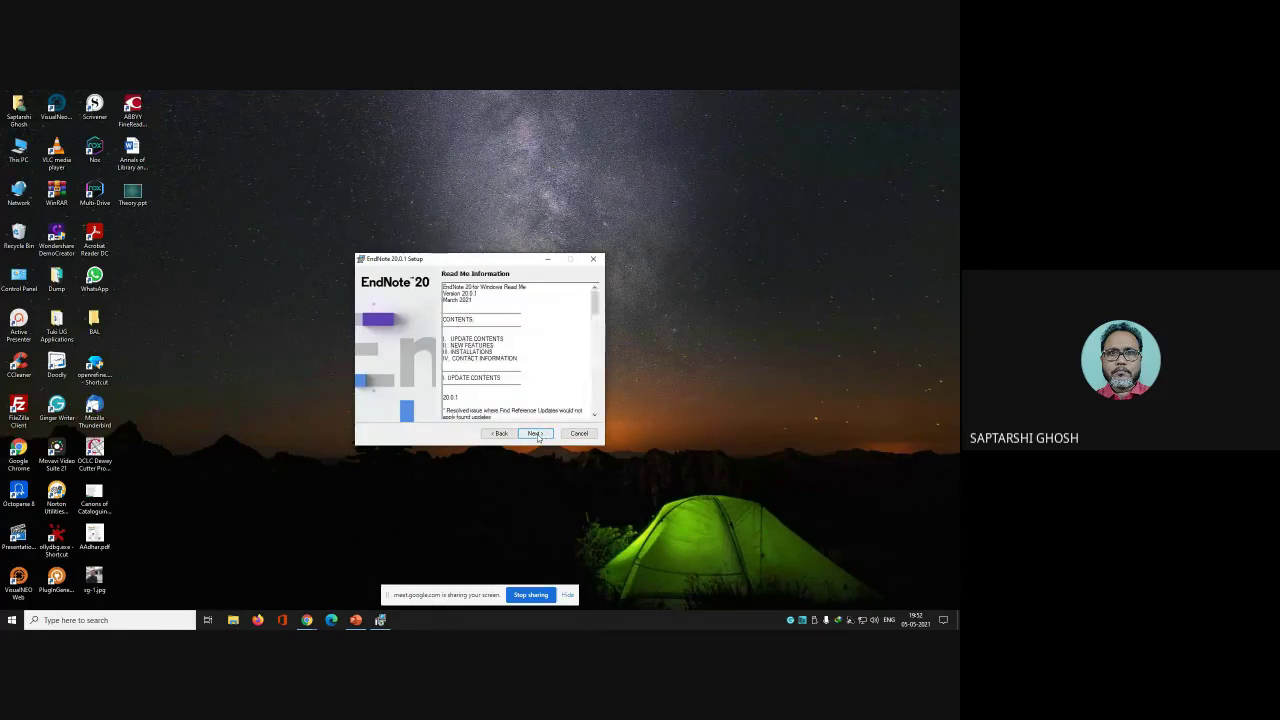
{"action": "left_click", "coordinate": [535, 433]}
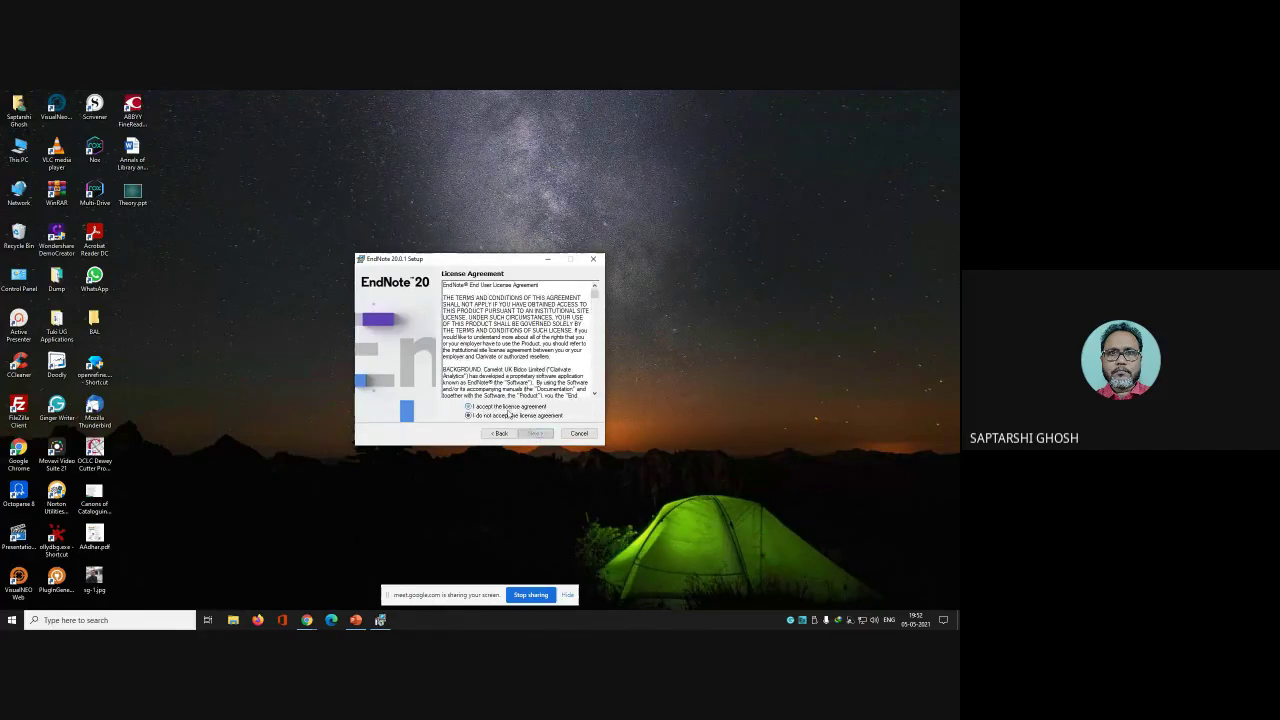
{"action": "left_click", "coordinate": [540, 435]}
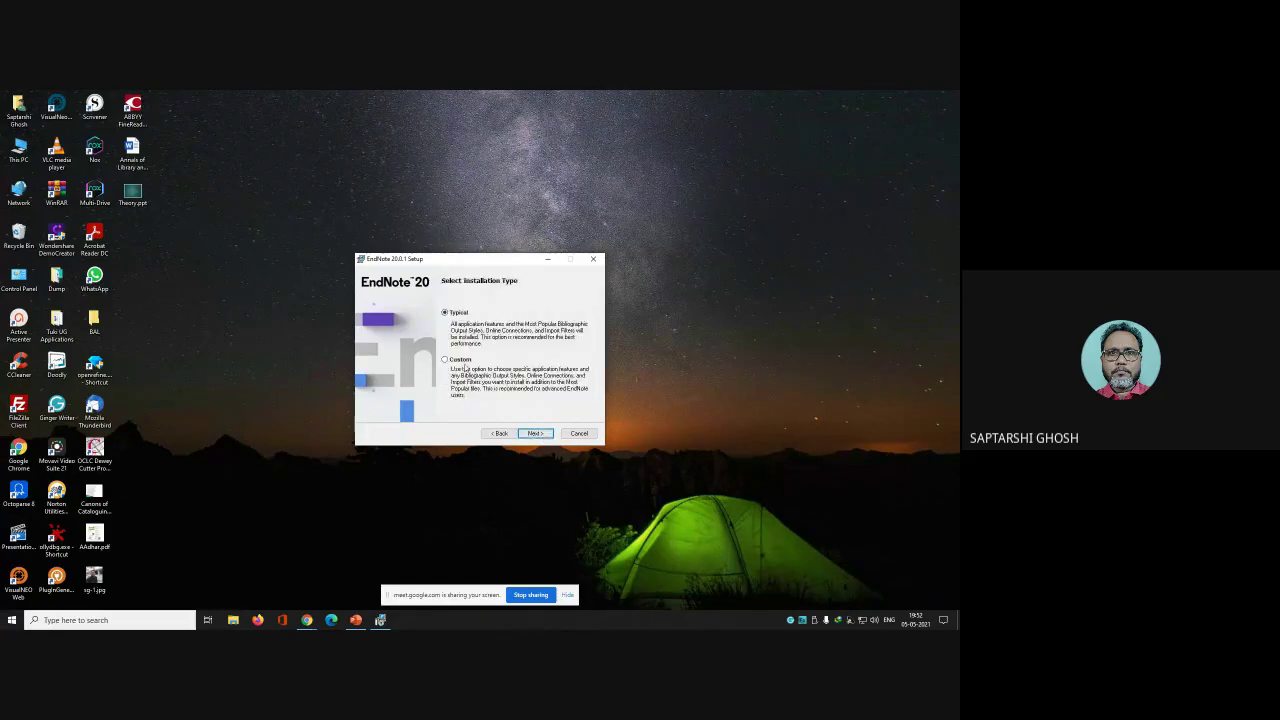
Start a Custom installation in the default destination folder with all EndNote for Windows features included
{"action": "left_click", "coordinate": [535, 433]}
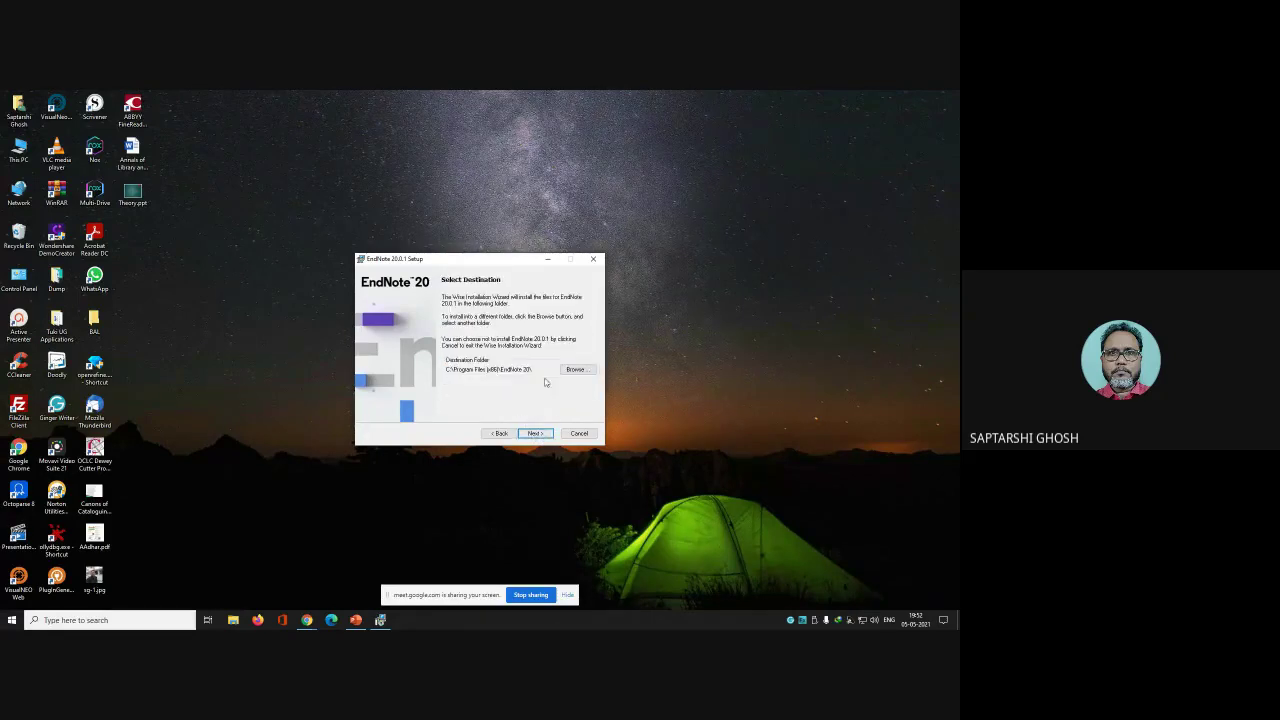
{"action": "left_click", "coordinate": [535, 433]}
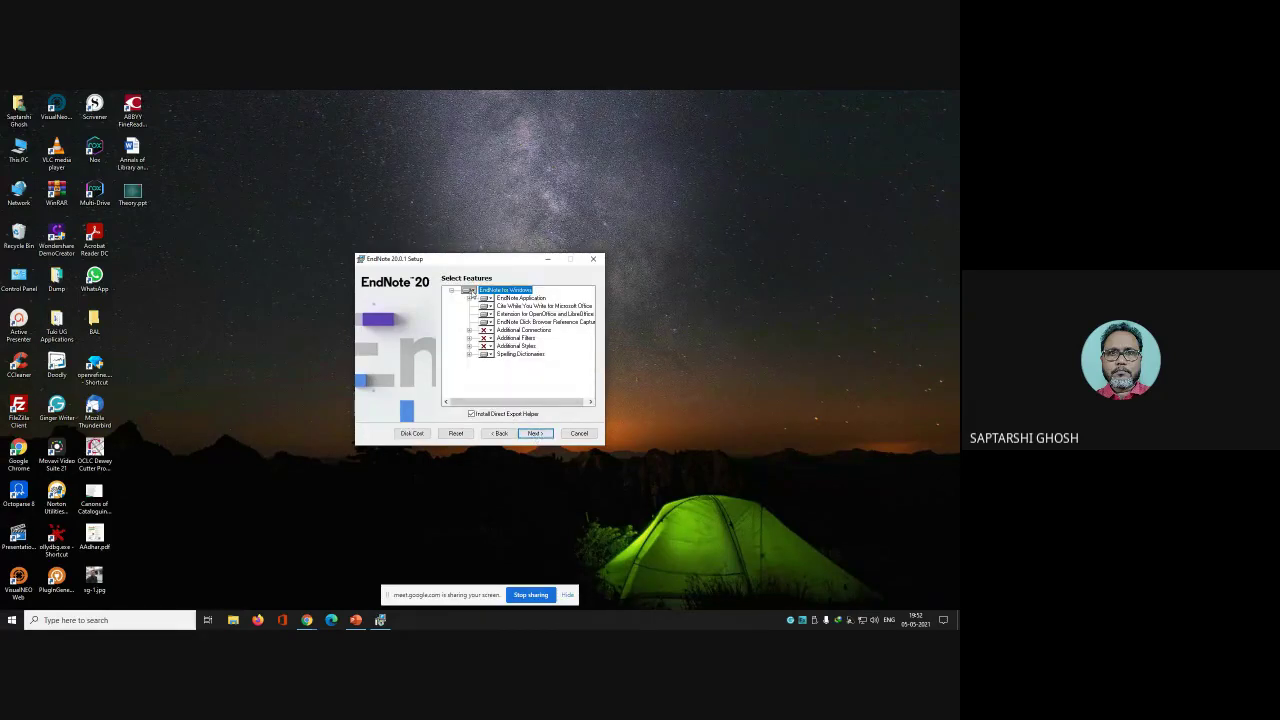
{"action": "left_click", "coordinate": [471, 290]}
{"action": "left_click", "coordinate": [481, 311]}
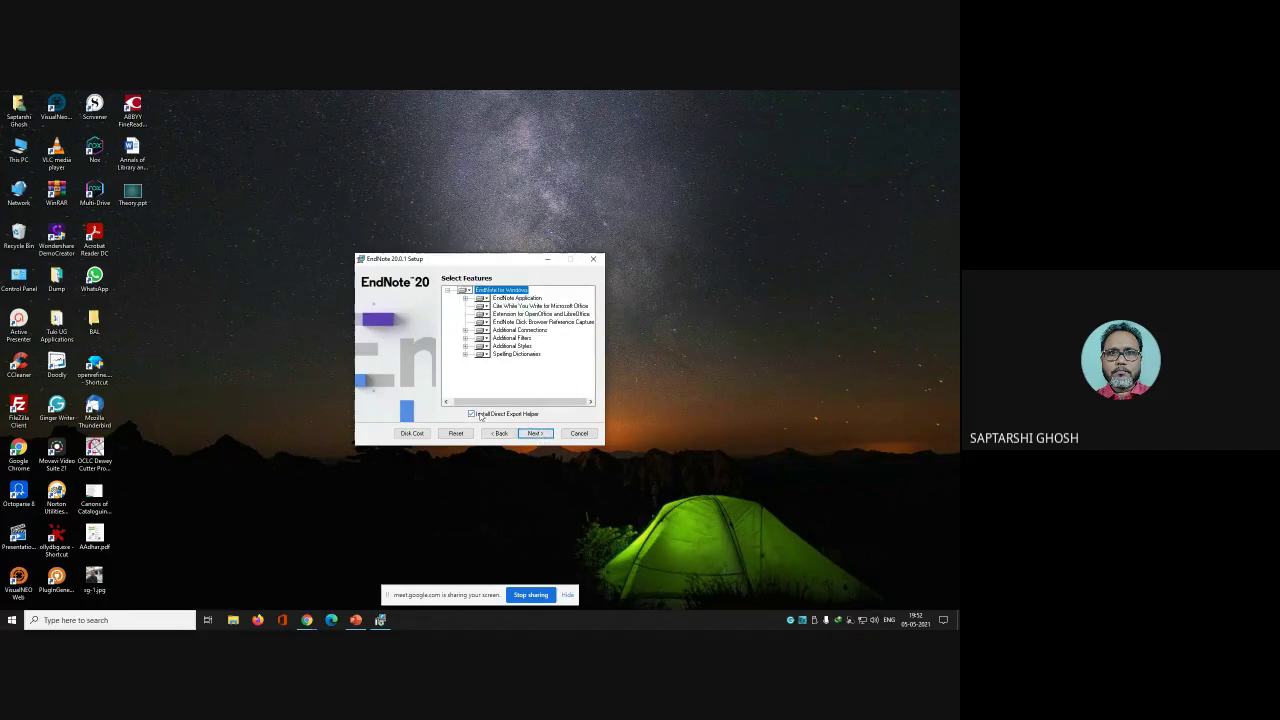
{"action": "left_click", "coordinate": [543, 435]}
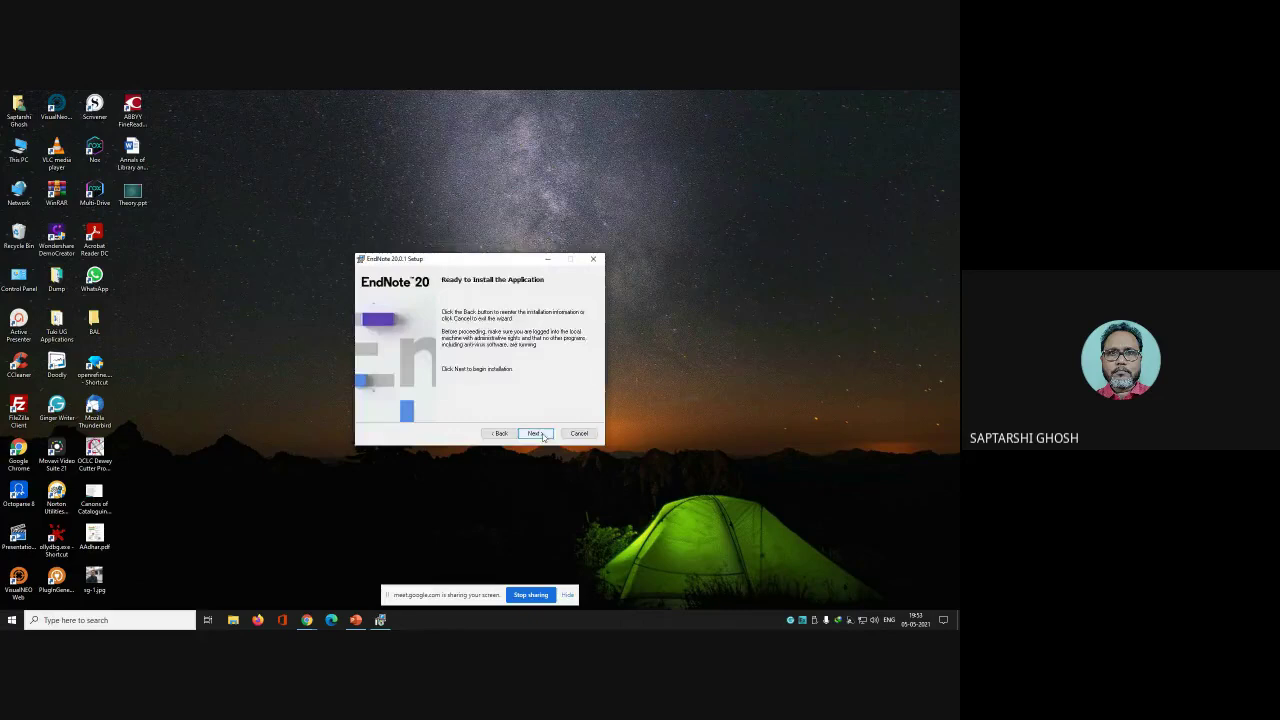
{"action": "left_click", "coordinate": [543, 436]}
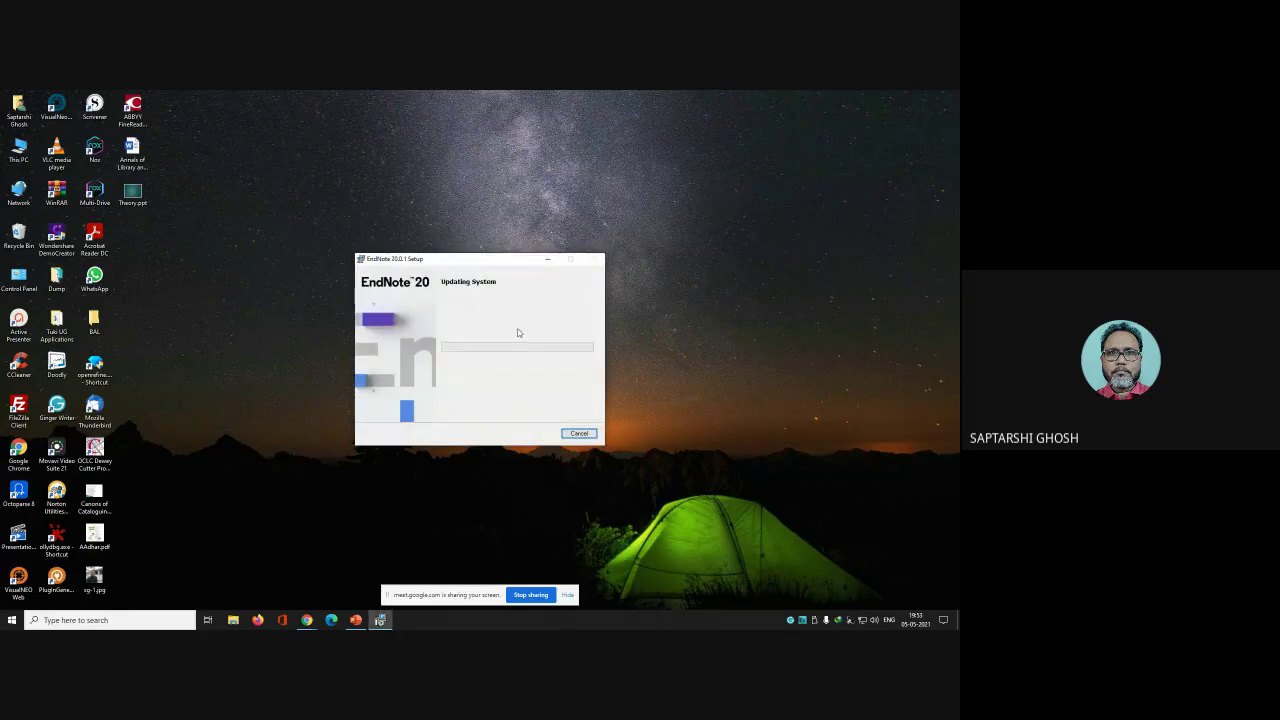
{"action": "left_click_drag", "start_coordinate": [501, 265], "coordinate": [507, 218]}
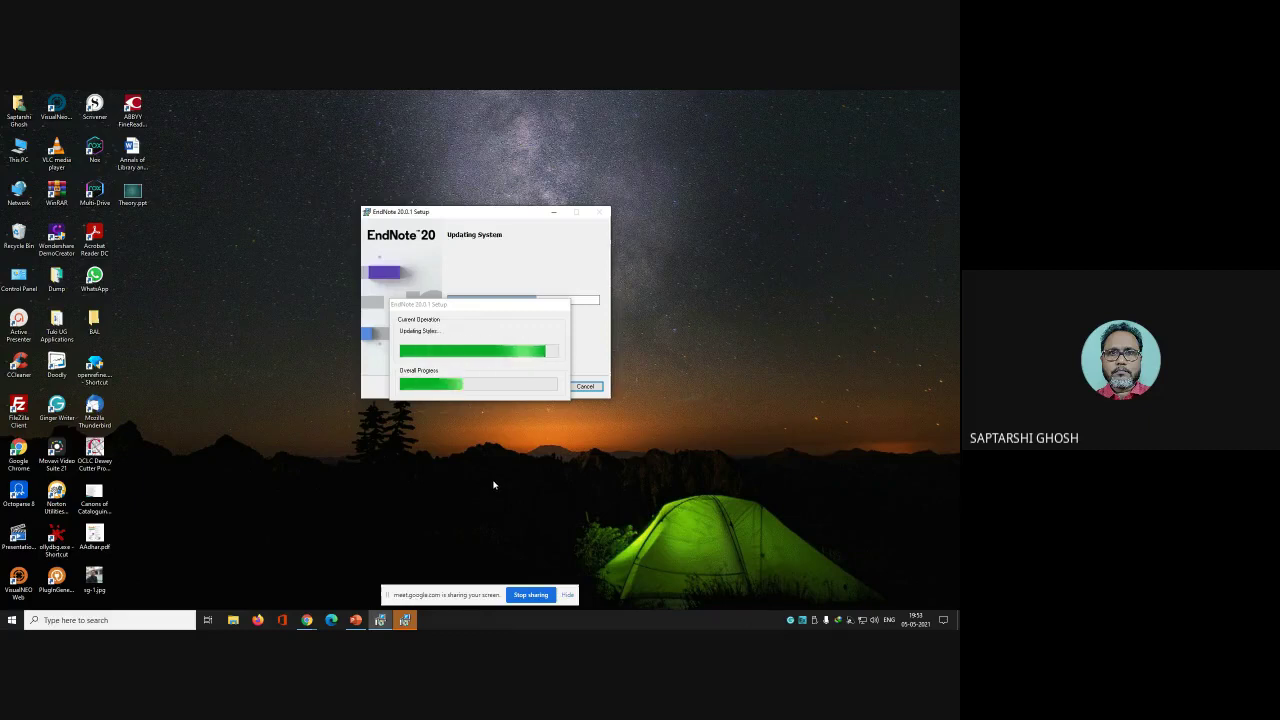
Empty the Recycle Bin, confirming the permanent deletion of its items
{"action": "right_click", "coordinate": [16, 236]}
{"action": "left_click", "coordinate": [38, 255]}
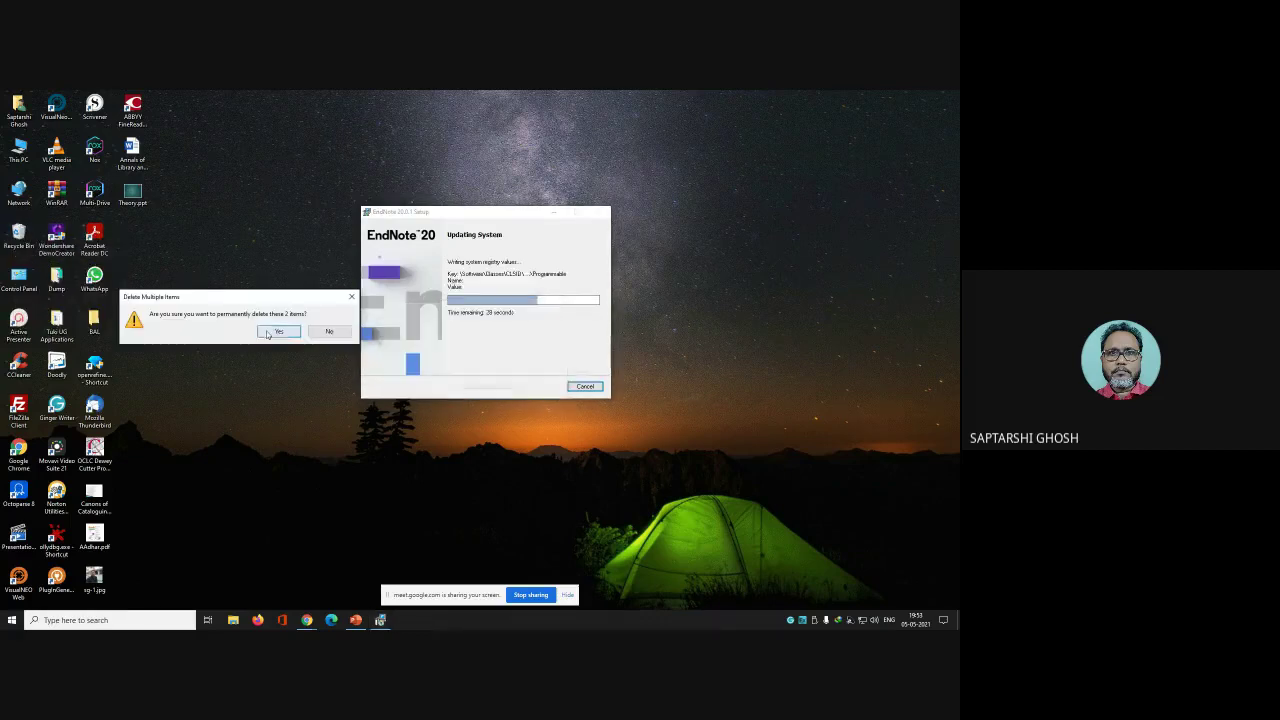
{"action": "left_click", "coordinate": [267, 335]}
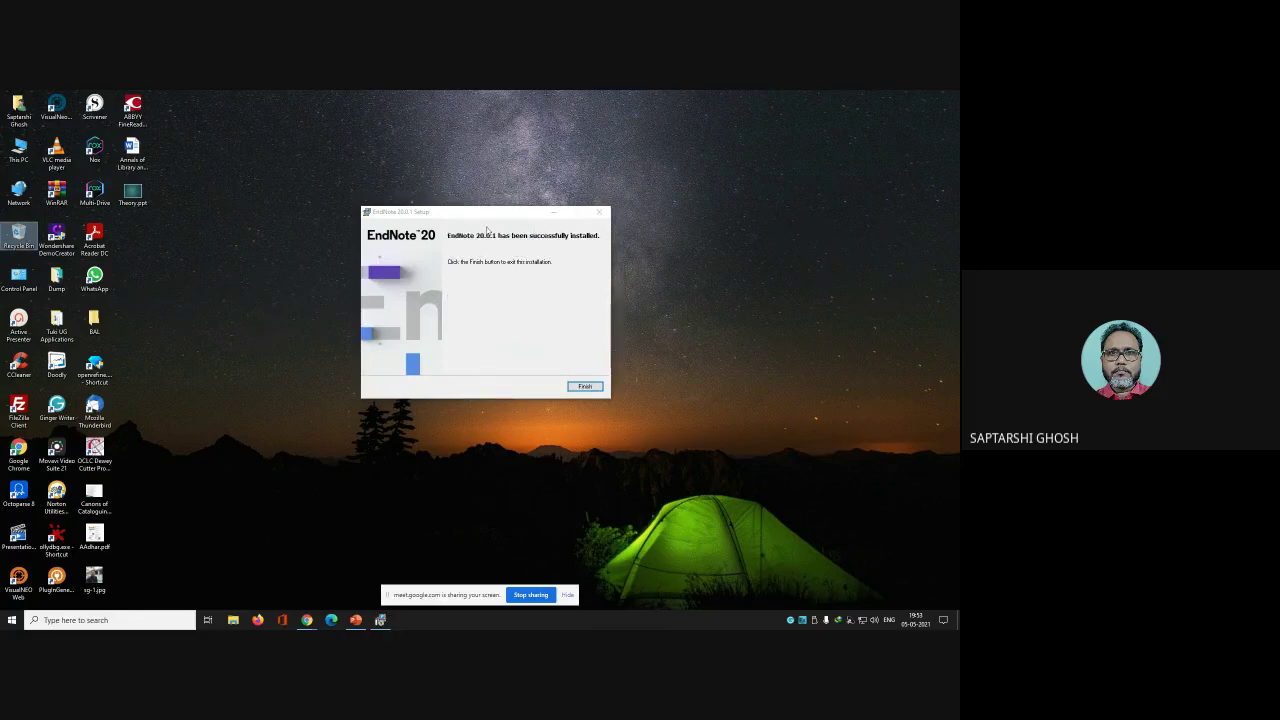
Finish the EndNote setup and launch EndNote from the recently added programs
{"action": "left_click", "coordinate": [577, 386]}
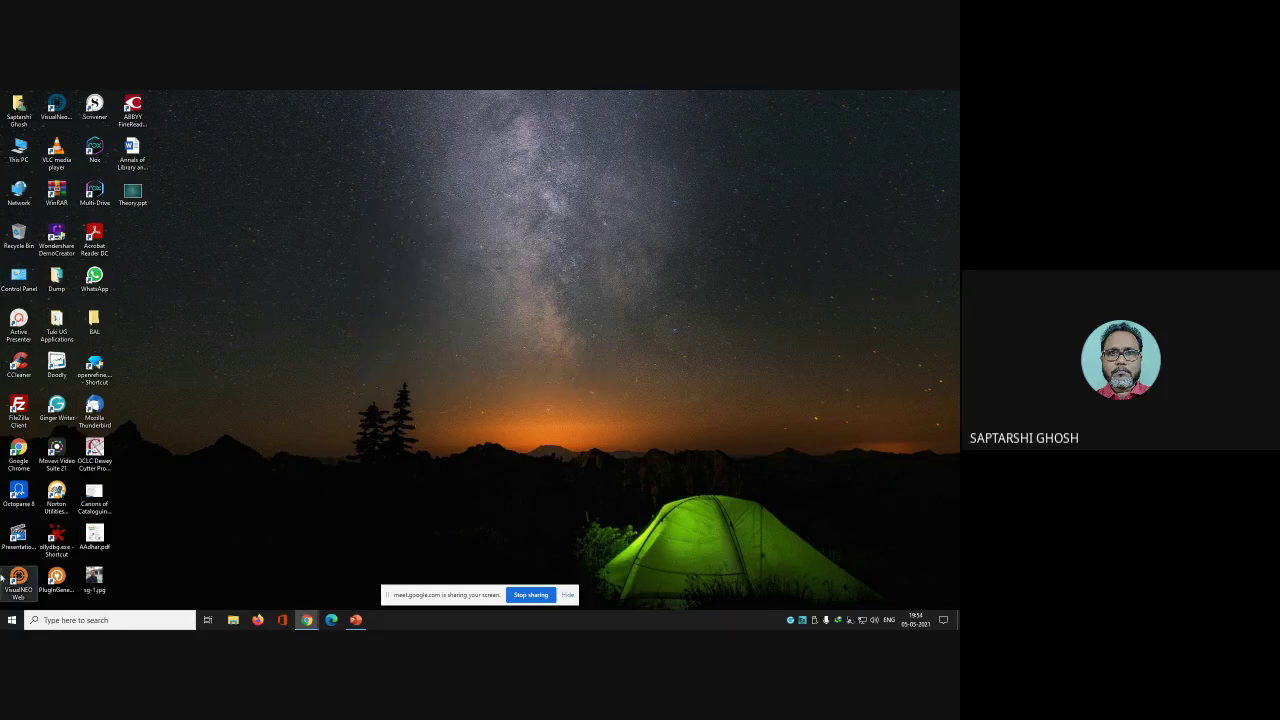
{"action": "left_click", "coordinate": [10, 621]}
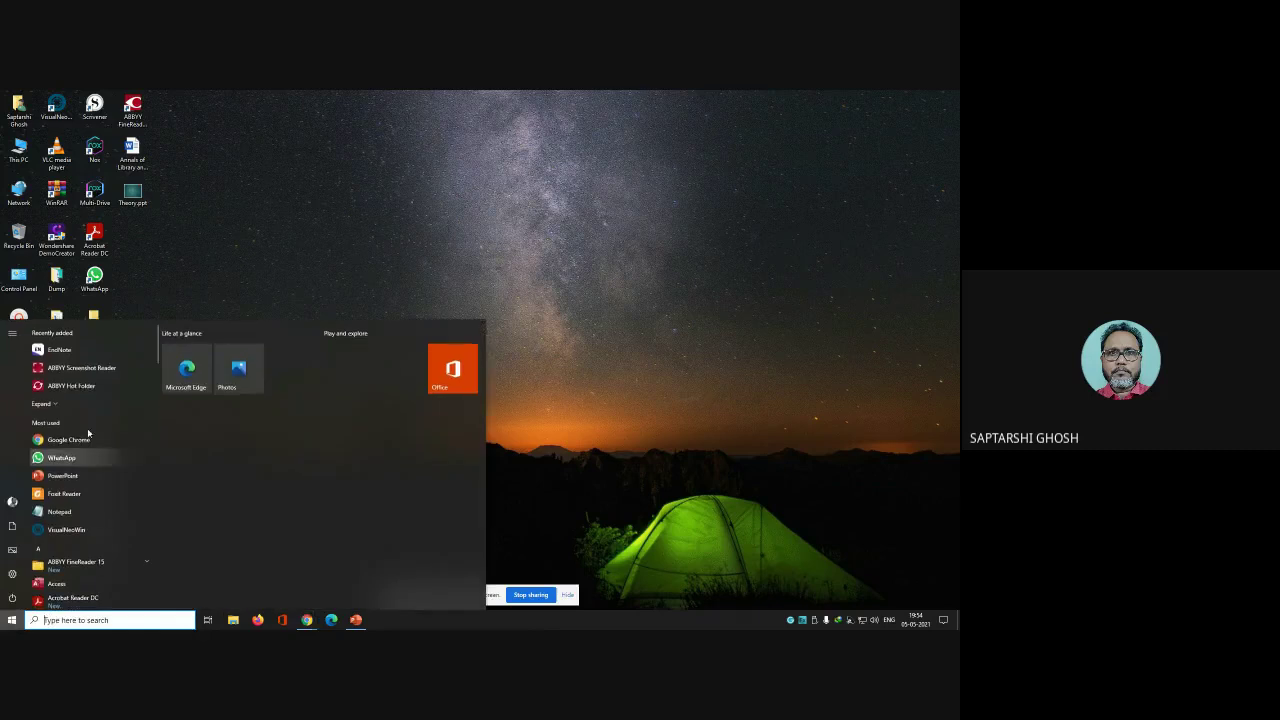
{"action": "left_click", "coordinate": [81, 349]}
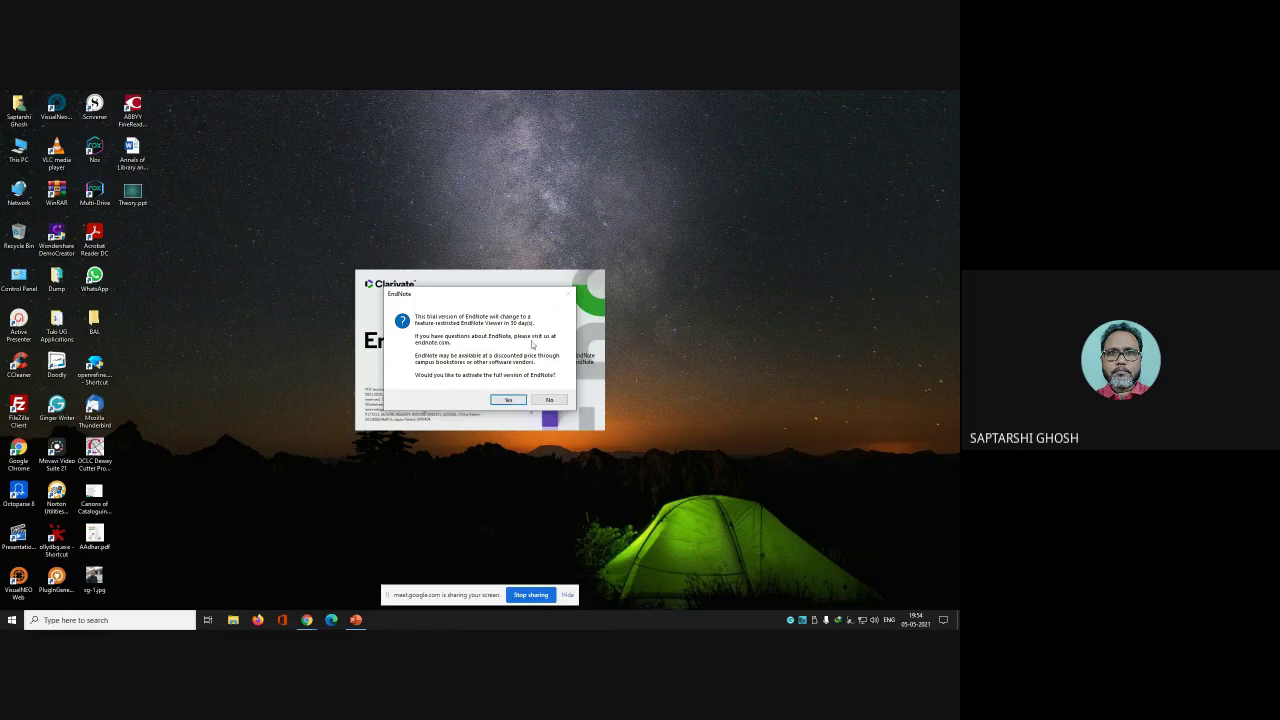
Decline activating the full version, accept the license agreement, and save the converted older library in Documents as My EndNote Library-Converted.enl
{"action": "left_click", "coordinate": [551, 398]}
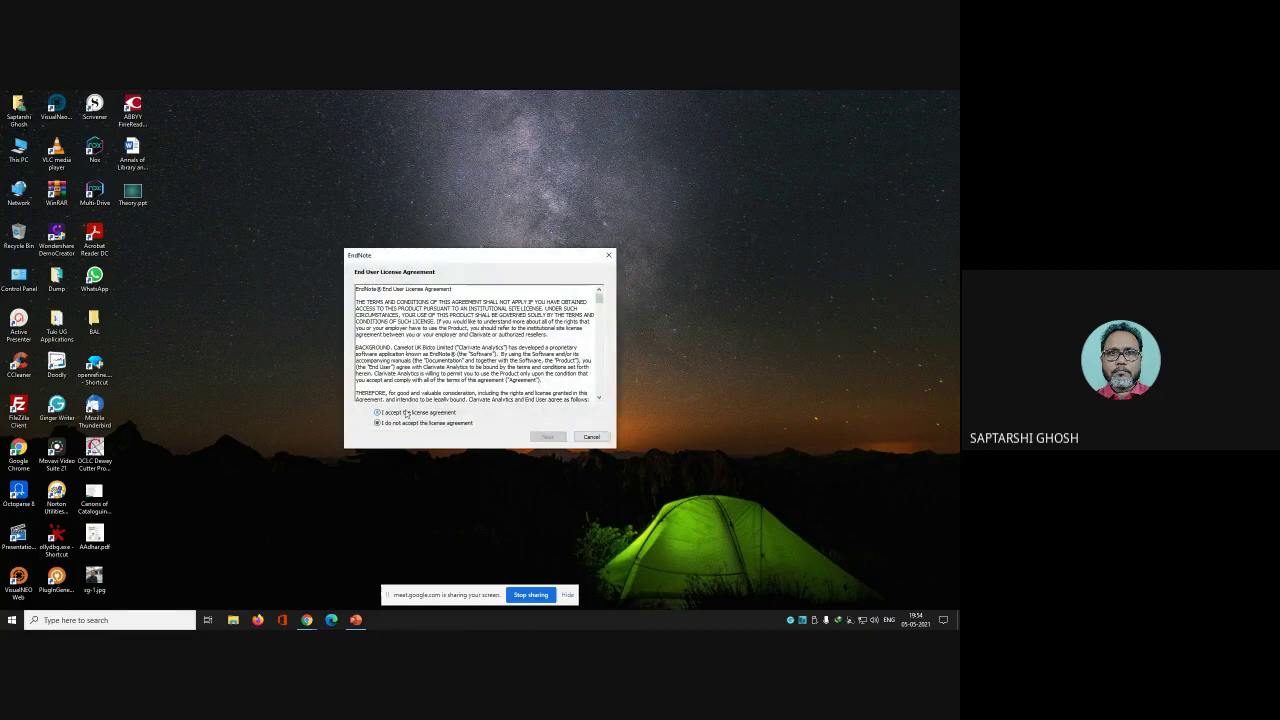
{"action": "left_click", "coordinate": [547, 437]}
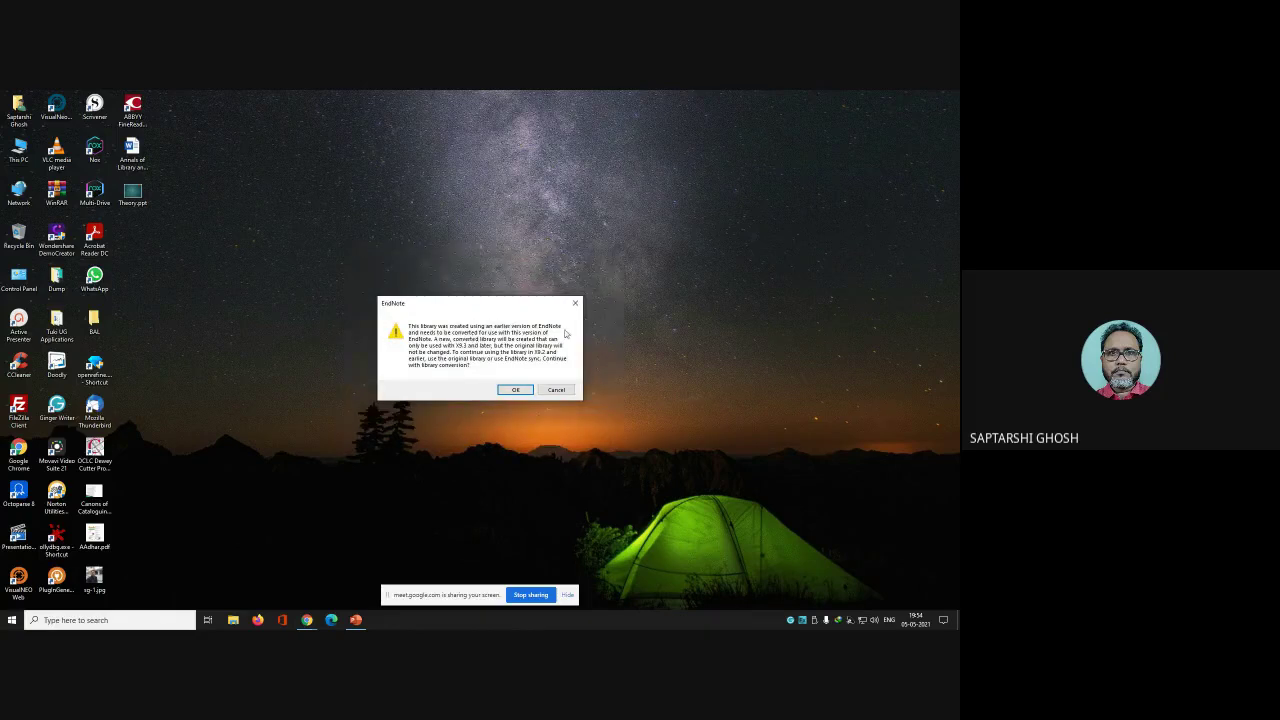
{"action": "left_click", "coordinate": [515, 389]}
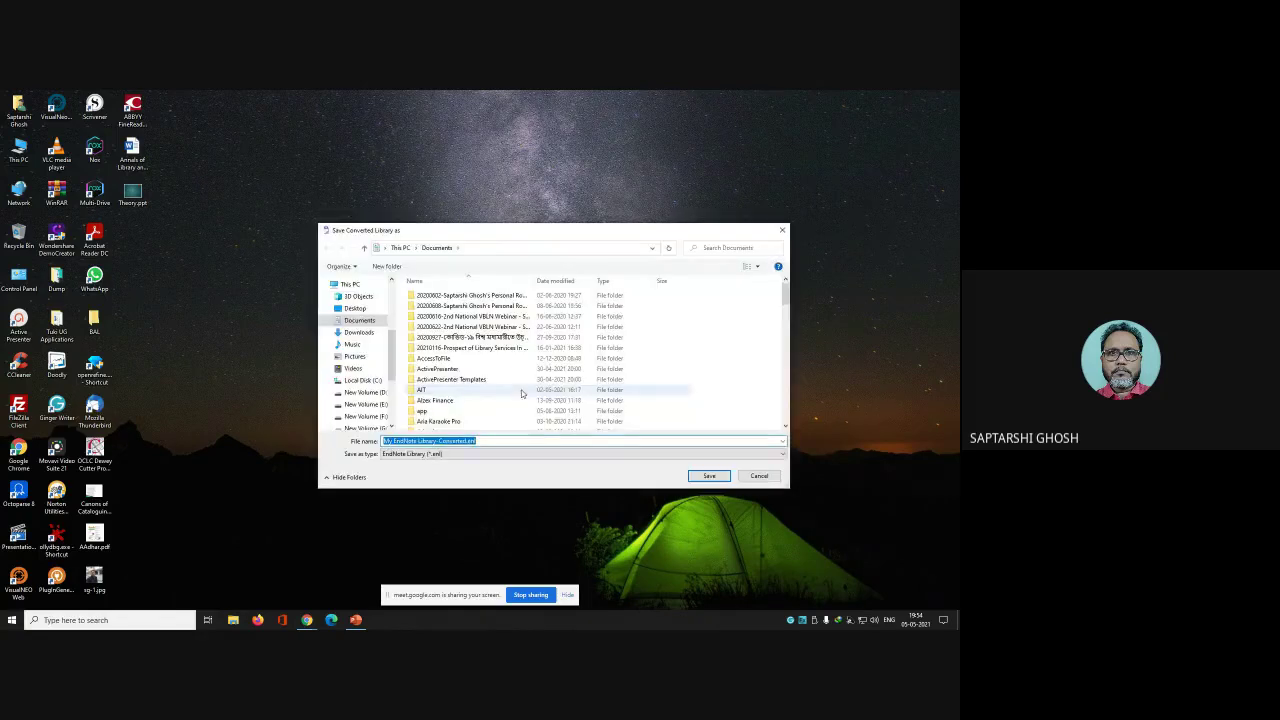
{"action": "left_click", "coordinate": [698, 475]}
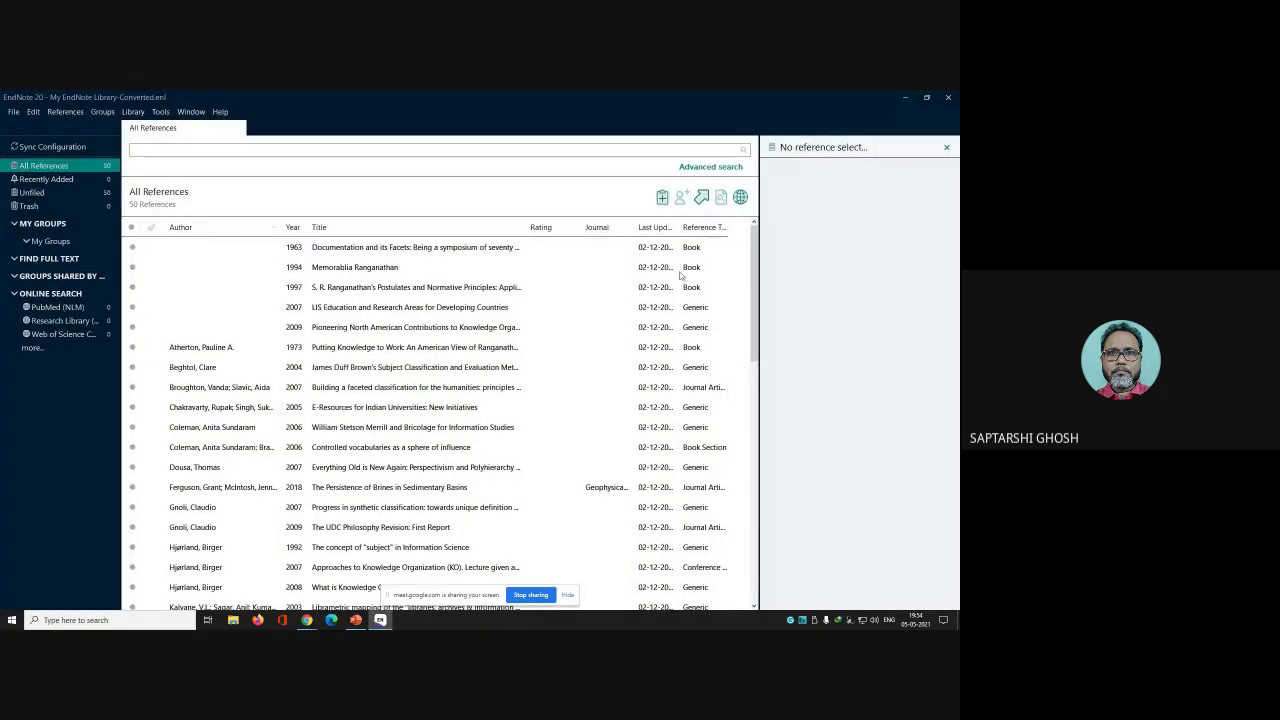
Close EndNote with its converted library
{"action": "left_click", "coordinate": [14, 111]}
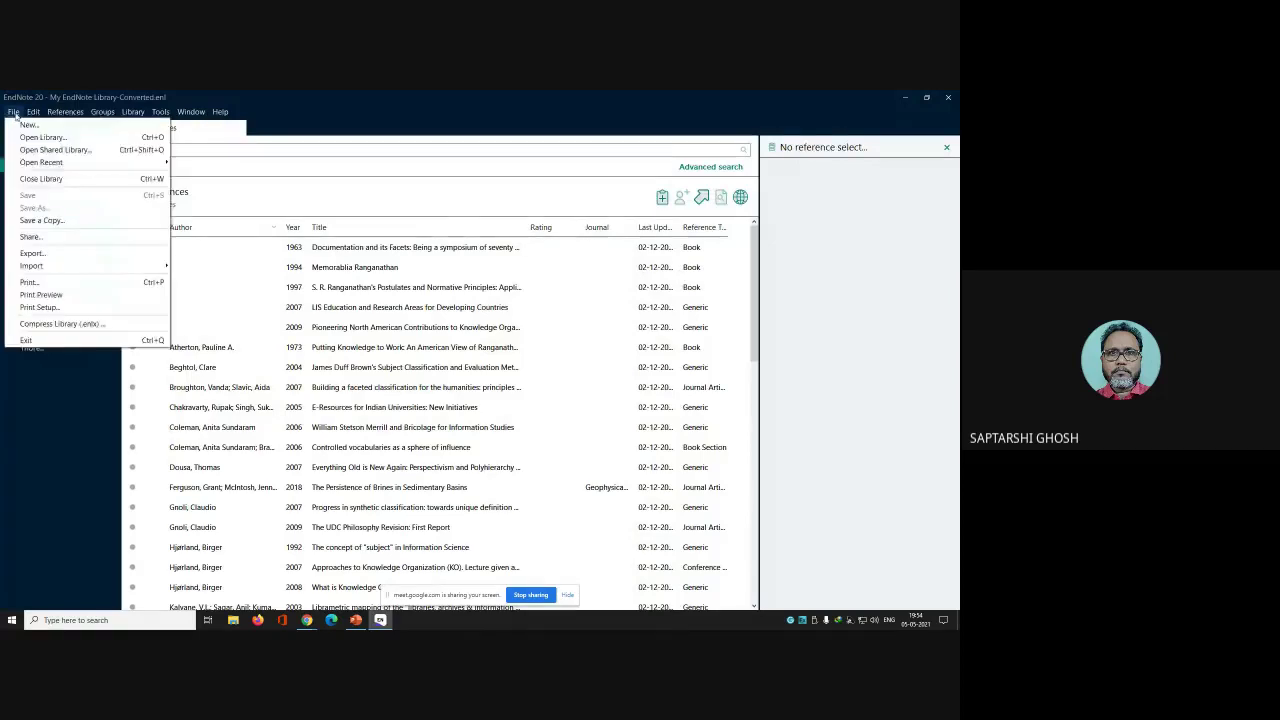
{"action": "key", "text": "Escape"}
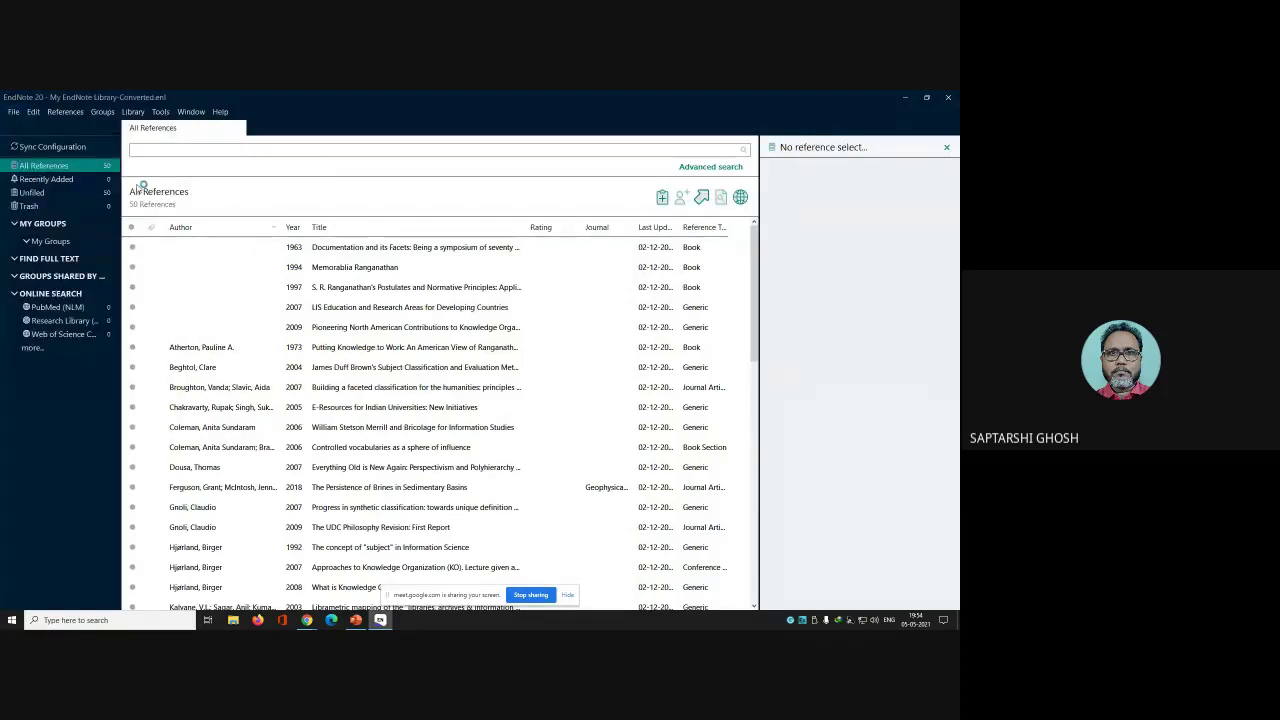
{"action": "key", "text": "alt+F4"}
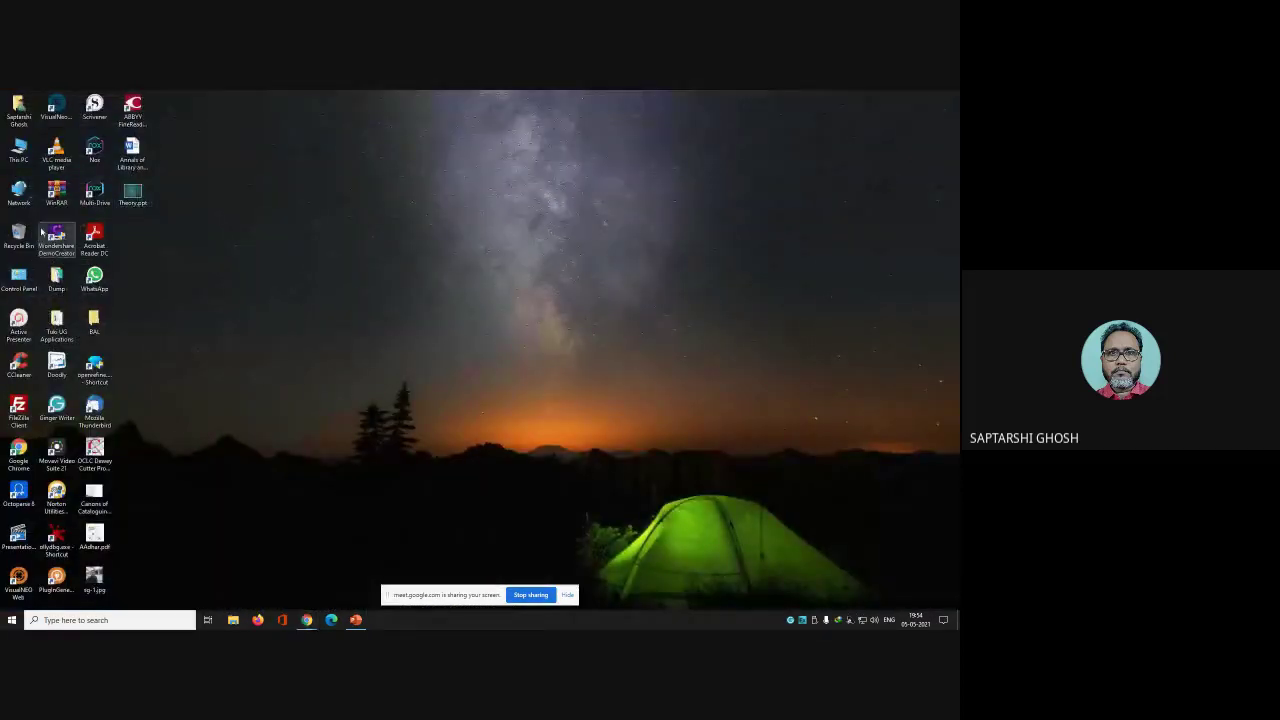
Relaunch EndNote from the recently added programs as a trial, cancelling the conversion of the older library
{"action": "left_click", "coordinate": [11, 620]}
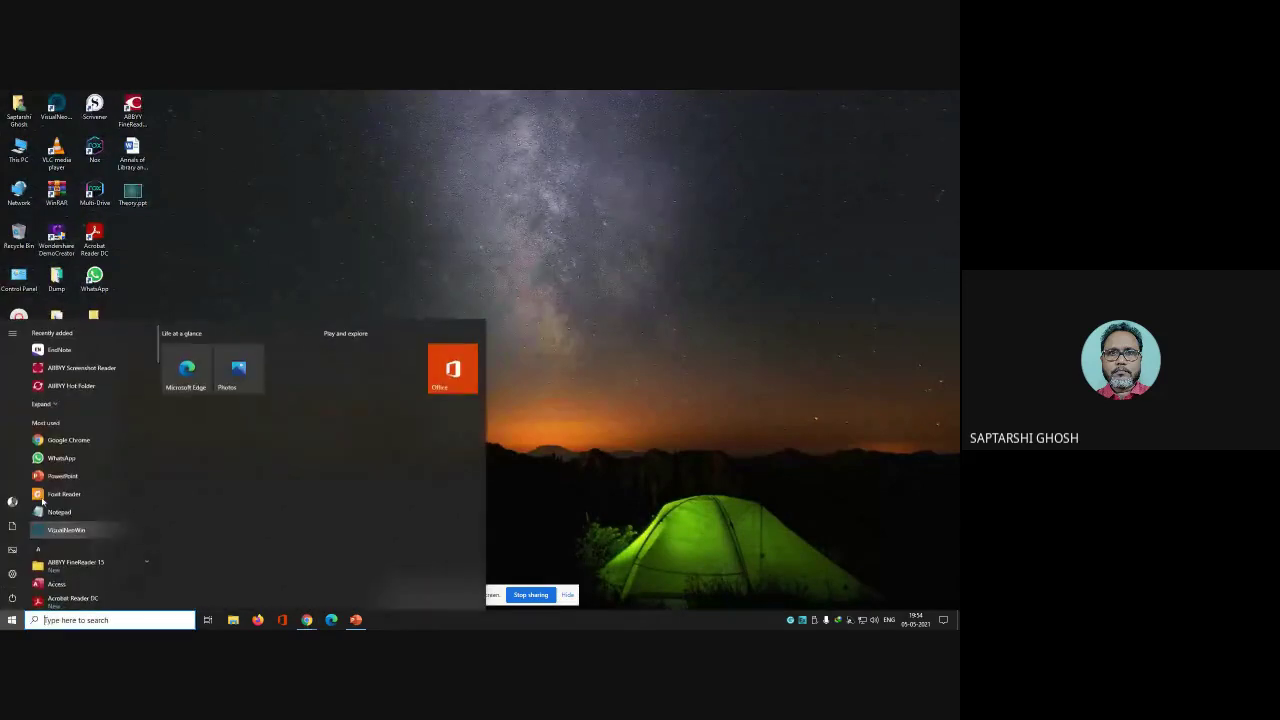
{"action": "left_click", "coordinate": [55, 349]}
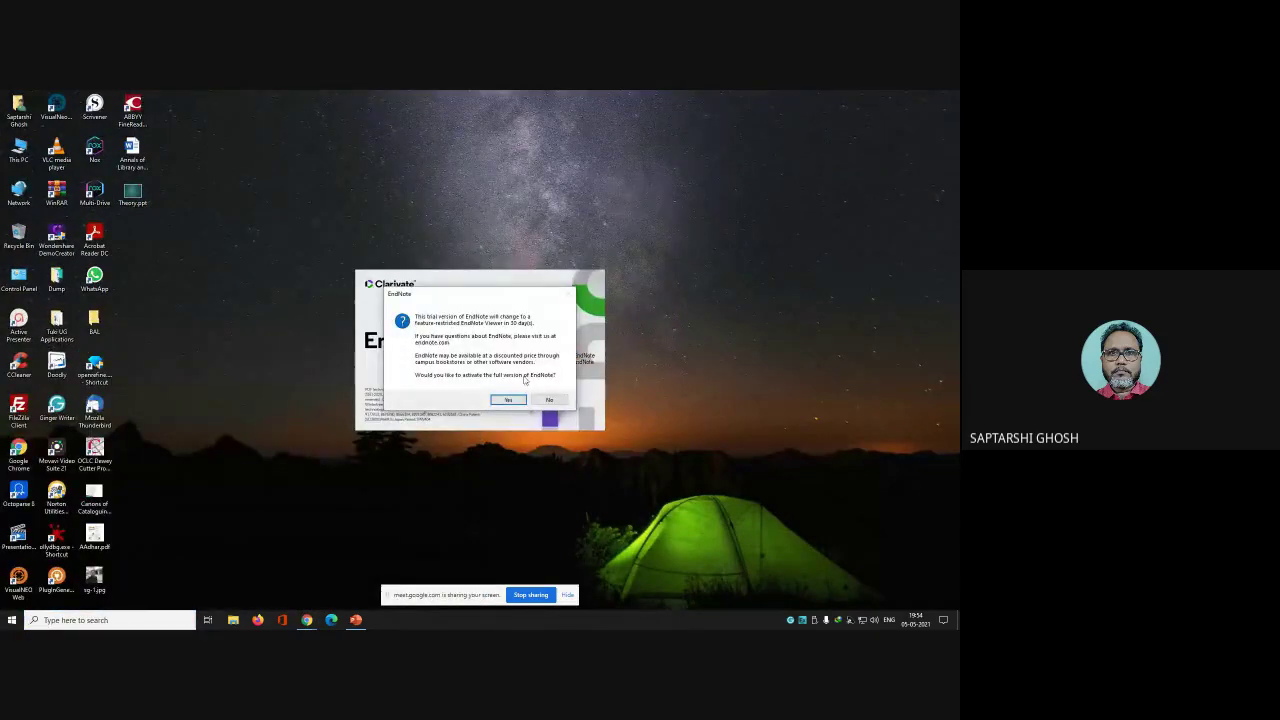
{"action": "left_click", "coordinate": [517, 390]}
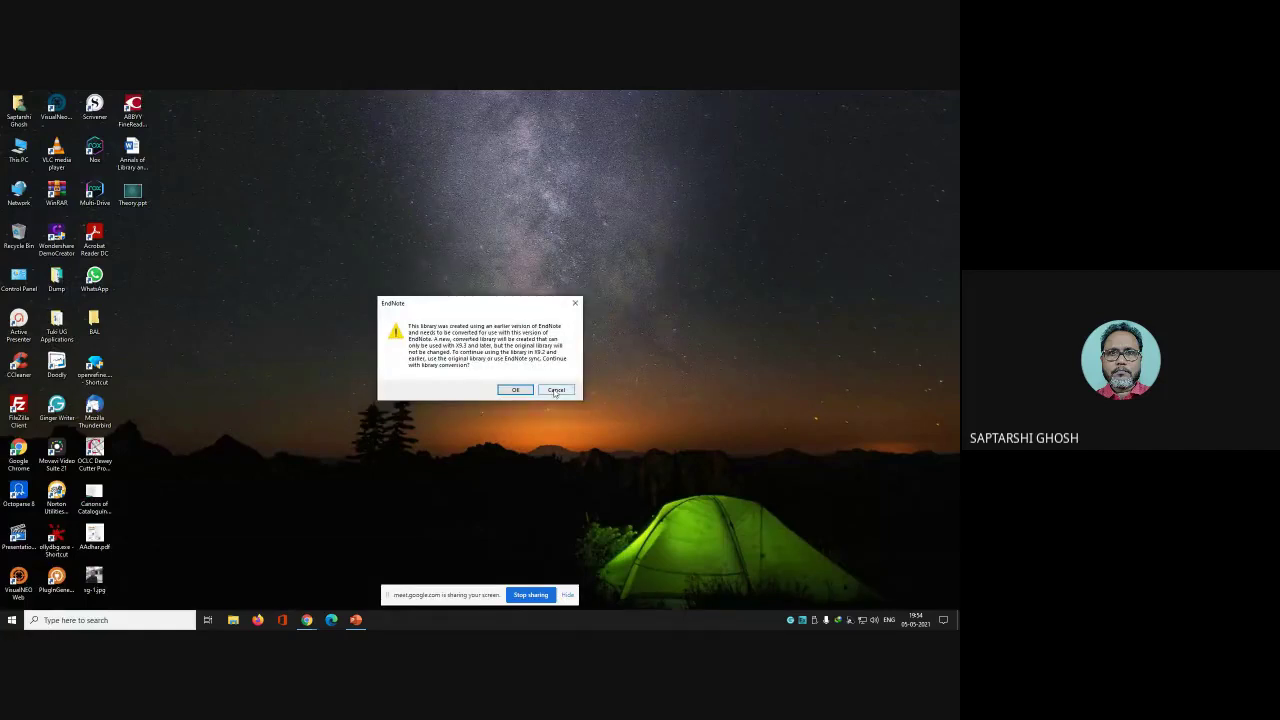
{"action": "left_click", "coordinate": [556, 390]}
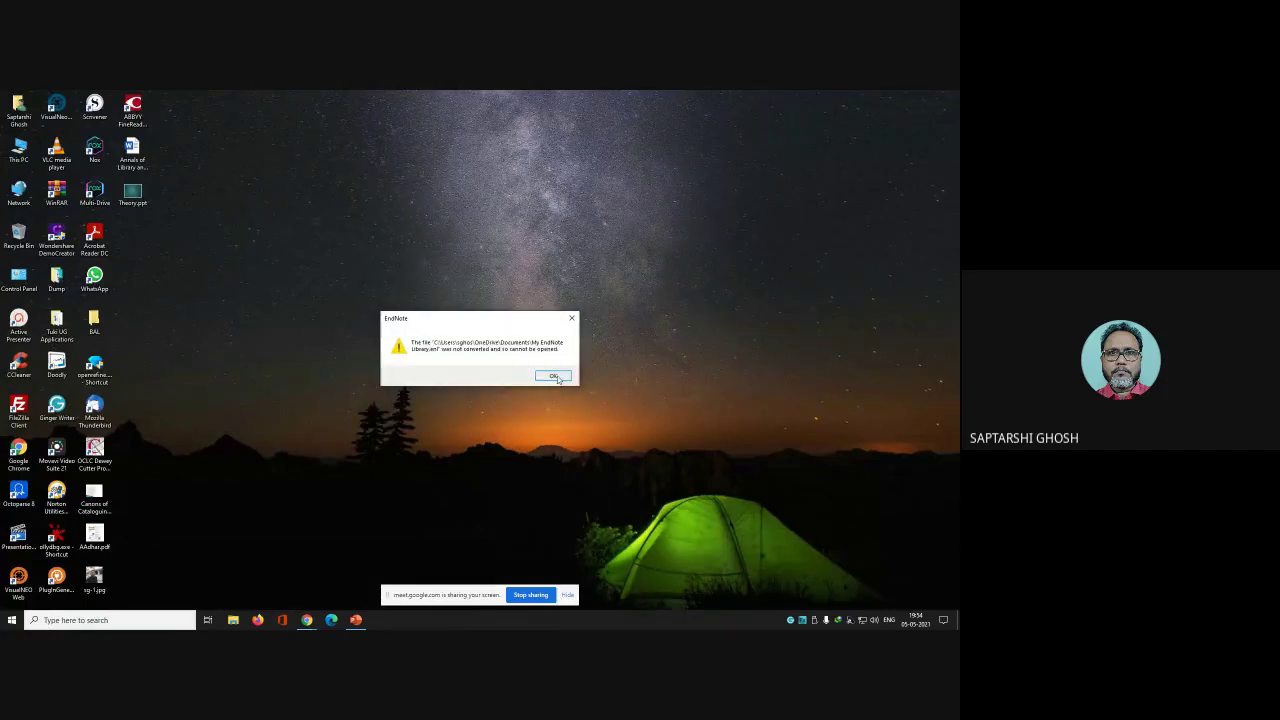
{"action": "left_click", "coordinate": [555, 376]}
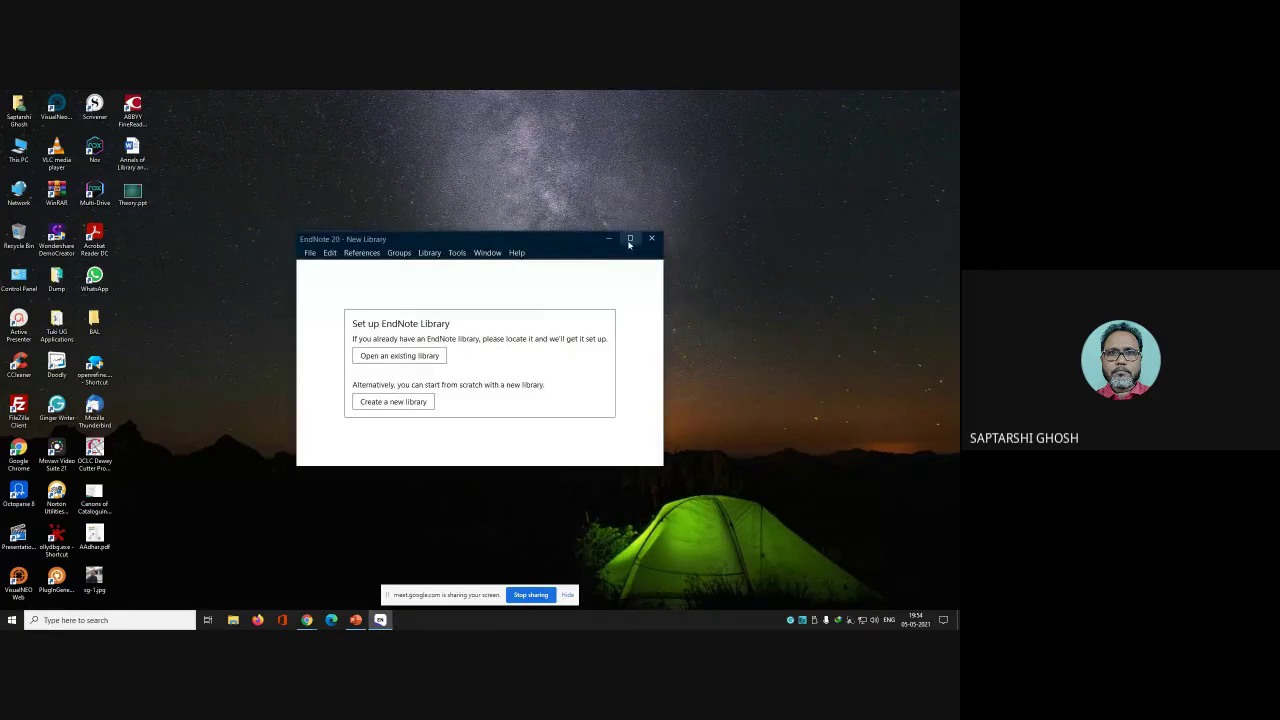
Create a new EndNote library named litrev.enl on the Desktop in the maximized window
{"action": "left_click", "coordinate": [630, 239]}
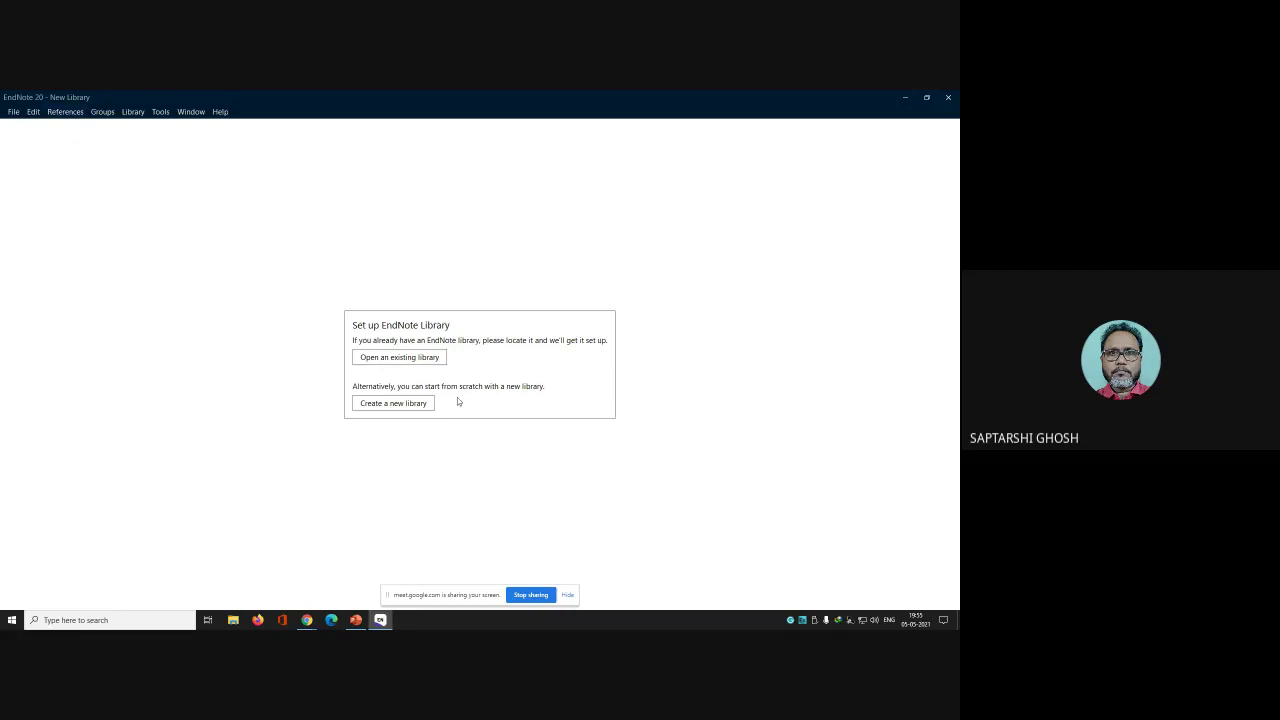
{"action": "left_click", "coordinate": [399, 404]}
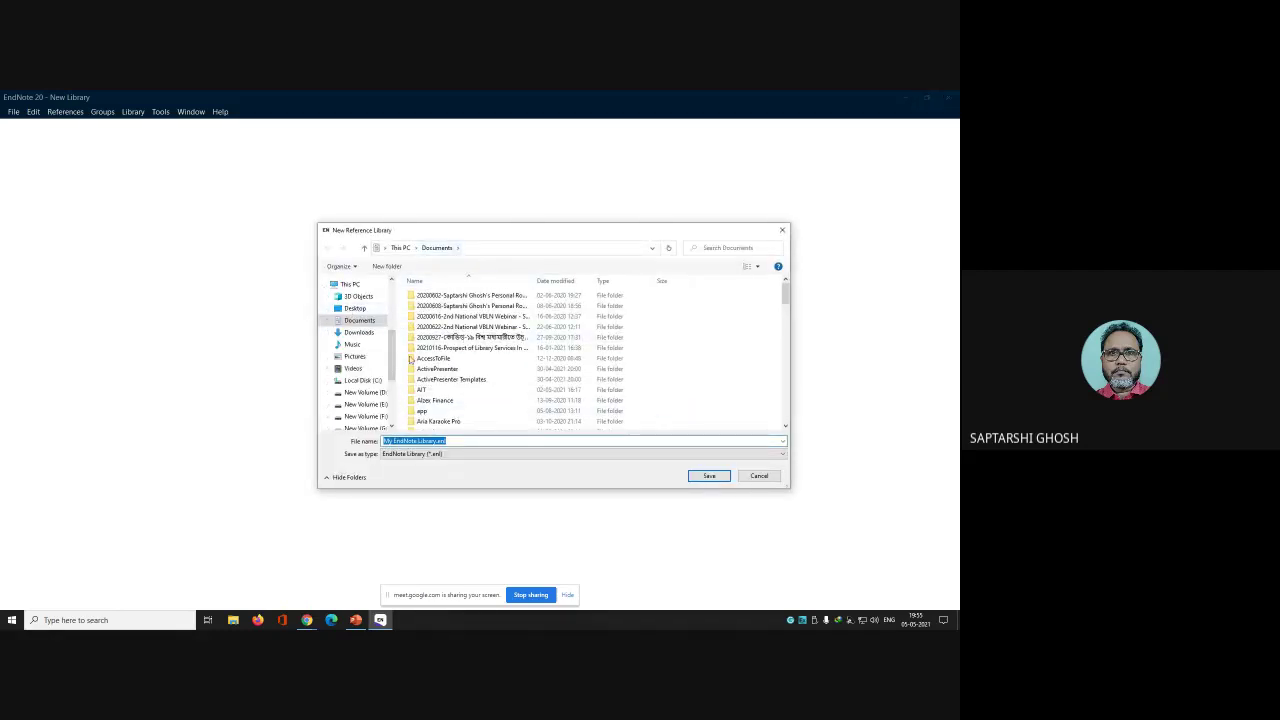
{"action": "left_click", "coordinate": [366, 310]}
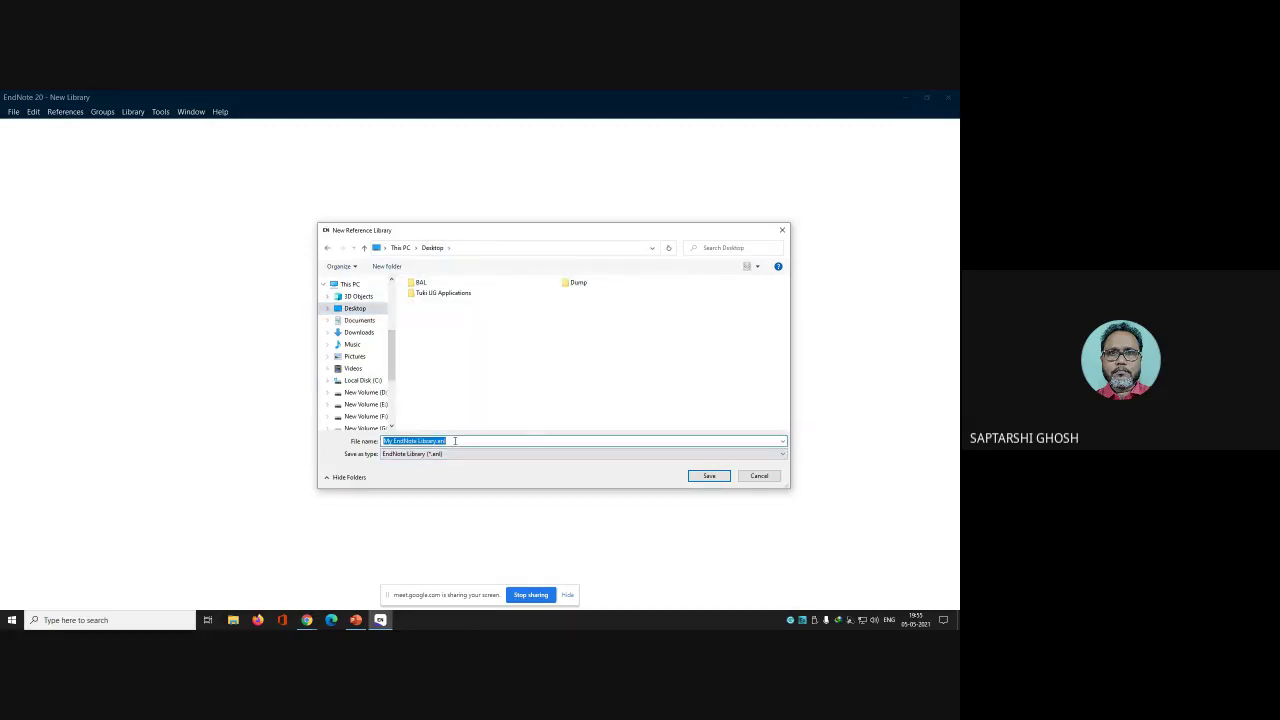
{"action": "key", "text": "BackSpace"}
{"action": "type", "text": "librev"}
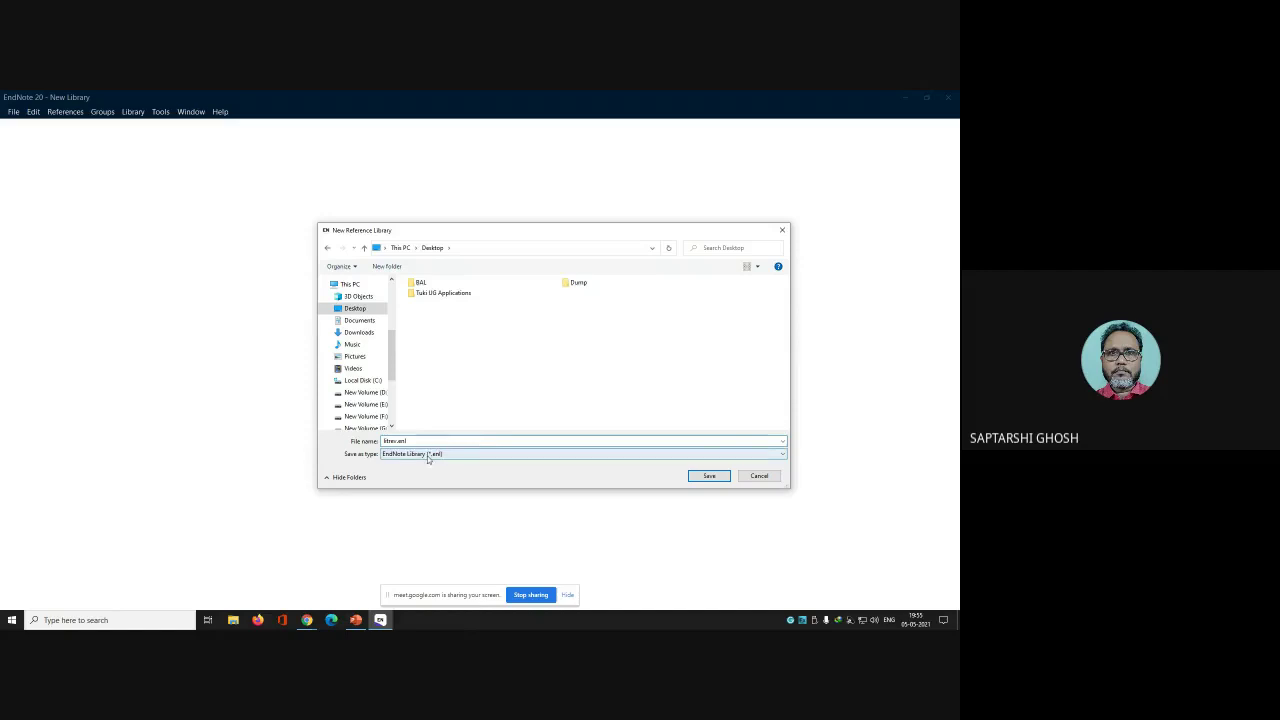
{"action": "left_click", "coordinate": [716, 478]}
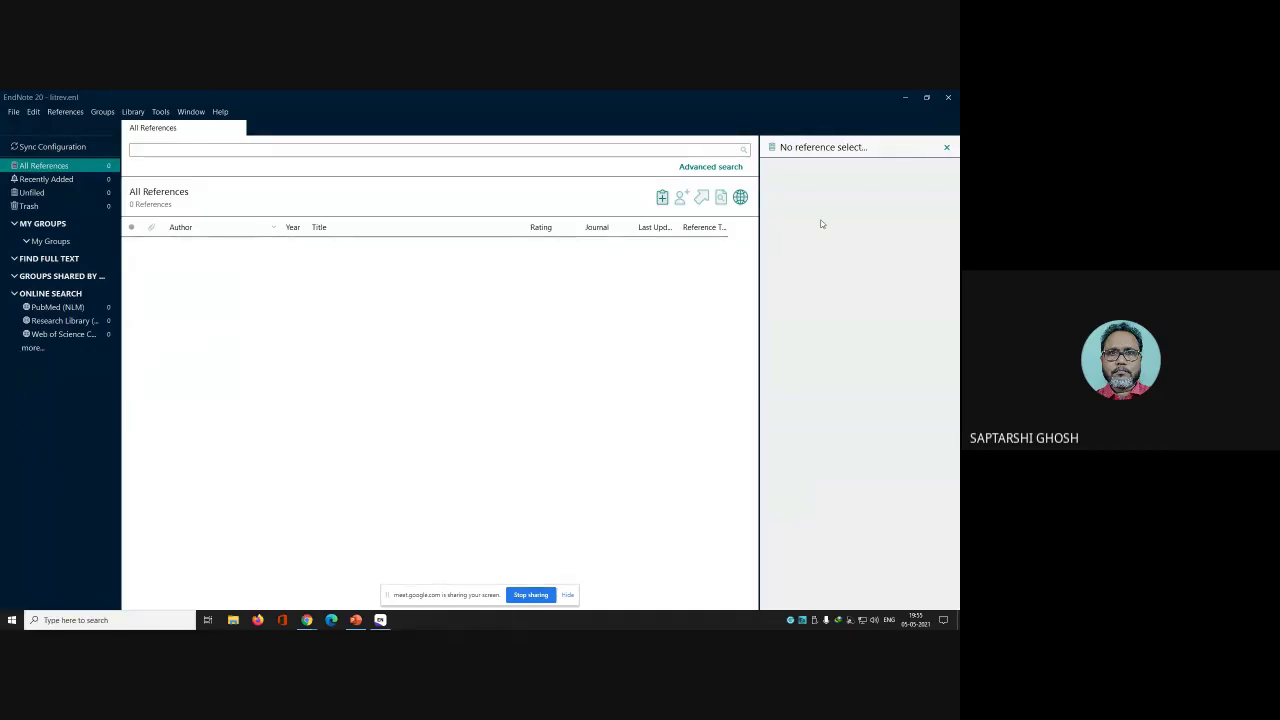
Minimize EndNote, switch to Chrome and open Google in a new tab
{"action": "left_click", "coordinate": [906, 98]}
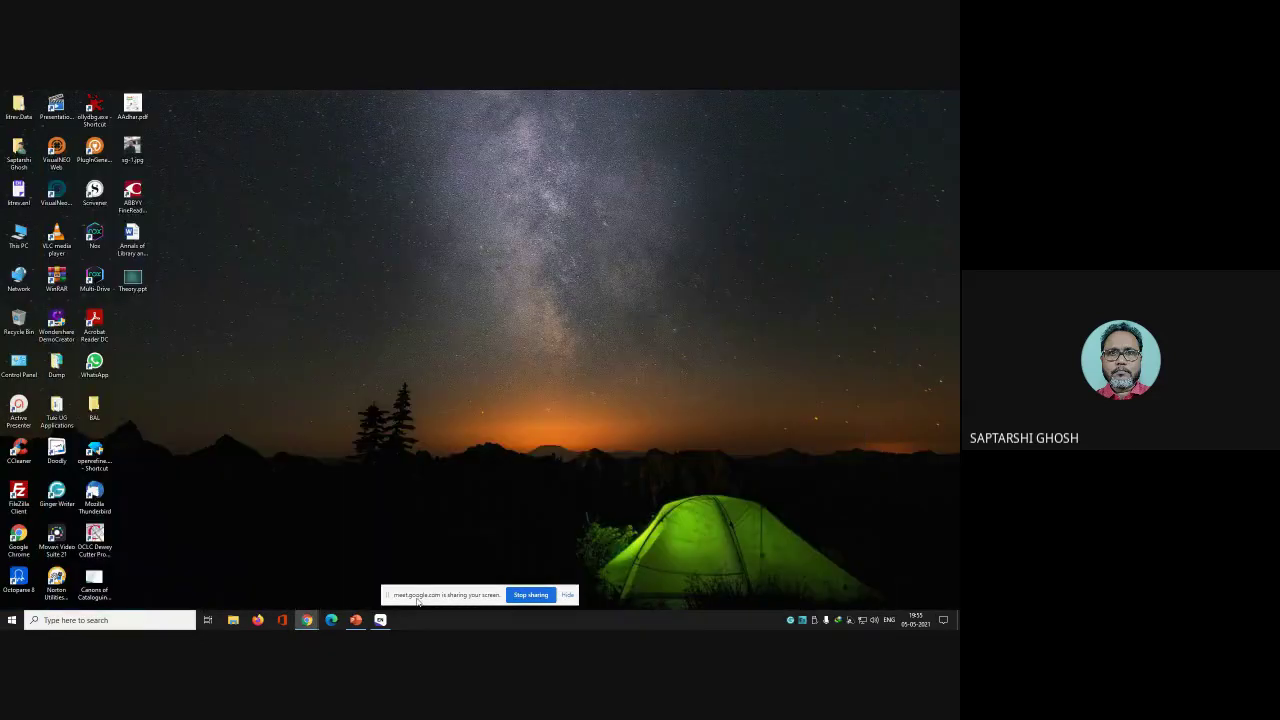
{"action": "mouse_move", "coordinate": [307, 619]}
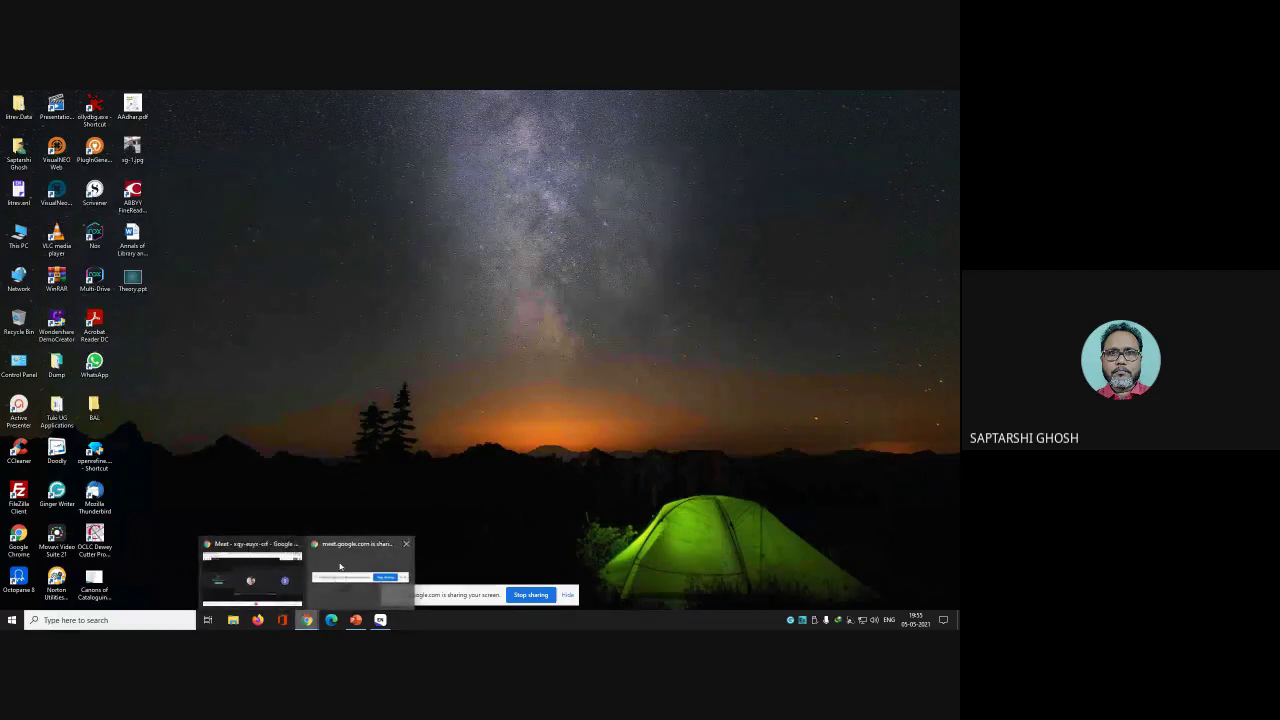
{"action": "left_click", "coordinate": [276, 575]}
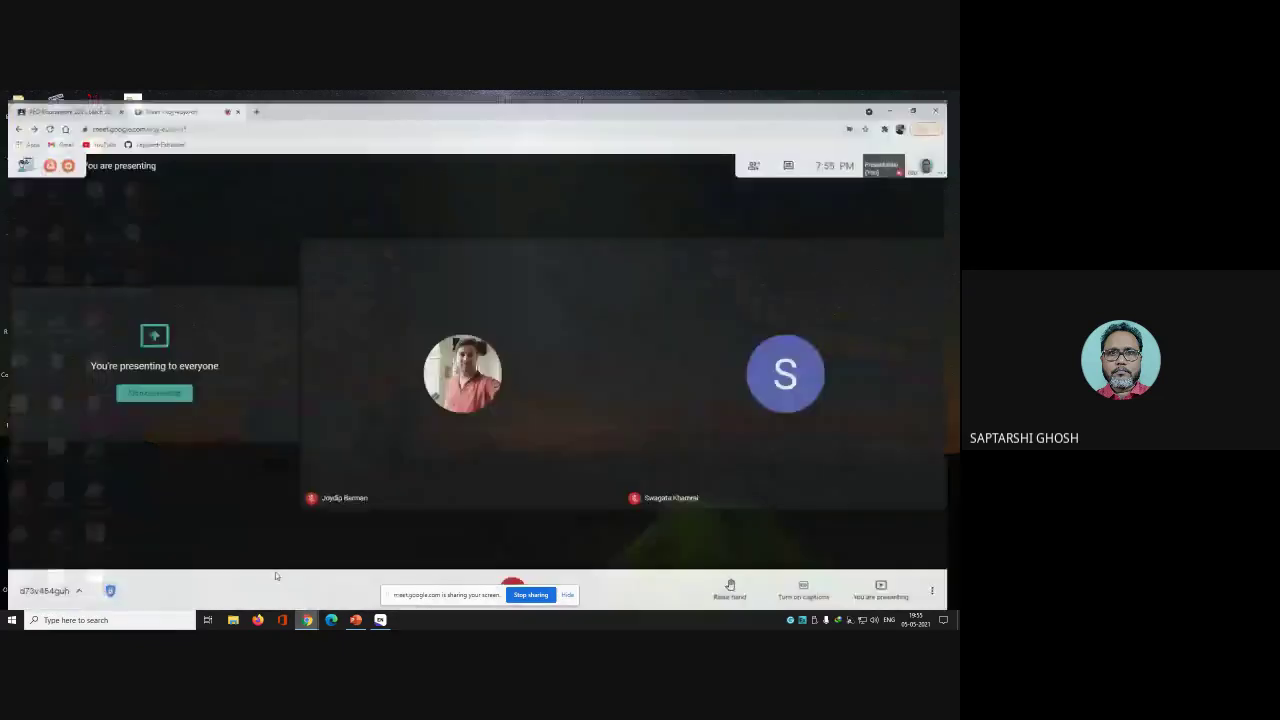
{"action": "left_click", "coordinate": [256, 98]}
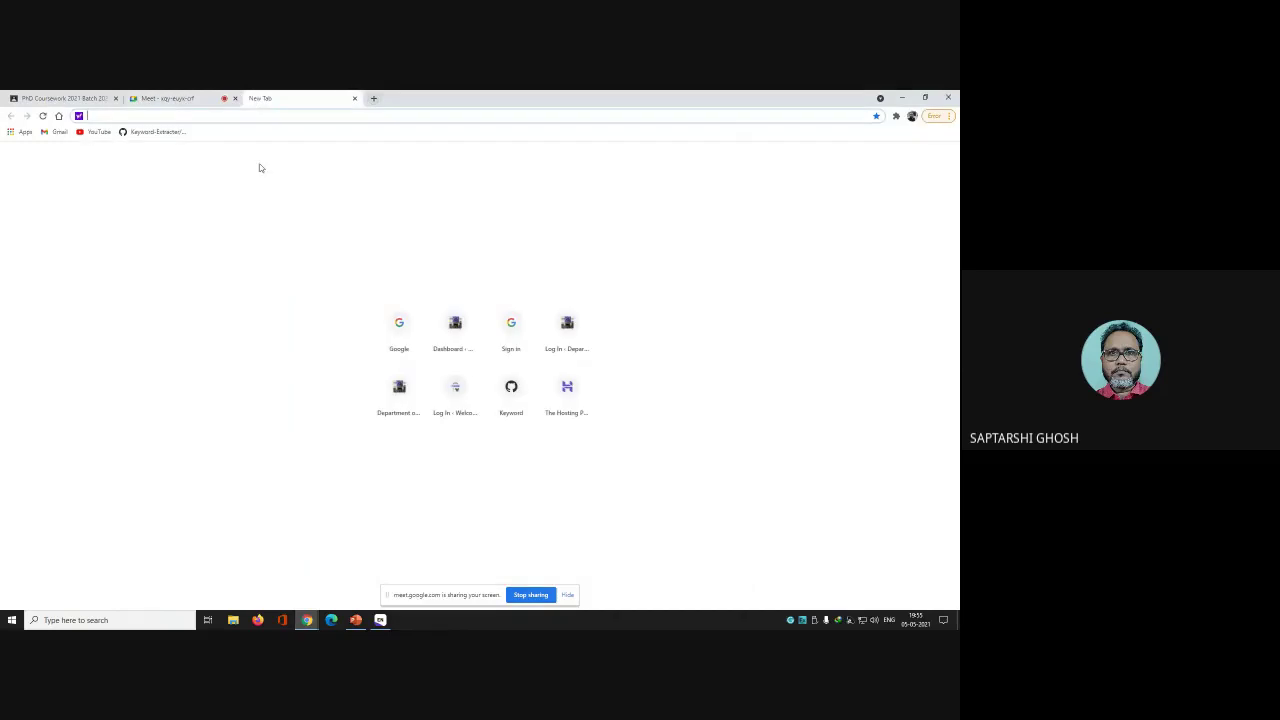
{"action": "left_click", "coordinate": [397, 330]}
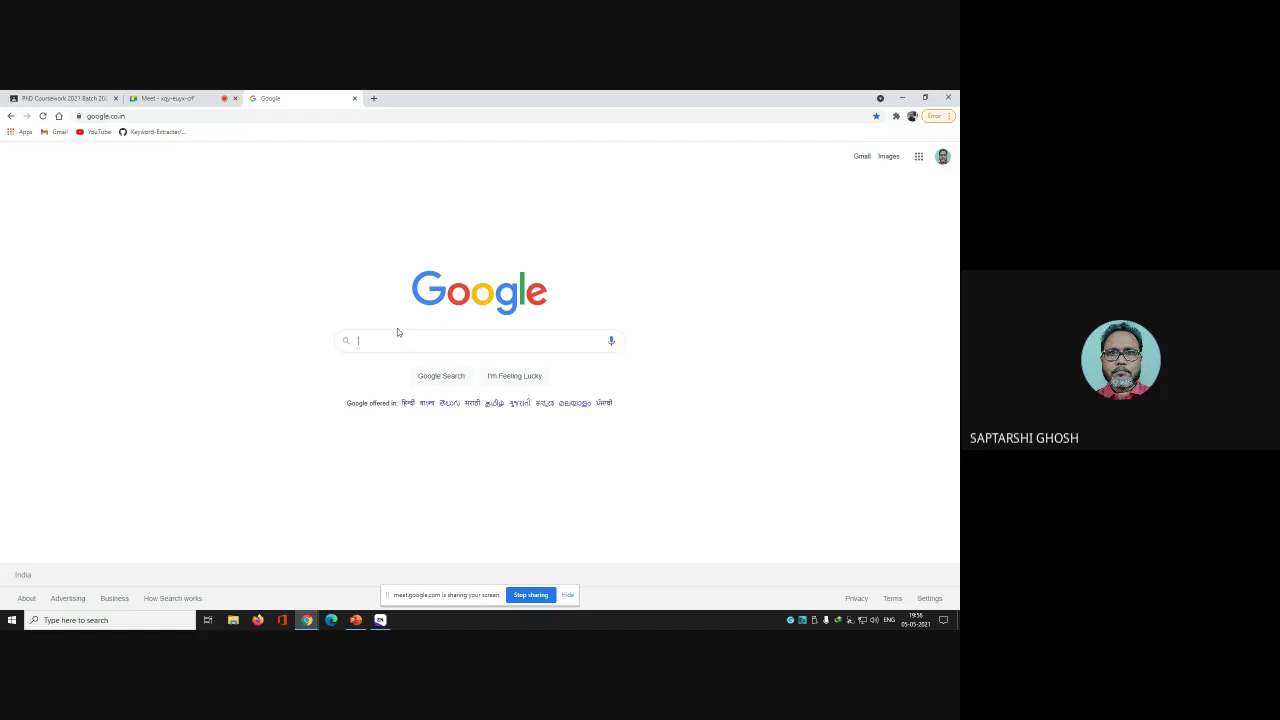
Search Google for Jstor and open the JSTOR home page
{"action": "type", "text": "jsro"}
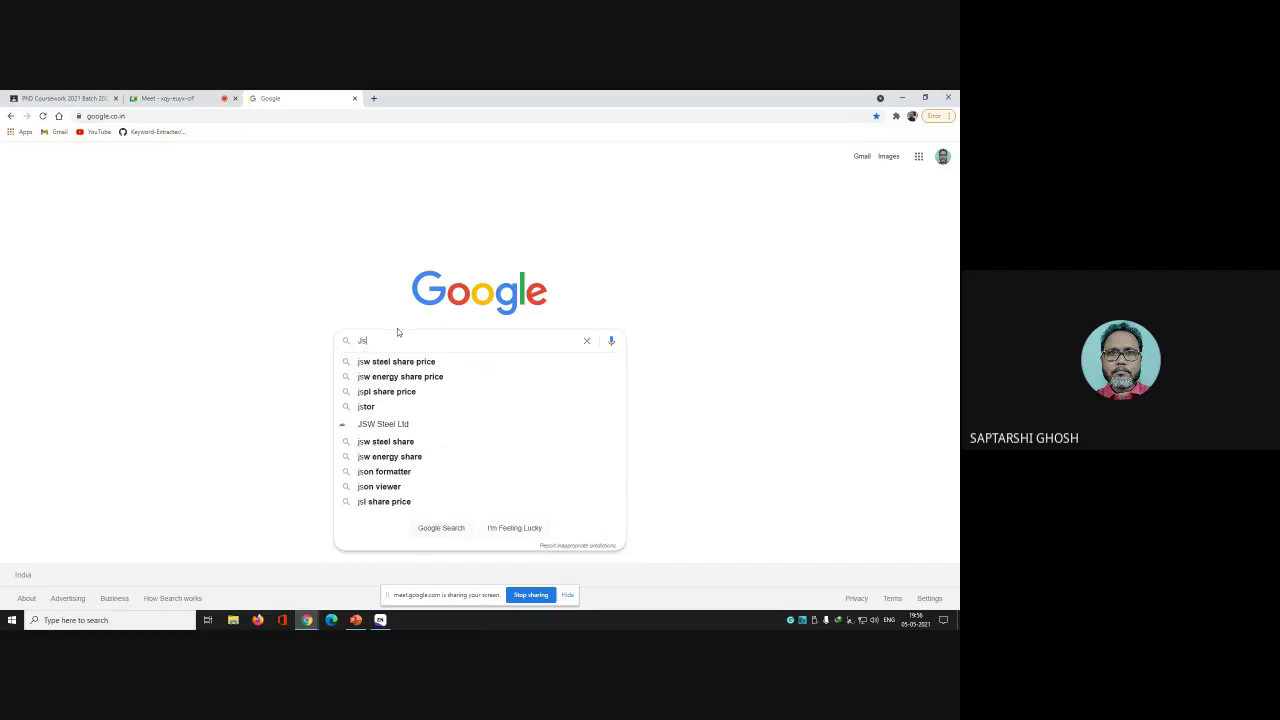
{"action": "key", "text": "BackSpace"}
{"action": "key", "text": "BackSpace"}
{"action": "key", "text": "BackSpace"}
{"action": "type", "text": "stor"}
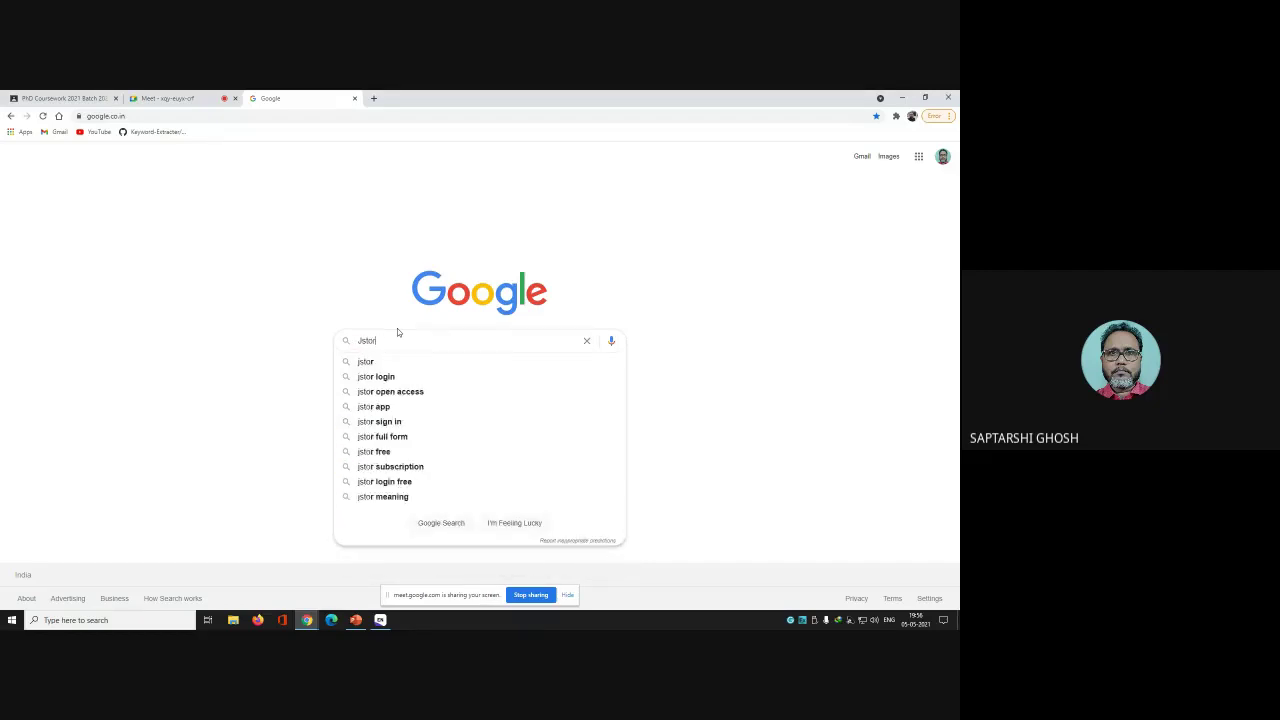
{"action": "key", "text": "Return"}
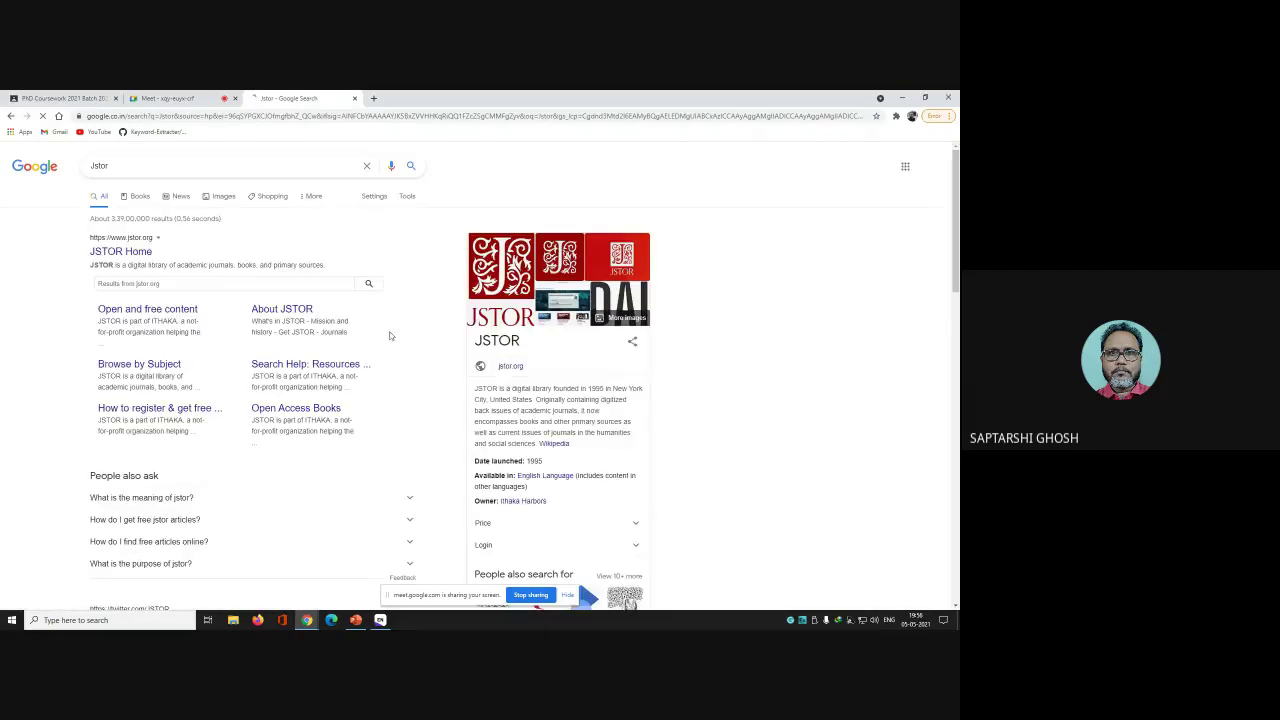
{"action": "left_click", "coordinate": [136, 256]}
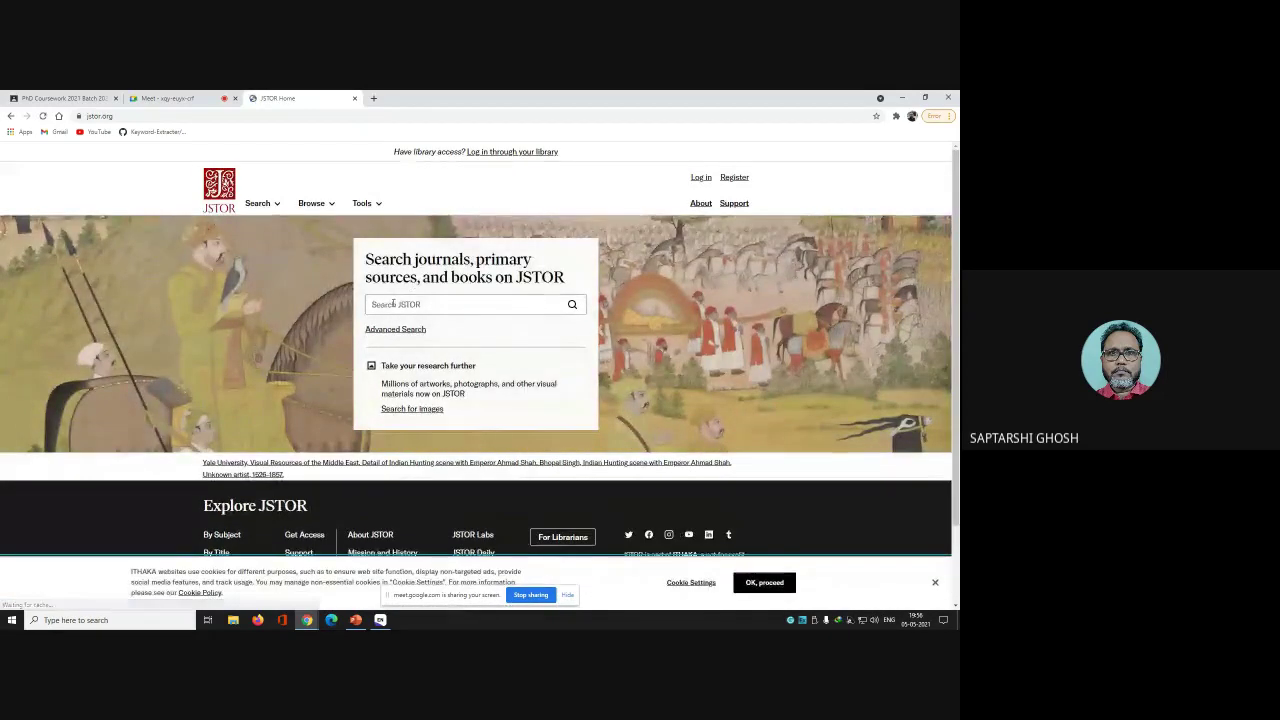
Search JSTOR for Information Literacy
{"action": "left_click", "coordinate": [481, 300]}
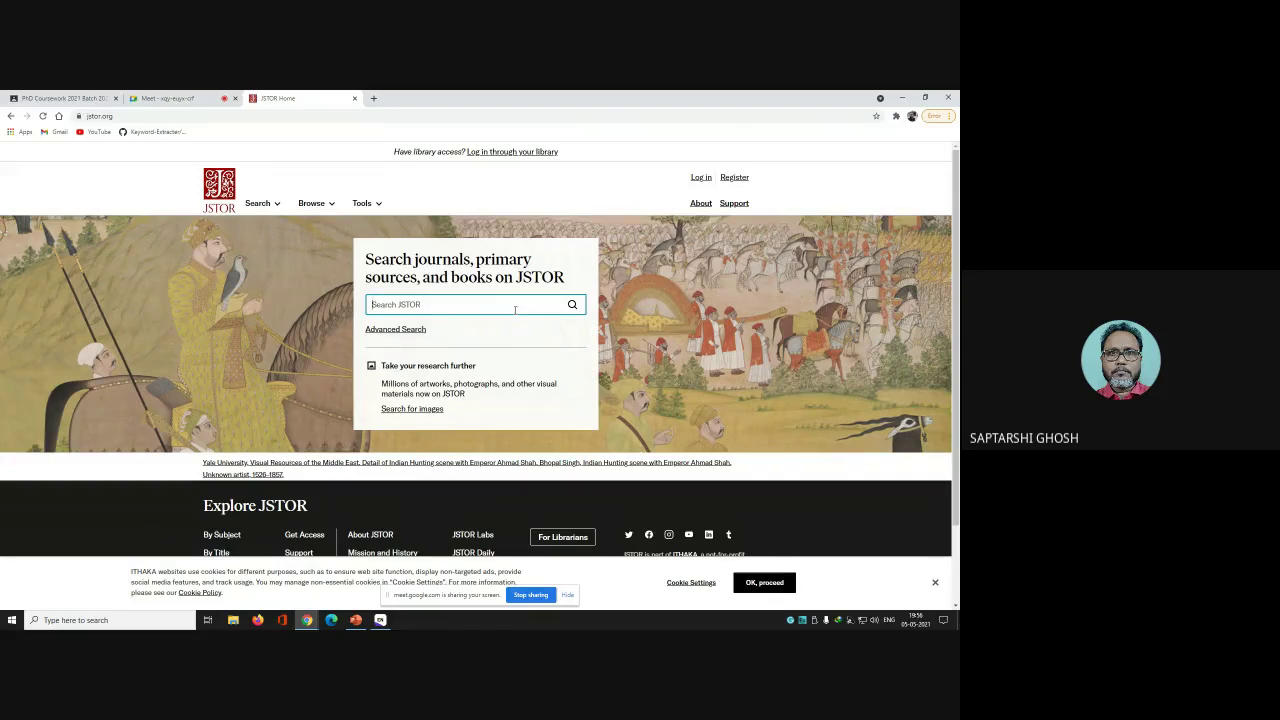
{"action": "left_click", "coordinate": [181, 99]}
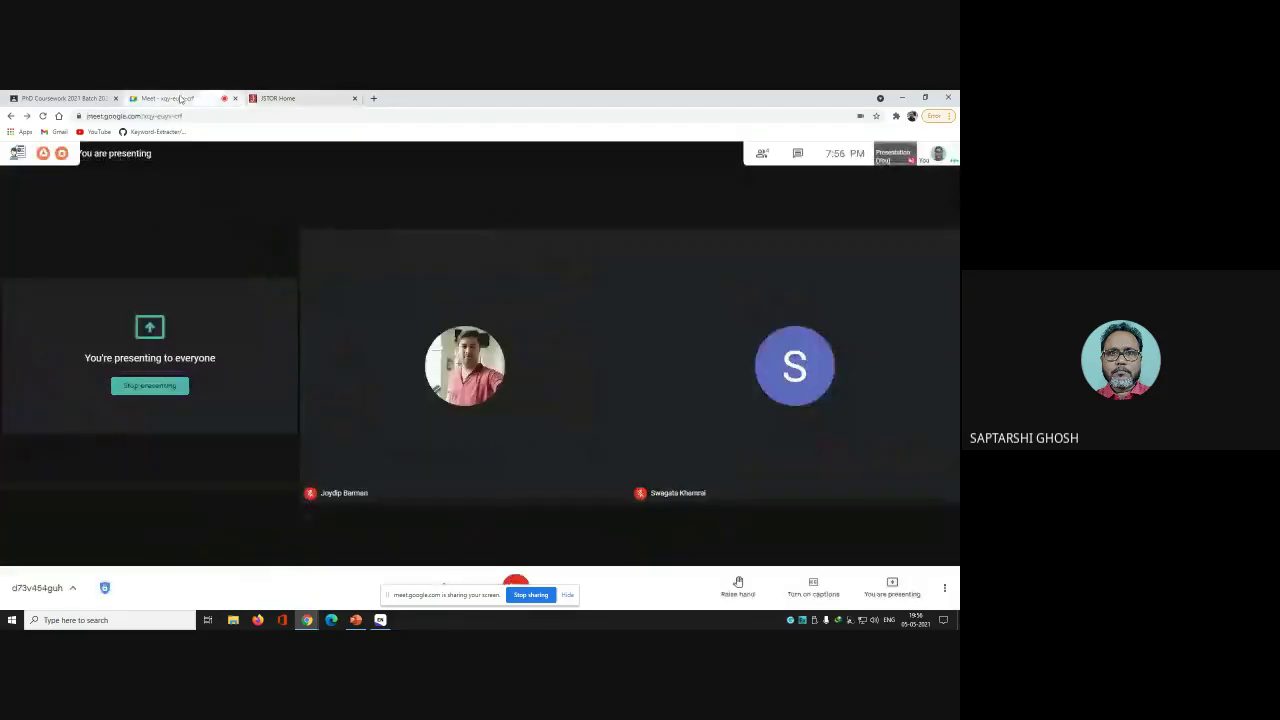
{"action": "left_click", "coordinate": [303, 100]}
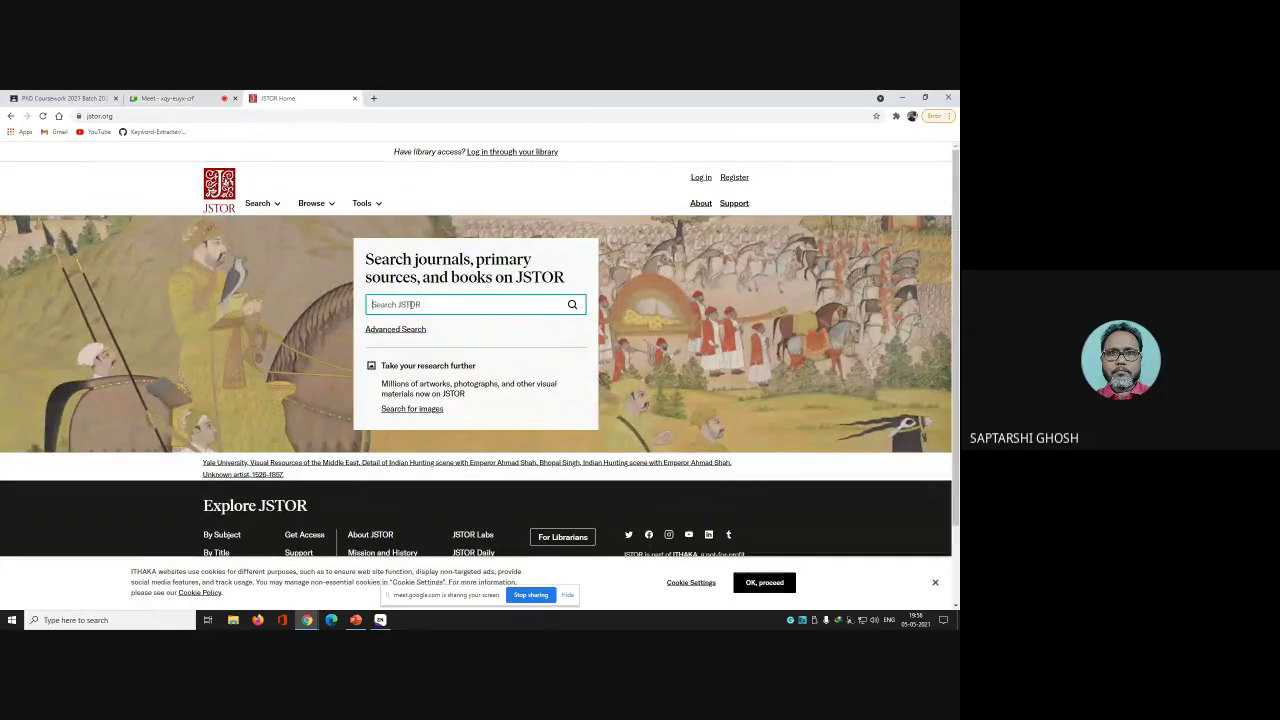
{"action": "type", "text": "Infor"}
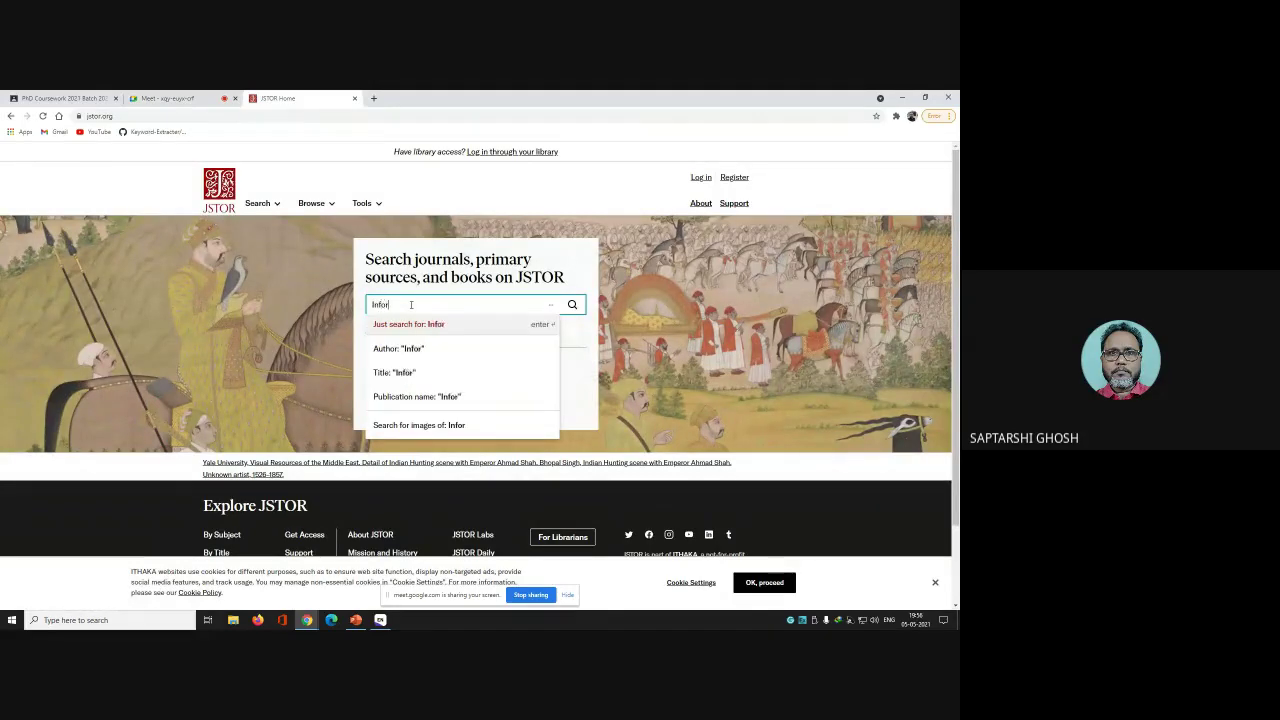
{"action": "type", "text": "mation"}
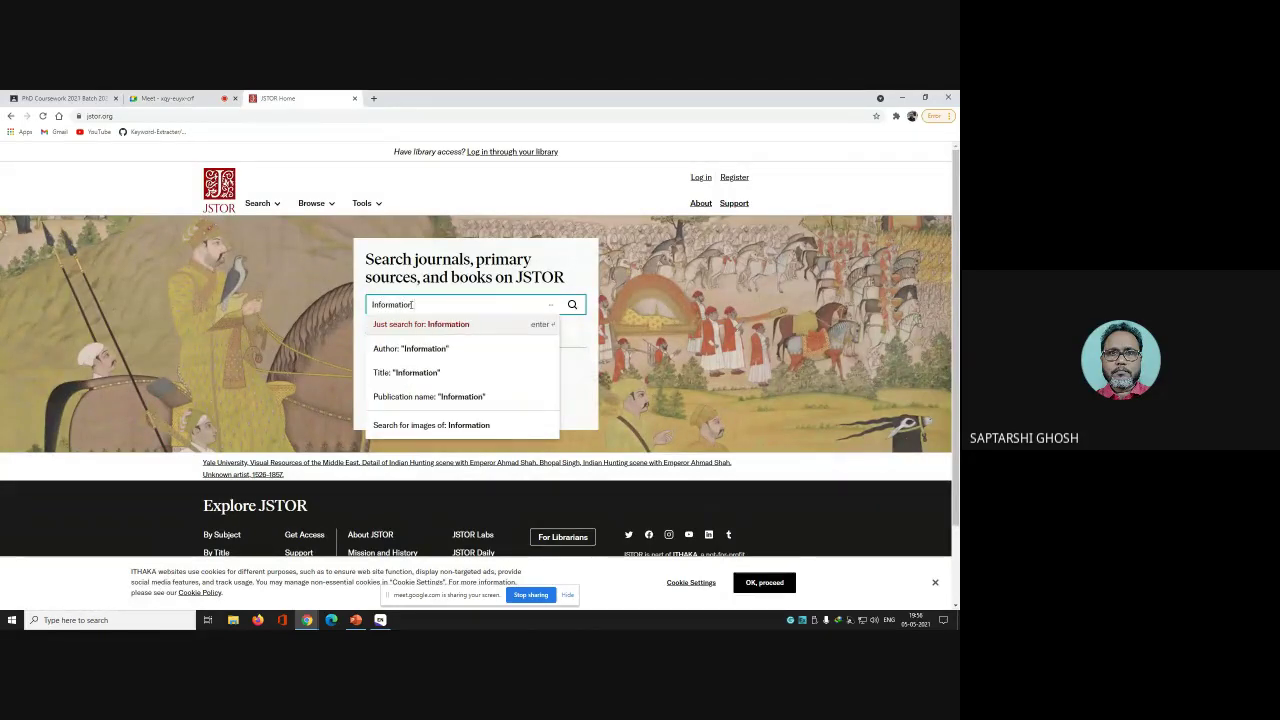
{"action": "type", "text": " Litera"}
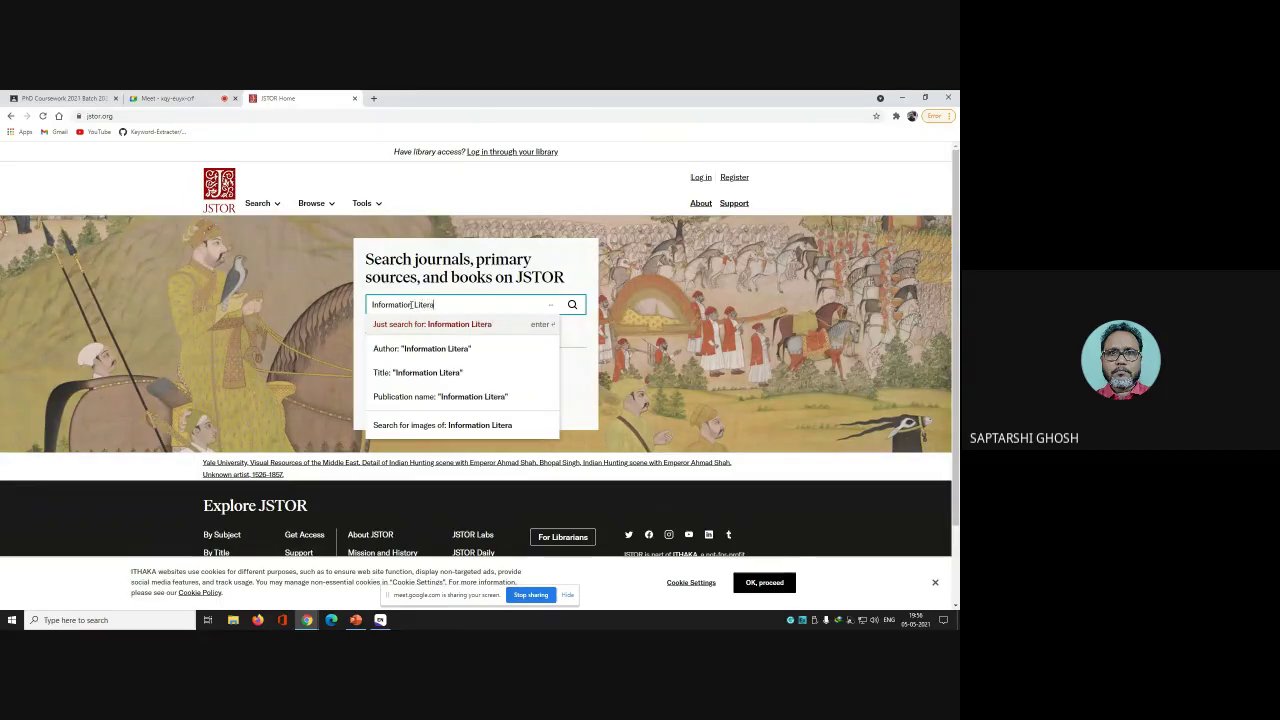
{"action": "type", "text": "cy"}
{"action": "left_click", "coordinate": [572, 306]}
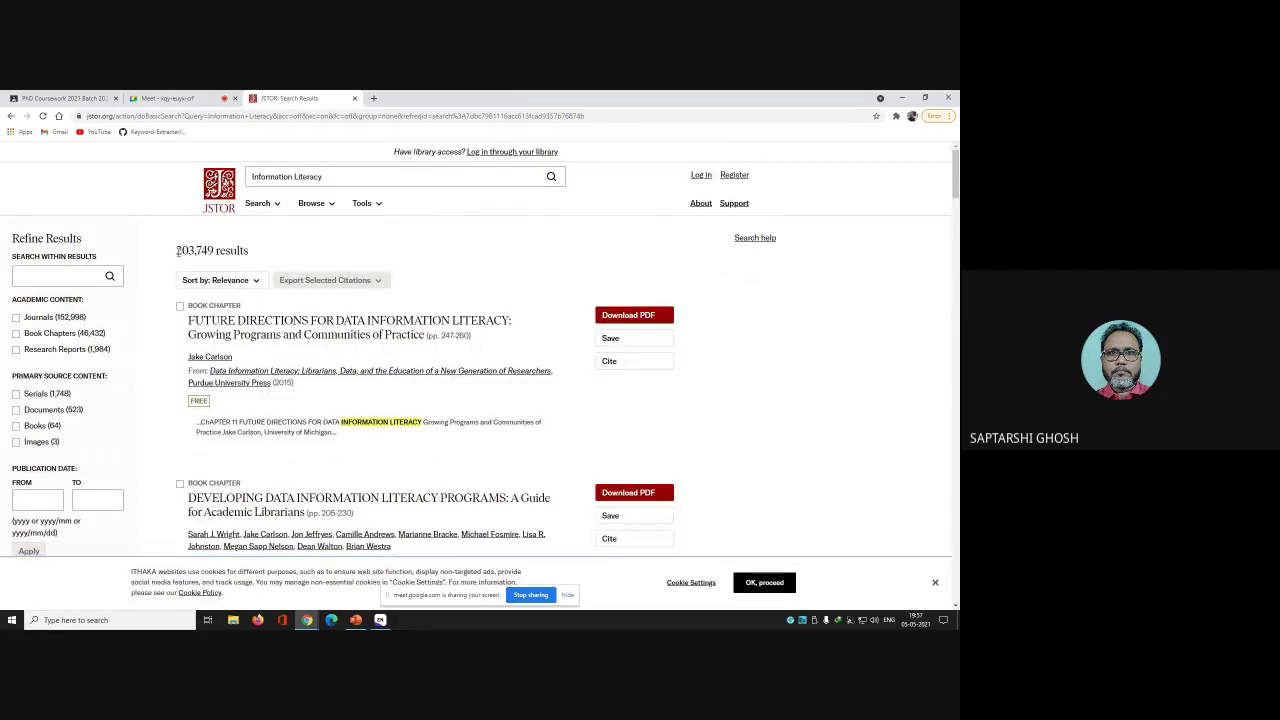
Restrict the JSTOR search results to journal content
{"action": "left_click_drag", "start_coordinate": [177, 250], "coordinate": [214, 250]}
{"action": "left_click", "coordinate": [16, 318]}
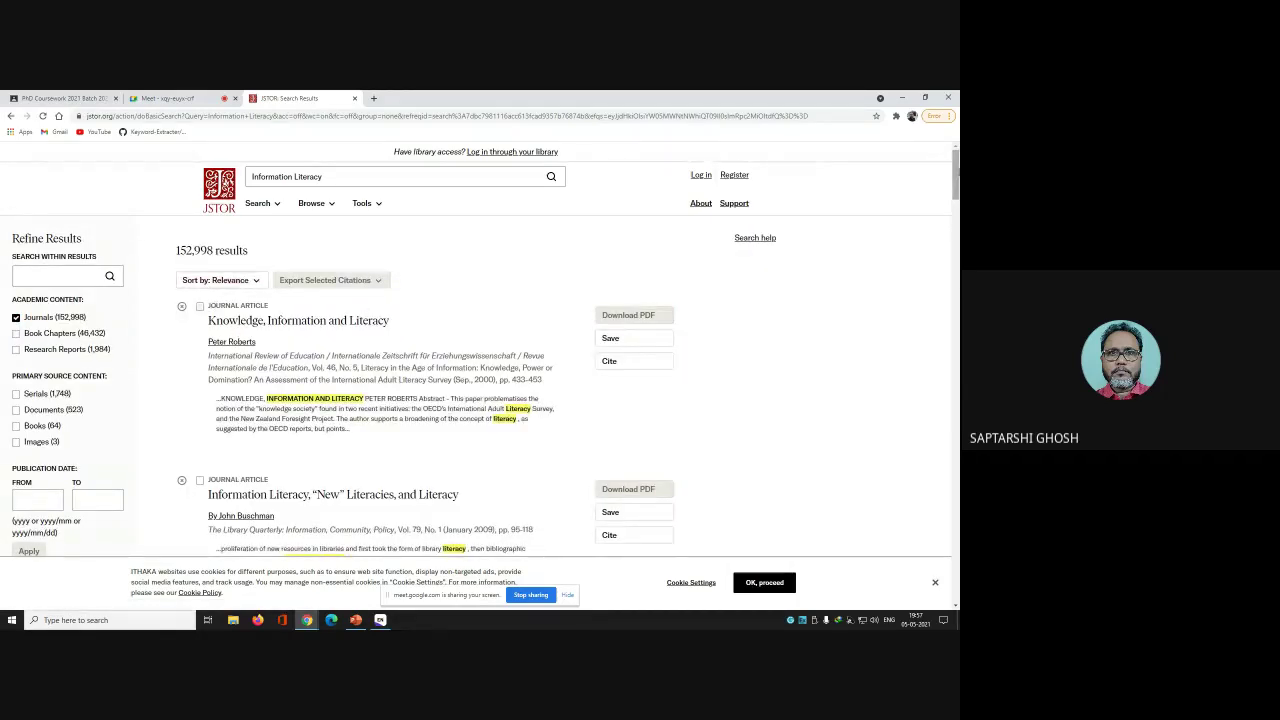
{"action": "scroll", "coordinate": [480, 349], "scroll_direction": "down", "scroll_amount": 1}
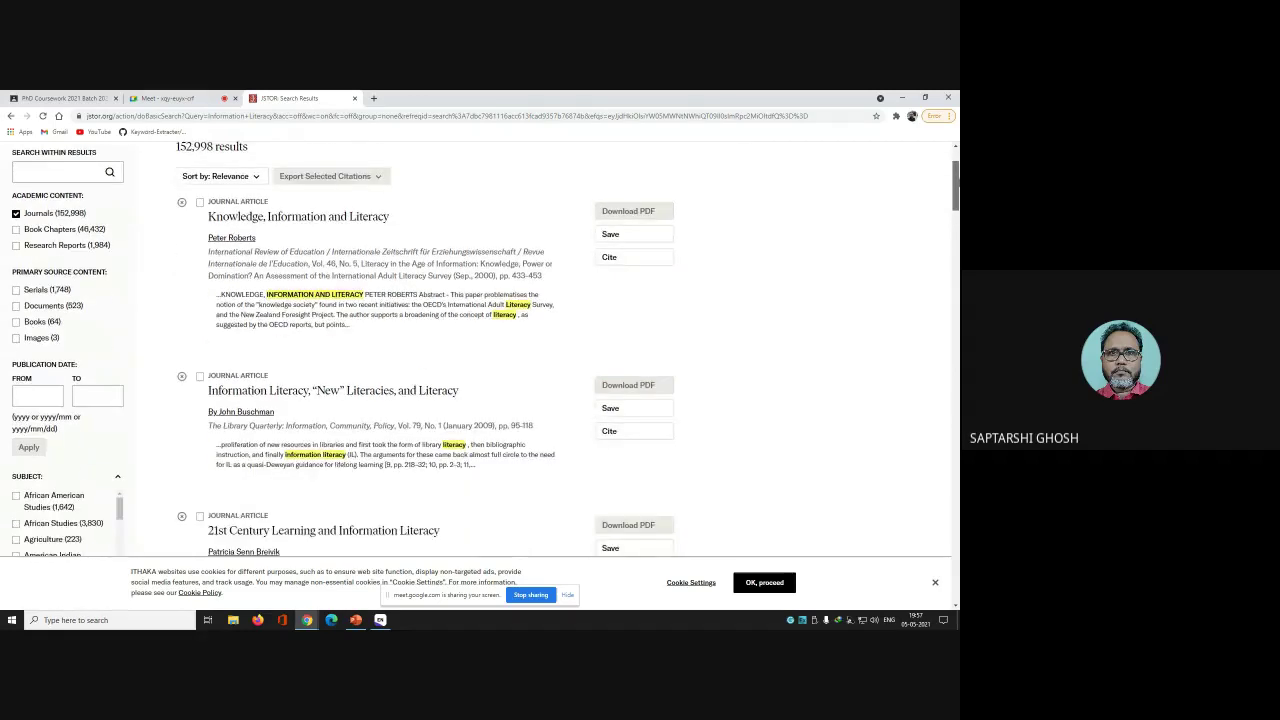
Include Serials from the primary source content in the JSTOR search results
{"action": "scroll", "coordinate": [471, 277], "scroll_direction": "up", "scroll_amount": 1}
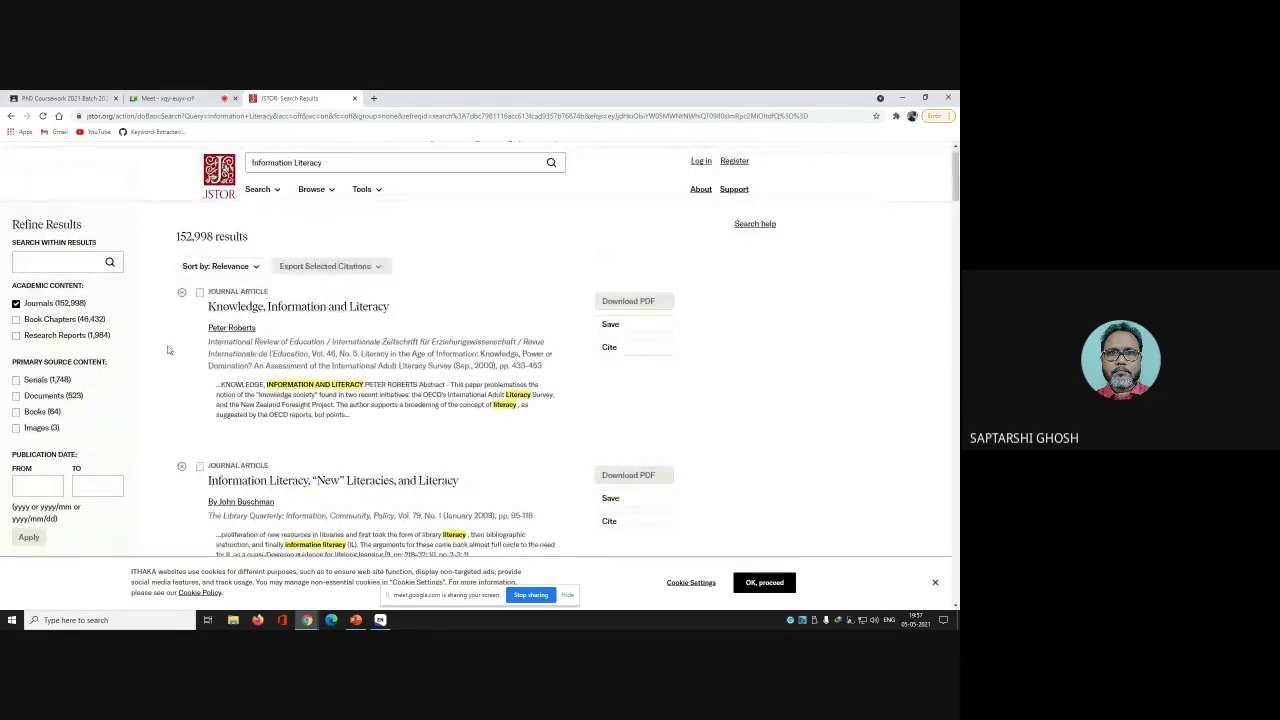
{"action": "left_click", "coordinate": [16, 380]}
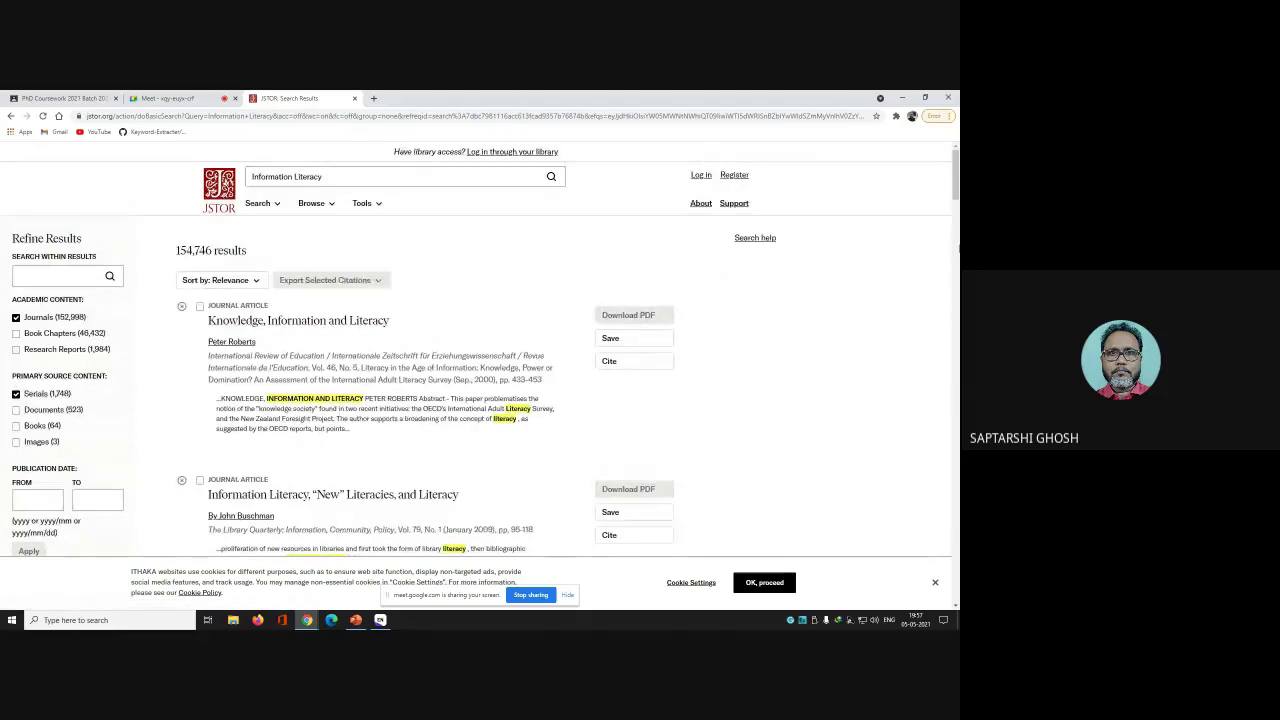
{"action": "scroll", "coordinate": [394, 223], "scroll_direction": "down", "scroll_amount": 2}
{"action": "scroll", "coordinate": [394, 223], "scroll_direction": "up", "scroll_amount": 2}
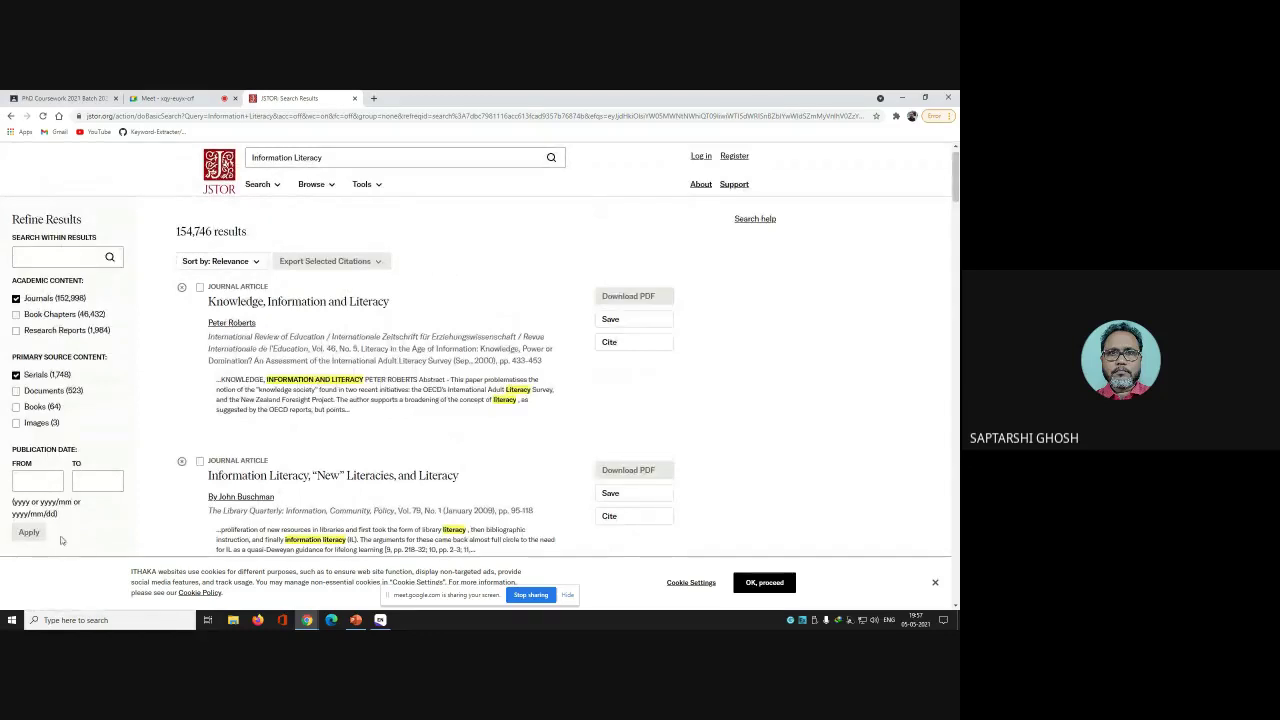
{"action": "left_click", "coordinate": [39, 483]}
{"action": "left_click", "coordinate": [105, 483]}
Select the first three articles: Knowledge, Information and Literacy; Information Literacy, "New" Literacies, and Literacy; and 21st Century Learning and Information Literacy
{"action": "left_click", "coordinate": [199, 287]}
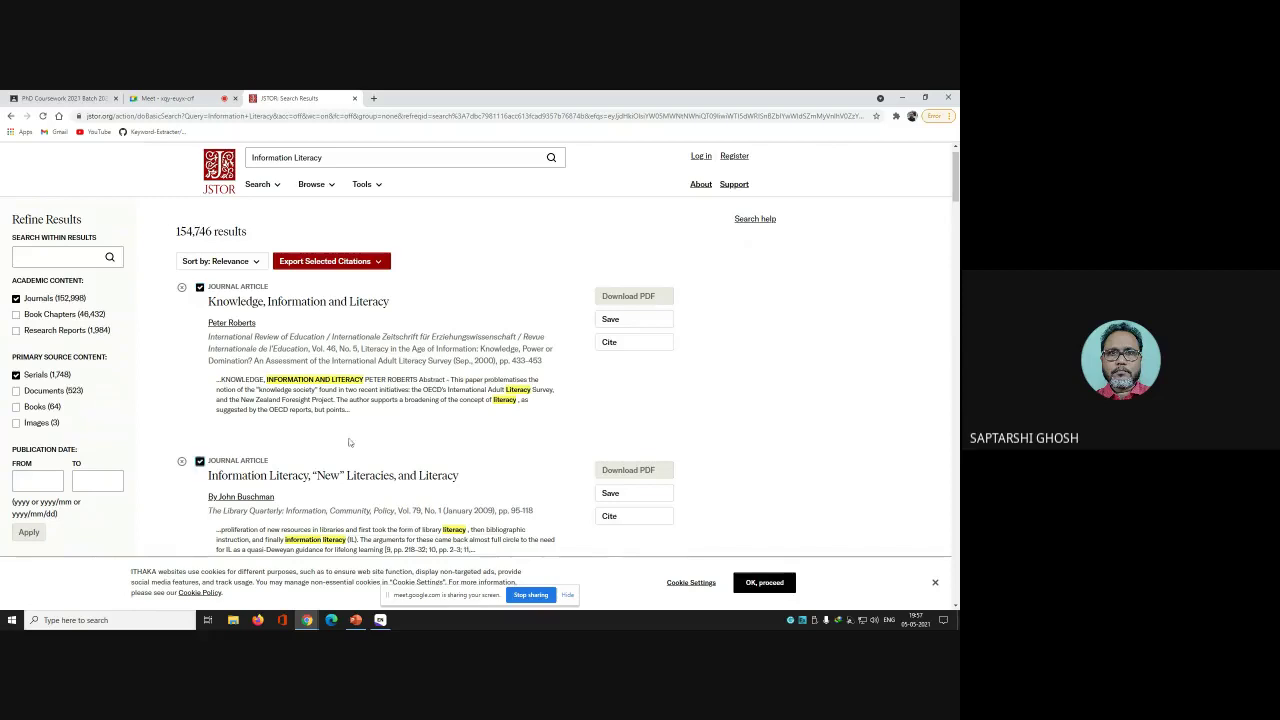
{"action": "left_click_drag", "start_coordinate": [956, 178], "coordinate": [956, 280]}
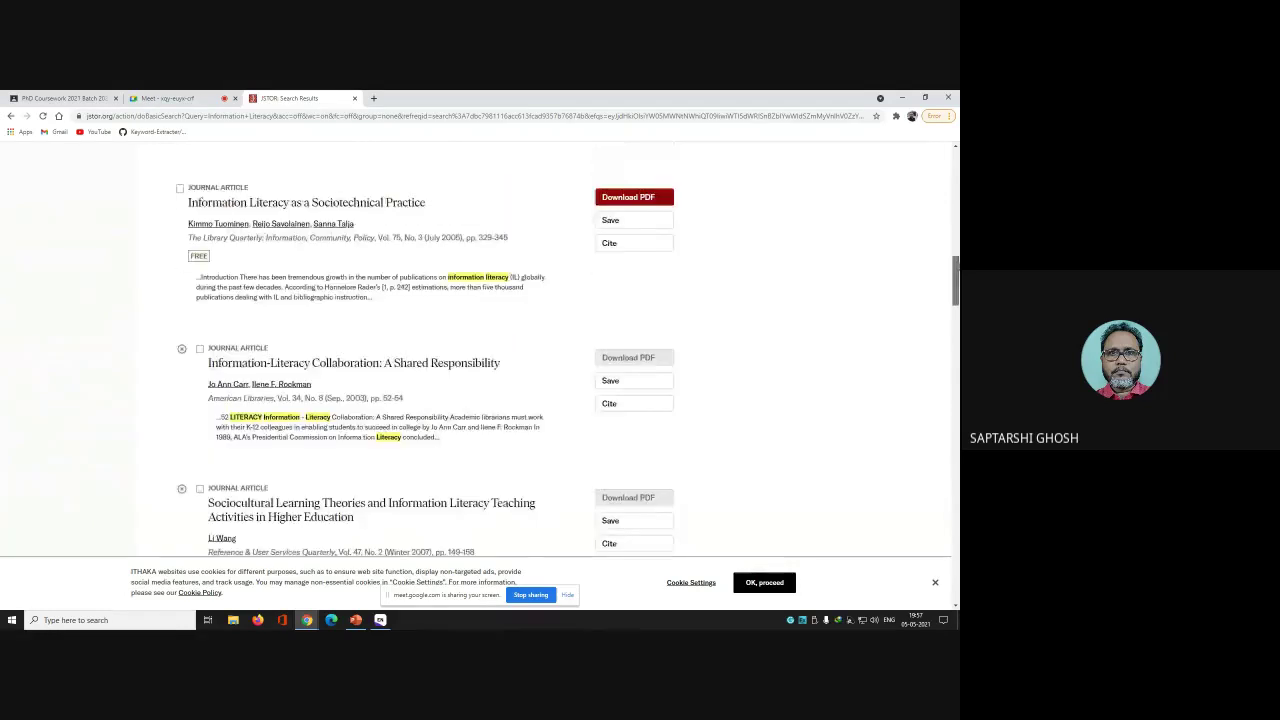
{"action": "scroll", "coordinate": [200, 240], "scroll_direction": "up", "scroll_amount": 5}
{"action": "scroll", "coordinate": [200, 240], "scroll_direction": "down", "scroll_amount": 6}
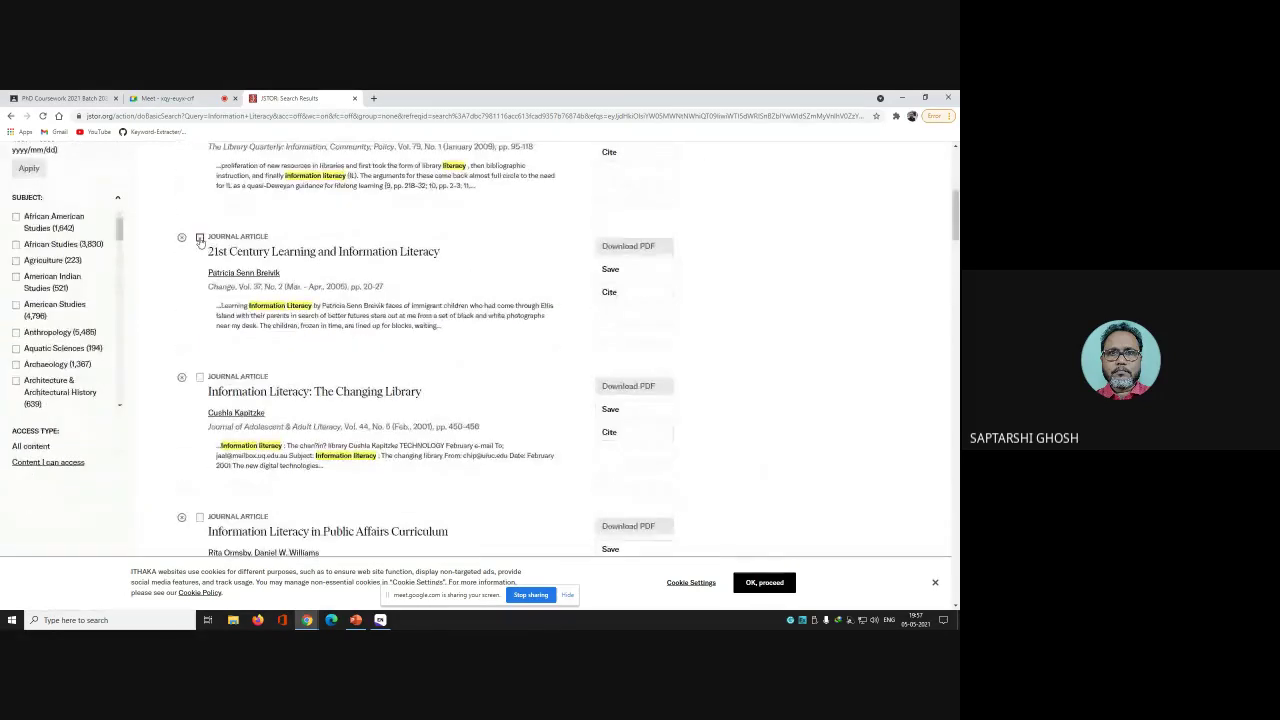
Add the articles Information Literacy: The Changing Library and Information Literacy in Public Affairs Curriculum to the selection
{"action": "scroll", "coordinate": [200, 240], "scroll_direction": "up", "scroll_amount": 8}
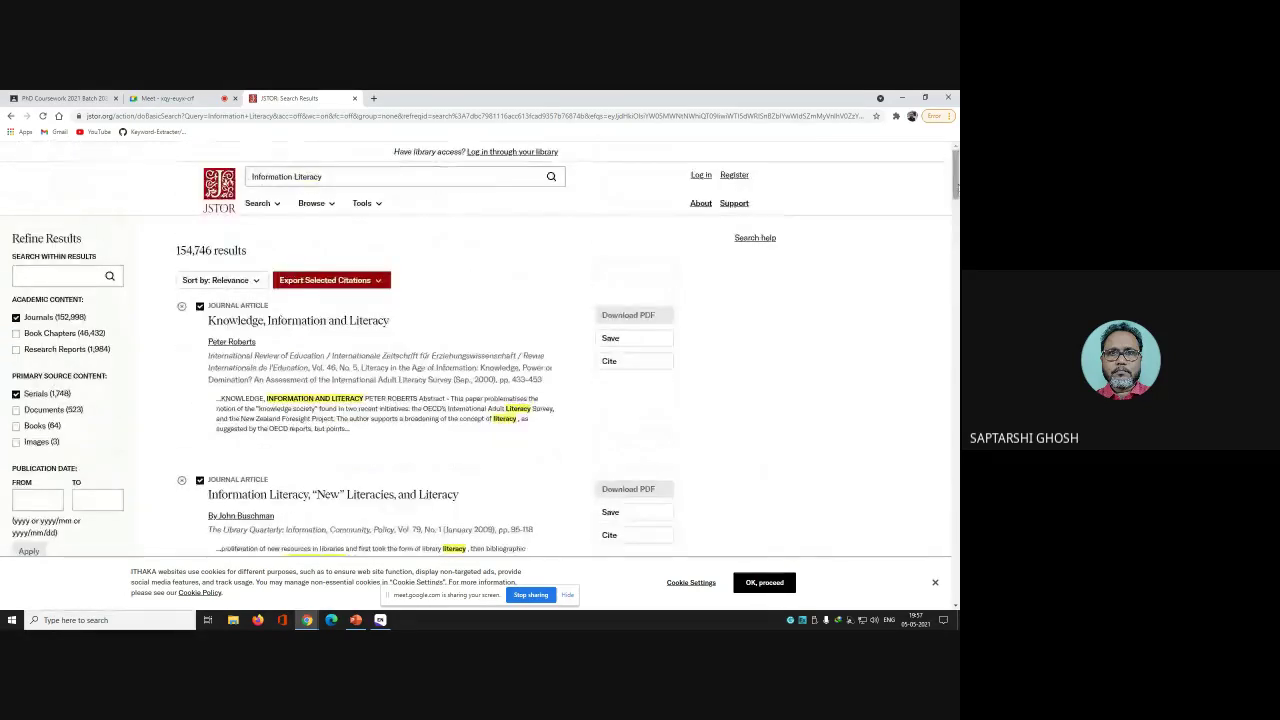
{"action": "scroll", "coordinate": [263, 316], "scroll_direction": "down", "scroll_amount": 5}
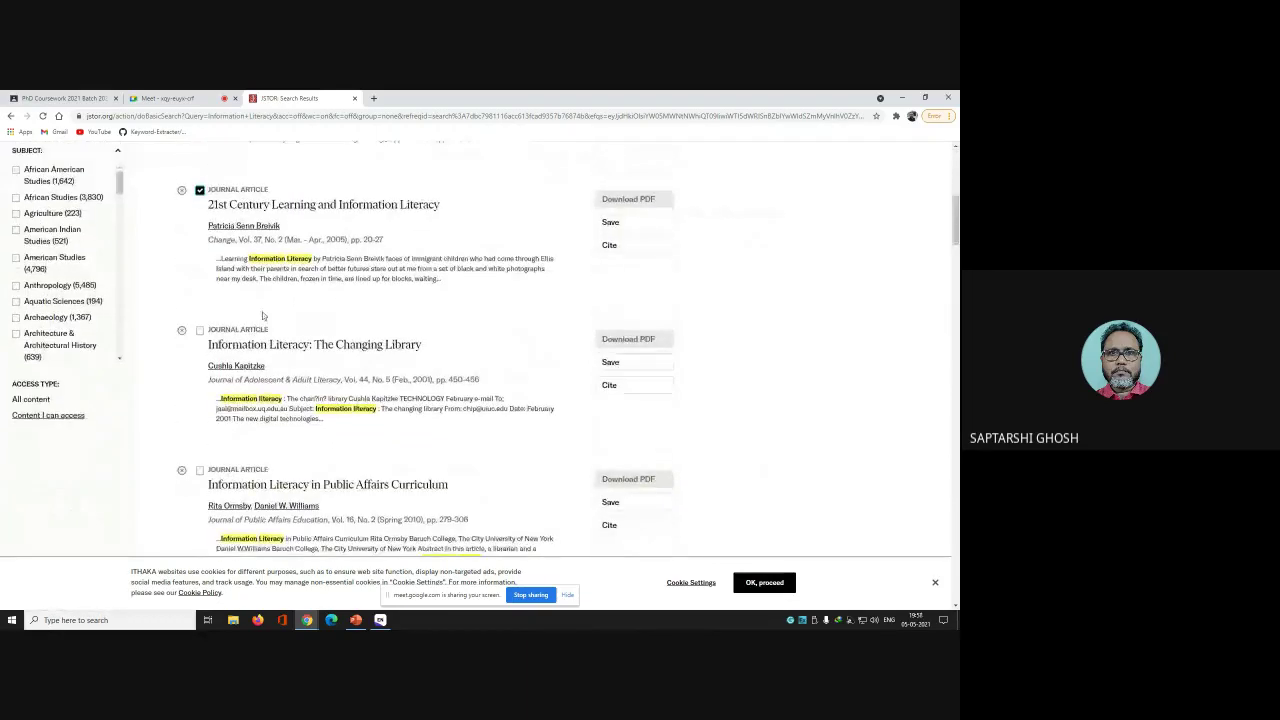
{"action": "scroll", "coordinate": [202, 332], "scroll_direction": "up", "scroll_amount": 8}
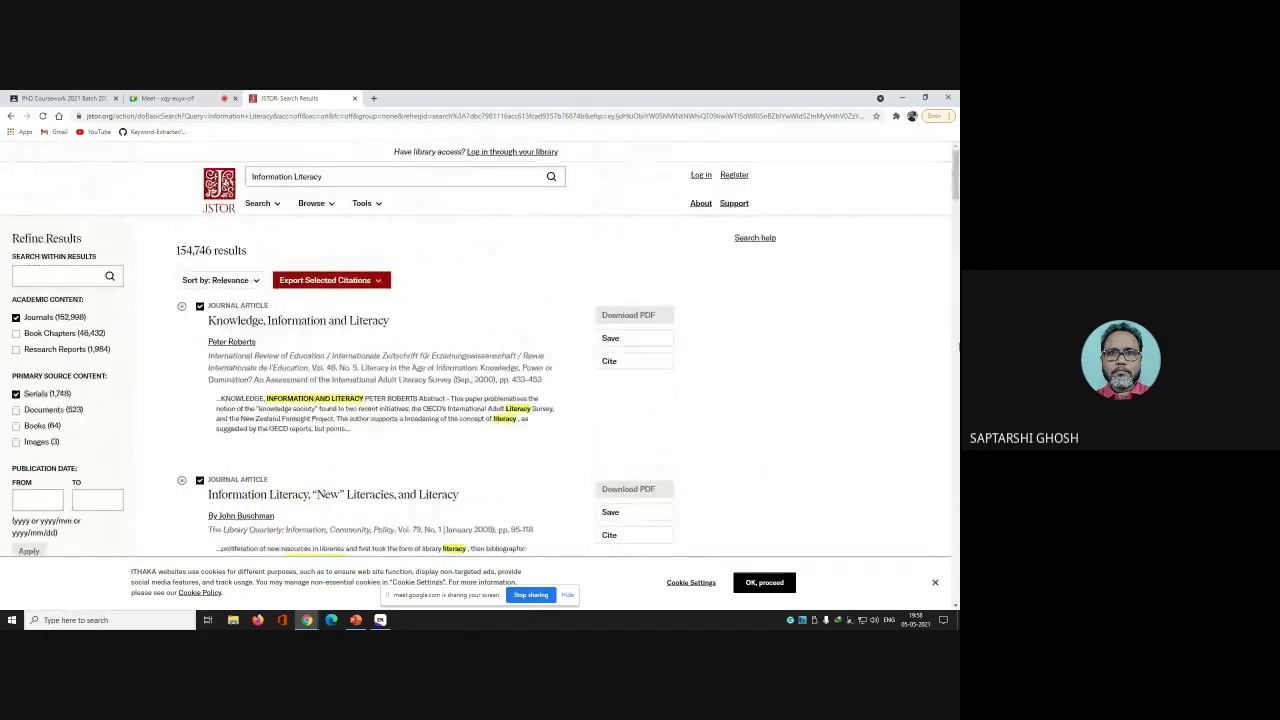
{"action": "scroll", "coordinate": [380, 380], "scroll_direction": "down", "scroll_amount": 1}
{"action": "scroll", "coordinate": [200, 430], "scroll_direction": "down", "scroll_amount": 3}
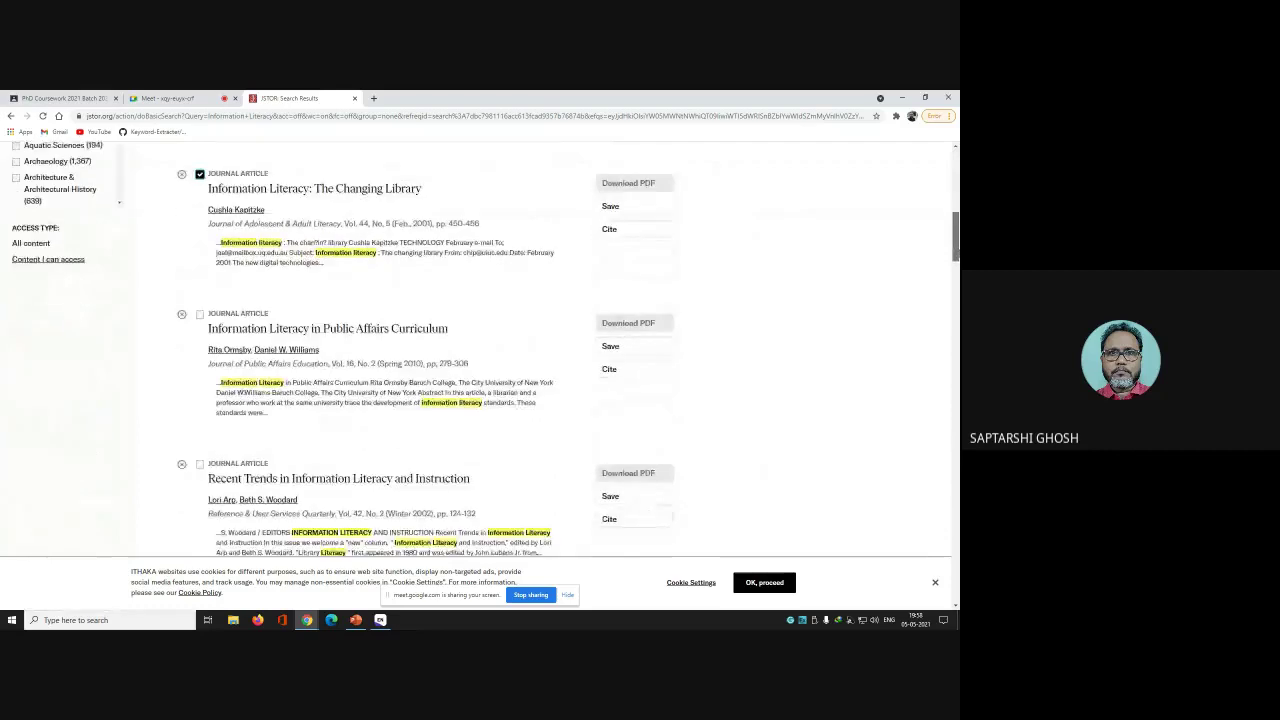
{"action": "scroll", "coordinate": [199, 315], "scroll_direction": "up", "scroll_amount": 6}
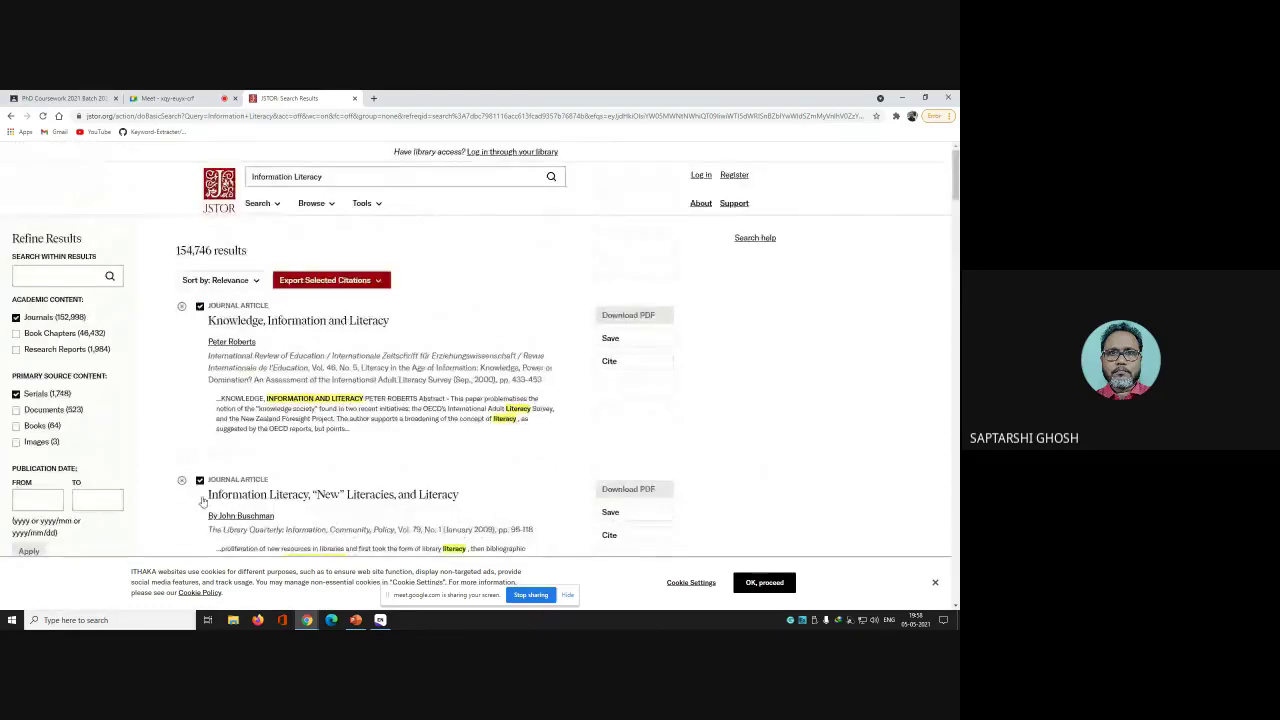
Select Recent Trends in Information Literacy and Instruction, Information Literacy as a Sociotechnical Practice, and Information-Literacy Collaboration: A Shared Responsibility
{"action": "left_click_drag", "start_coordinate": [957, 181], "coordinate": [957, 243]}
{"action": "scroll", "coordinate": [957, 243], "scroll_direction": "down", "scroll_amount": 3}
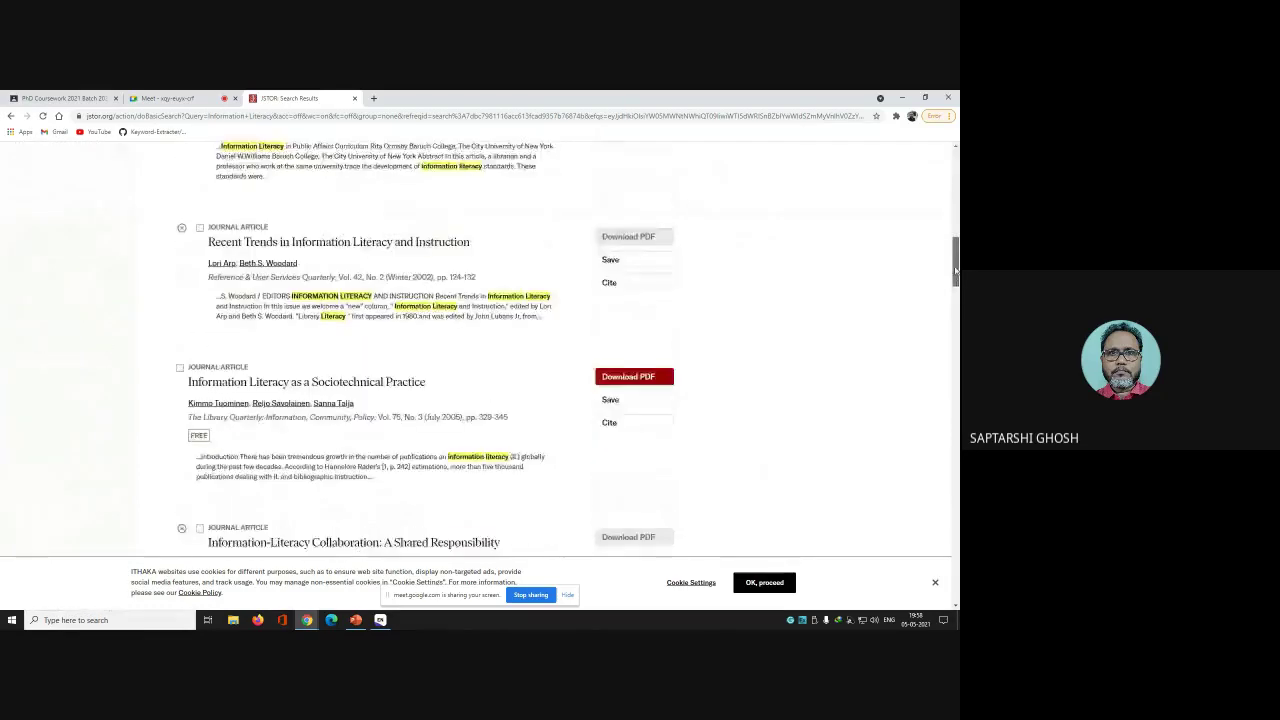
{"action": "scroll", "coordinate": [191, 281], "scroll_direction": "up", "scroll_amount": 10}
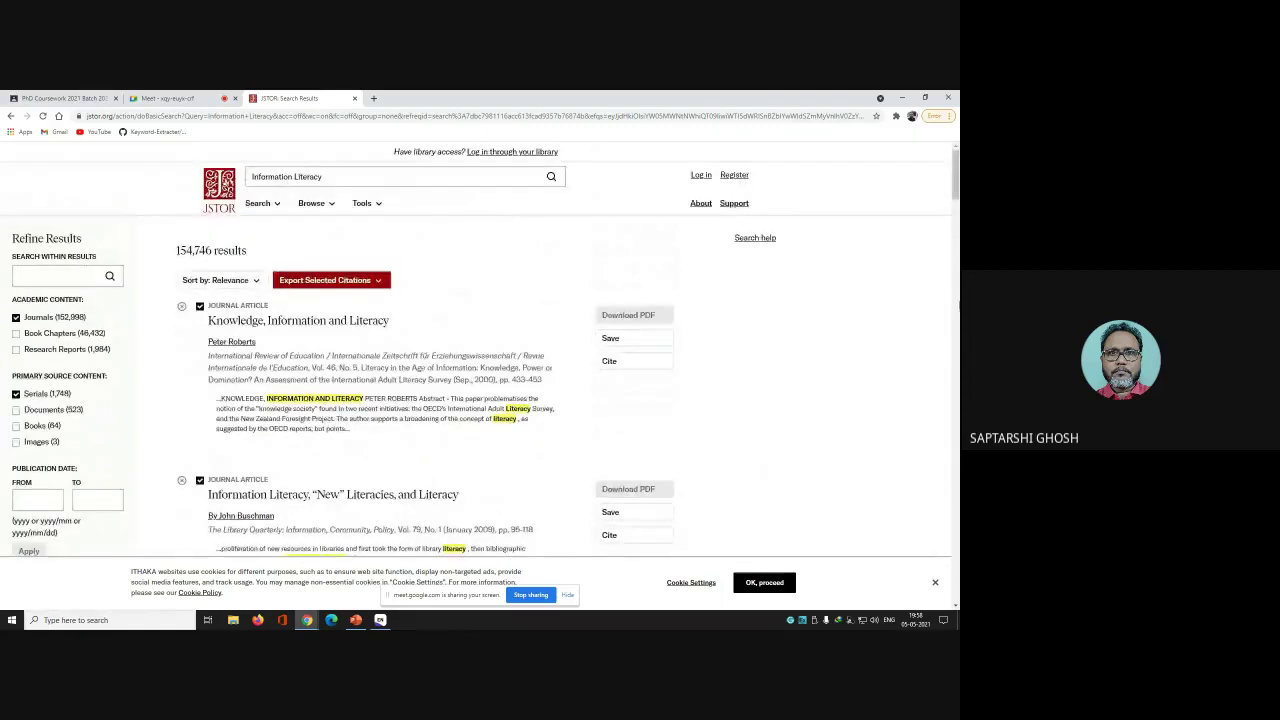
{"action": "left_click_drag", "start_coordinate": [956, 190], "coordinate": [956, 245]}
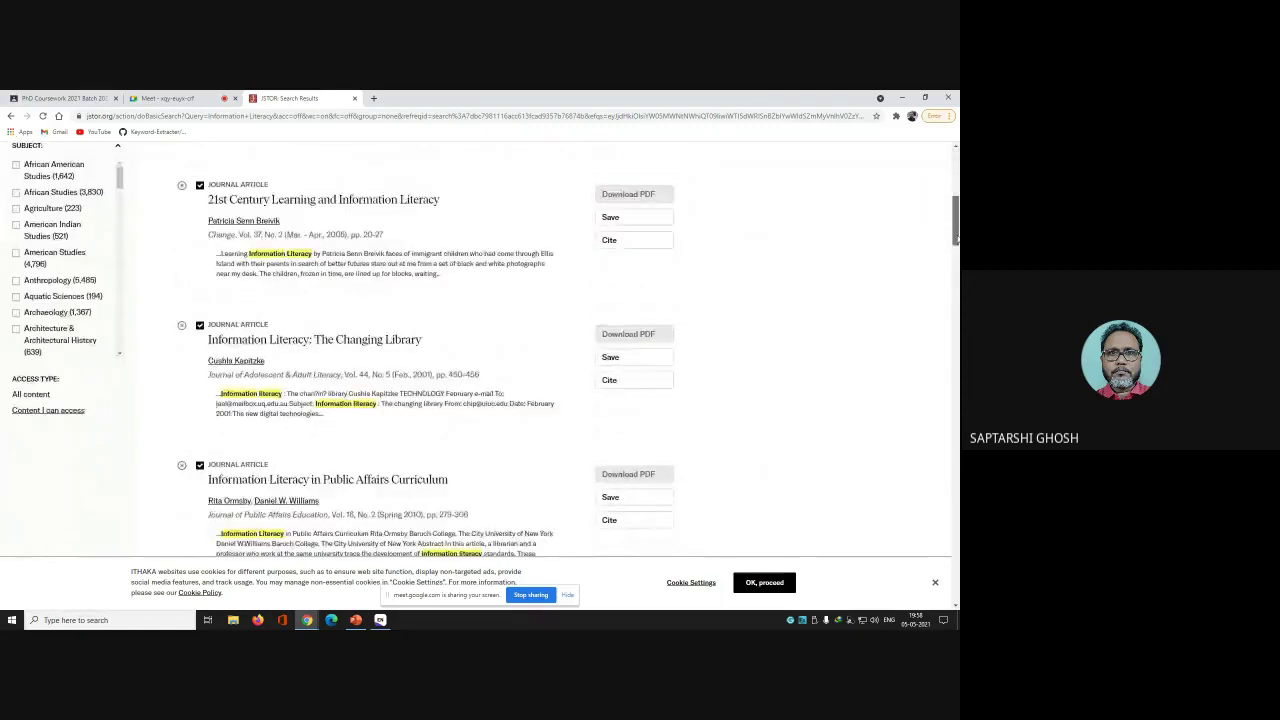
{"action": "scroll", "coordinate": [377, 336], "scroll_direction": "down", "scroll_amount": 3}
{"action": "left_click", "coordinate": [180, 353]}
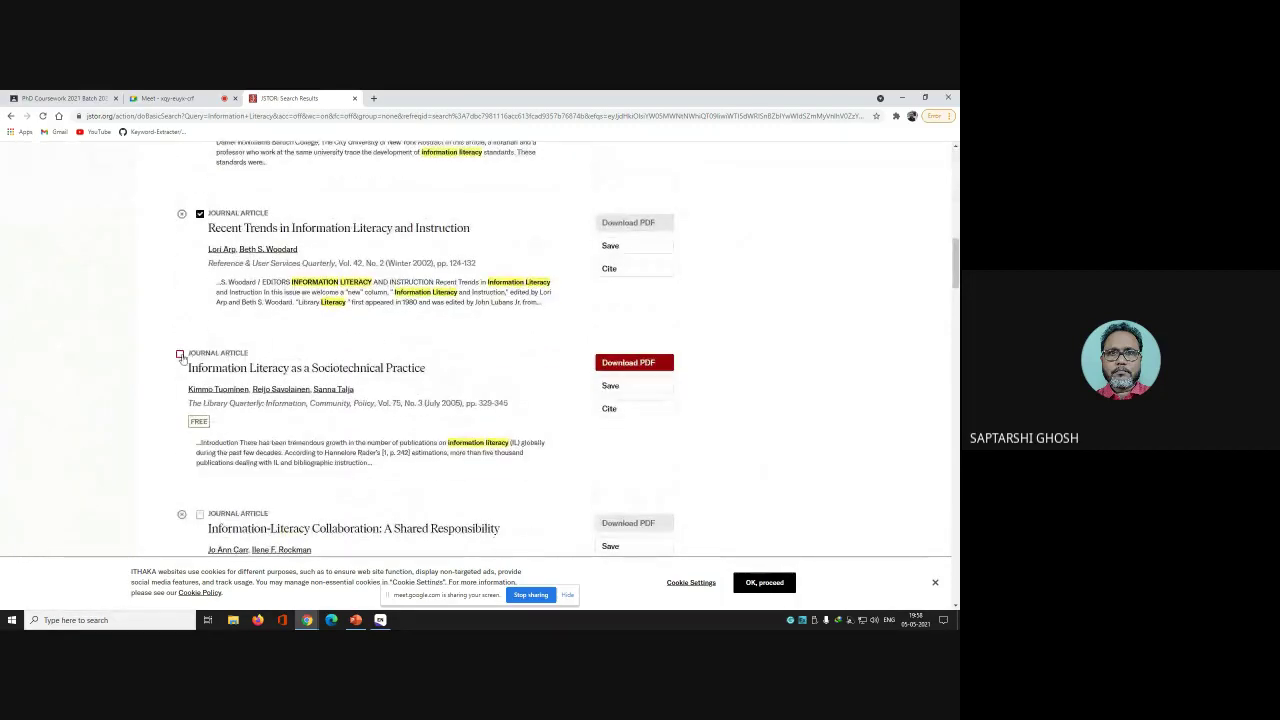
{"action": "left_click", "coordinate": [200, 514]}
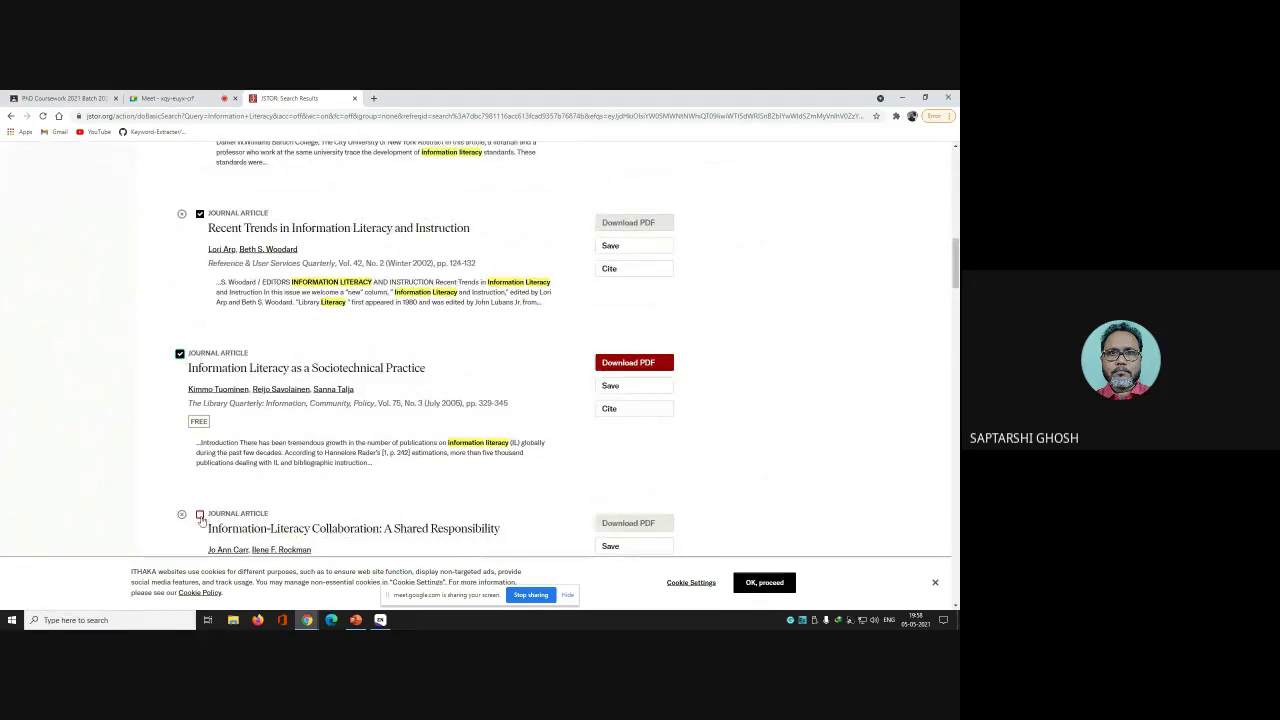
Add the article Sociocultural Learning Theories and Information Literacy Teaching Activities in Higher Education to the selection
{"action": "scroll", "coordinate": [202, 521], "scroll_direction": "up", "scroll_amount": 5}
{"action": "scroll", "coordinate": [409, 349], "scroll_direction": "down", "scroll_amount": 7}
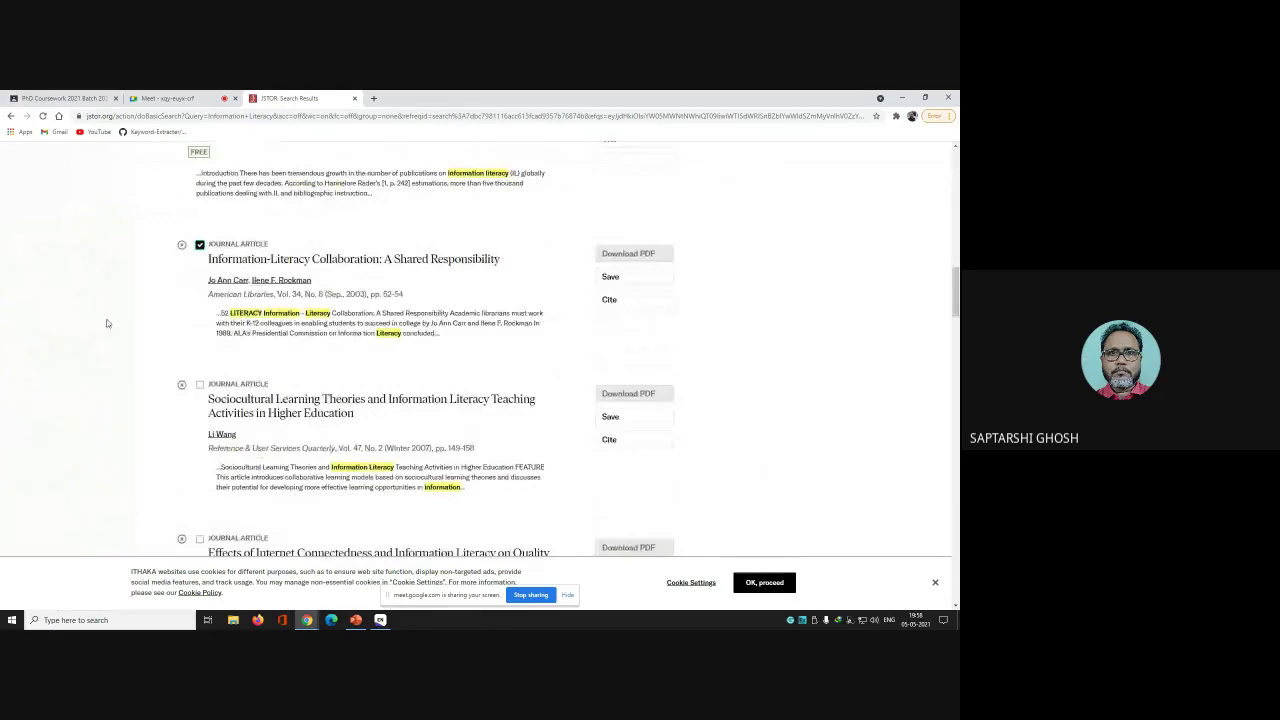
{"action": "left_click", "coordinate": [200, 384]}
{"action": "scroll", "coordinate": [199, 395], "scroll_direction": "up", "scroll_amount": 5}
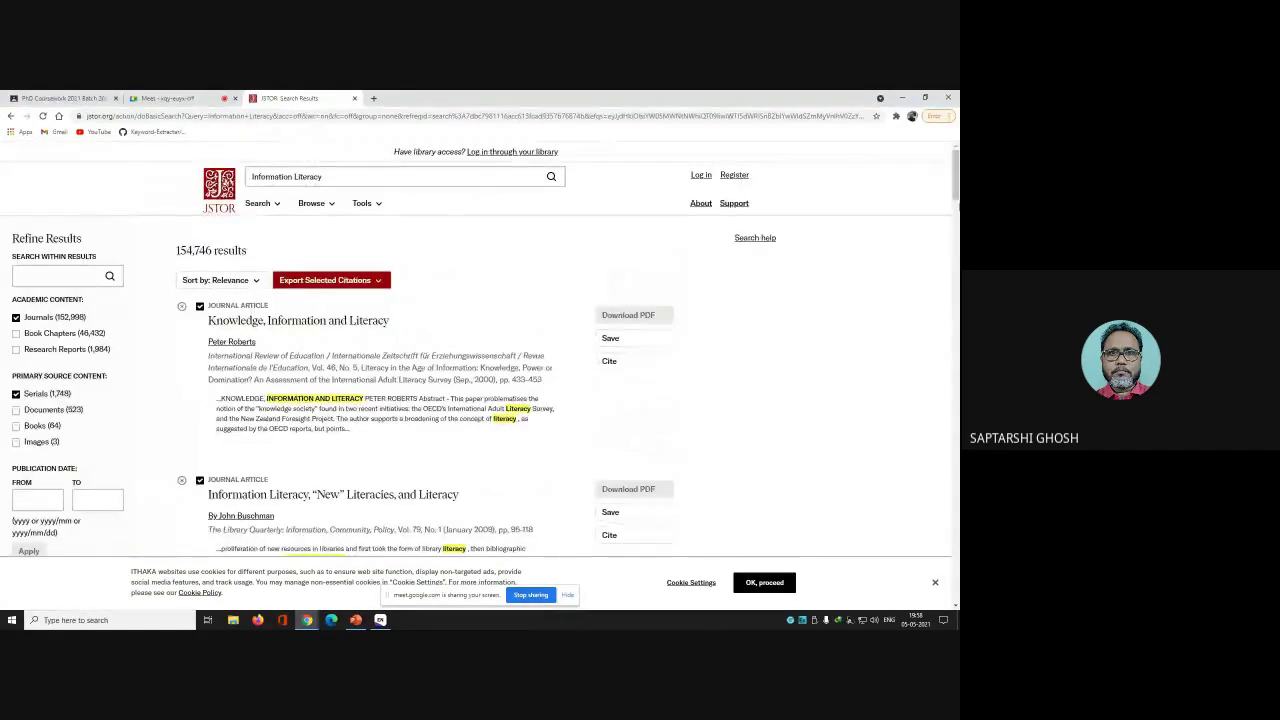
{"action": "left_click", "coordinate": [957, 320]}
{"action": "scroll", "coordinate": [955, 318], "scroll_direction": "down", "scroll_amount": 3}
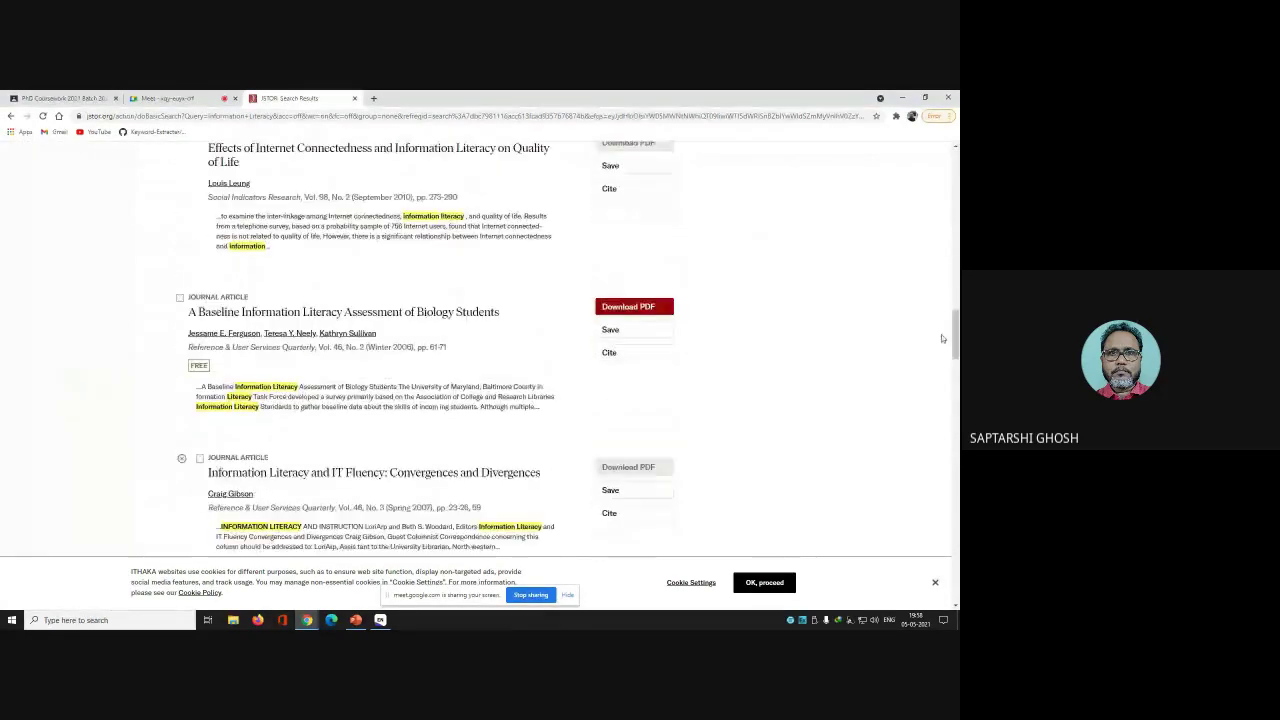
{"action": "scroll", "coordinate": [946, 314], "scroll_direction": "up", "scroll_amount": 2}
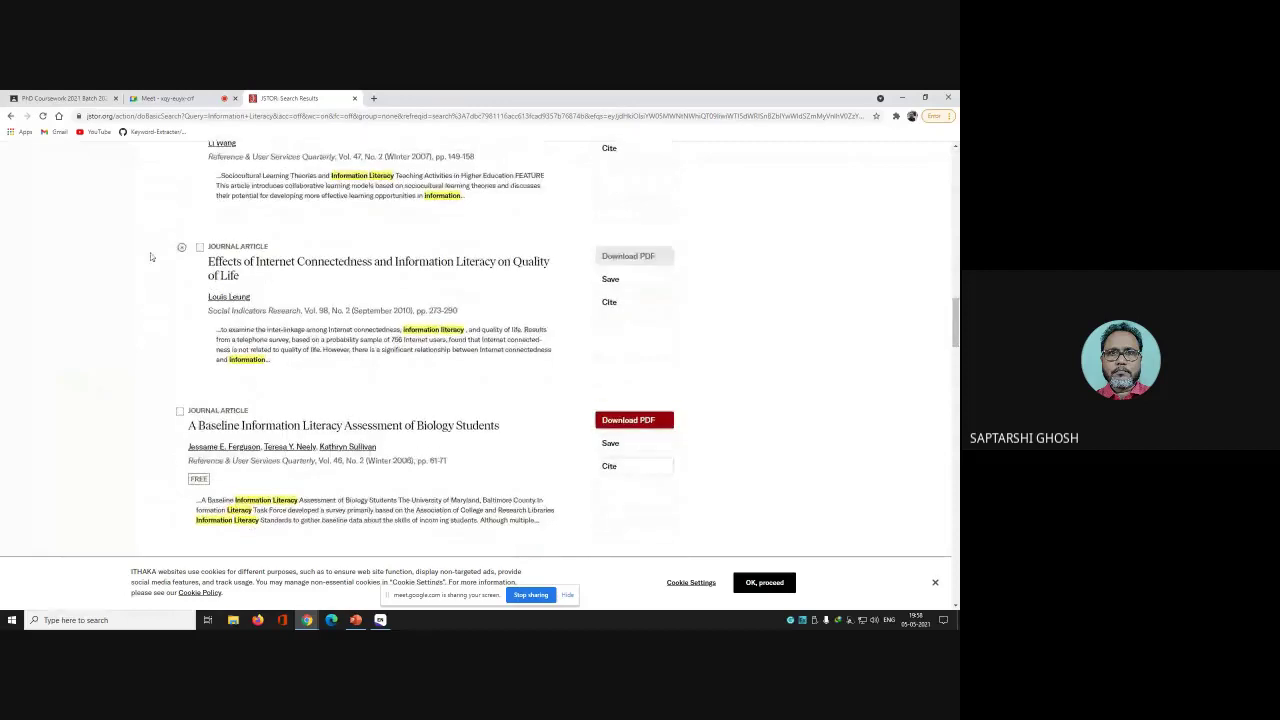
{"action": "scroll", "coordinate": [950, 310], "scroll_direction": "up", "scroll_amount": 4}
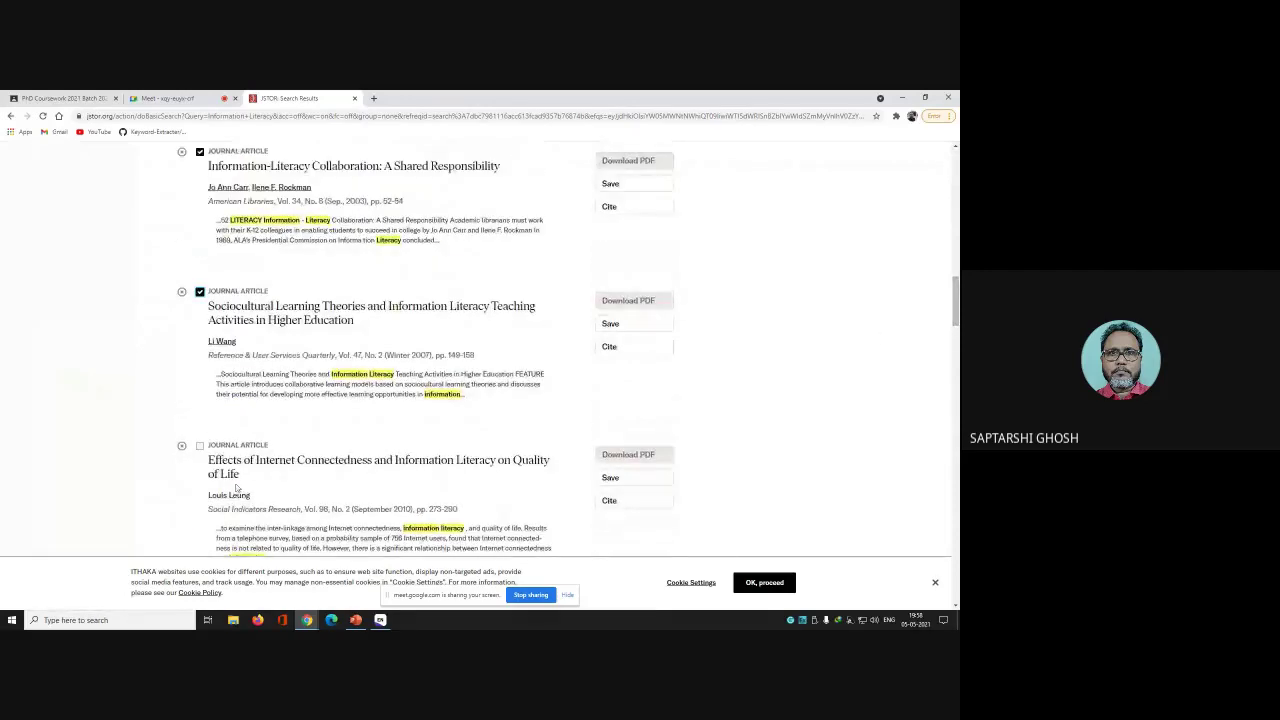
{"action": "scroll", "coordinate": [416, 500], "scroll_direction": "up", "scroll_amount": 5}
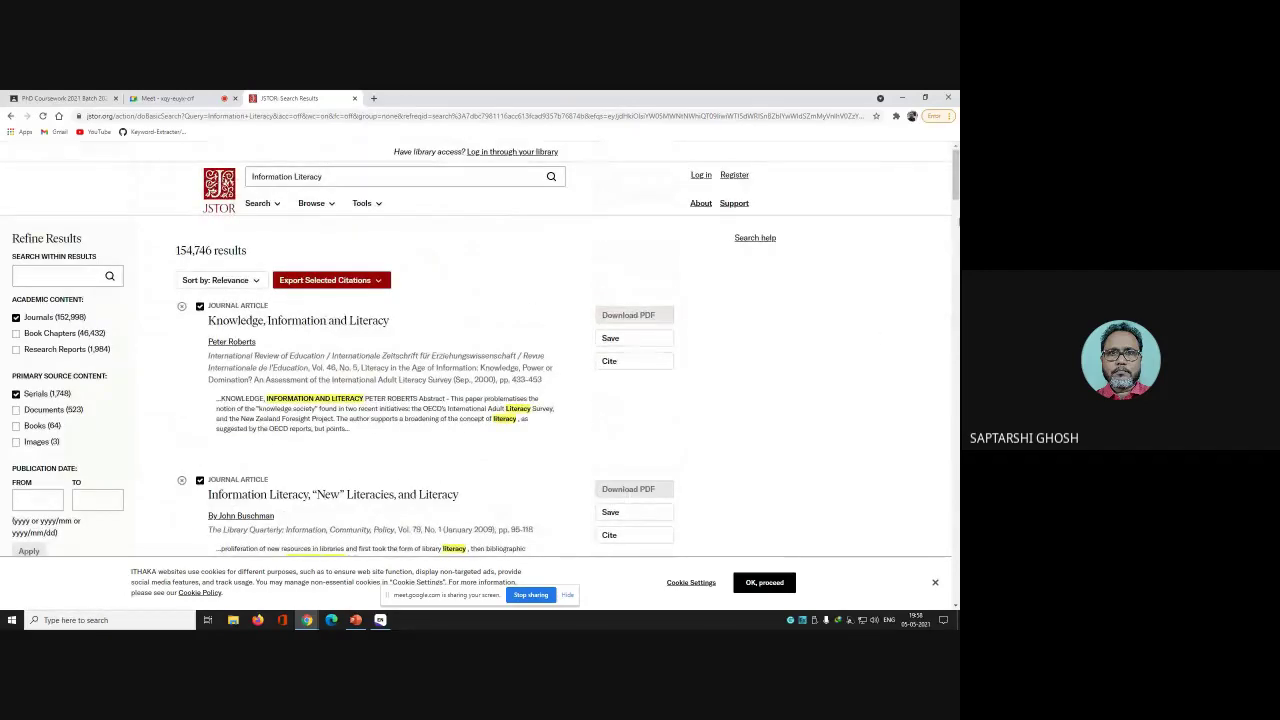
Select A Baseline Information Literacy Assessment of Biology Students and Information Literacy and IT Fluency: Convergences and Divergences
{"action": "left_click_drag", "start_coordinate": [955, 195], "coordinate": [946, 369]}
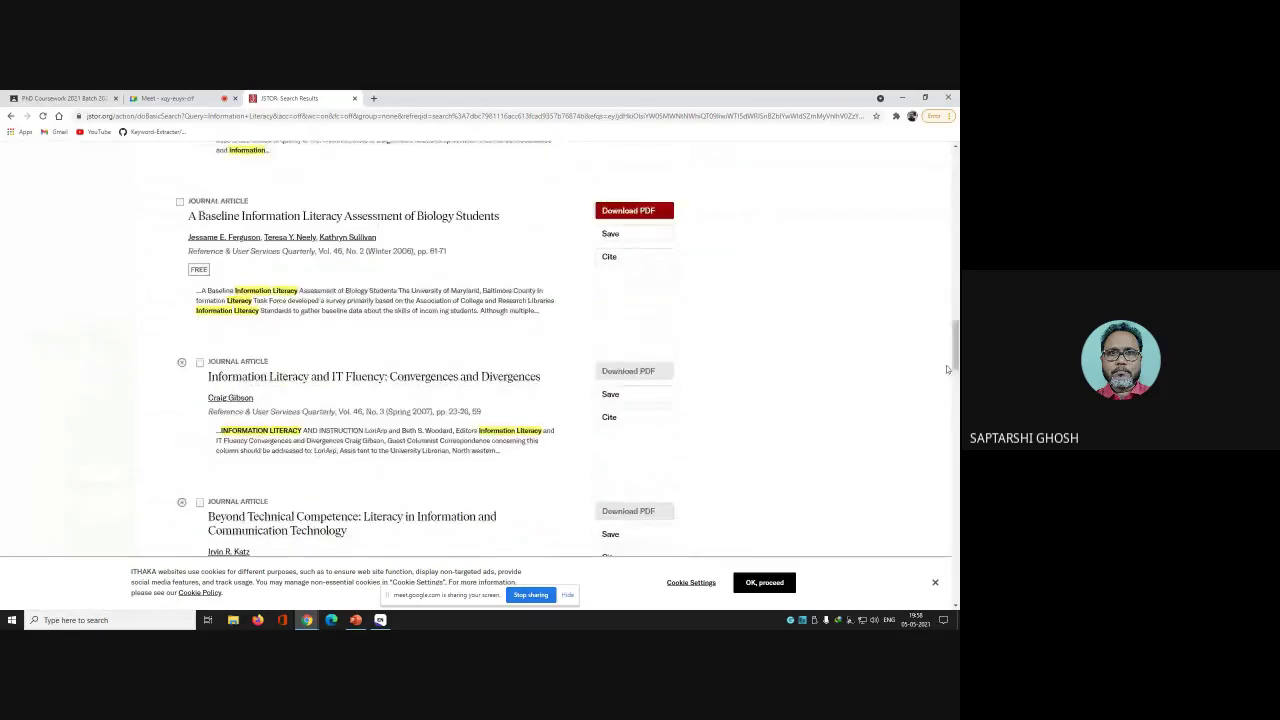
{"action": "left_click", "coordinate": [180, 202]}
{"action": "scroll", "coordinate": [200, 366], "scroll_direction": "up", "scroll_amount": 10}
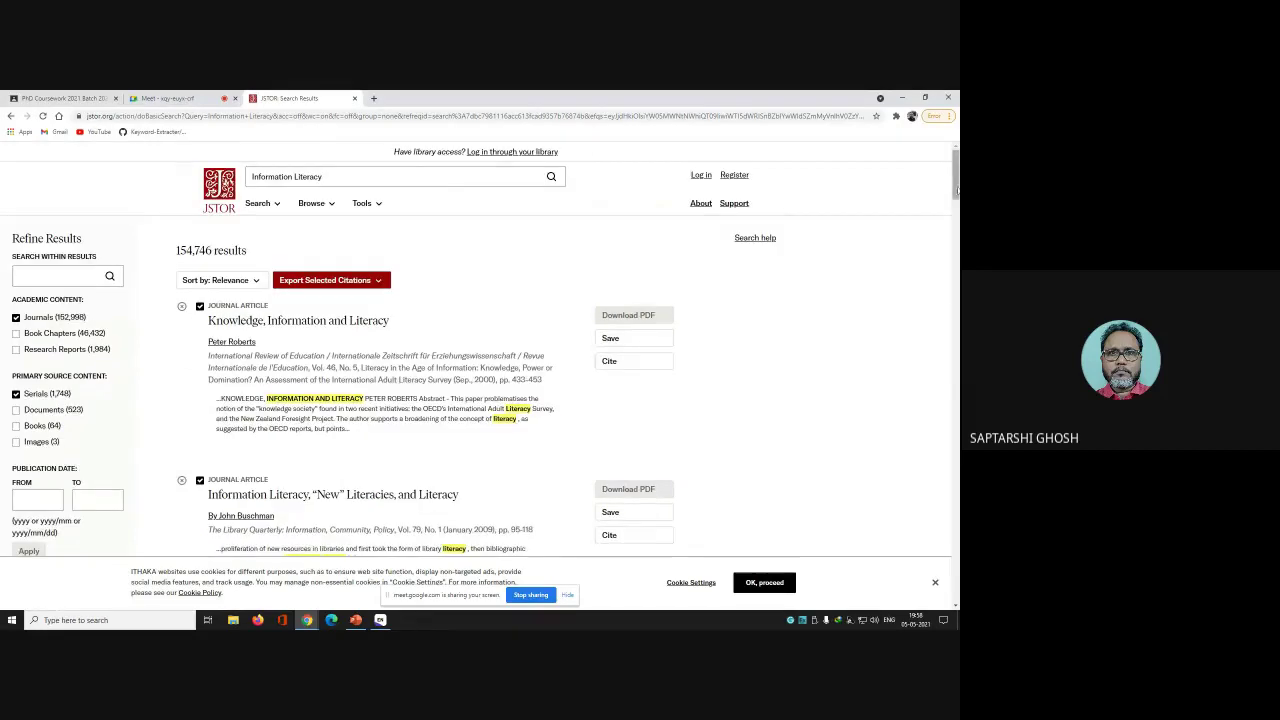
Select the last article on the results page, The Impact of Low-Level Skills on Information-Seeking Behavior
{"action": "scroll", "coordinate": [941, 545], "scroll_direction": "down", "scroll_amount": 20}
{"action": "scroll", "coordinate": [941, 545], "scroll_direction": "down", "scroll_amount": 5}
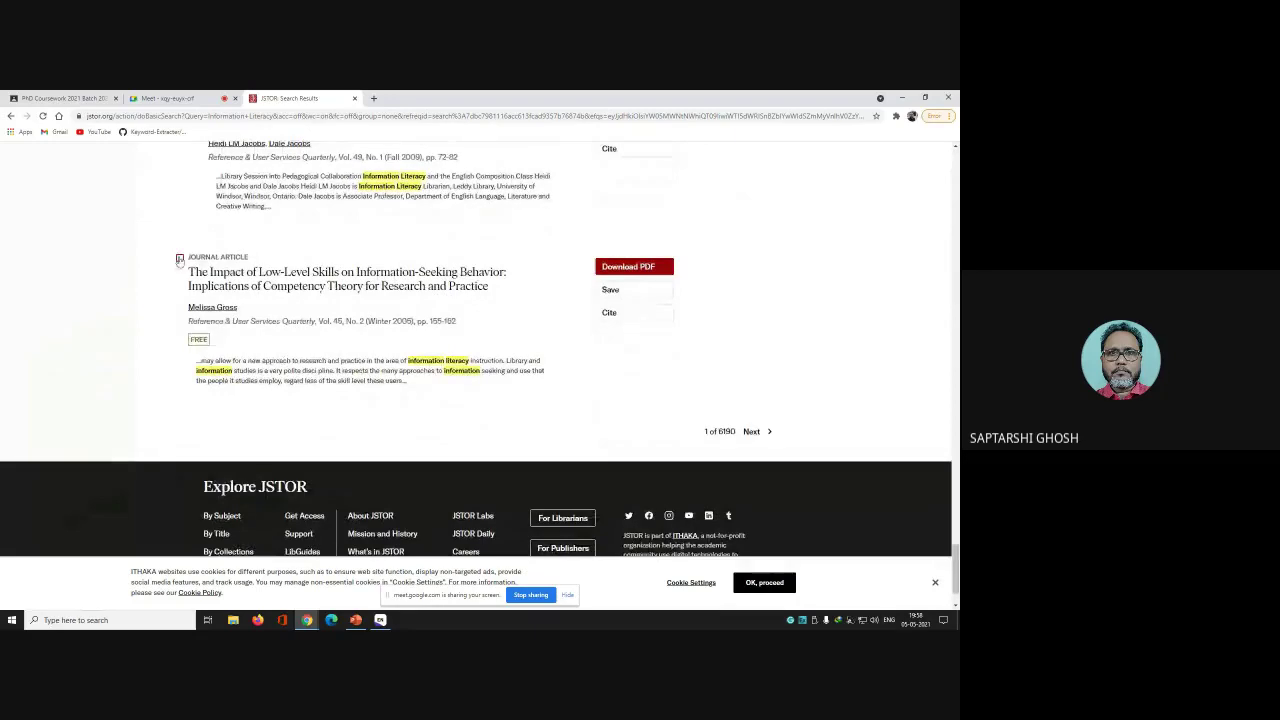
{"action": "left_click", "coordinate": [180, 258]}
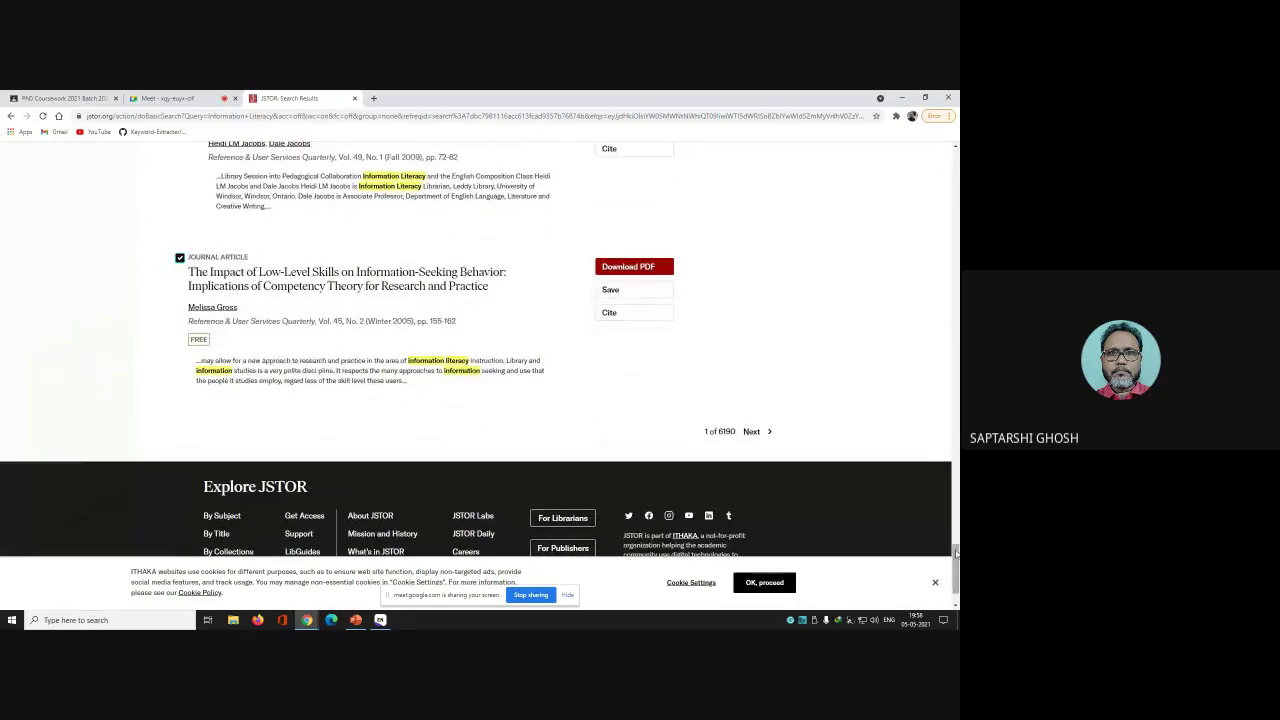
{"action": "scroll", "coordinate": [955, 538], "scroll_direction": "up", "scroll_amount": 3}
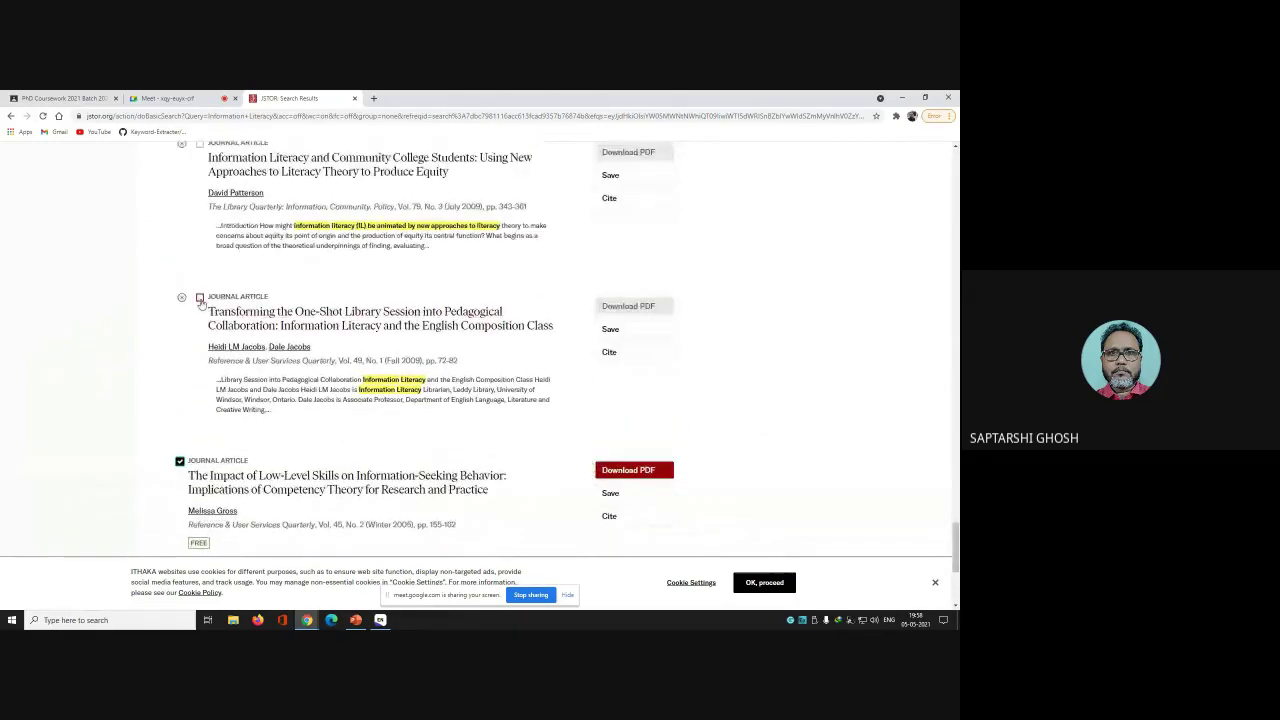
{"action": "key", "text": "Home"}
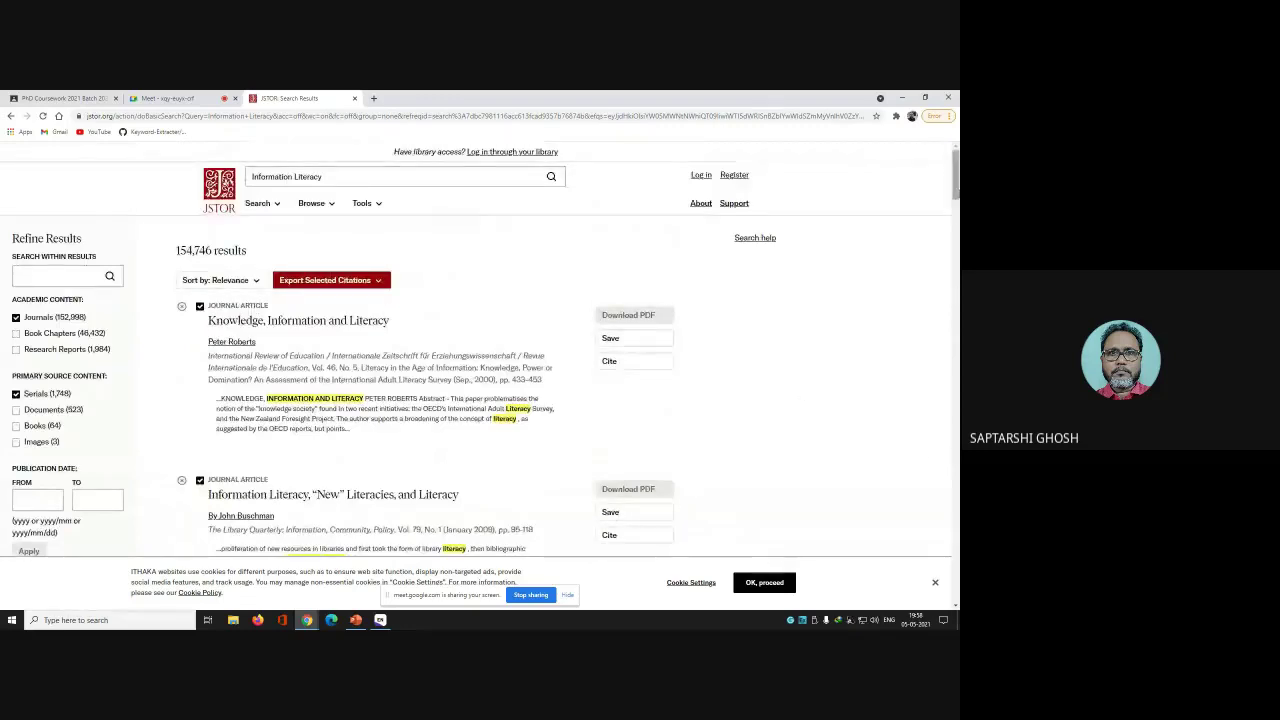
Export the selected citations as a RIS file and show the downloaded citations file in its folder
{"action": "key", "text": "Page_Down"}
{"action": "key", "text": "Page_Down"}
{"action": "key", "text": "Page_Down"}
{"action": "key", "text": "Page_Down"}
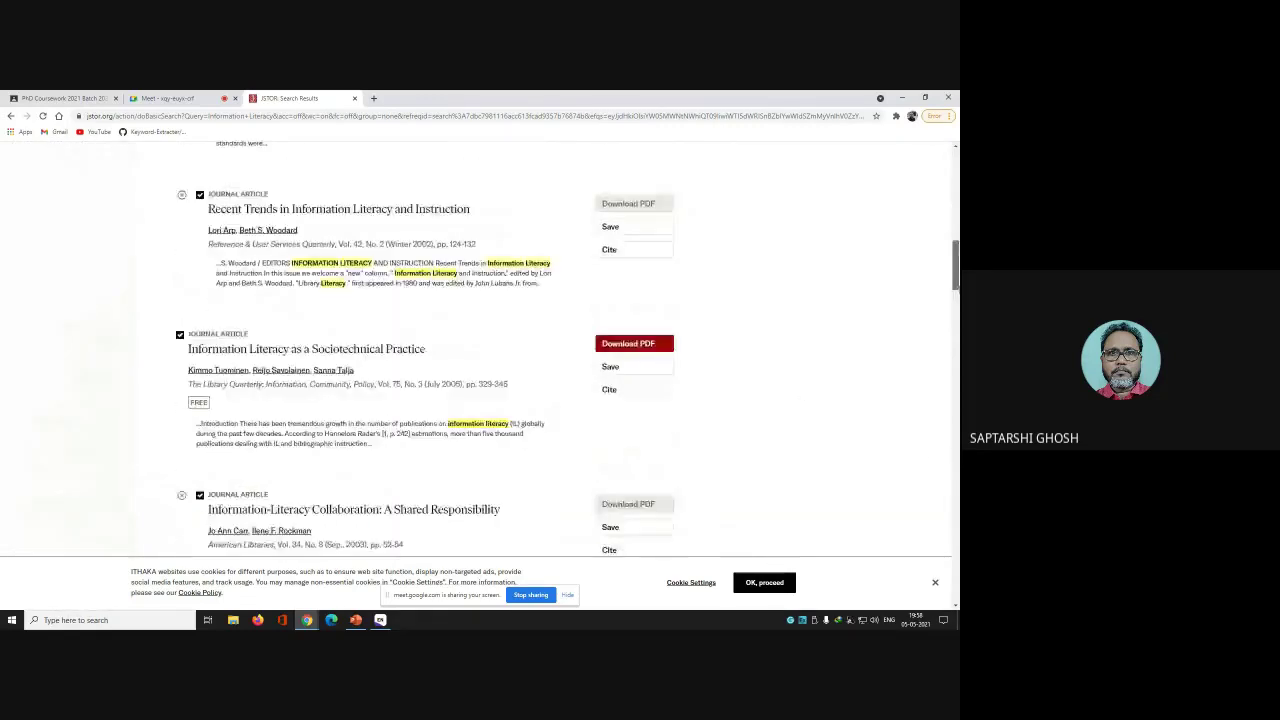
{"action": "key", "text": "Page_Down"}
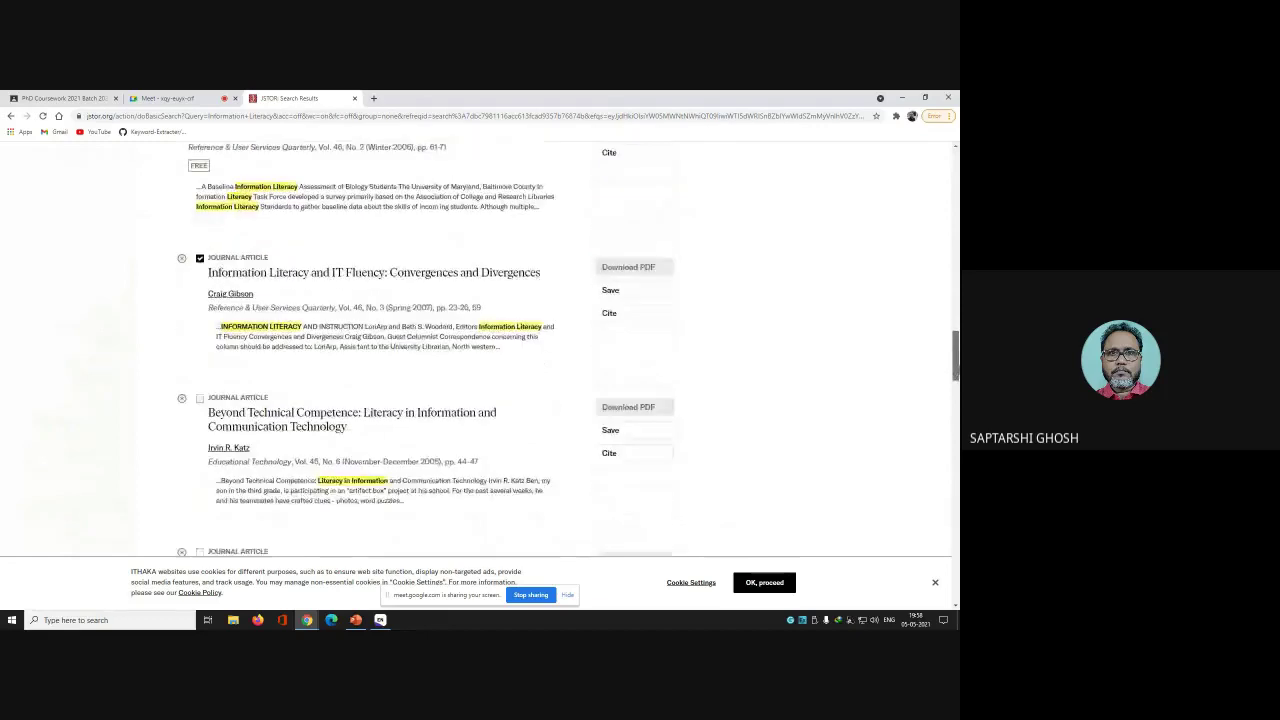
{"action": "key", "text": "Home"}
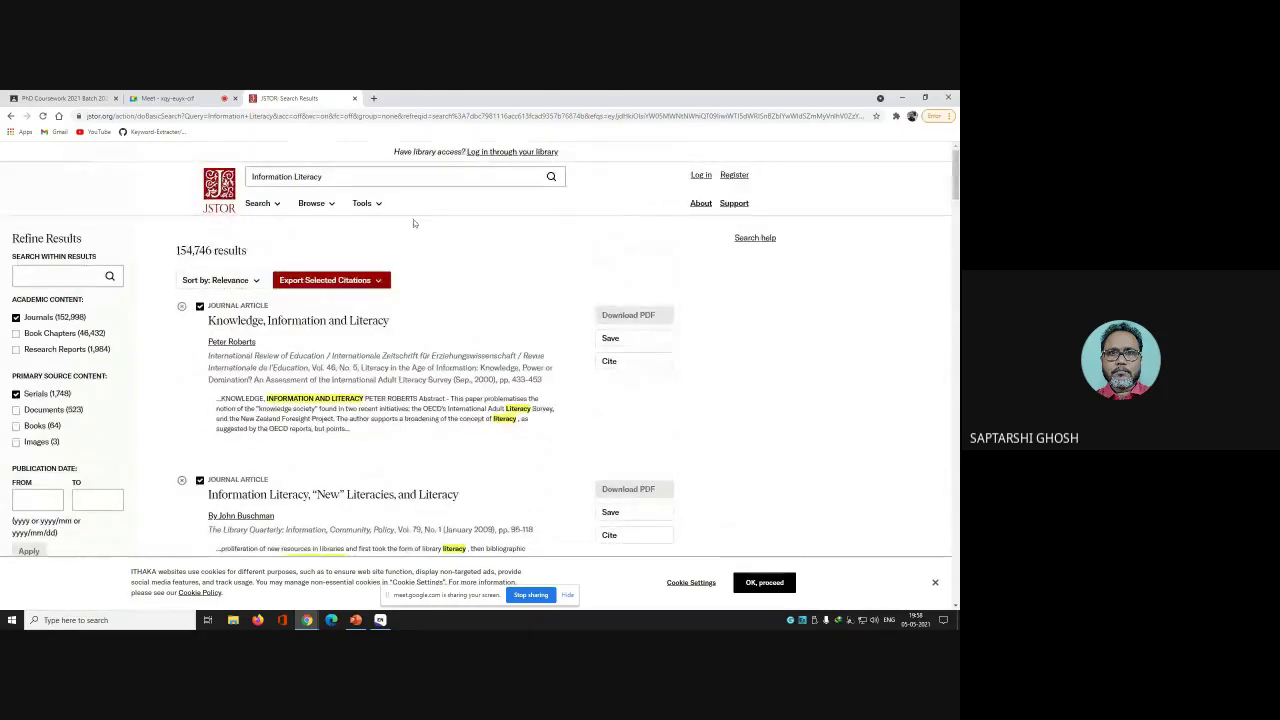
{"action": "left_click", "coordinate": [381, 284]}
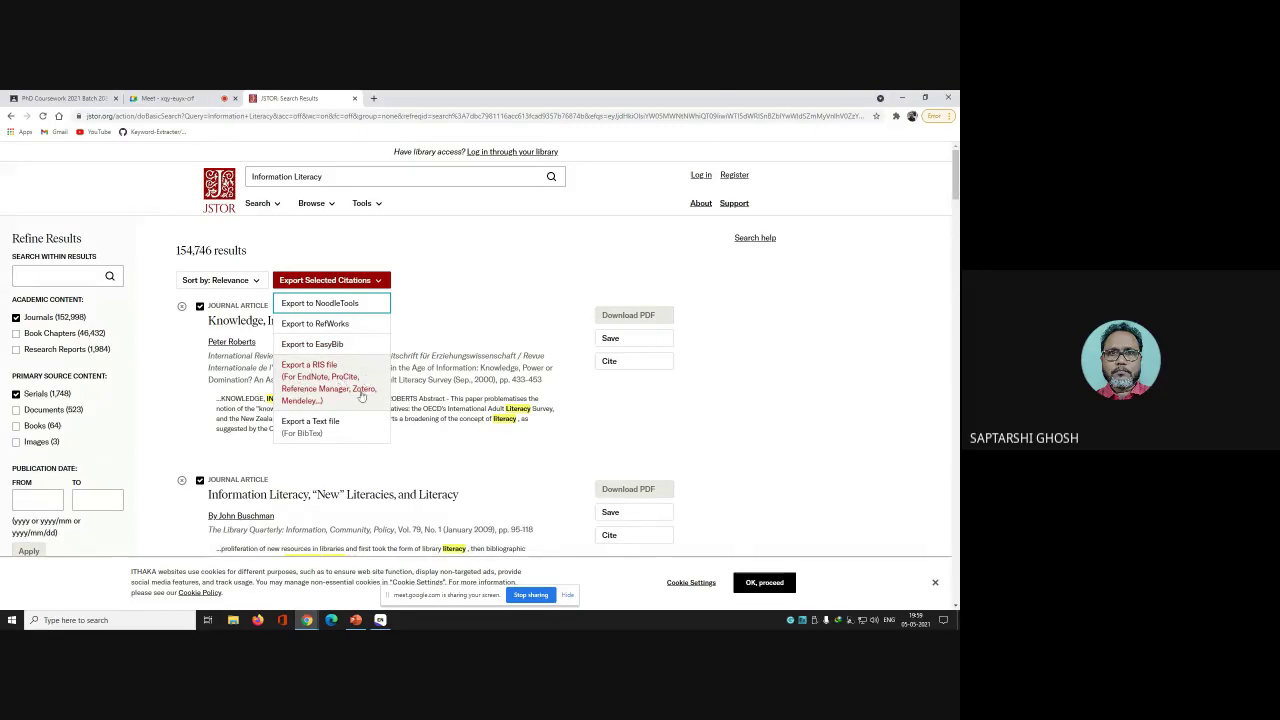
{"action": "left_click", "coordinate": [312, 380]}
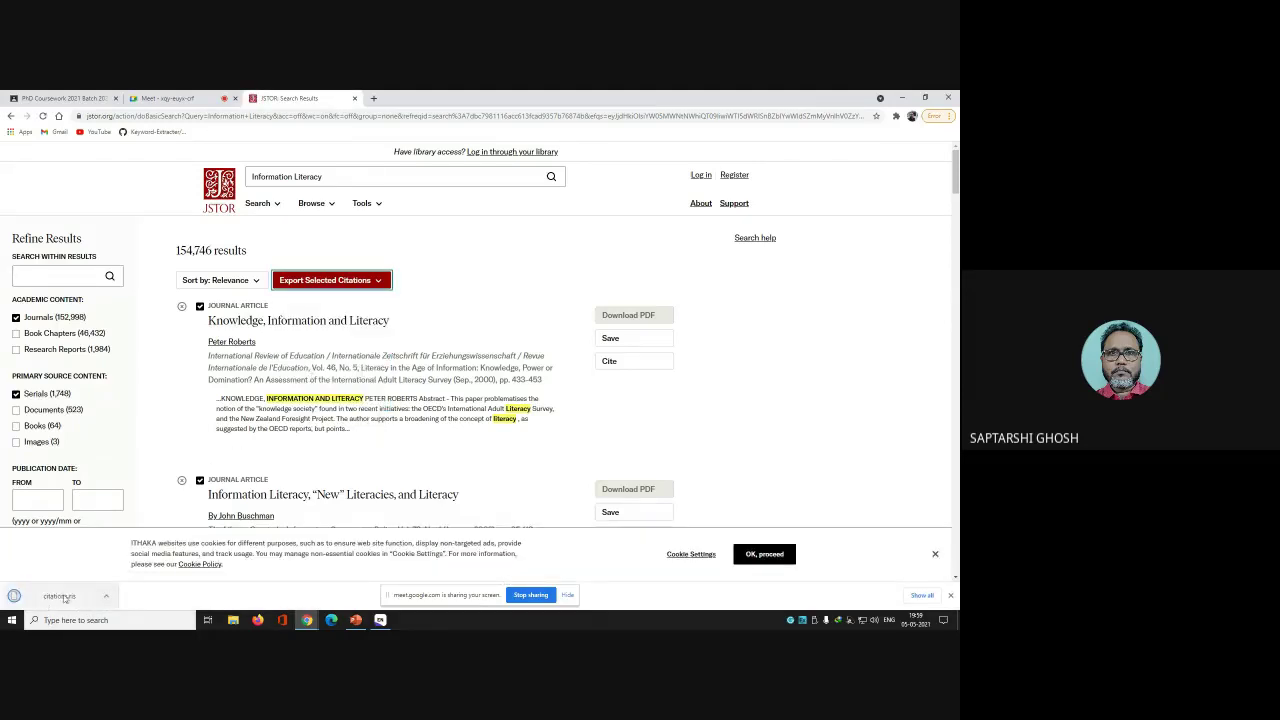
{"action": "left_click", "coordinate": [106, 597]}
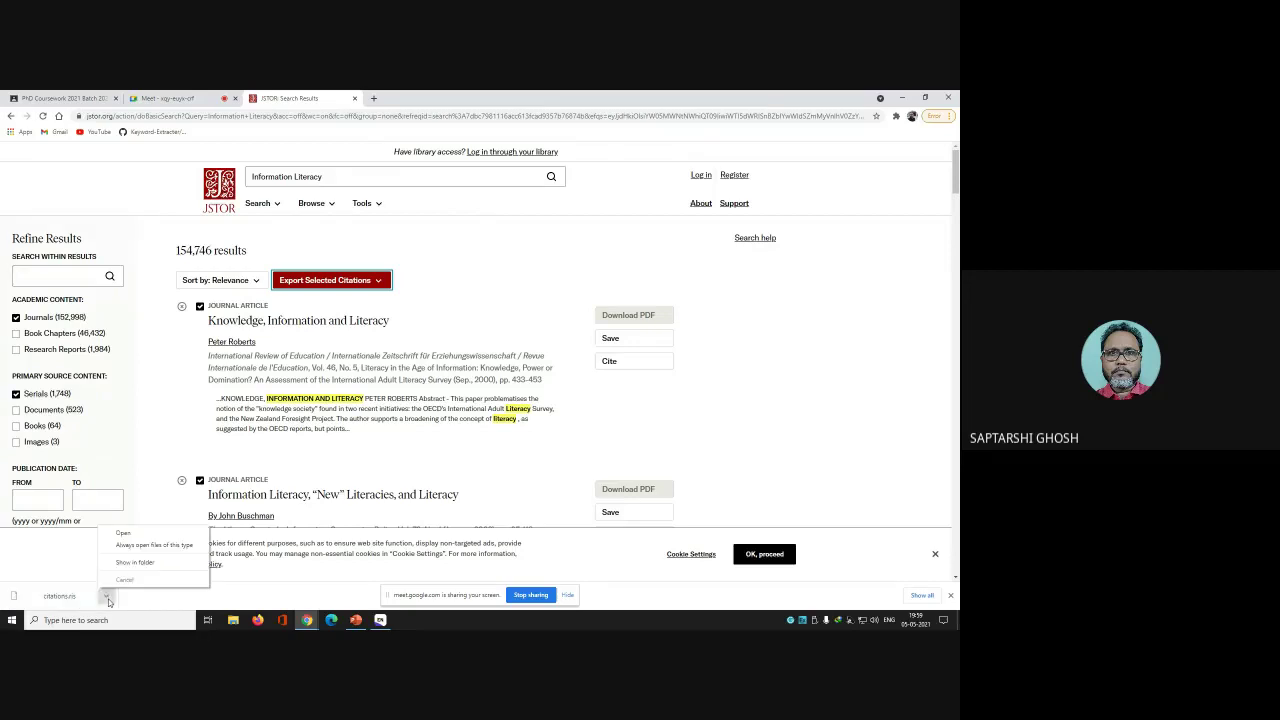
{"action": "left_click", "coordinate": [140, 563]}
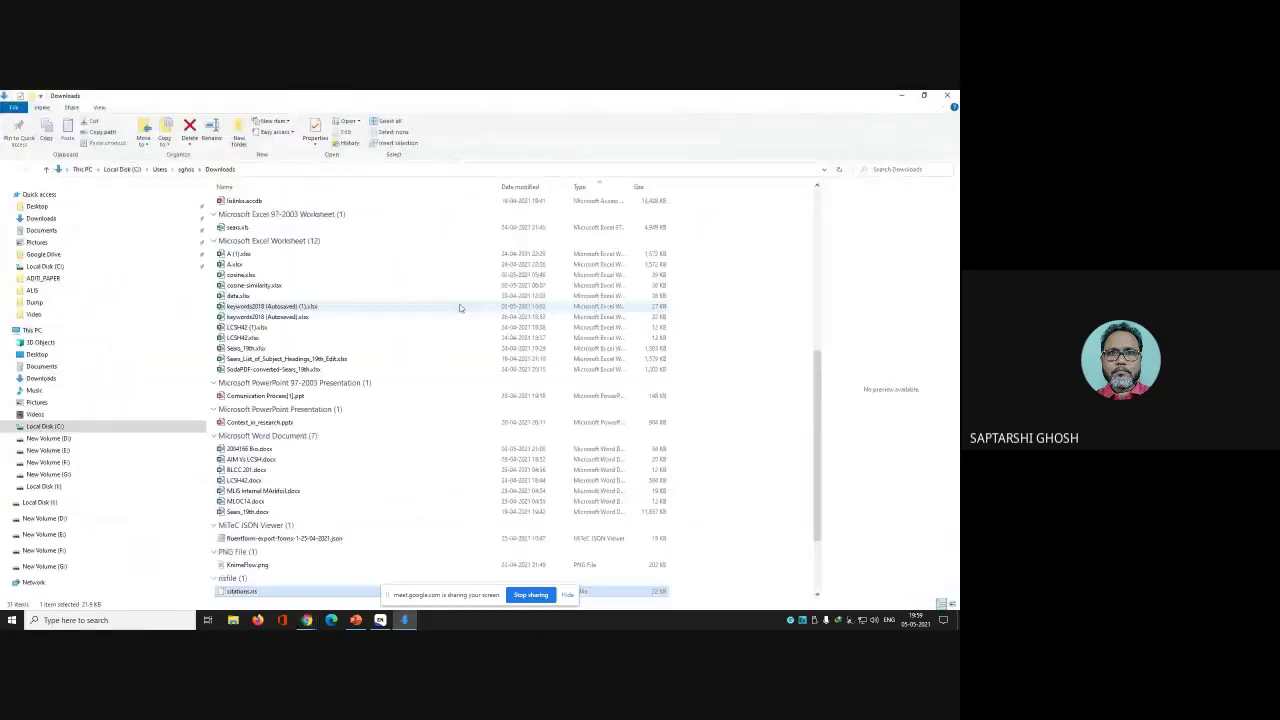
Copy the citations.ris file from the Downloads folder to the desktop
{"action": "right_click", "coordinate": [245, 591]}
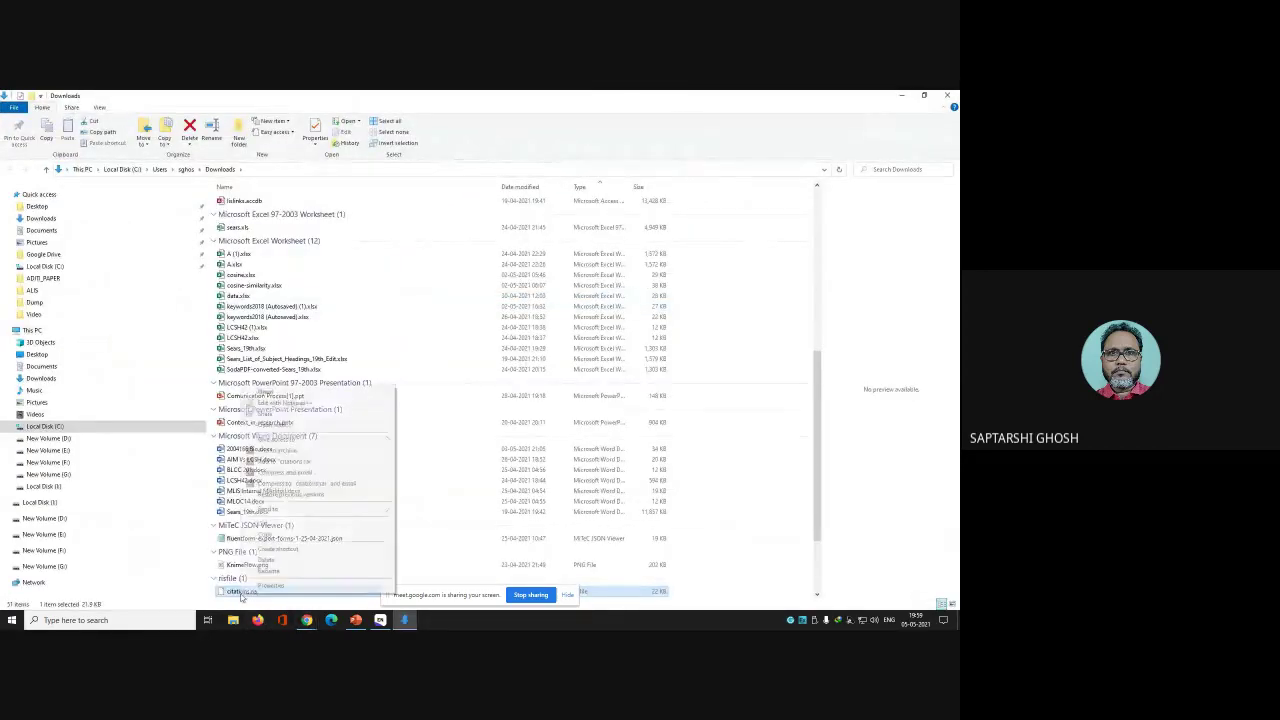
{"action": "left_click", "coordinate": [264, 534]}
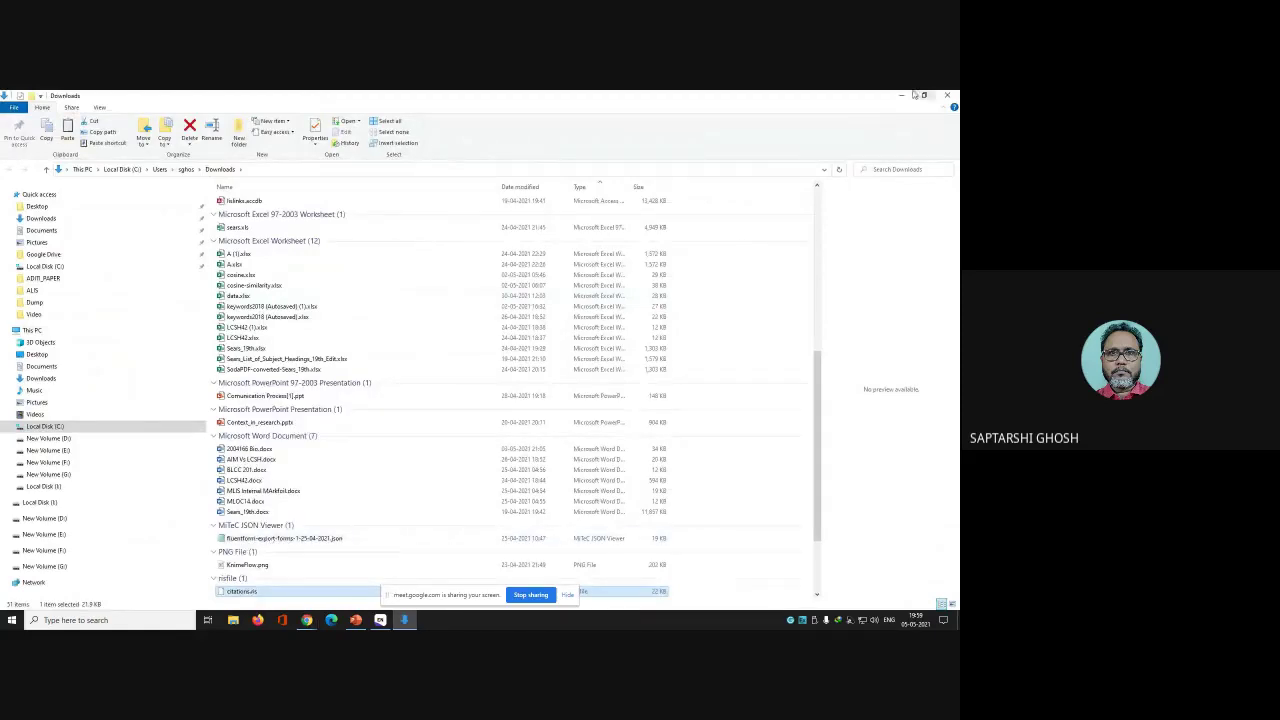
{"action": "left_click", "coordinate": [903, 95]}
{"action": "left_click", "coordinate": [903, 95]}
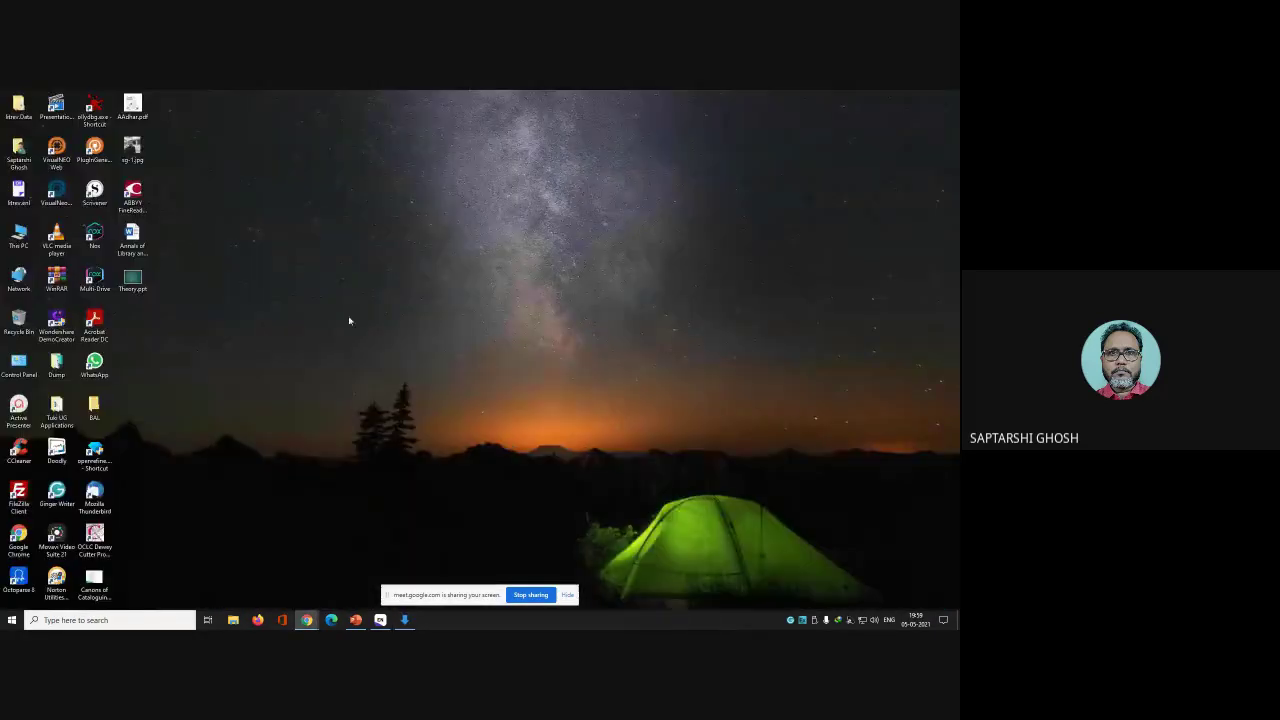
{"action": "right_click", "coordinate": [333, 322]}
{"action": "left_click", "coordinate": [356, 363]}
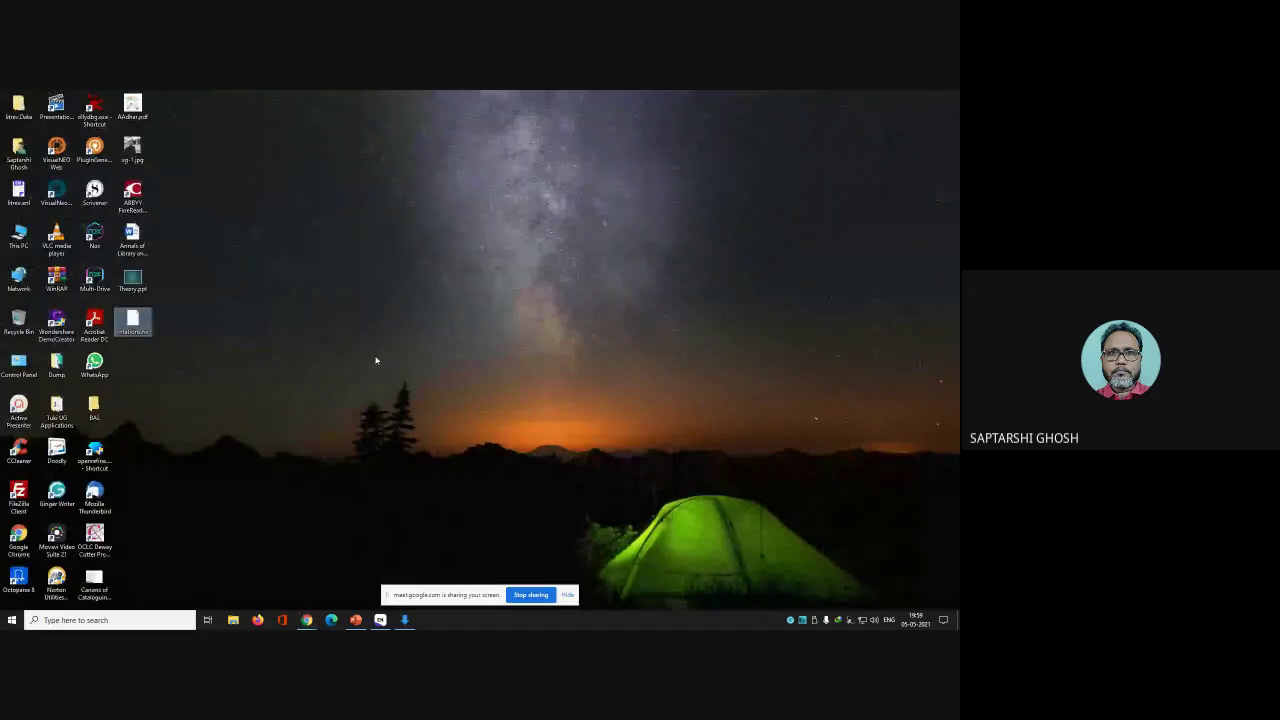
Check the properties of the citations.ris file on the desktop and close them
{"action": "right_click", "coordinate": [135, 325]}
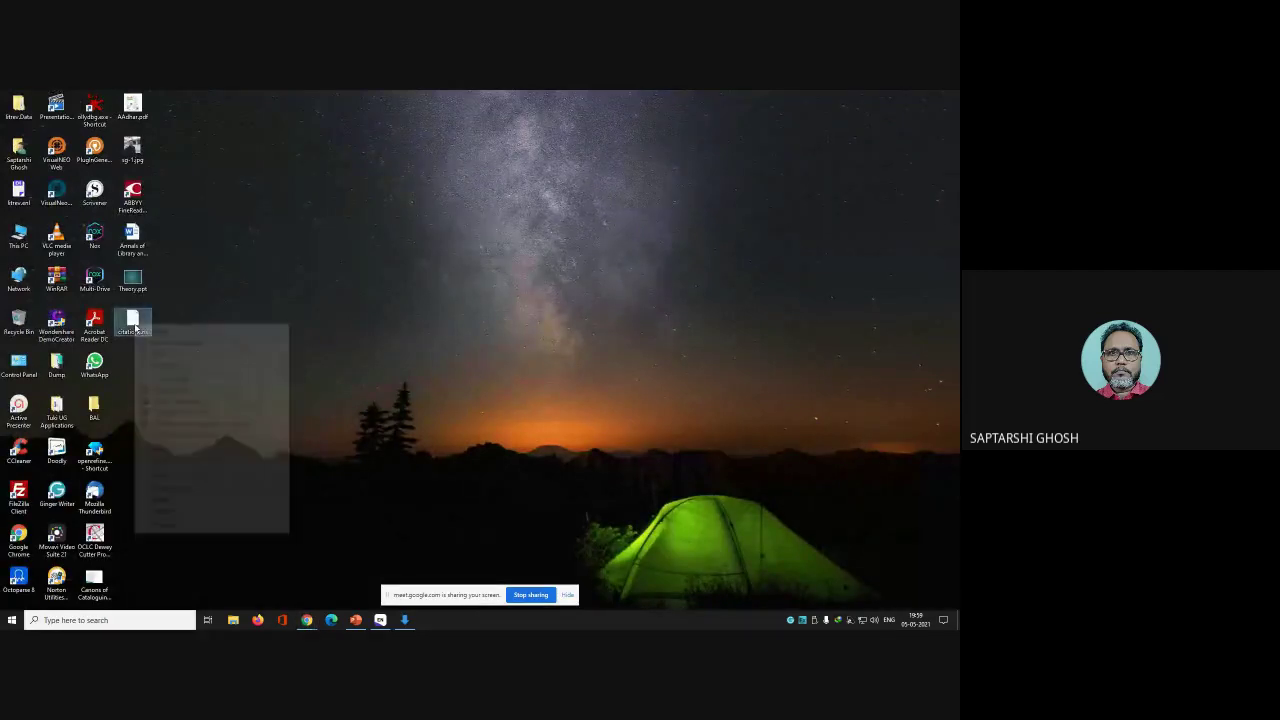
{"action": "left_click", "coordinate": [200, 525]}
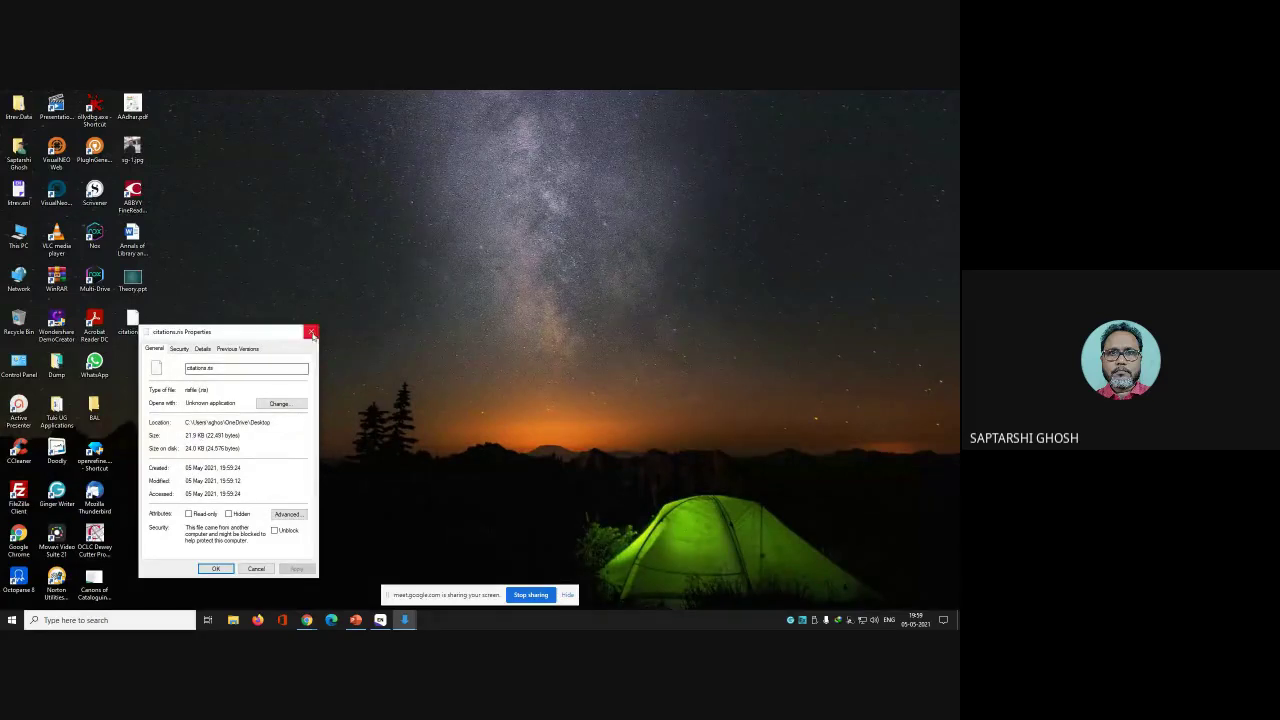
{"action": "left_click", "coordinate": [311, 331]}
Switch back to Chrome, search Google for "Wiley online" and open the Wiley Online Library site
{"action": "mouse_move", "coordinate": [307, 618]}
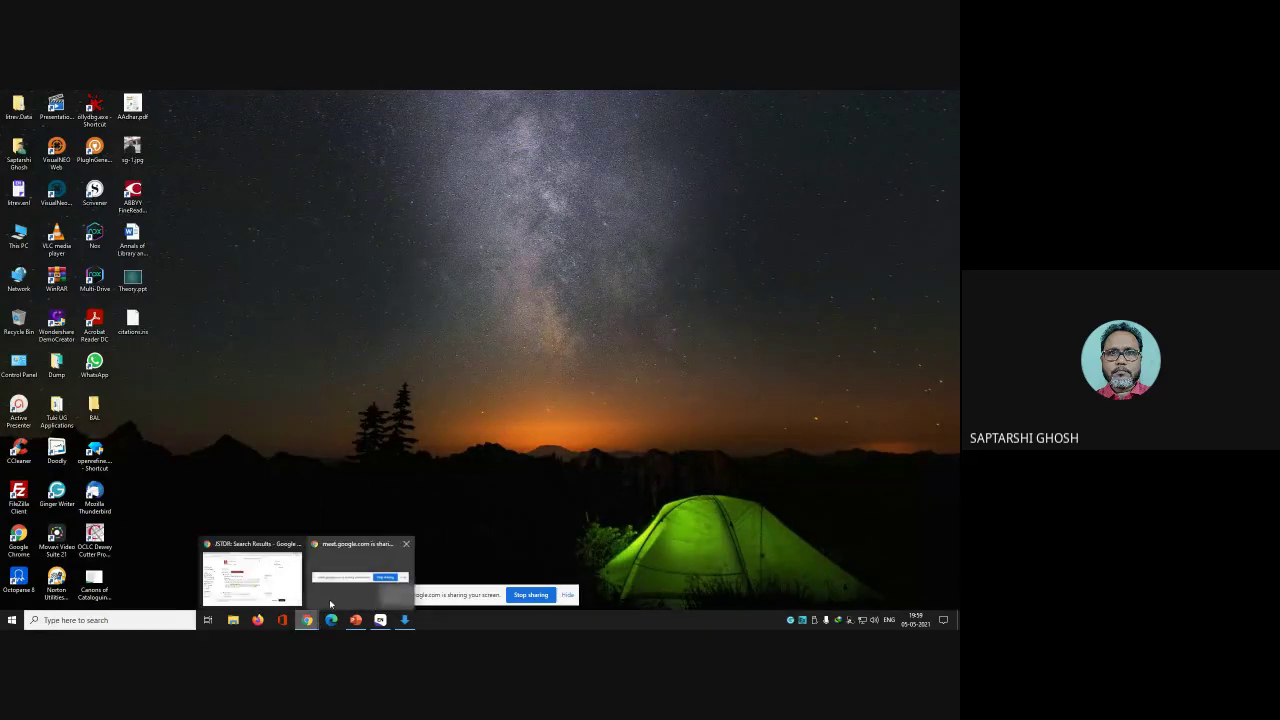
{"action": "left_click", "coordinate": [265, 565]}
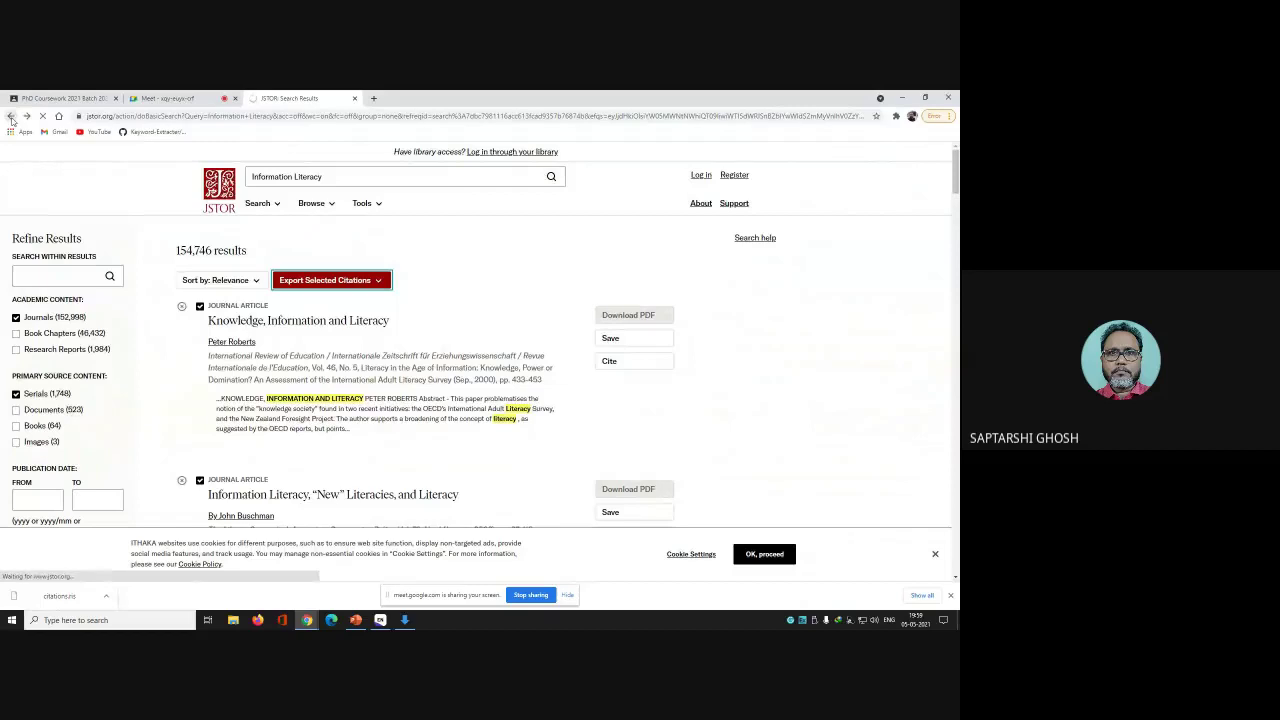
{"action": "left_click", "coordinate": [11, 116]}
{"action": "left_click", "coordinate": [58, 117]}
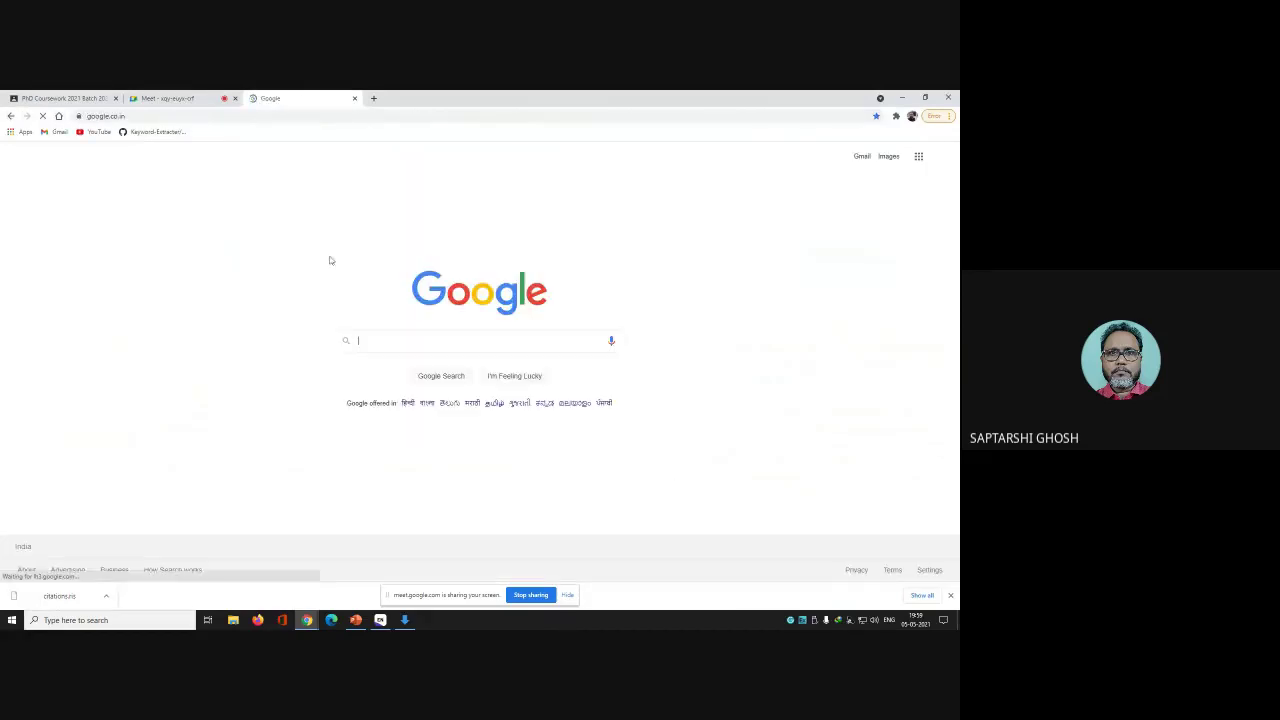
{"action": "type", "text": "W"}
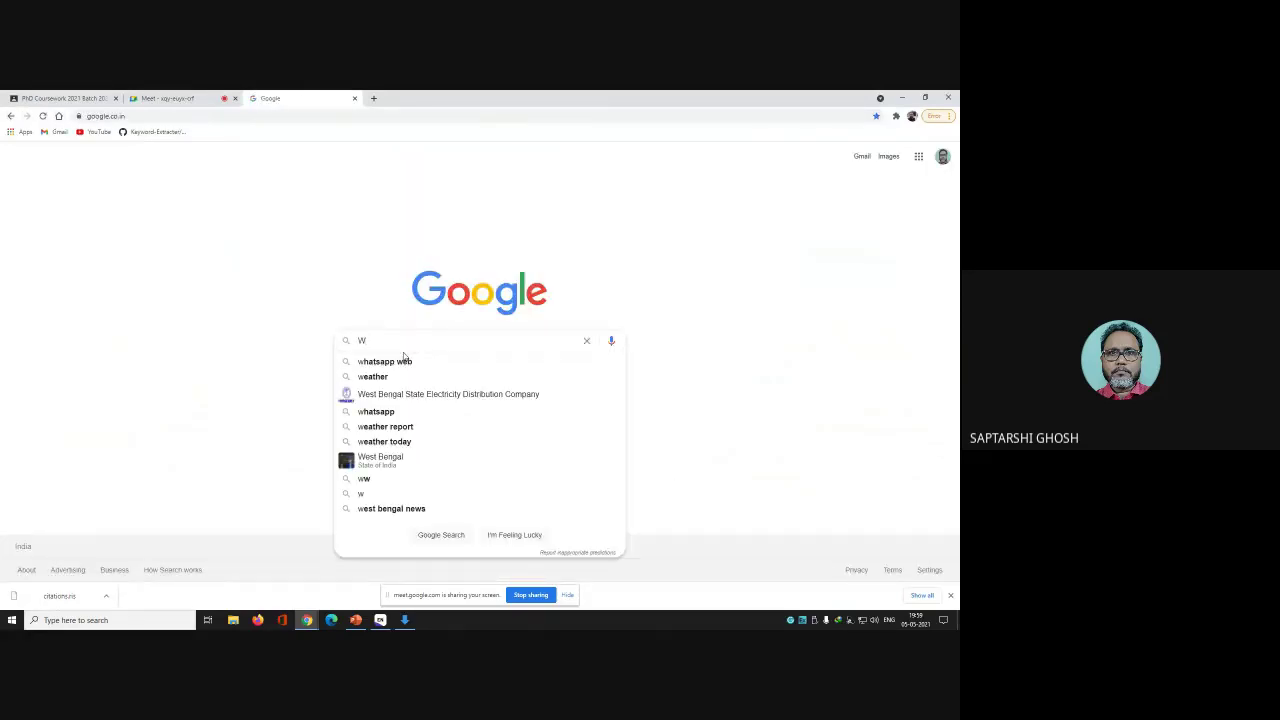
{"action": "type", "text": "ile"}
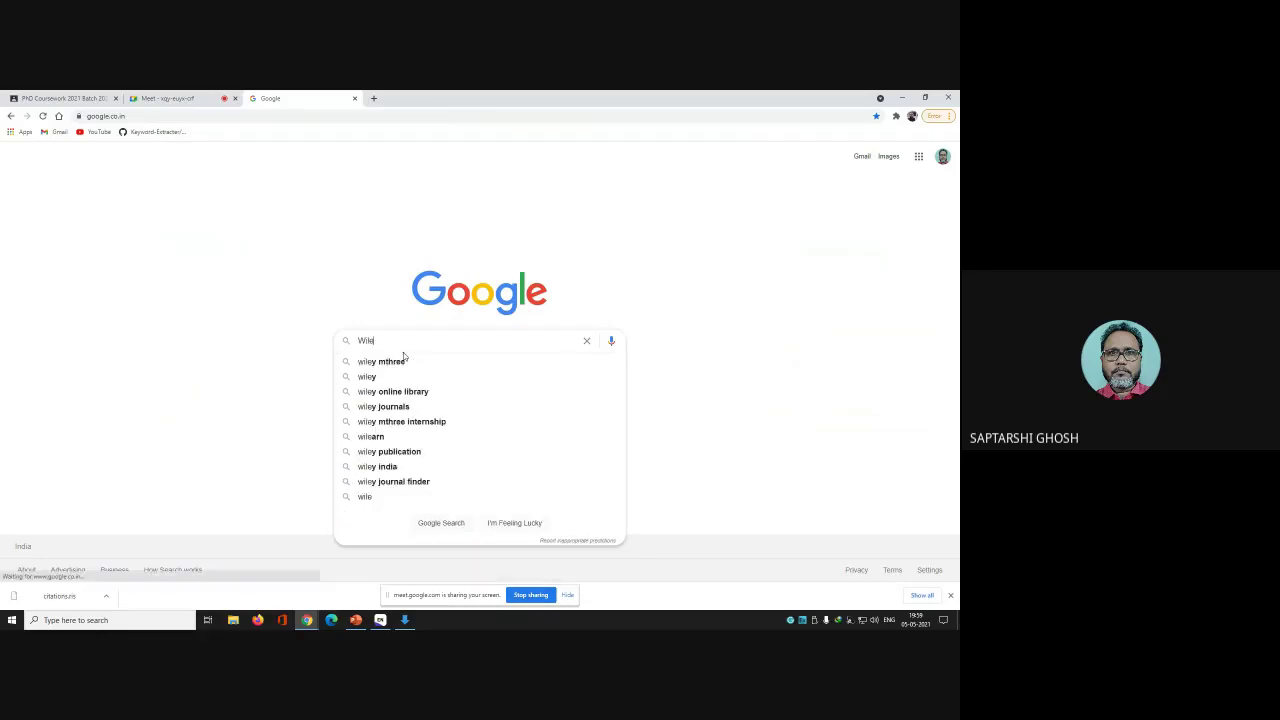
{"action": "type", "text": "y online"}
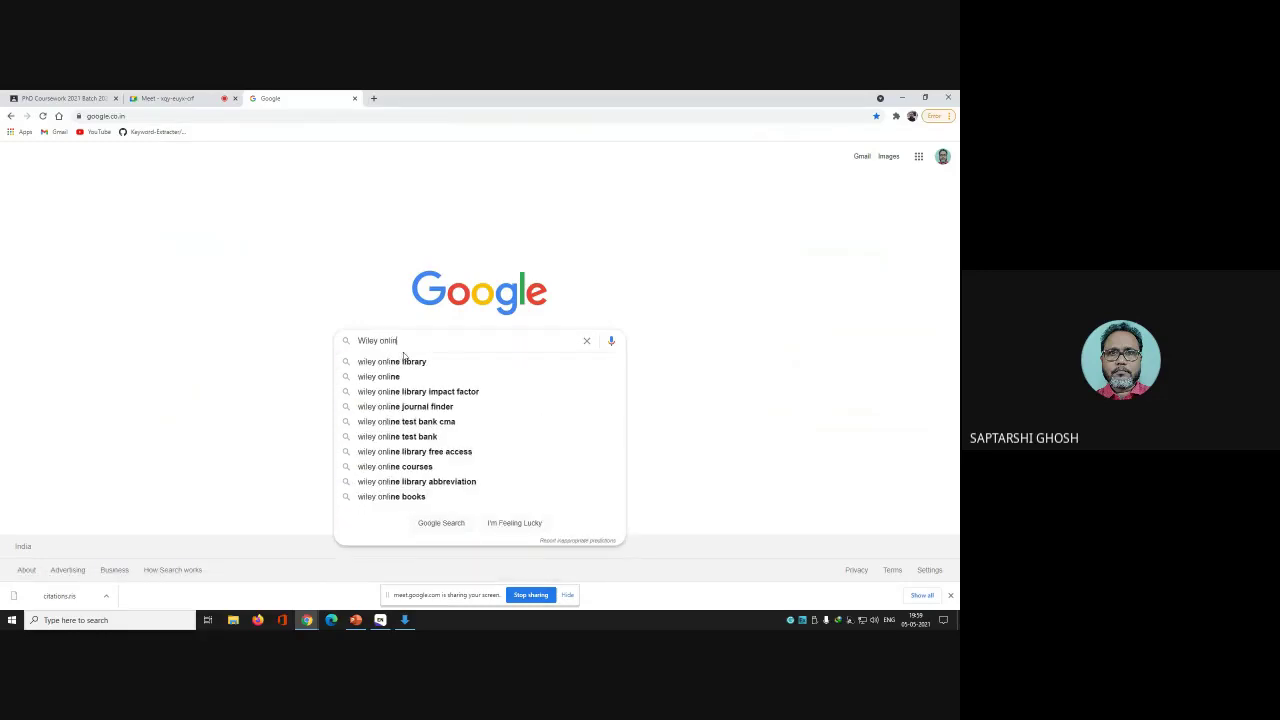
{"action": "key", "text": "Return"}
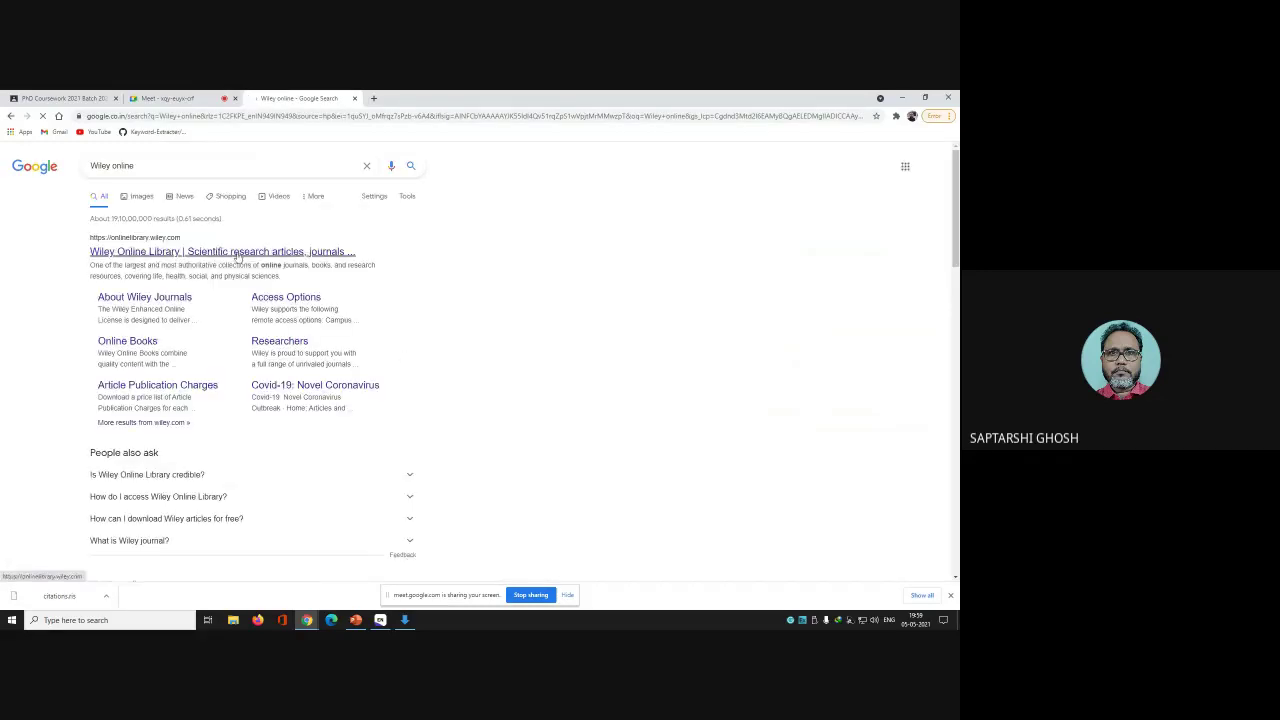
{"action": "left_click", "coordinate": [171, 256]}
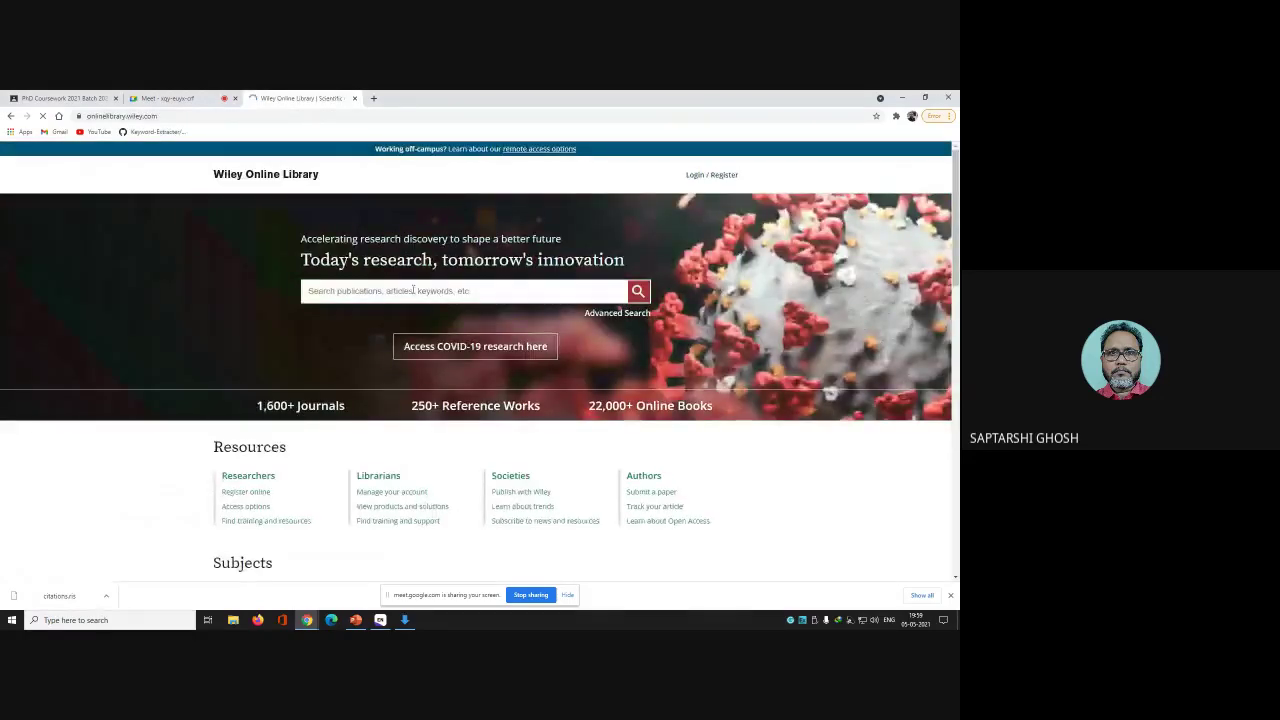
Search Wiley Online Library for "Information Literacy" and filter the results by the Journals publication type
{"action": "type", "text": "Inf"}
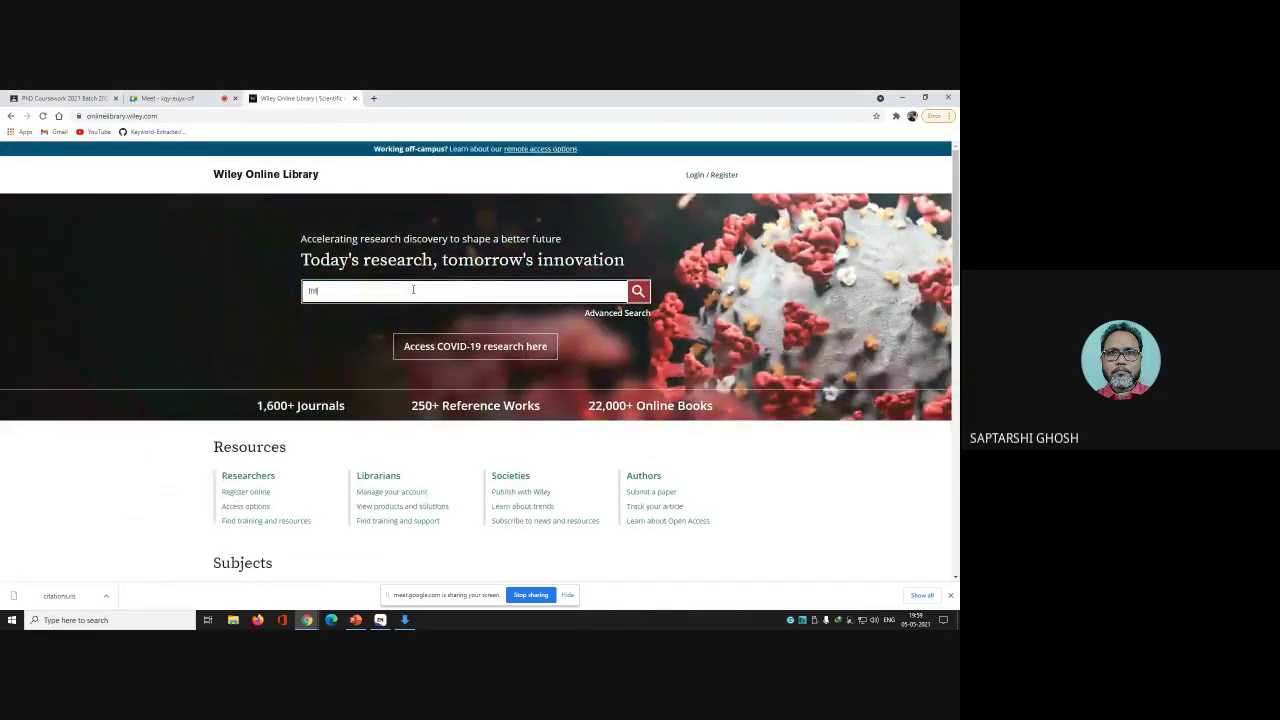
{"action": "type", "text": "ormation Li"}
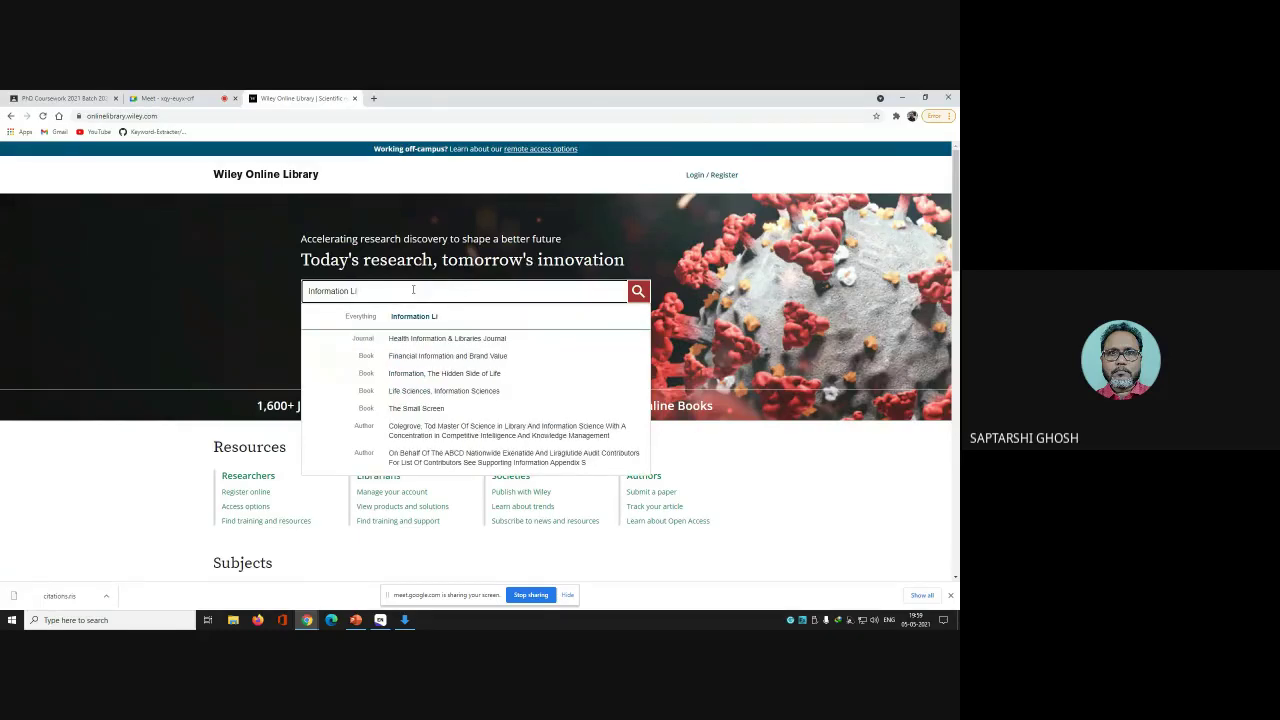
{"action": "type", "text": "teracy"}
{"action": "key", "text": "Return"}
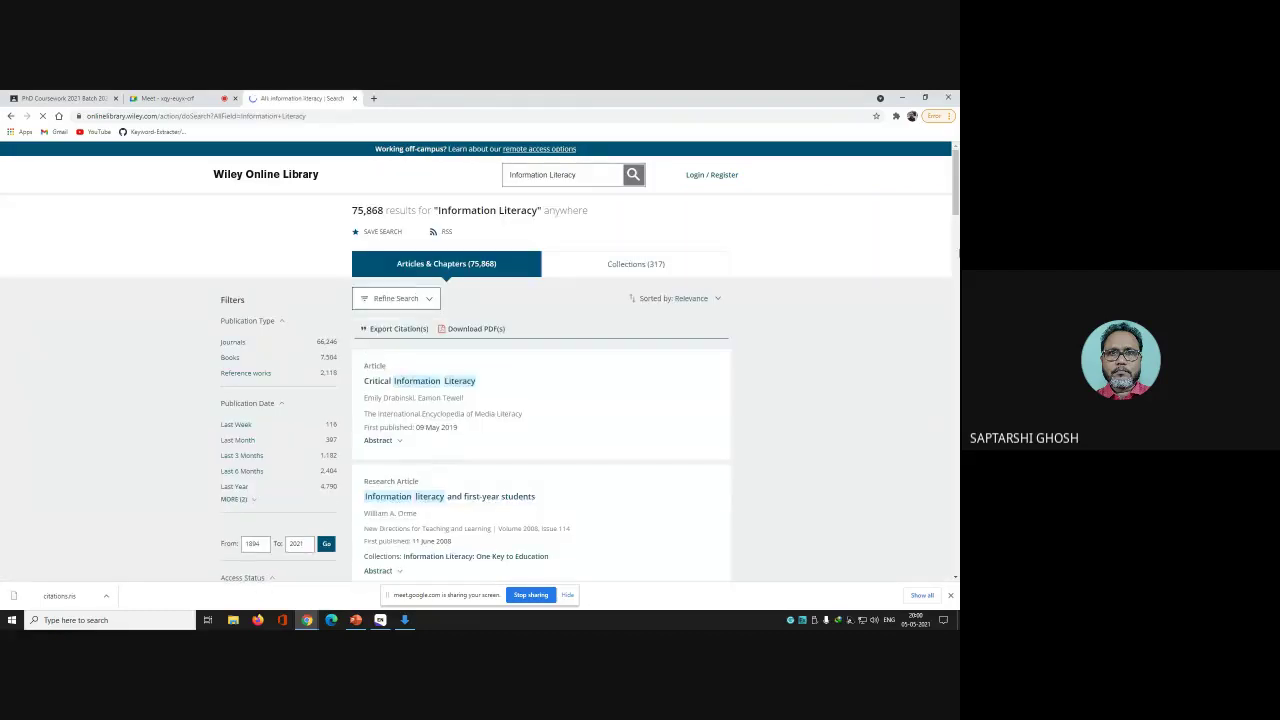
{"action": "scroll", "coordinate": [957, 185], "scroll_direction": "down", "scroll_amount": 2}
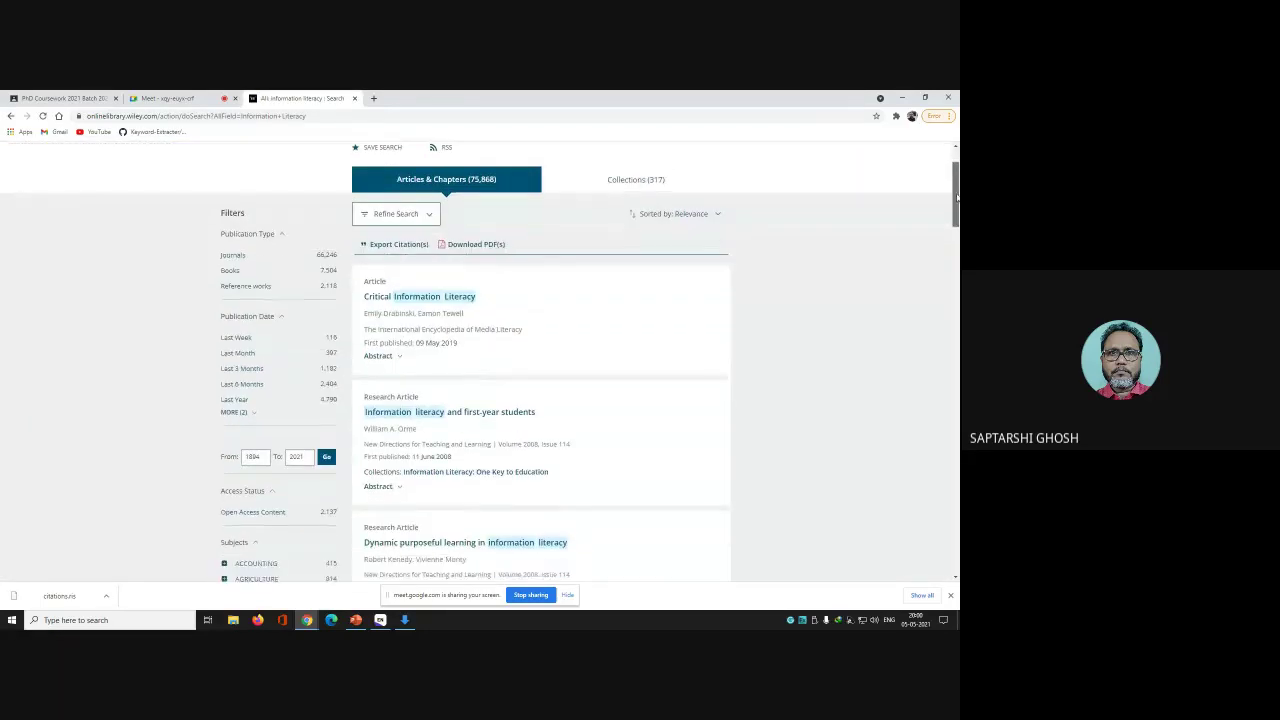
{"action": "left_click", "coordinate": [232, 256]}
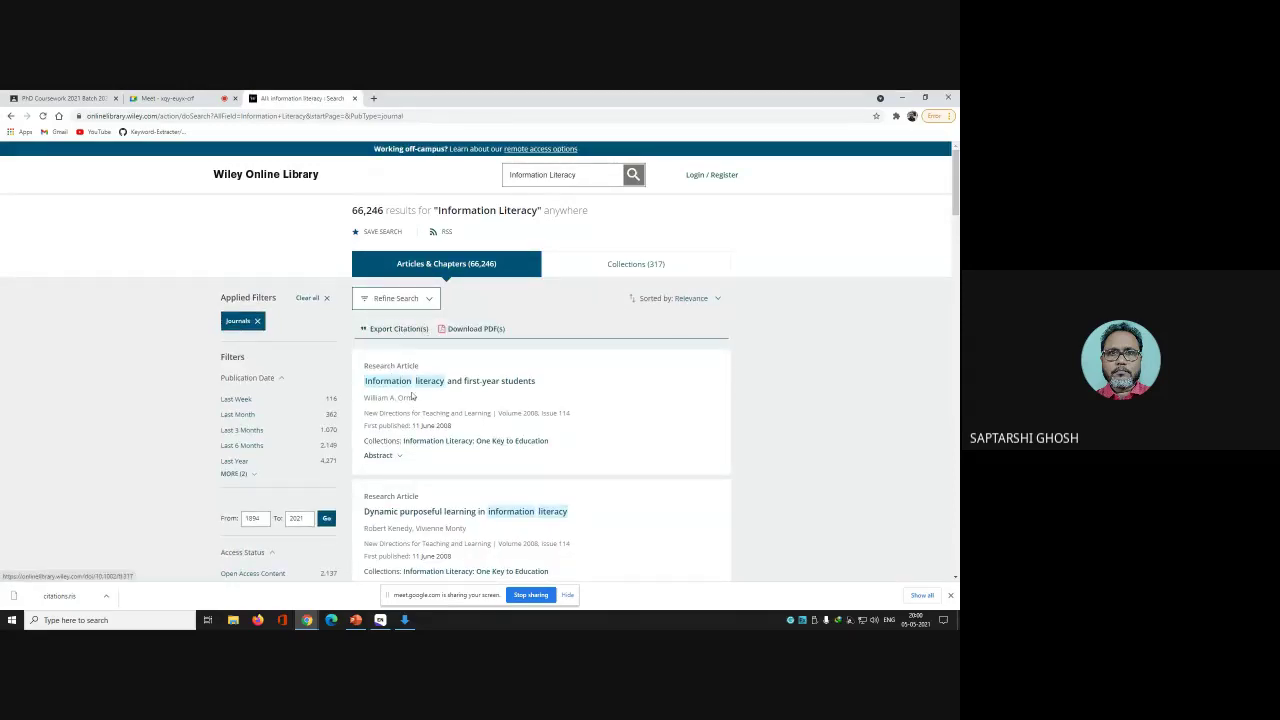
Examine the year range, sorting and refine options of the journal results, declining the survey, and return to the Articles & Chapters list
{"action": "left_click", "coordinate": [255, 518]}
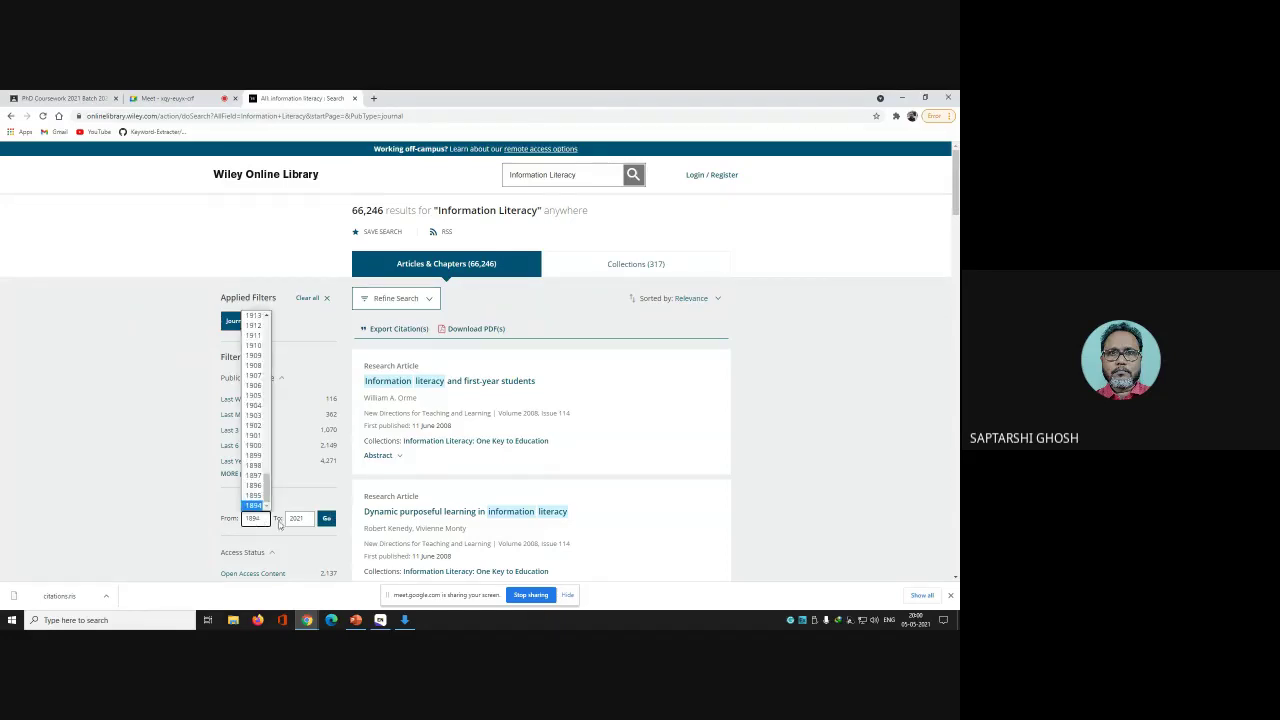
{"action": "left_click", "coordinate": [298, 521]}
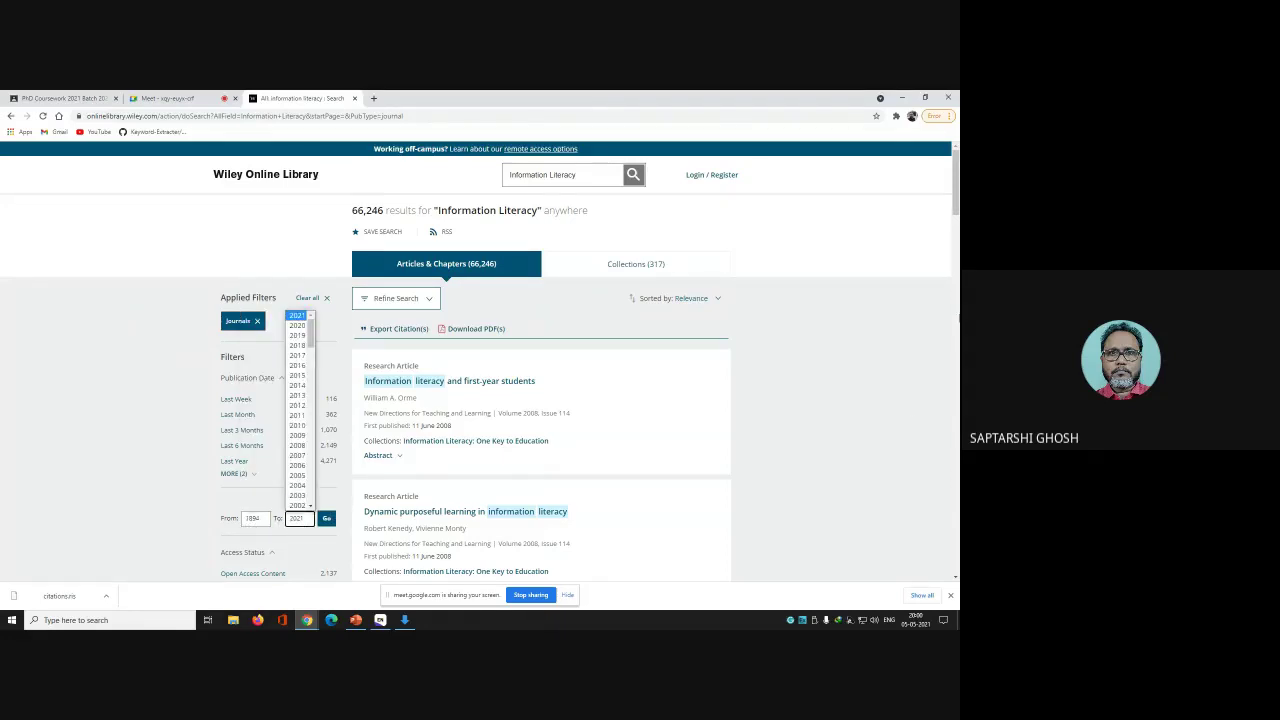
{"action": "scroll", "coordinate": [480, 360], "scroll_direction": "down", "scroll_amount": 10}
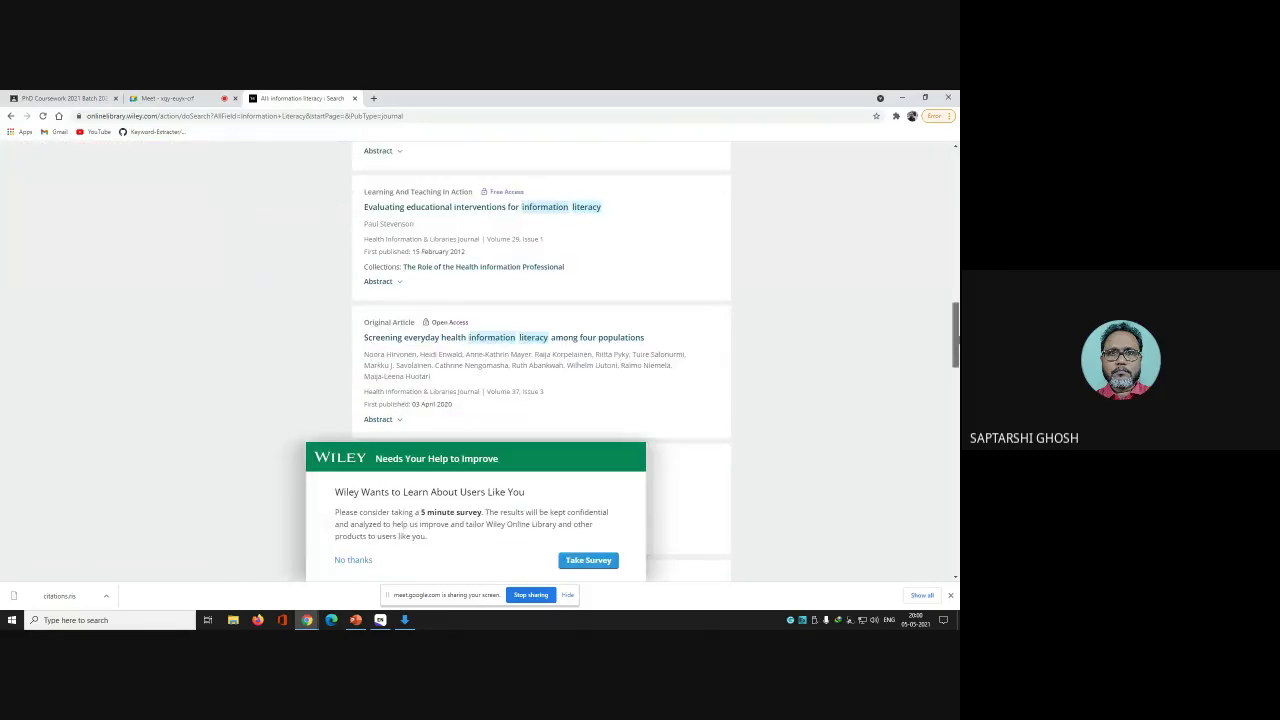
{"action": "left_click", "coordinate": [352, 559]}
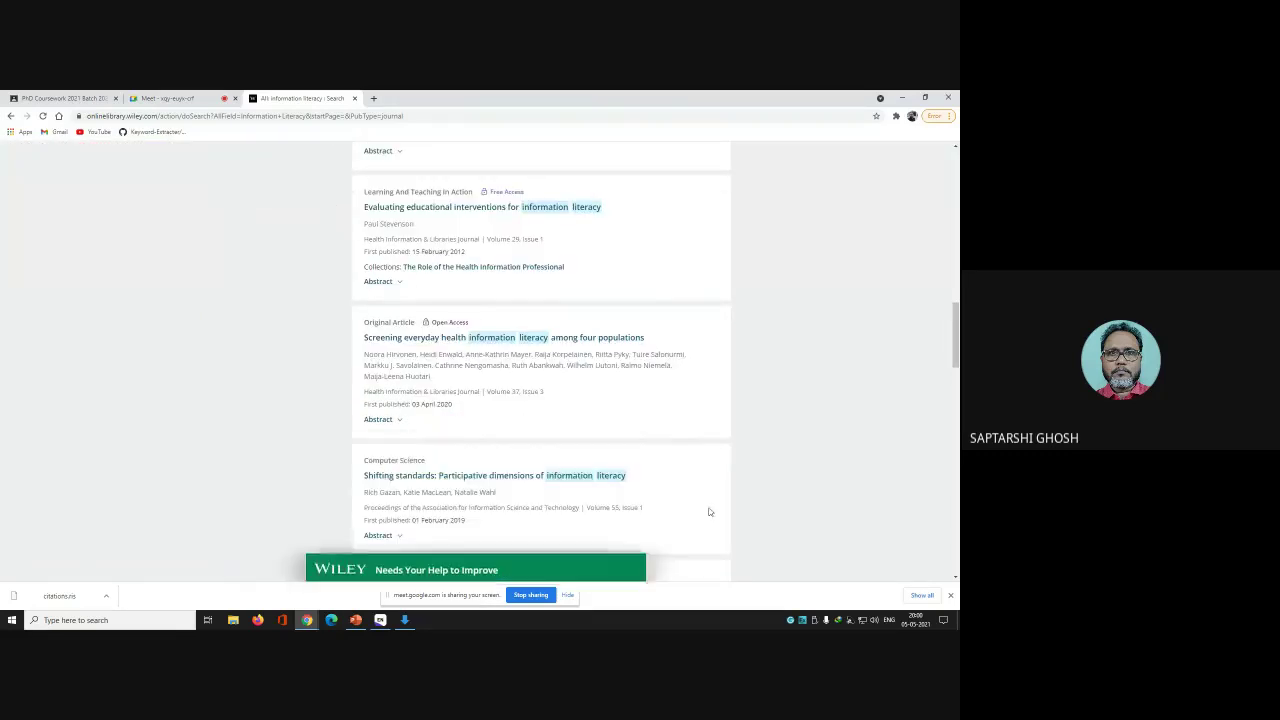
{"action": "left_click_drag", "start_coordinate": [956, 318], "coordinate": [956, 290]}
{"action": "scroll", "coordinate": [444, 306], "scroll_direction": "up", "scroll_amount": 8}
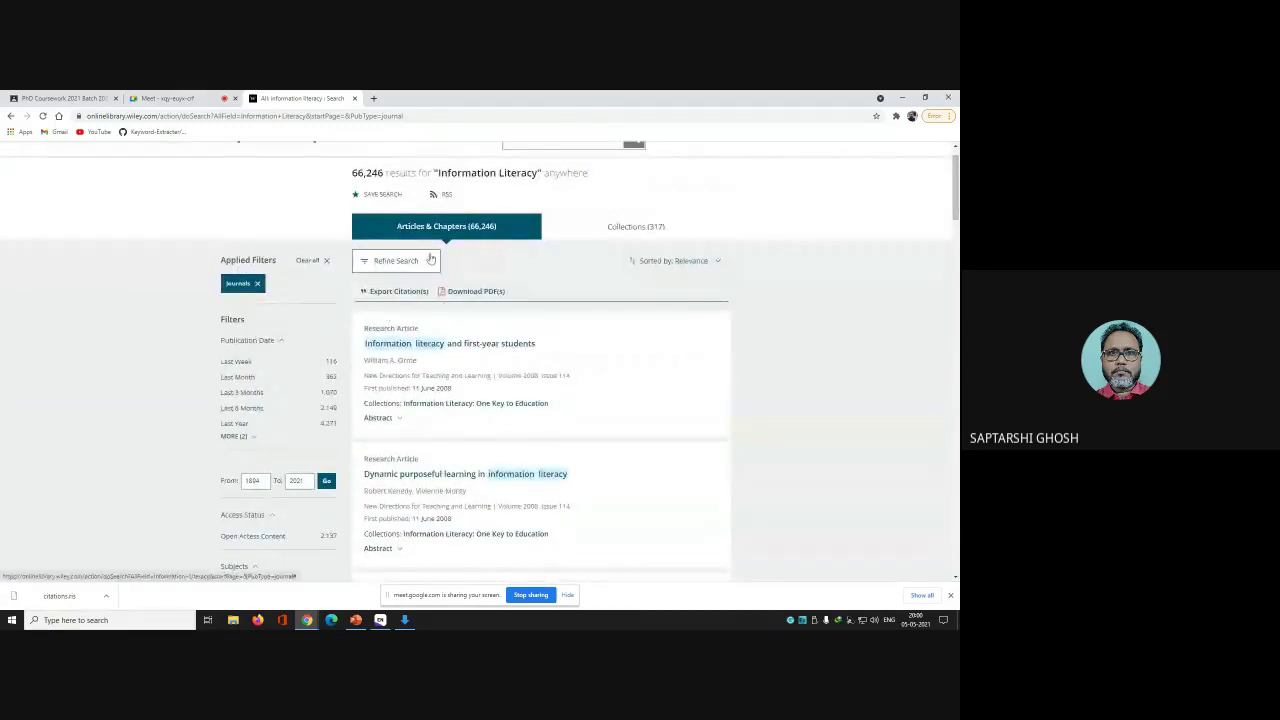
{"action": "left_click", "coordinate": [719, 261]}
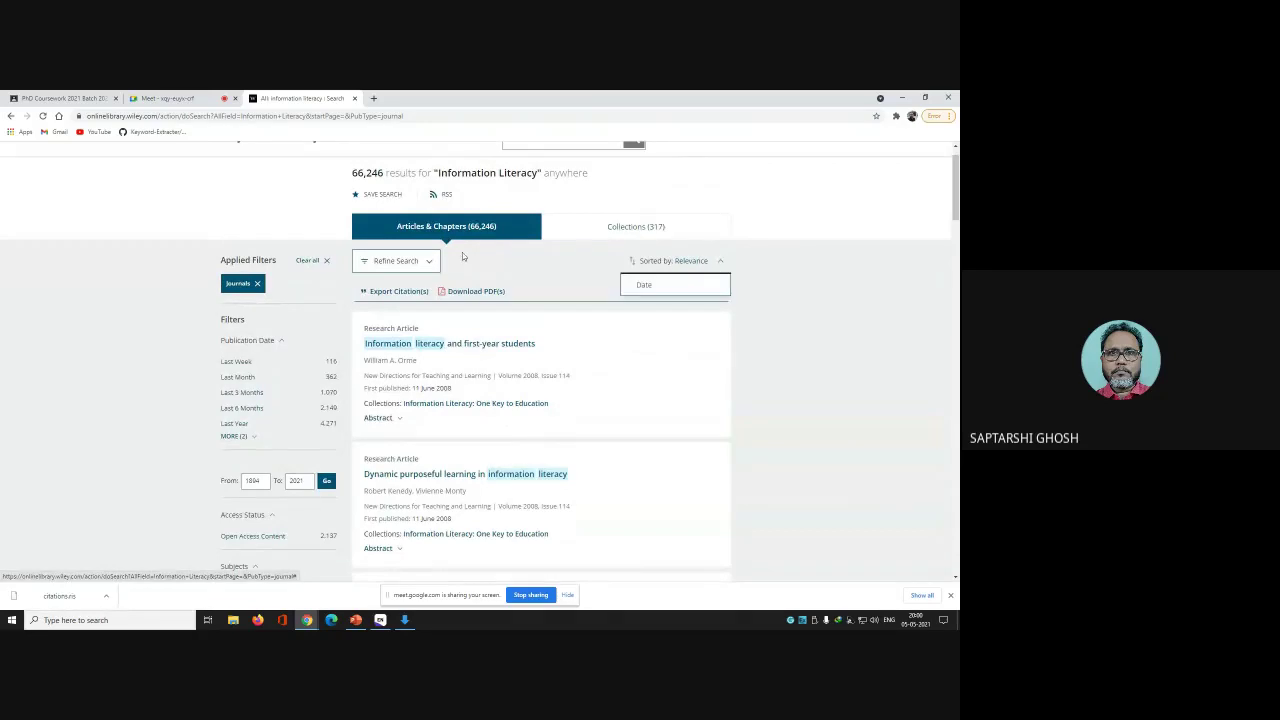
{"action": "left_click", "coordinate": [428, 261]}
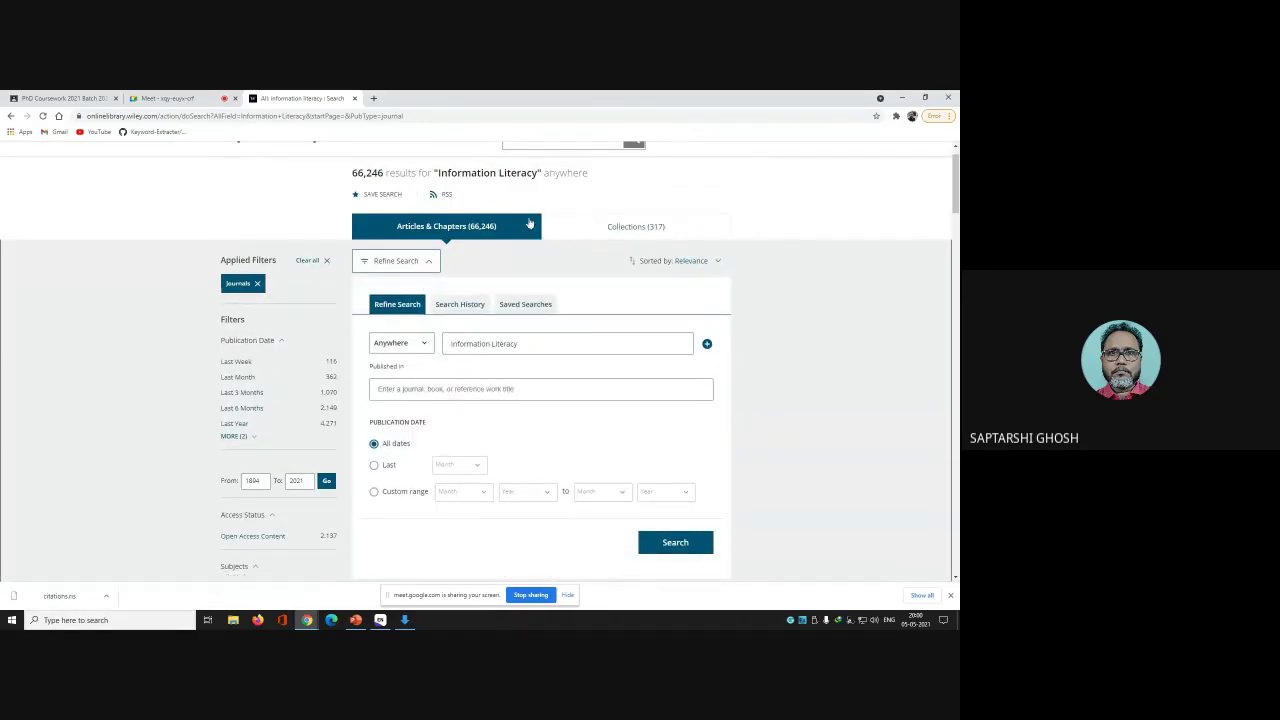
{"action": "left_click", "coordinate": [452, 227]}
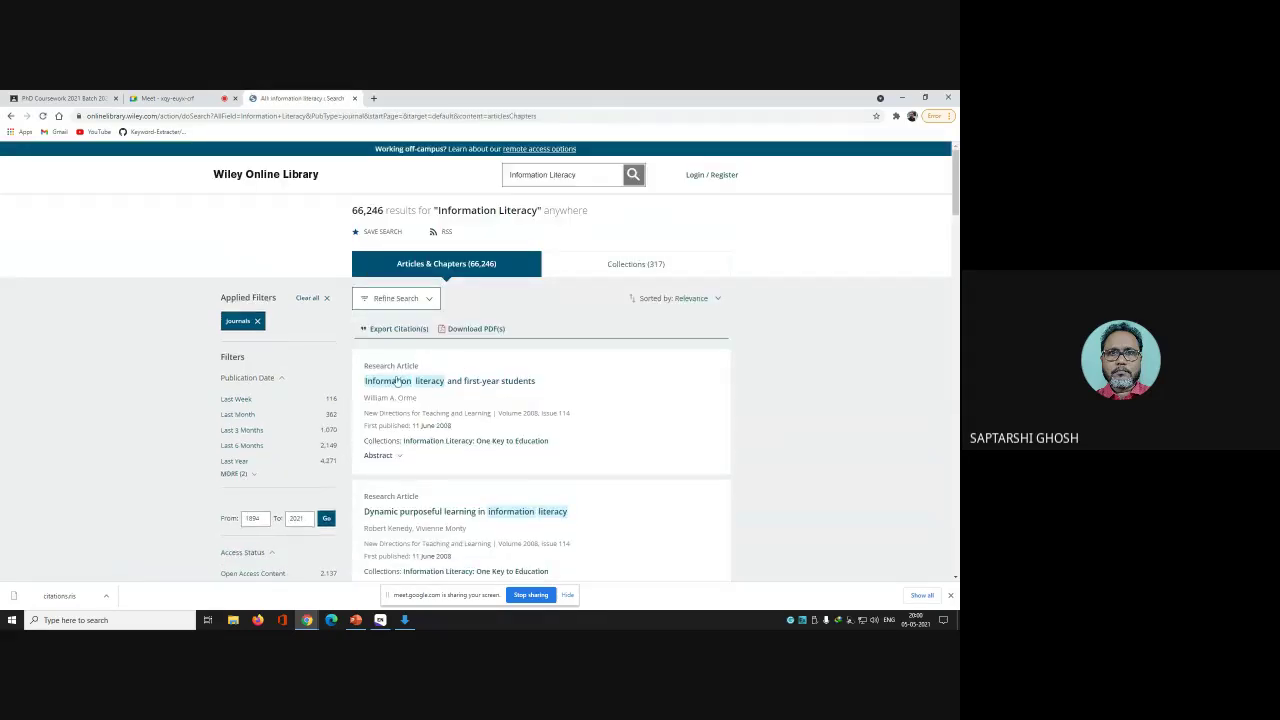
Start exporting citations and select the first nine articles, from Information literacy and first-year students to Screening everyday health information literacy among four populations
{"action": "left_click", "coordinate": [399, 329]}
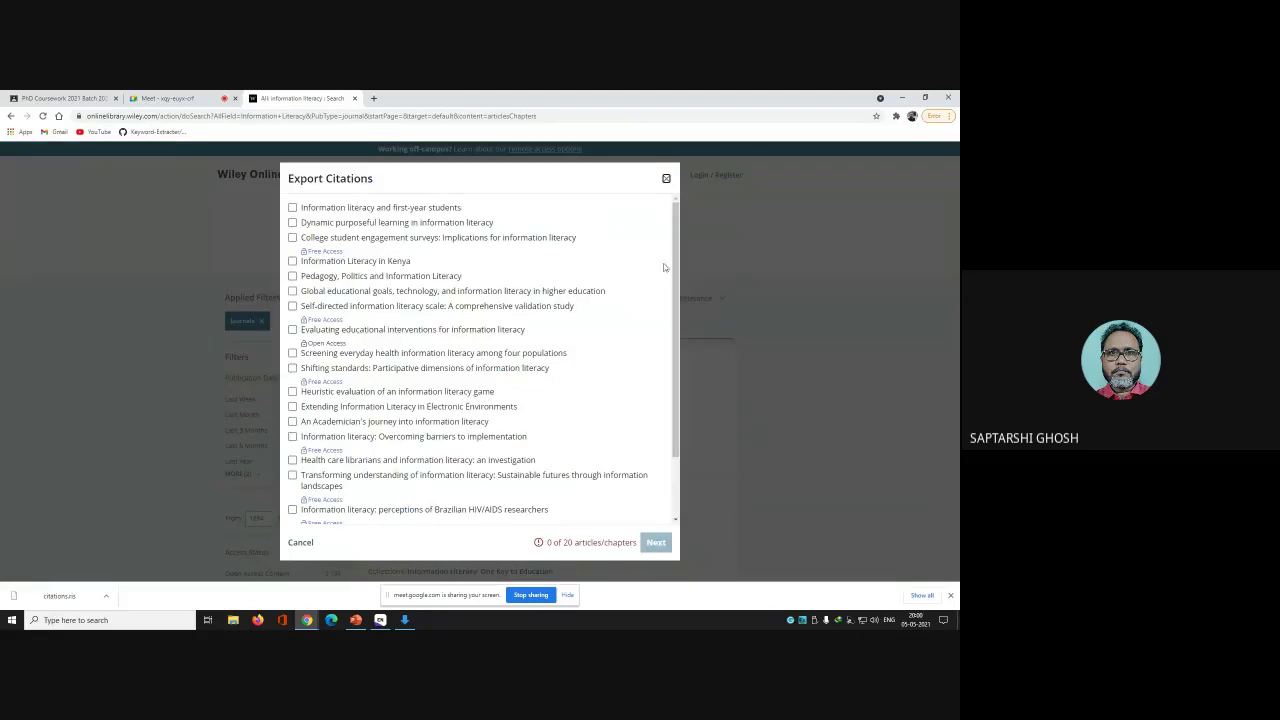
{"action": "left_click_drag", "start_coordinate": [676, 276], "coordinate": [679, 349]}
{"action": "scroll", "coordinate": [679, 364], "scroll_direction": "up", "scroll_amount": 1}
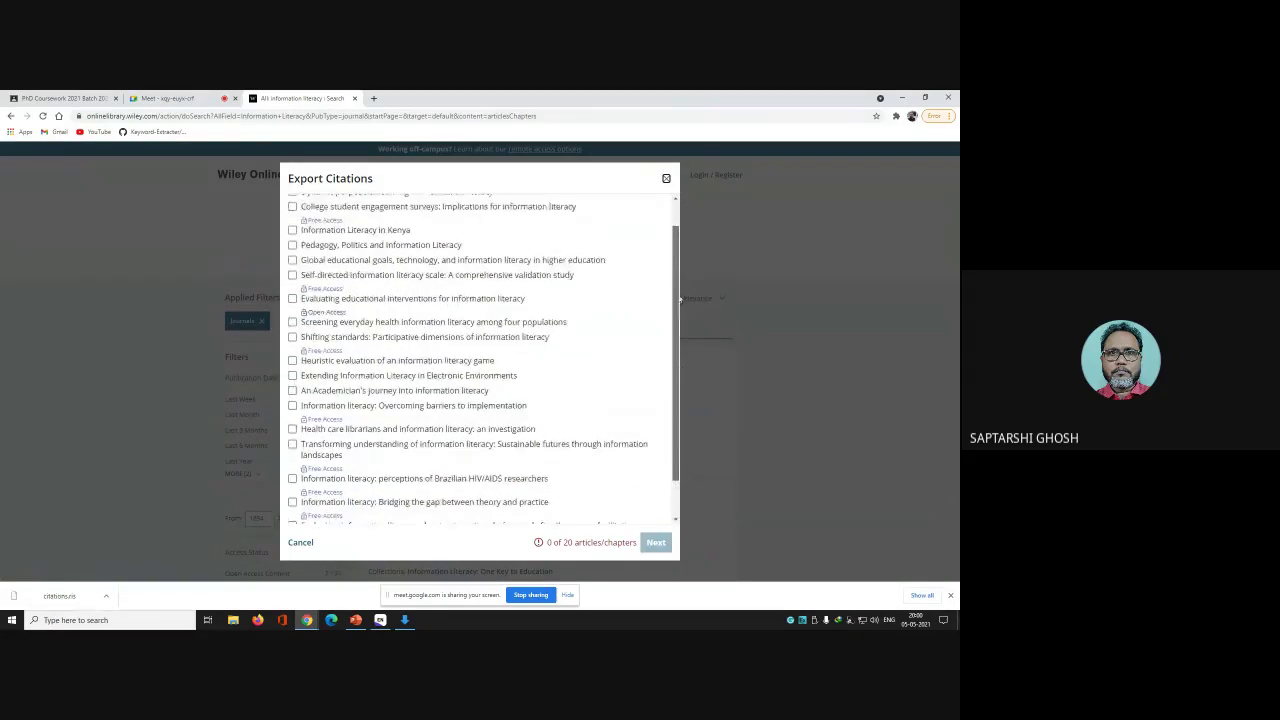
{"action": "scroll", "coordinate": [640, 450], "scroll_direction": "down", "scroll_amount": 1}
{"action": "scroll", "coordinate": [676, 380], "scroll_direction": "up", "scroll_amount": 2}
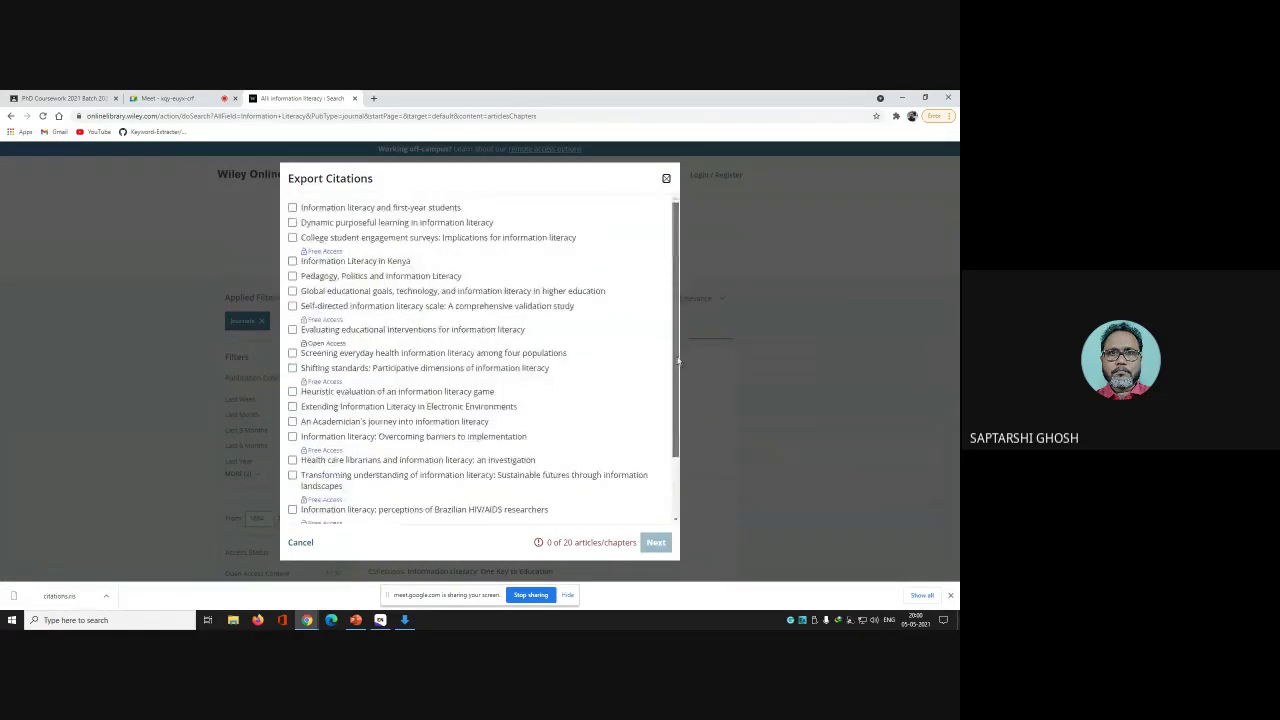
{"action": "left_click", "coordinate": [292, 207]}
{"action": "left_click", "coordinate": [292, 222]}
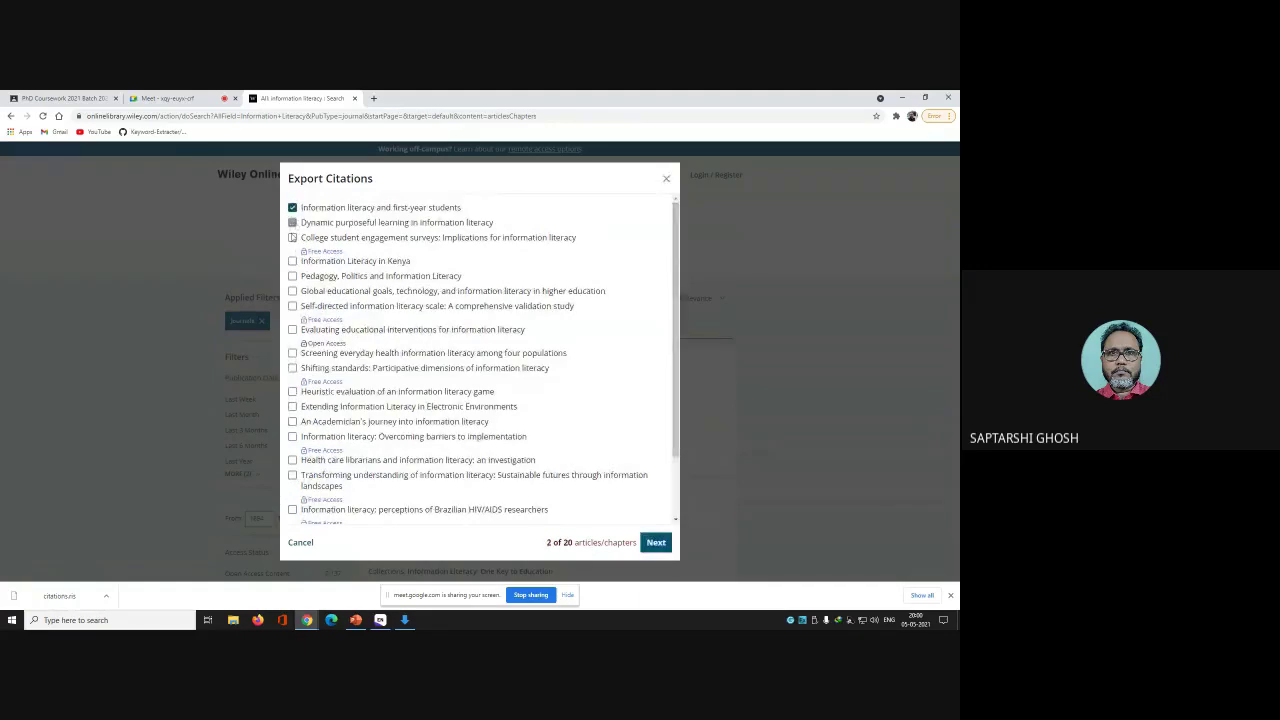
{"action": "left_click", "coordinate": [292, 260]}
{"action": "left_click", "coordinate": [292, 275]}
{"action": "left_click", "coordinate": [292, 290]}
{"action": "left_click", "coordinate": [292, 306]}
{"action": "left_click", "coordinate": [292, 329]}
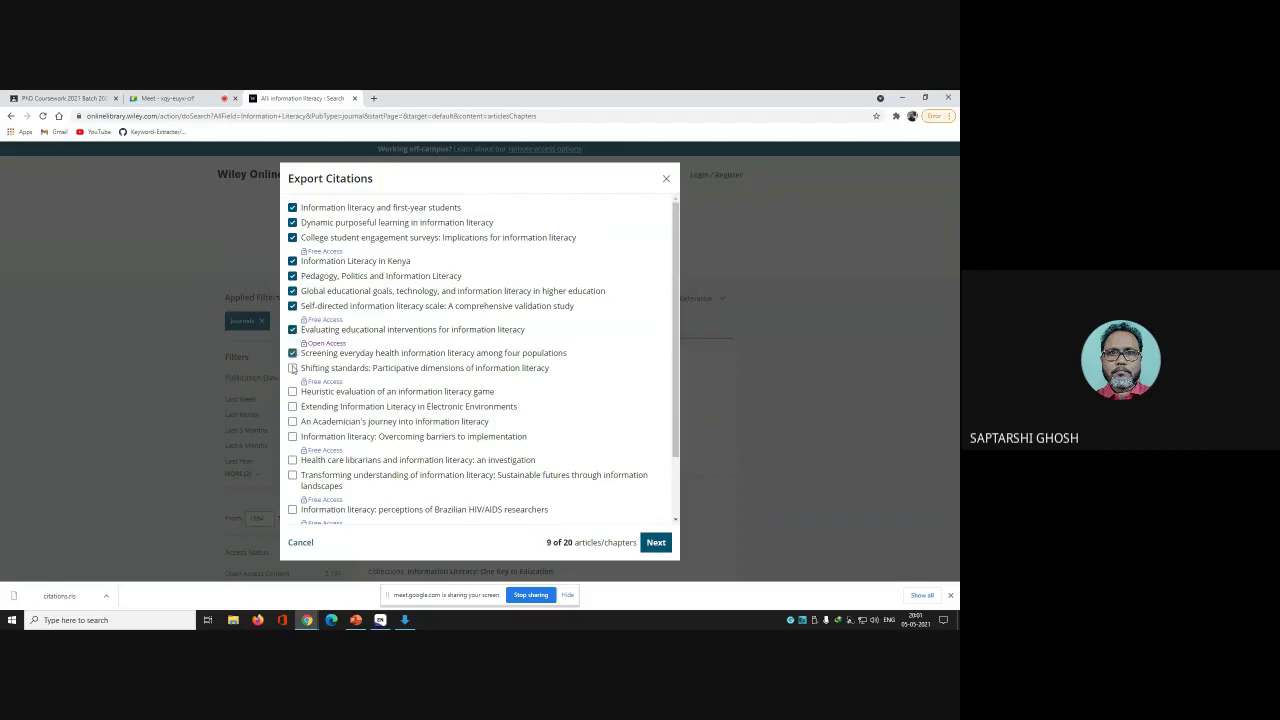
Add the articles from Shifting standards through Information literacy: perceptions of Brazilian HIV/AIDS researchers to the citation export selection
{"action": "left_click", "coordinate": [292, 368]}
{"action": "left_click", "coordinate": [292, 406]}
{"action": "left_click", "coordinate": [292, 421]}
{"action": "left_click", "coordinate": [292, 436]}
{"action": "left_click", "coordinate": [292, 459]}
{"action": "left_click", "coordinate": [292, 509]}
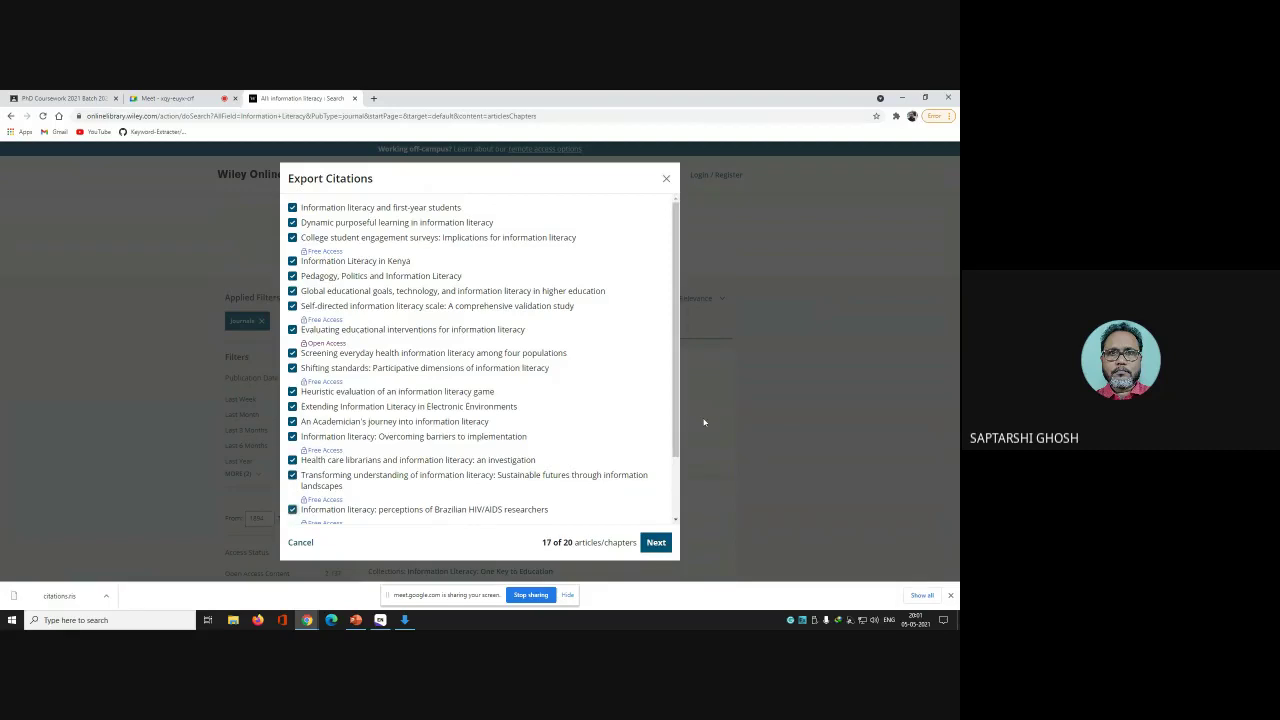
Select the last three articles, ending with Developing information literacy: a key to evidence-based nursing, and proceed to the export format options
{"action": "scroll", "coordinate": [678, 437], "scroll_direction": "down", "scroll_amount": 2}
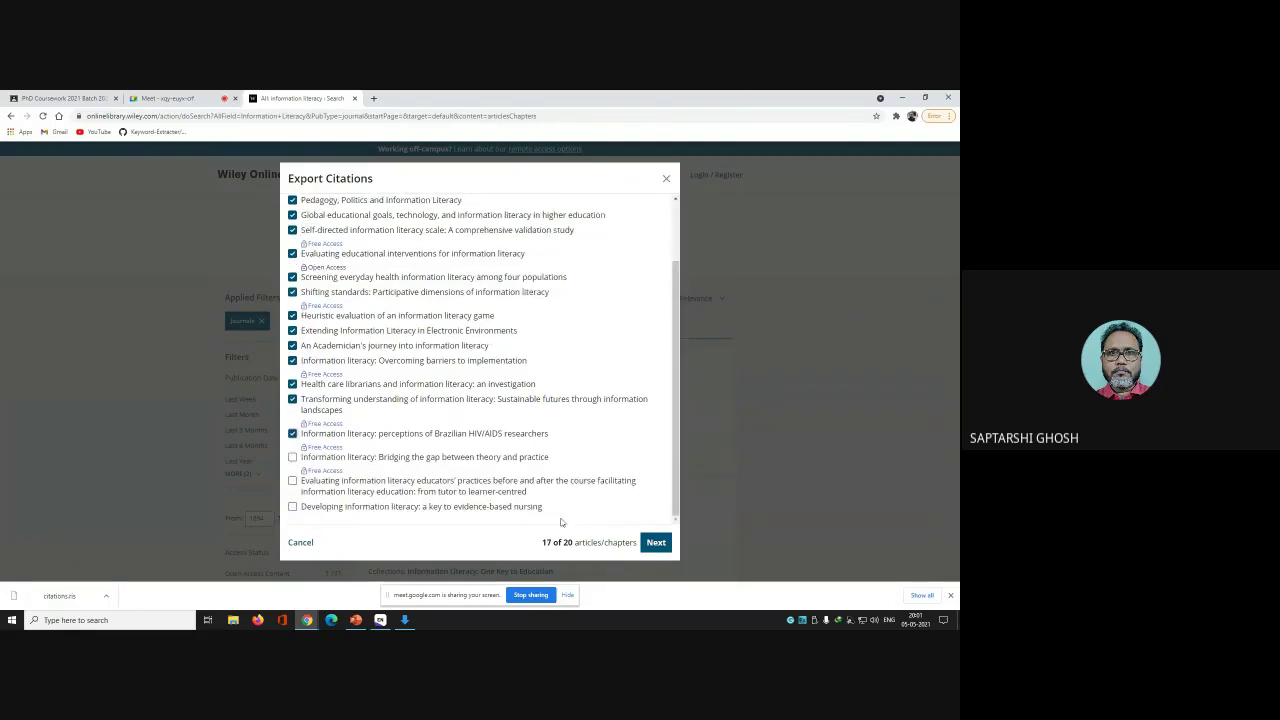
{"action": "left_click", "coordinate": [292, 457]}
{"action": "left_click", "coordinate": [292, 506]}
{"action": "left_click", "coordinate": [651, 548]}
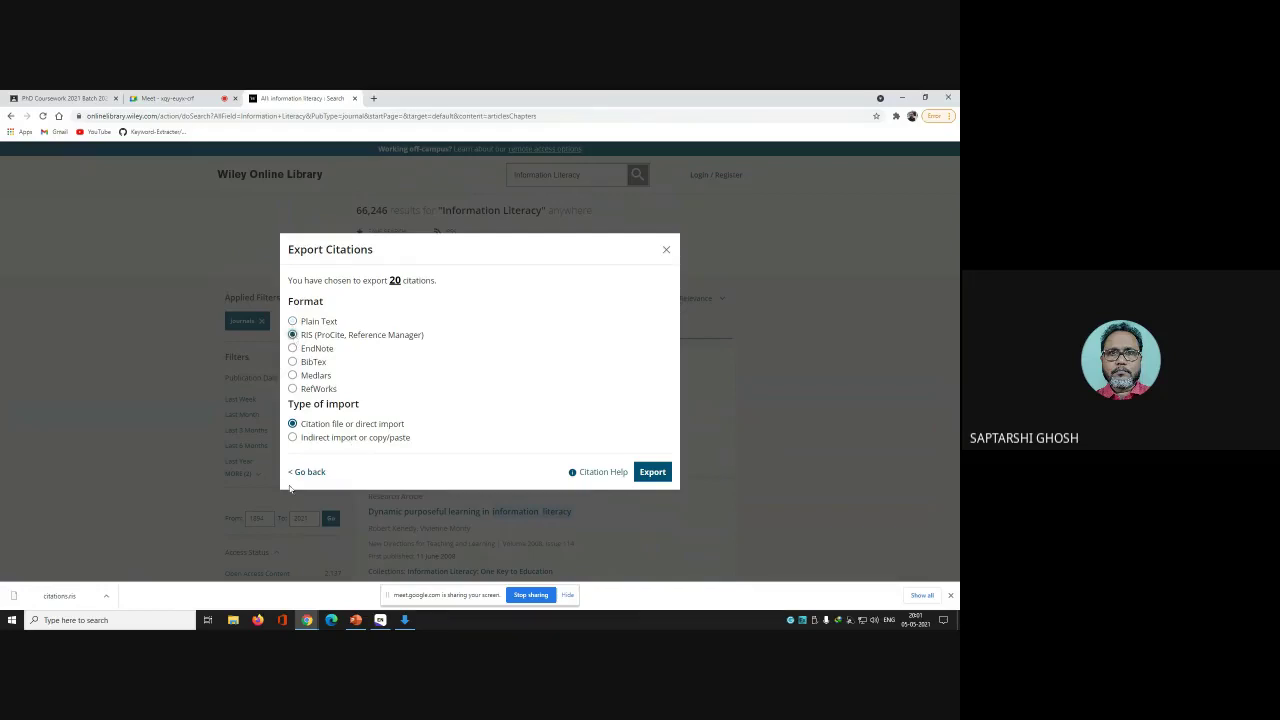
Export the selected Wiley citations in RIS format for direct import and copy pericles_exported_citations.ris from the Downloads folder
{"action": "left_click", "coordinate": [652, 472]}
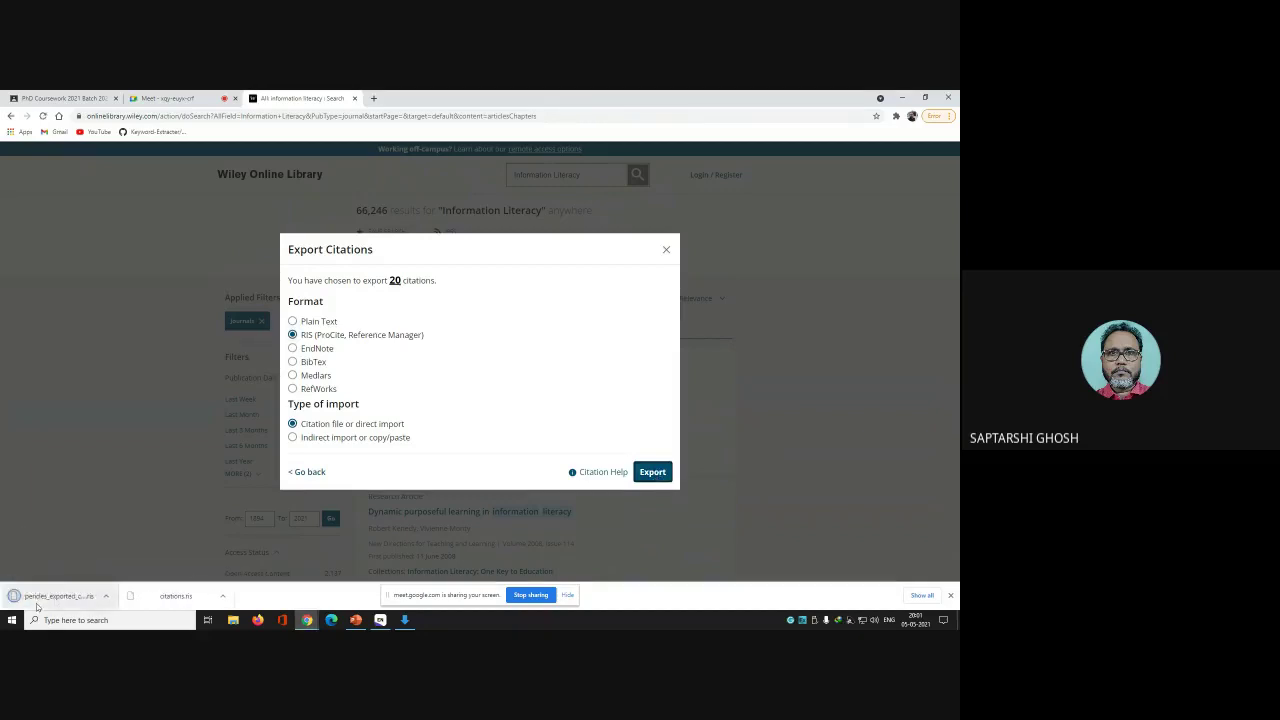
{"action": "left_click", "coordinate": [106, 598]}
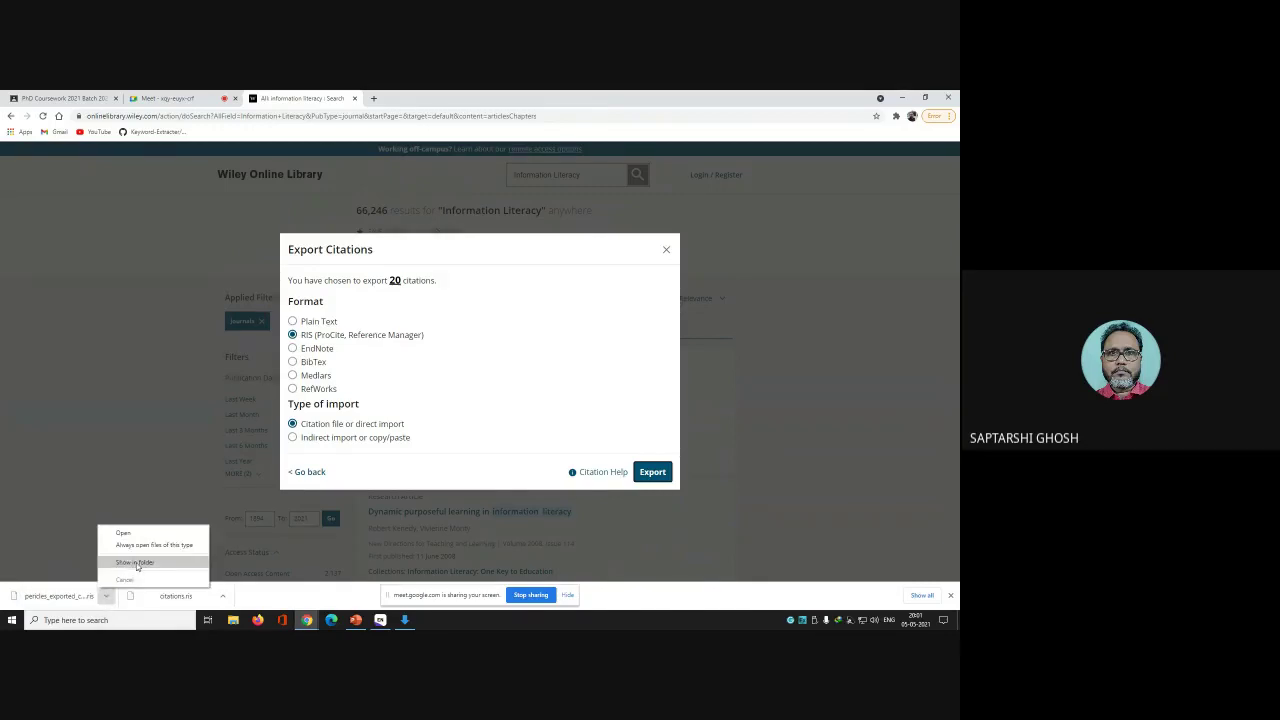
{"action": "left_click", "coordinate": [137, 563]}
{"action": "right_click", "coordinate": [272, 549]}
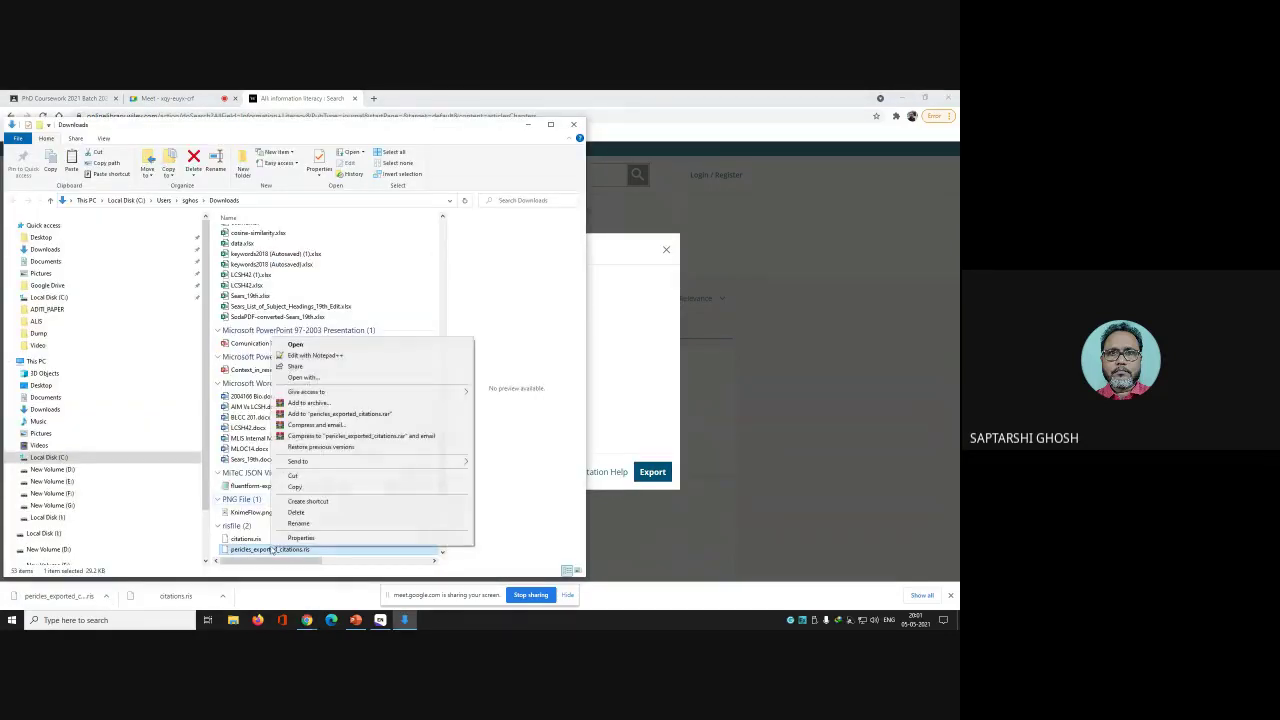
{"action": "left_click", "coordinate": [295, 486]}
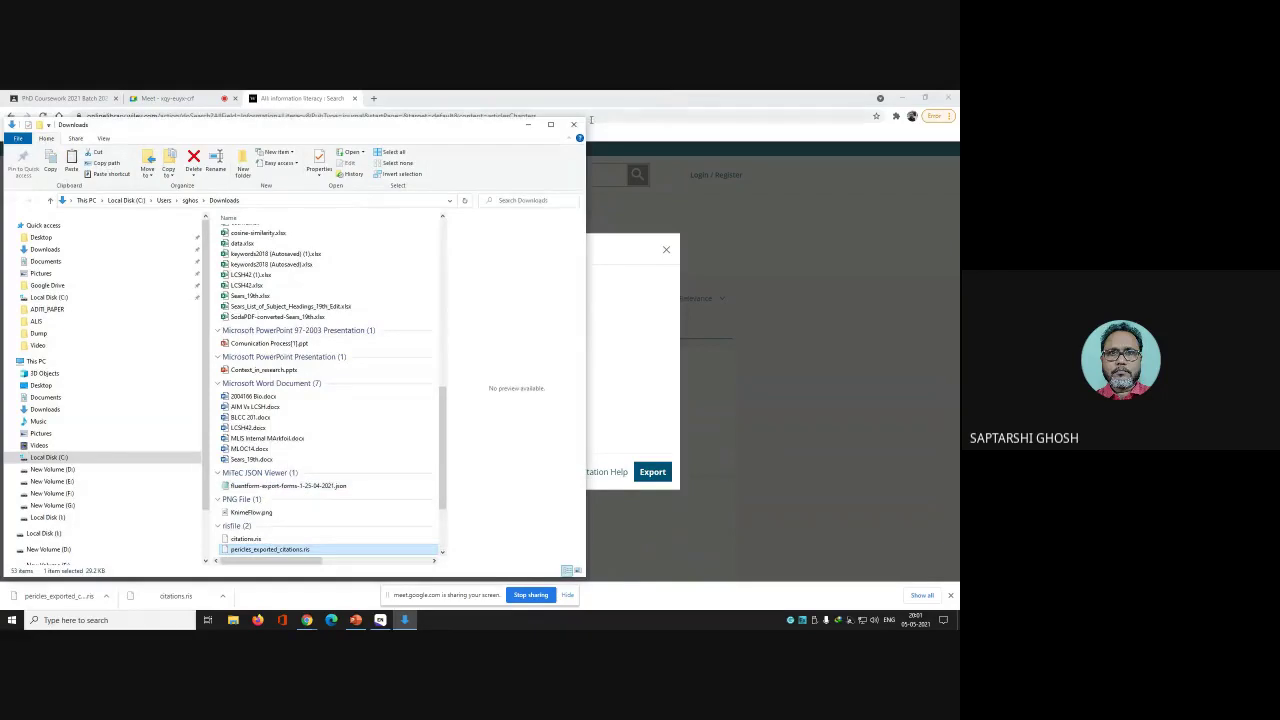
{"action": "left_click", "coordinate": [574, 124]}
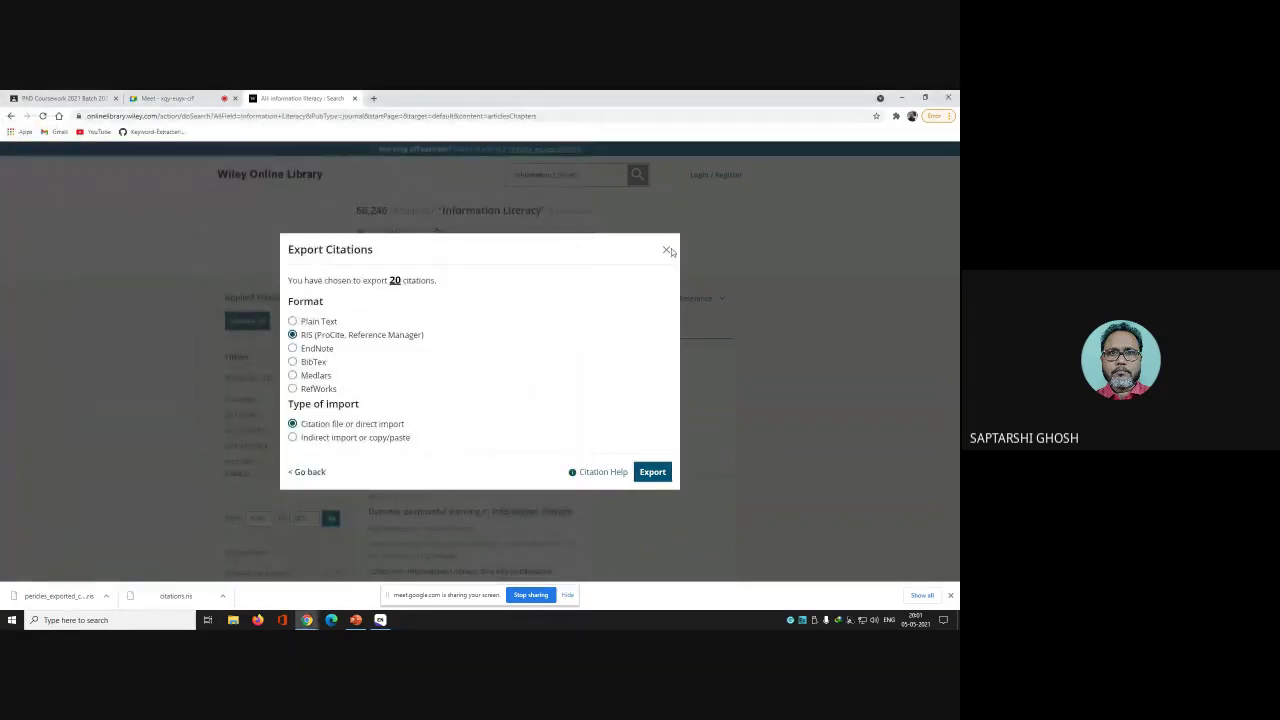
Leave the Wiley results, paste the copied citations file onto the desktop and switch to EndNote 20
{"action": "left_click", "coordinate": [667, 250]}
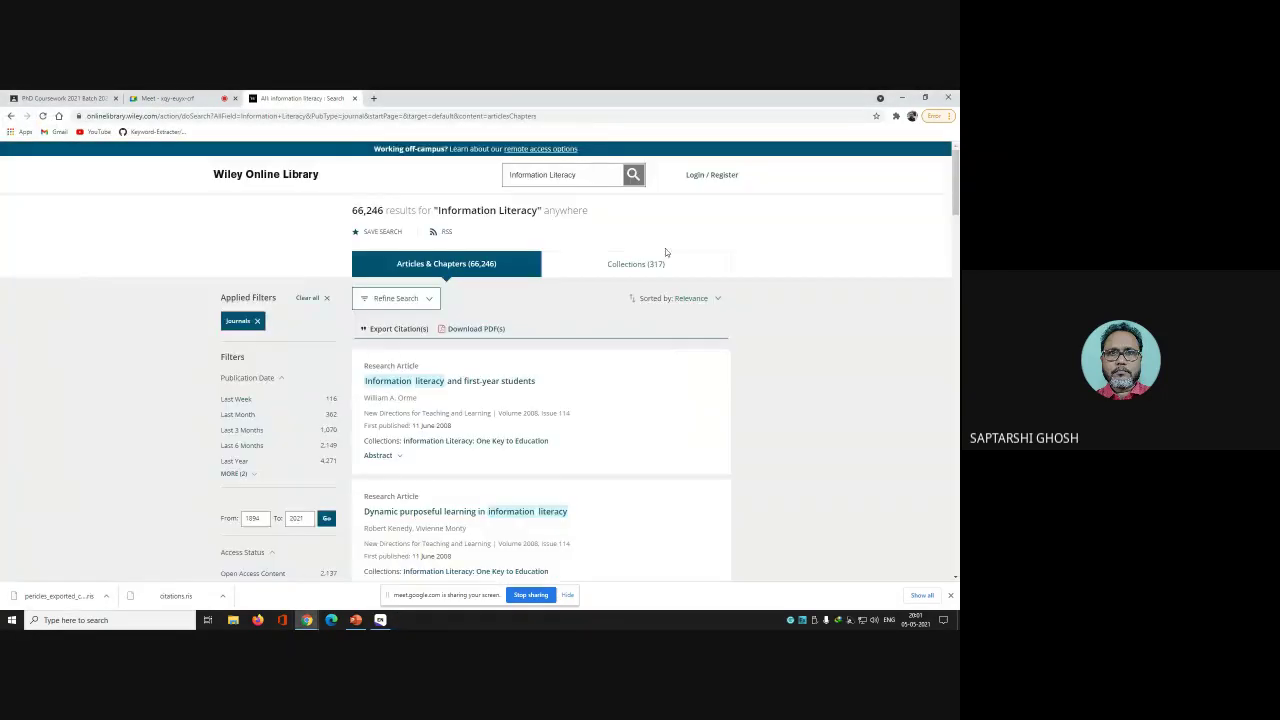
{"action": "left_click", "coordinate": [355, 98]}
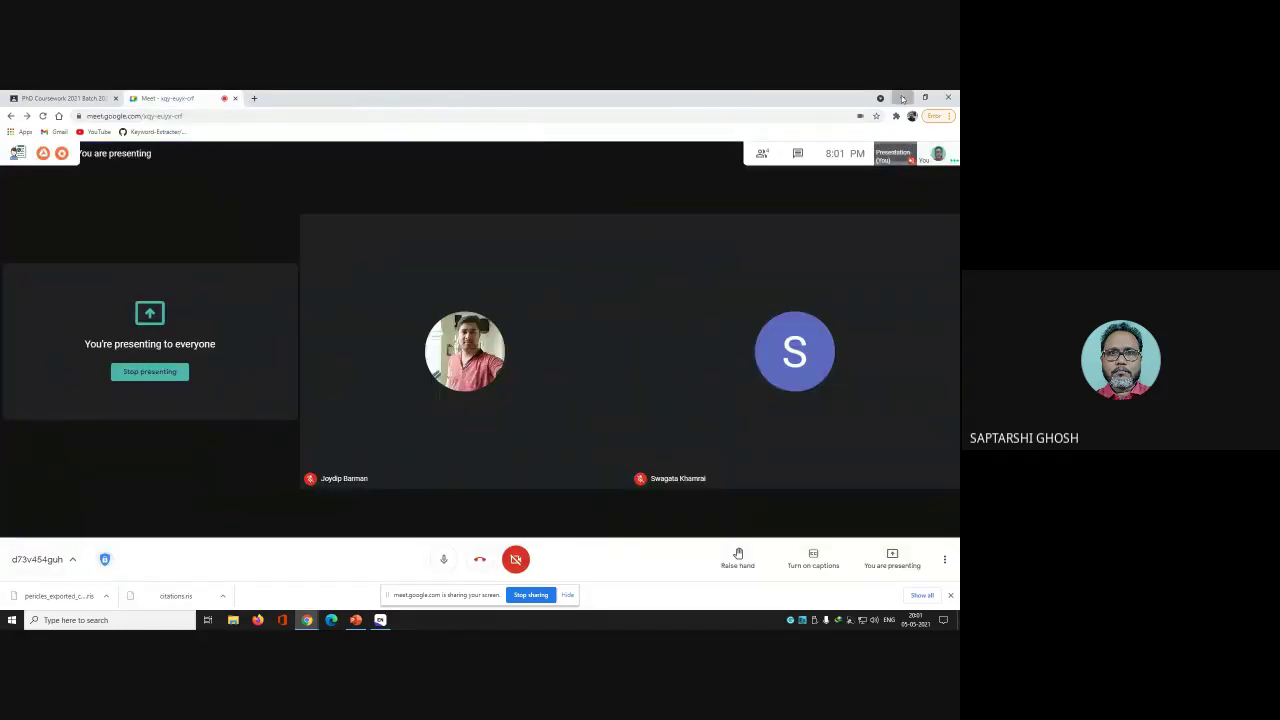
{"action": "left_click", "coordinate": [903, 98]}
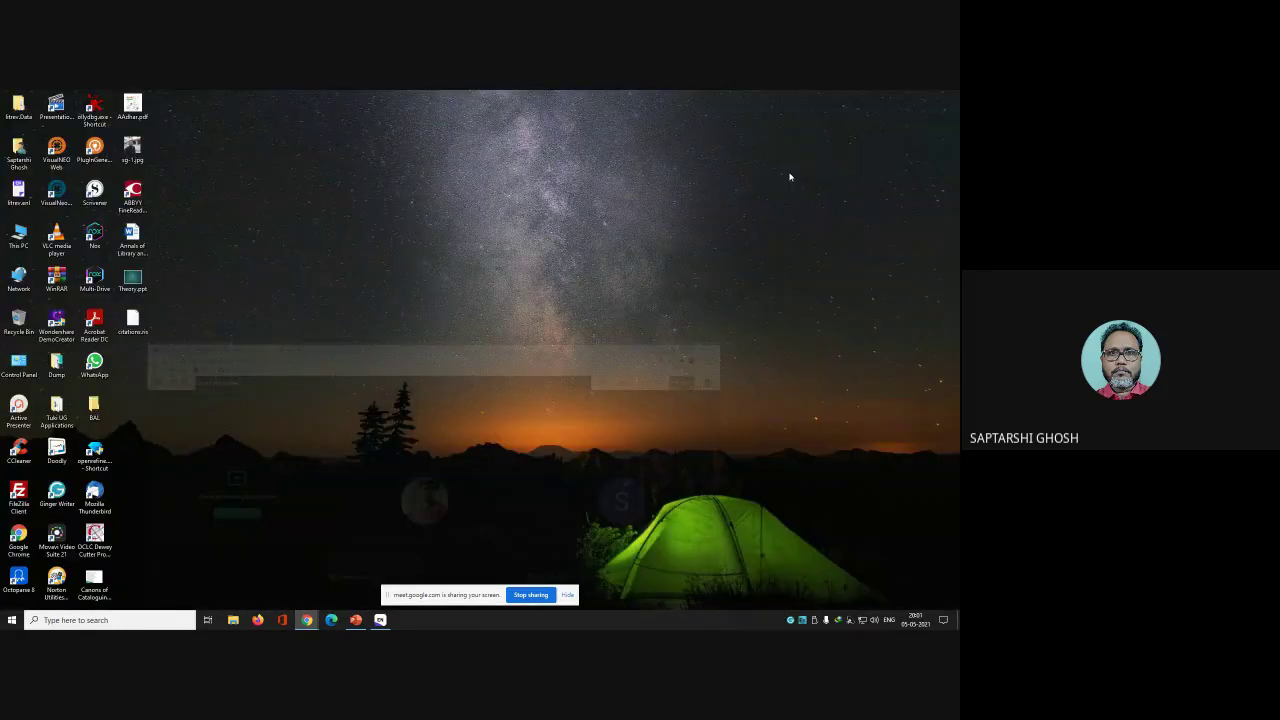
{"action": "right_click", "coordinate": [296, 357]}
{"action": "left_click", "coordinate": [320, 401]}
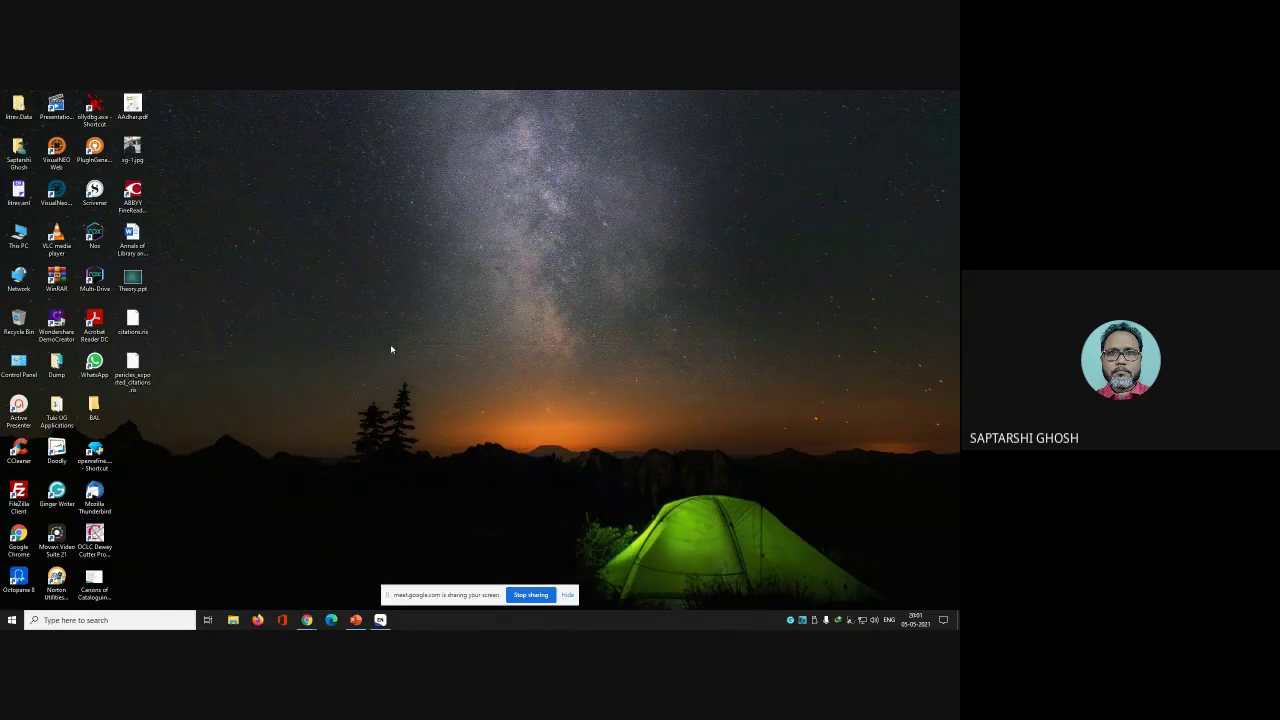
{"action": "left_click", "coordinate": [380, 620]}
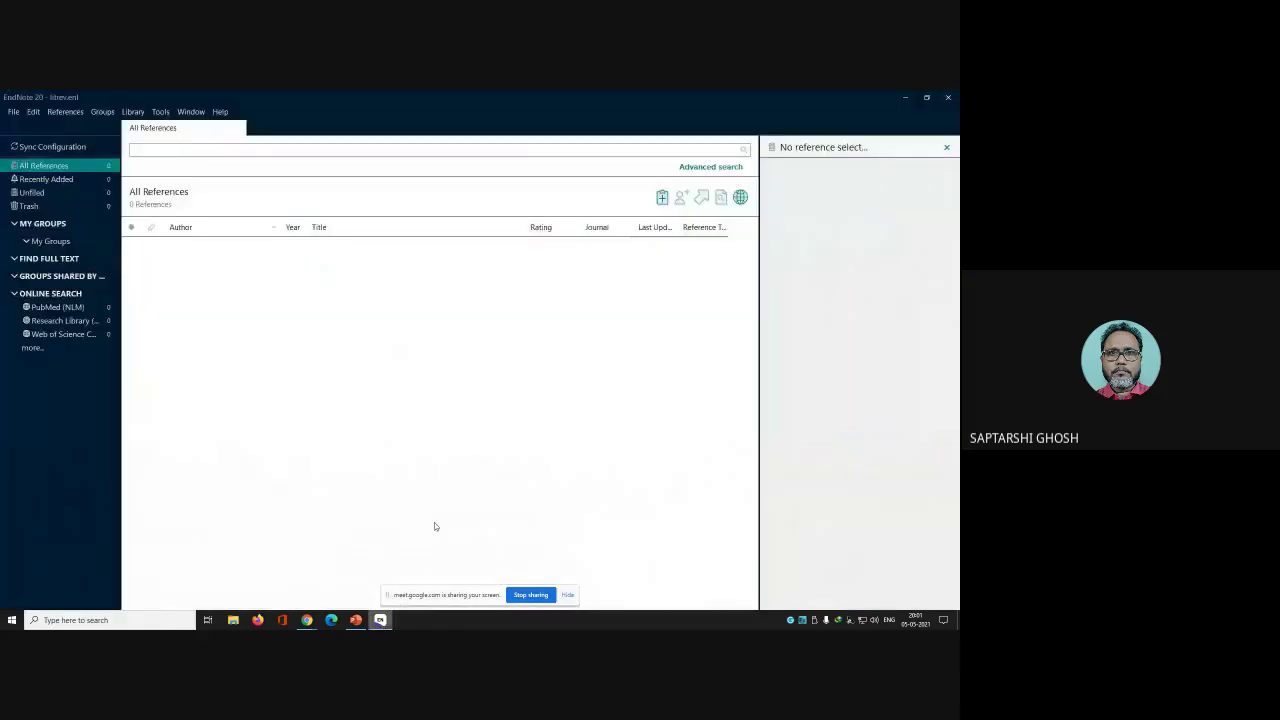
Try to import citations.ris from the desktop with the EndNote Import option and No Translation, checking the recently added and full reference lists
{"action": "left_click", "coordinate": [15, 113]}
{"action": "mouse_move", "coordinate": [38, 267]}
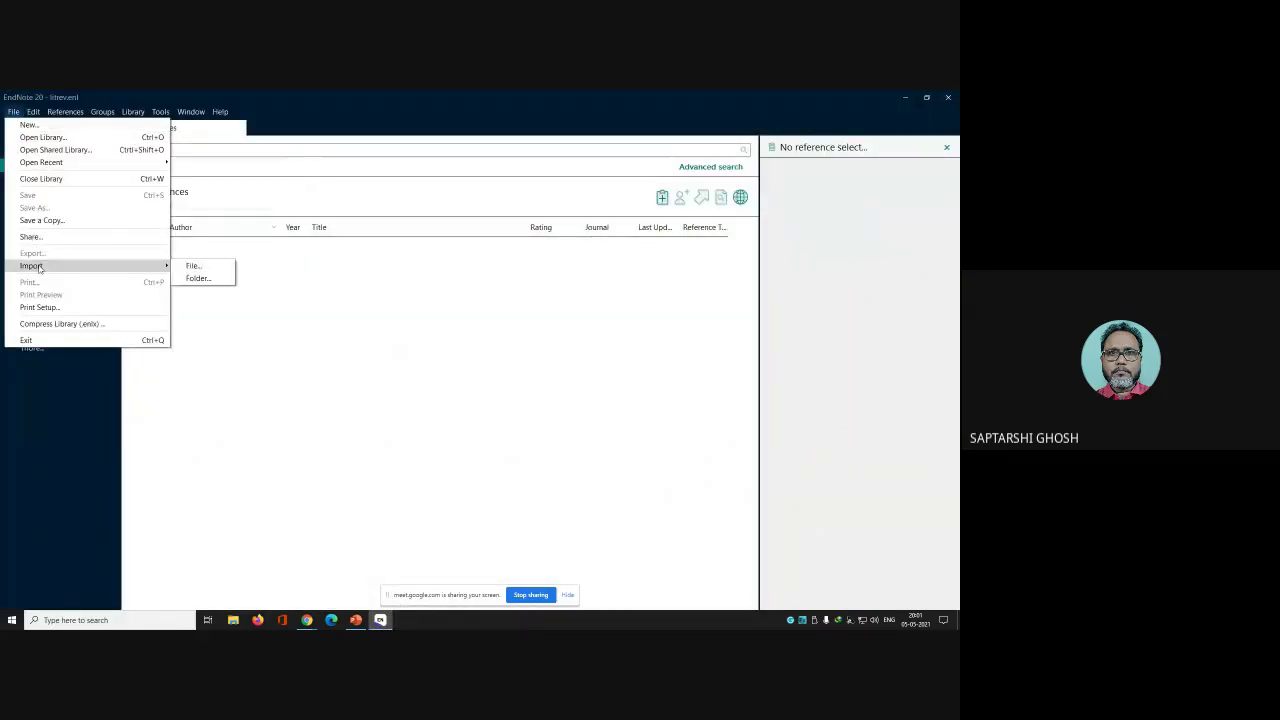
{"action": "left_click", "coordinate": [194, 266]}
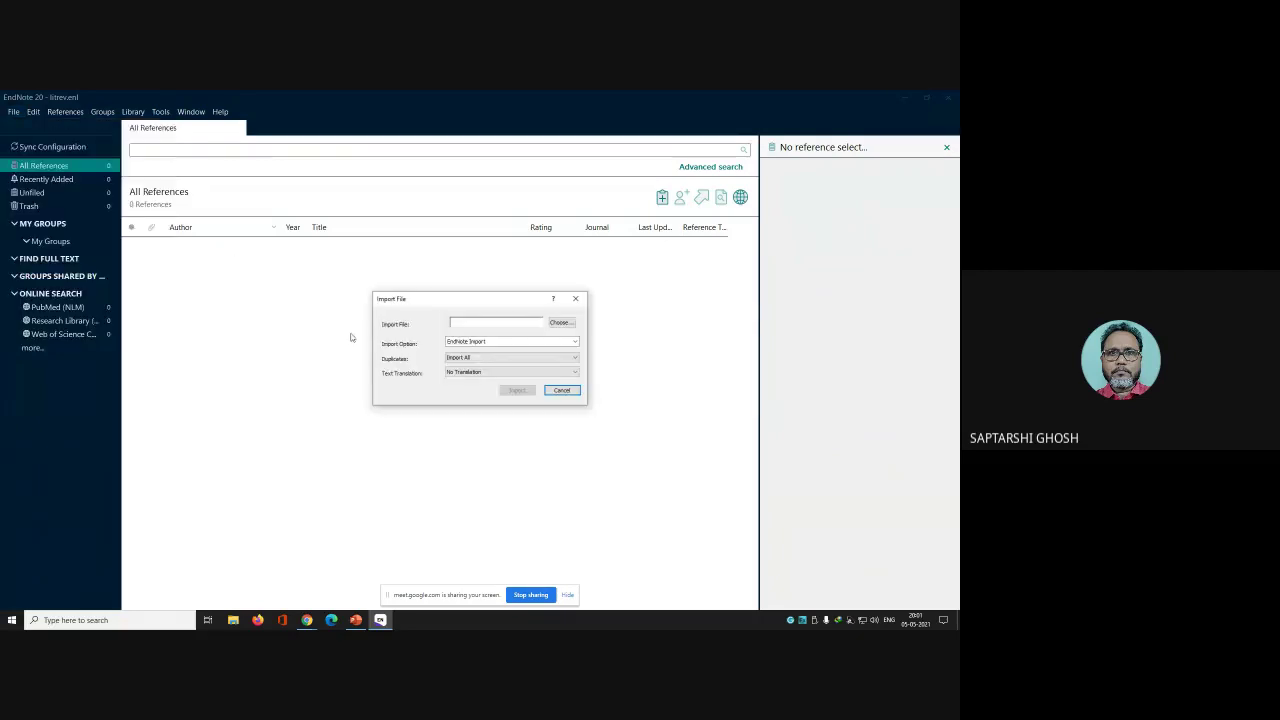
{"action": "left_click", "coordinate": [559, 322]}
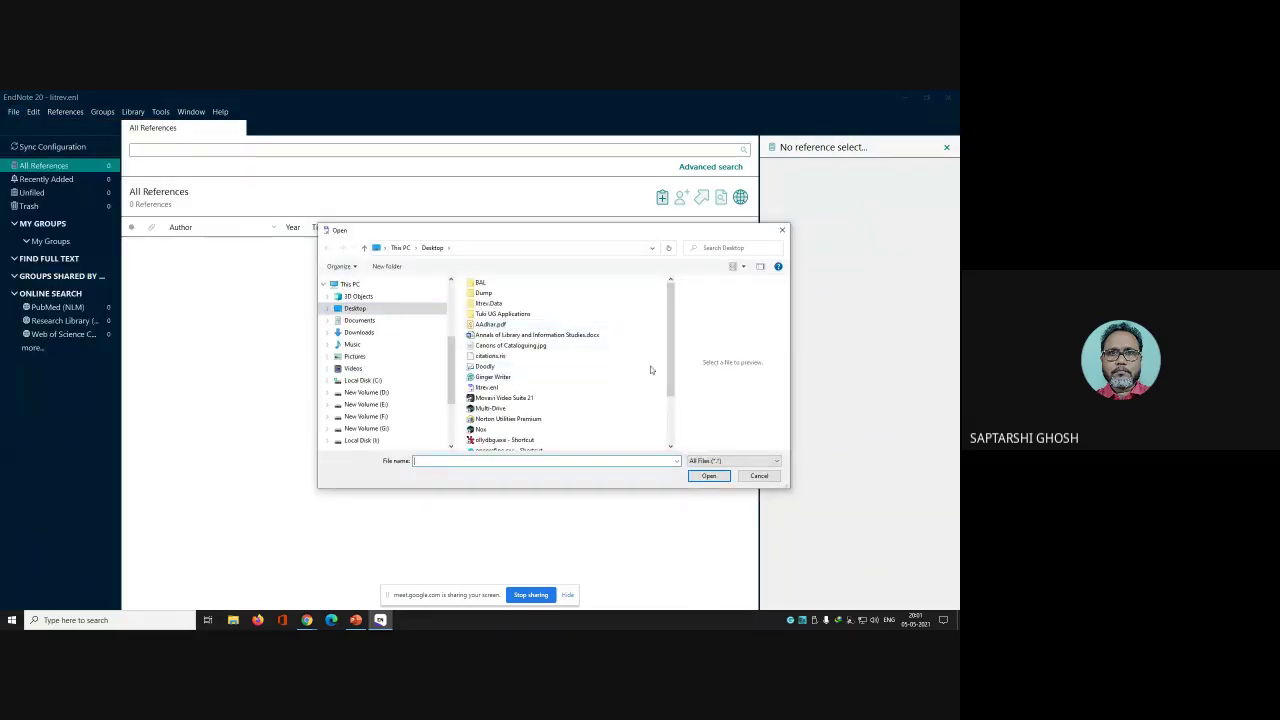
{"action": "left_click", "coordinate": [488, 356]}
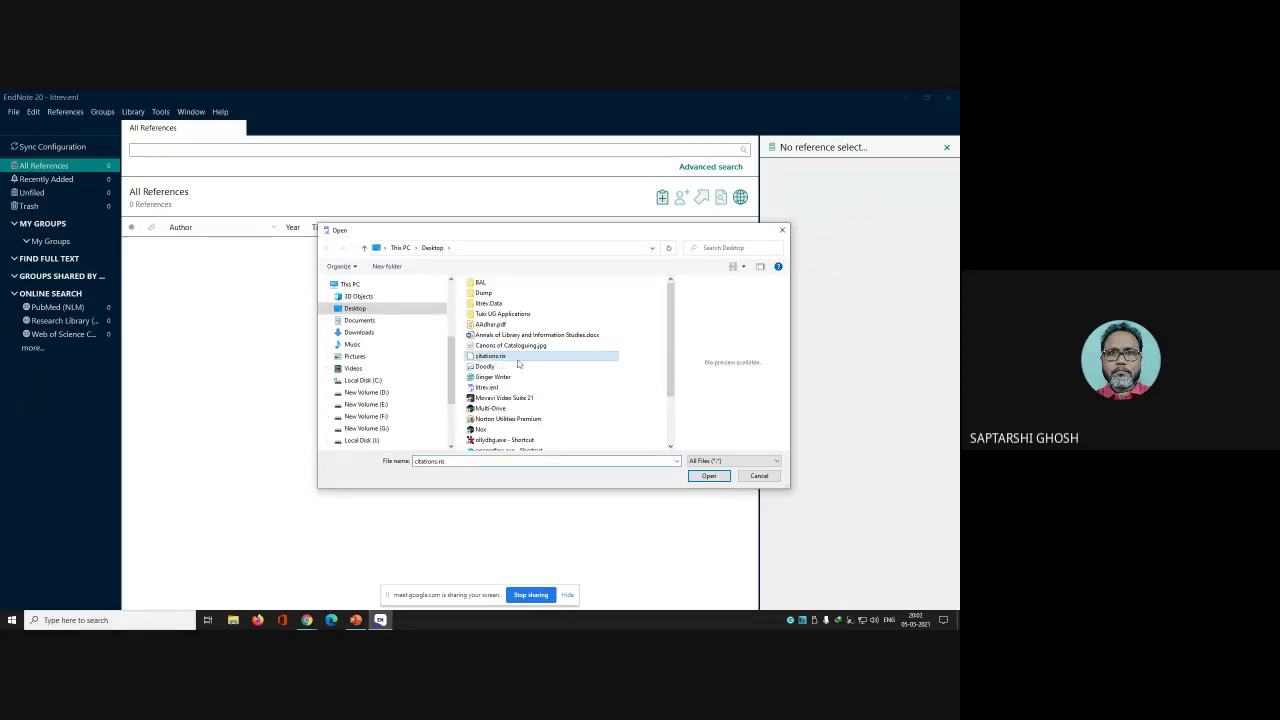
{"action": "left_click", "coordinate": [708, 475]}
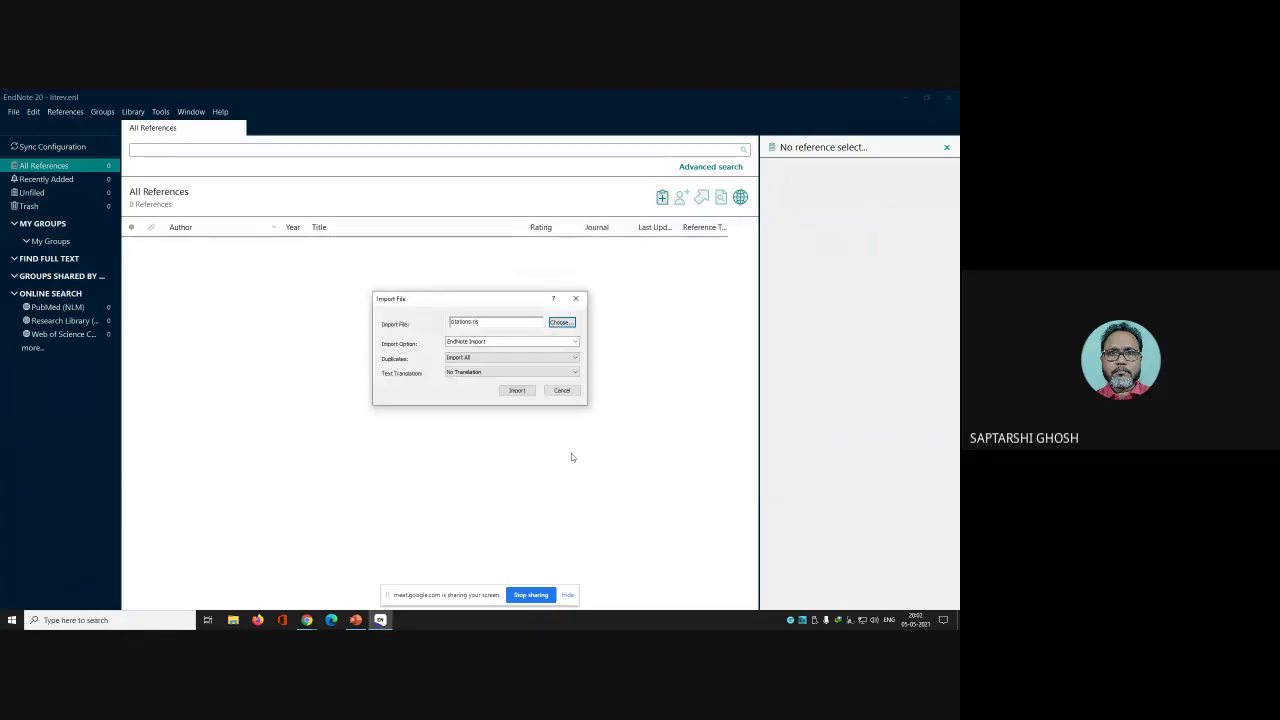
{"action": "left_click", "coordinate": [510, 371]}
{"action": "left_click", "coordinate": [500, 378]}
{"action": "left_click", "coordinate": [533, 392]}
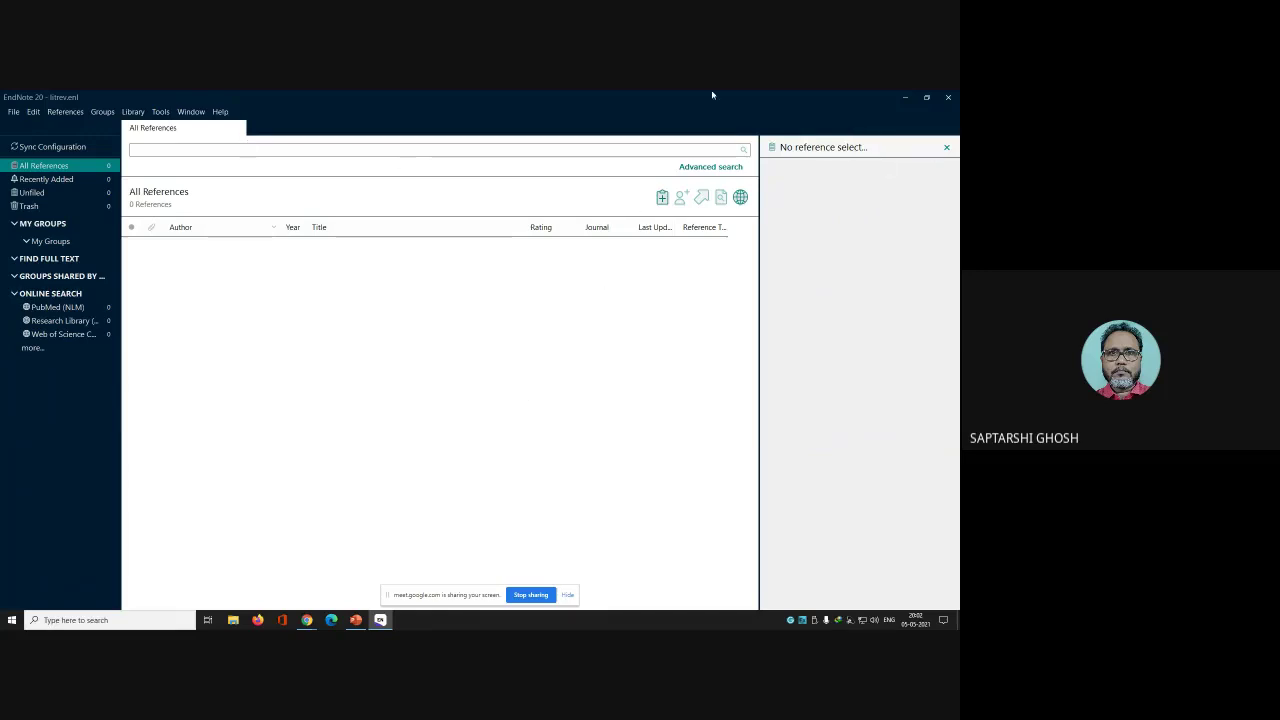
{"action": "left_click", "coordinate": [54, 180]}
{"action": "left_click", "coordinate": [57, 169]}
Retry importing citations.ris with the EndNote Import option and Discard Duplicates, and check the library's reference lists
{"action": "left_click", "coordinate": [14, 112]}
{"action": "mouse_move", "coordinate": [78, 270]}
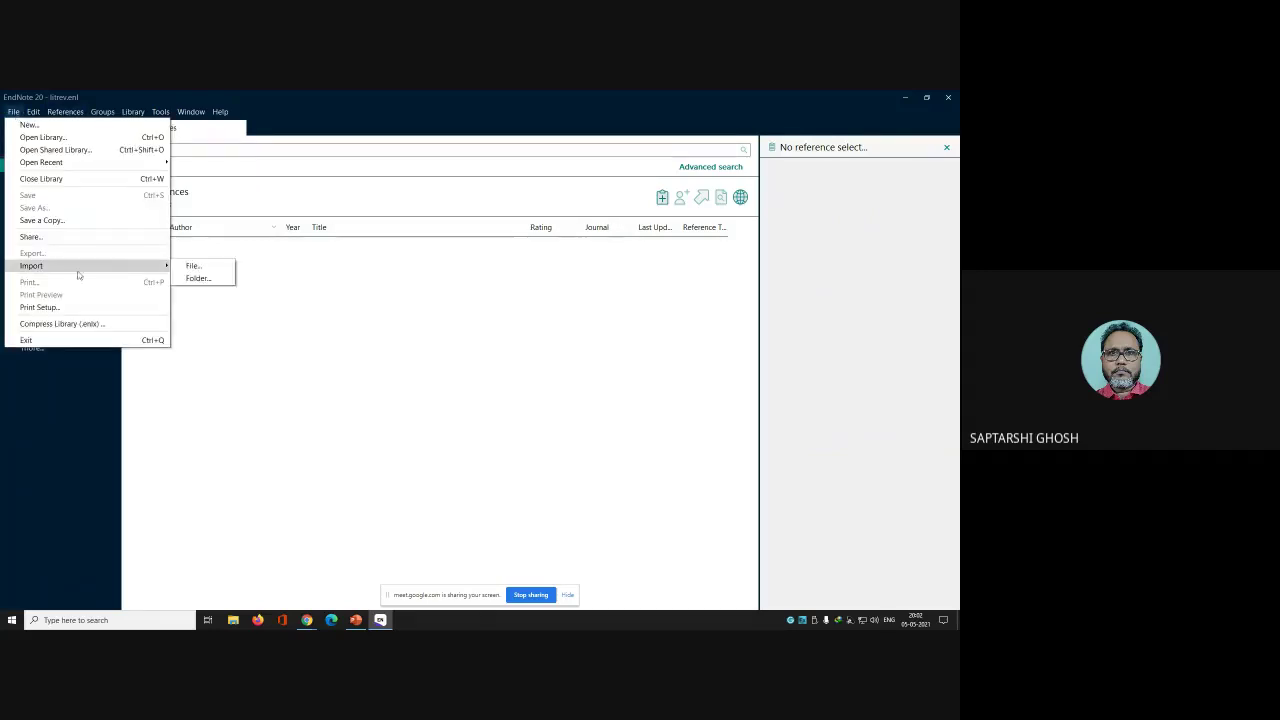
{"action": "left_click", "coordinate": [193, 266]}
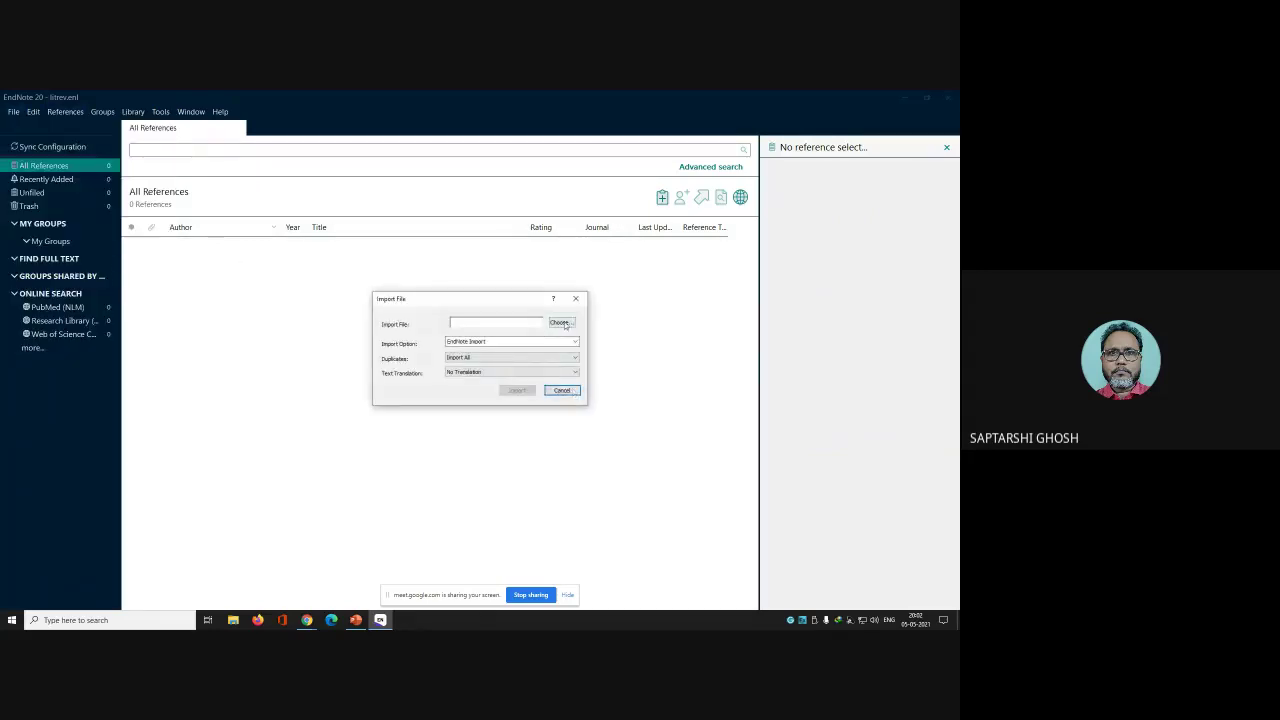
{"action": "left_click", "coordinate": [568, 323]}
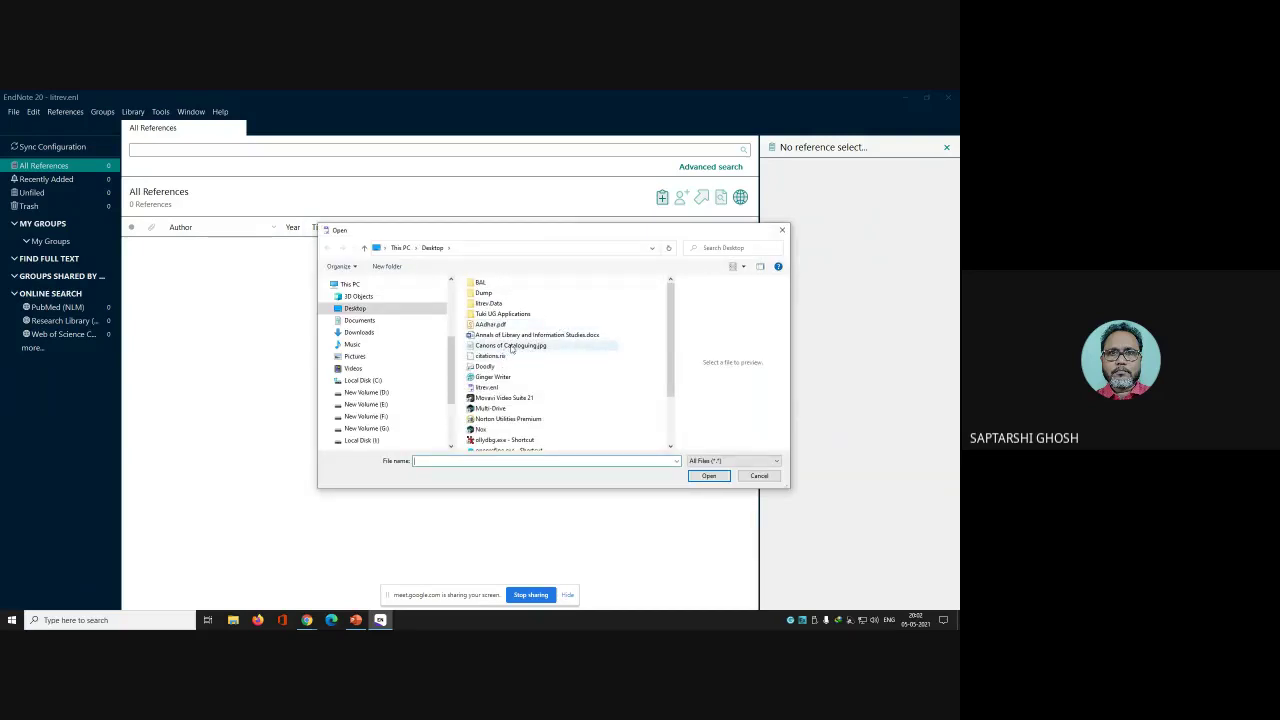
{"action": "double_click", "coordinate": [500, 357]}
{"action": "left_click", "coordinate": [501, 358]}
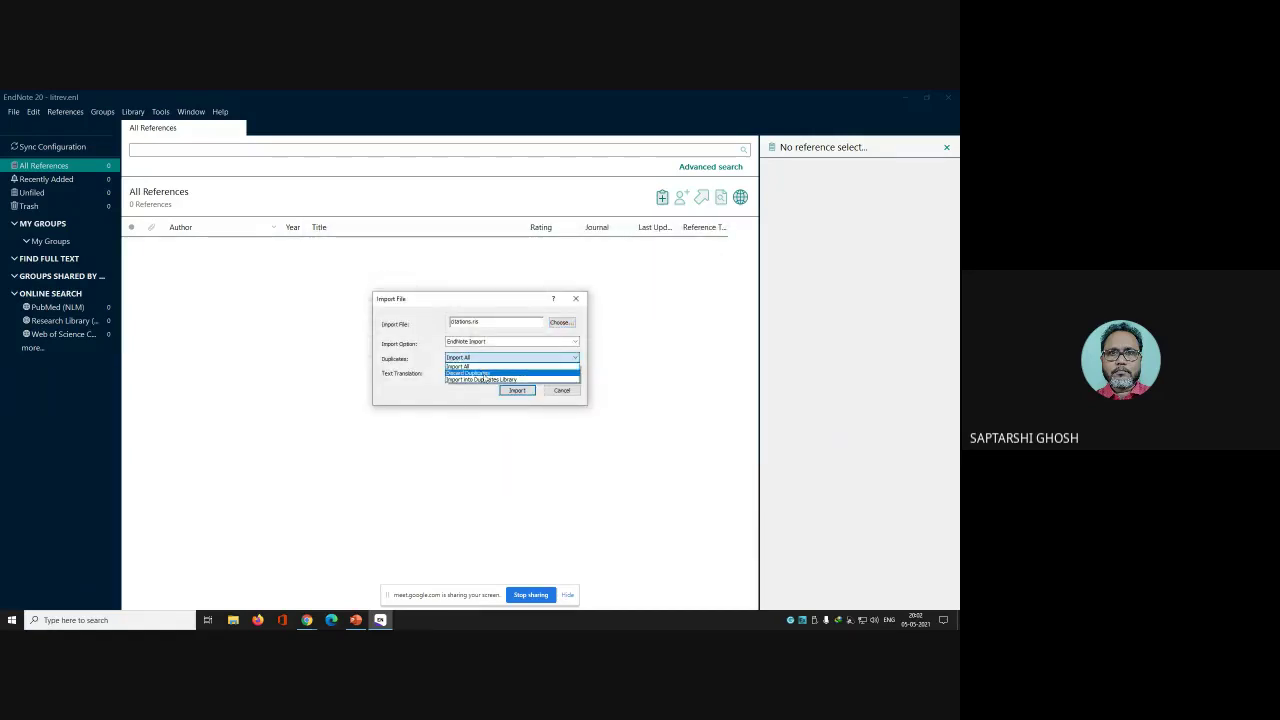
{"action": "left_click", "coordinate": [484, 374]}
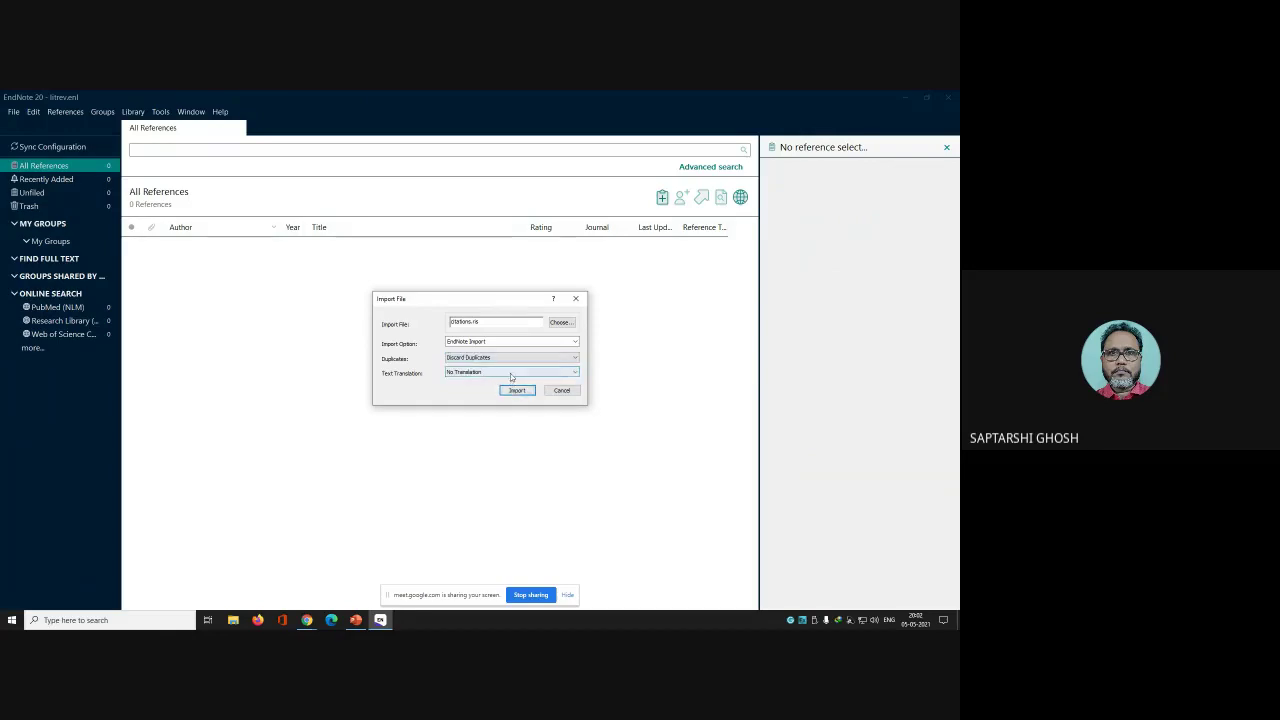
{"action": "left_click", "coordinate": [517, 390]}
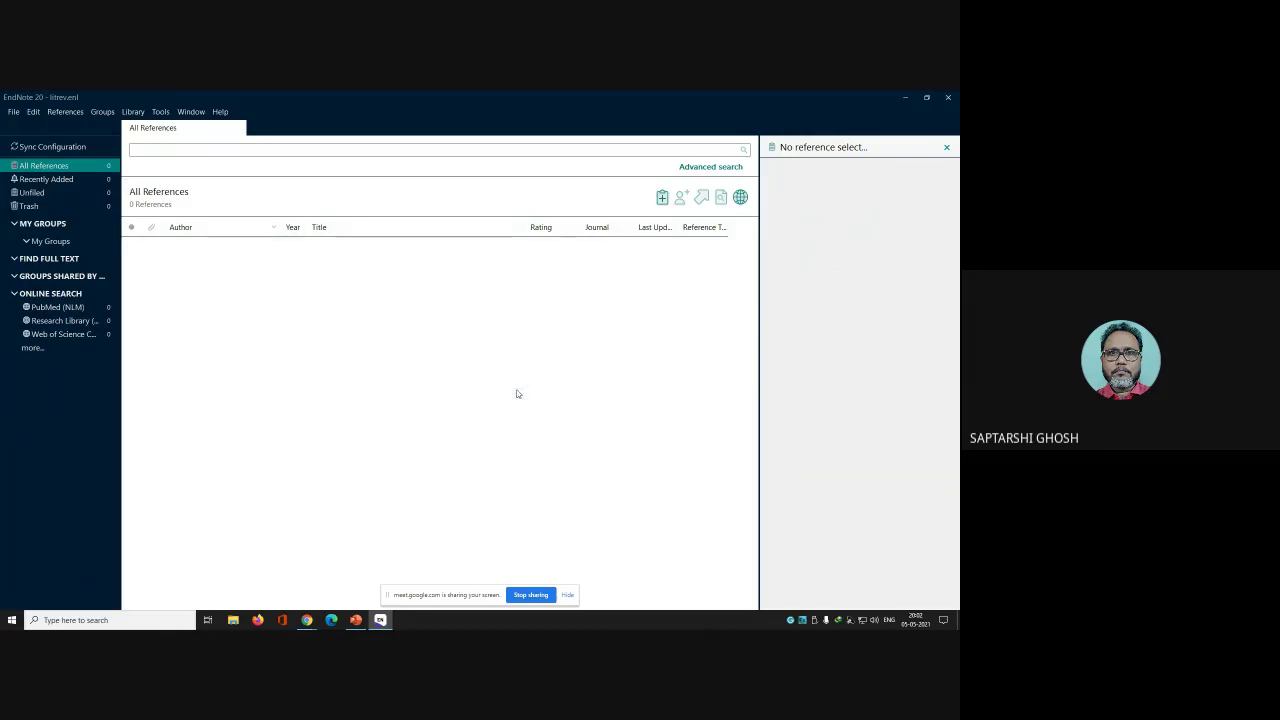
{"action": "left_click", "coordinate": [46, 179]}
{"action": "left_click", "coordinate": [59, 168]}
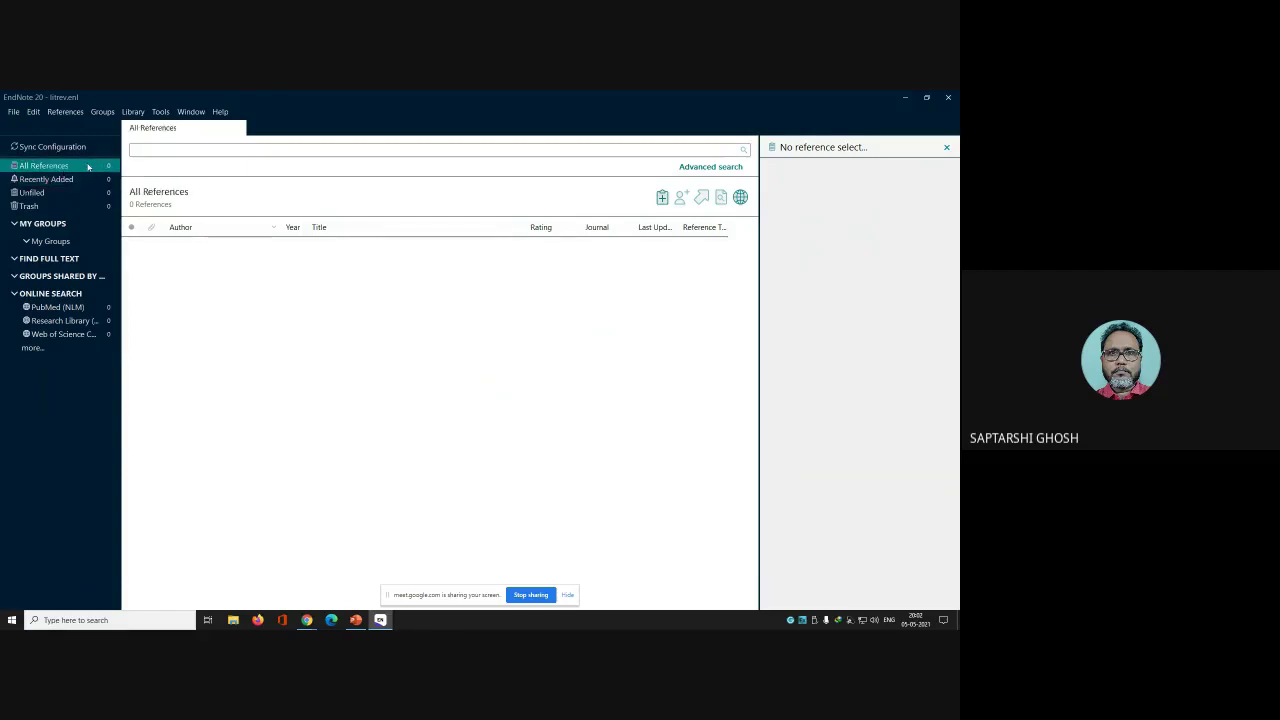
{"action": "left_click", "coordinate": [53, 148]}
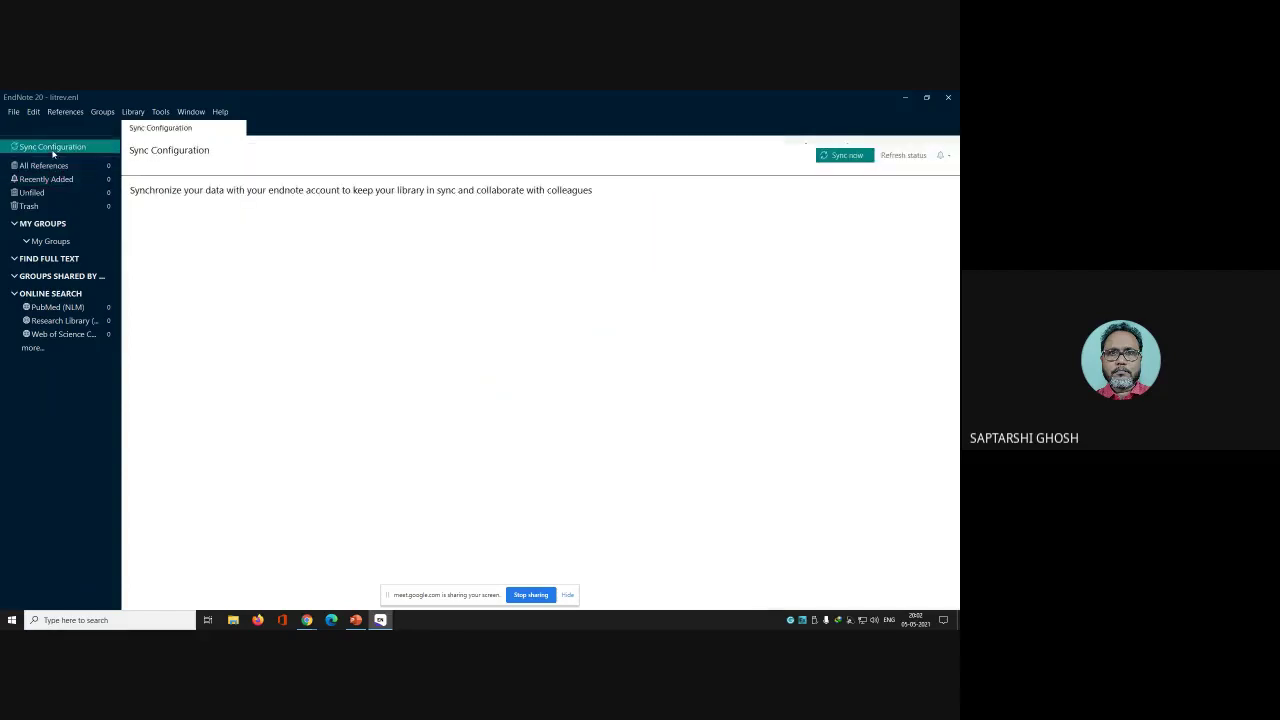
{"action": "left_click", "coordinate": [860, 157]}
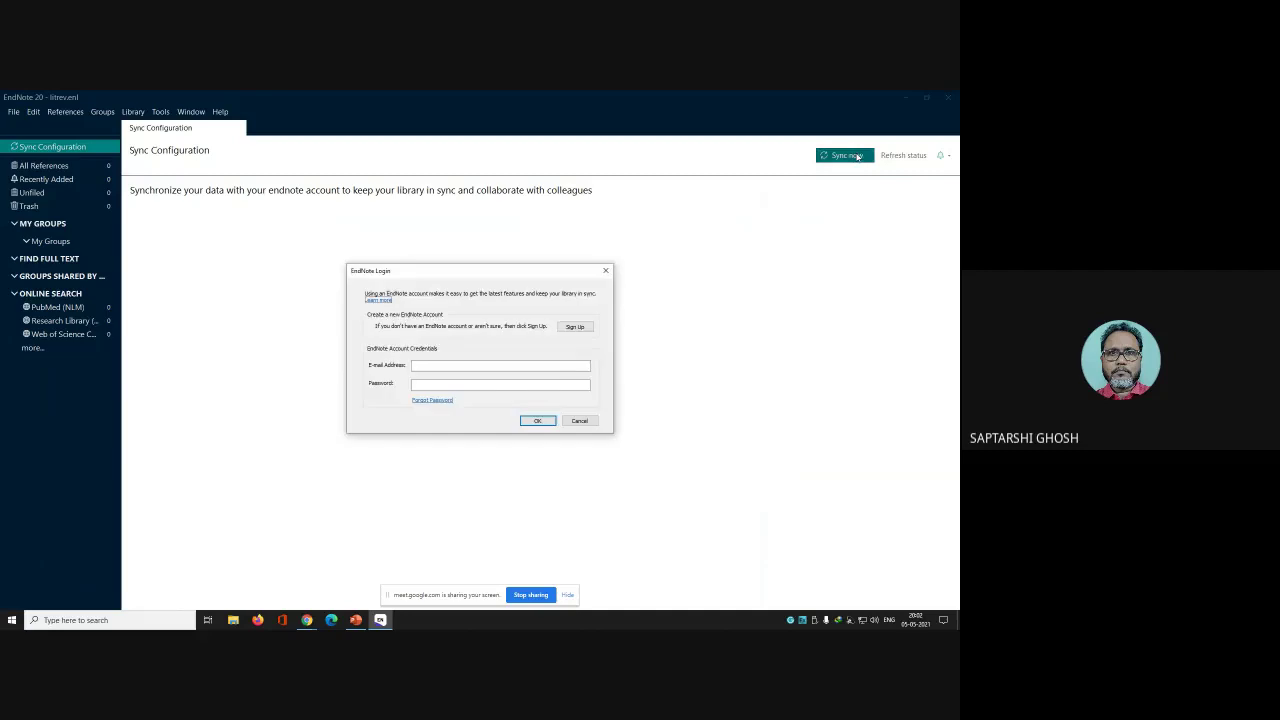
{"action": "left_click", "coordinate": [587, 423]}
{"action": "left_click", "coordinate": [45, 166]}
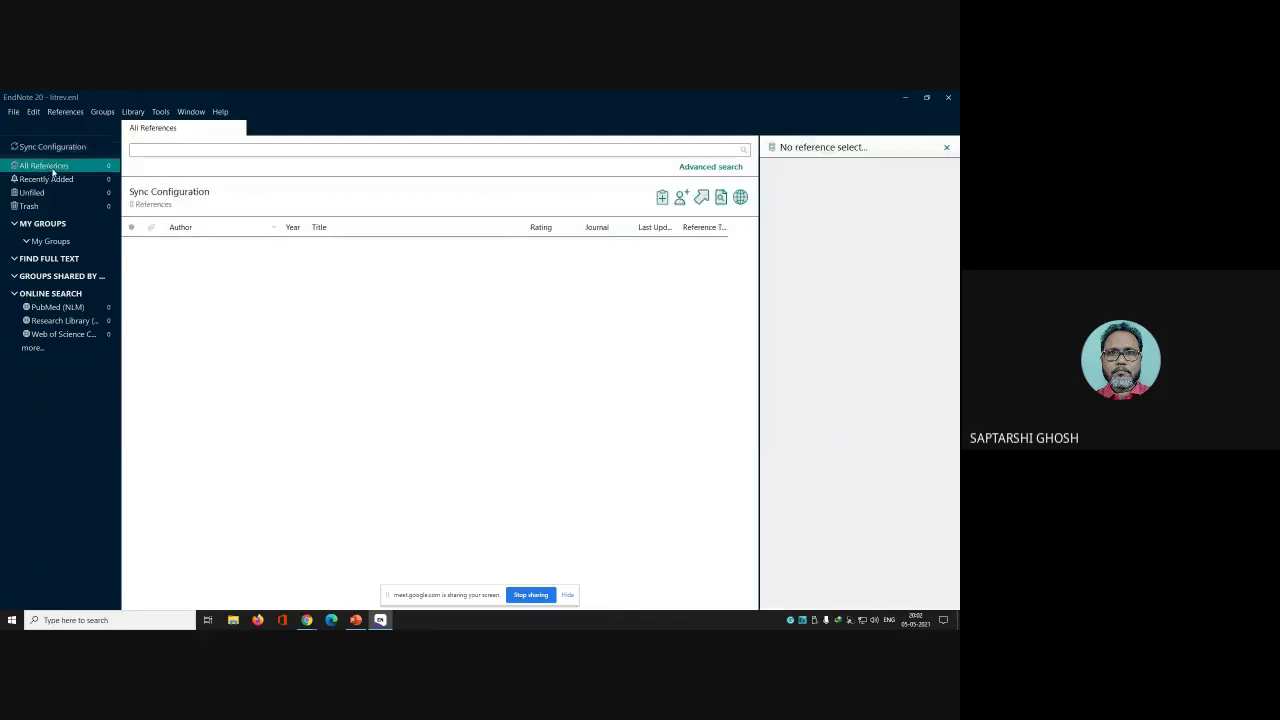
Import pericles_exported_citations.ris from the desktop into the library using the Reference Manager (RIS) import option
{"action": "left_click", "coordinate": [13, 111]}
{"action": "mouse_move", "coordinate": [36, 264]}
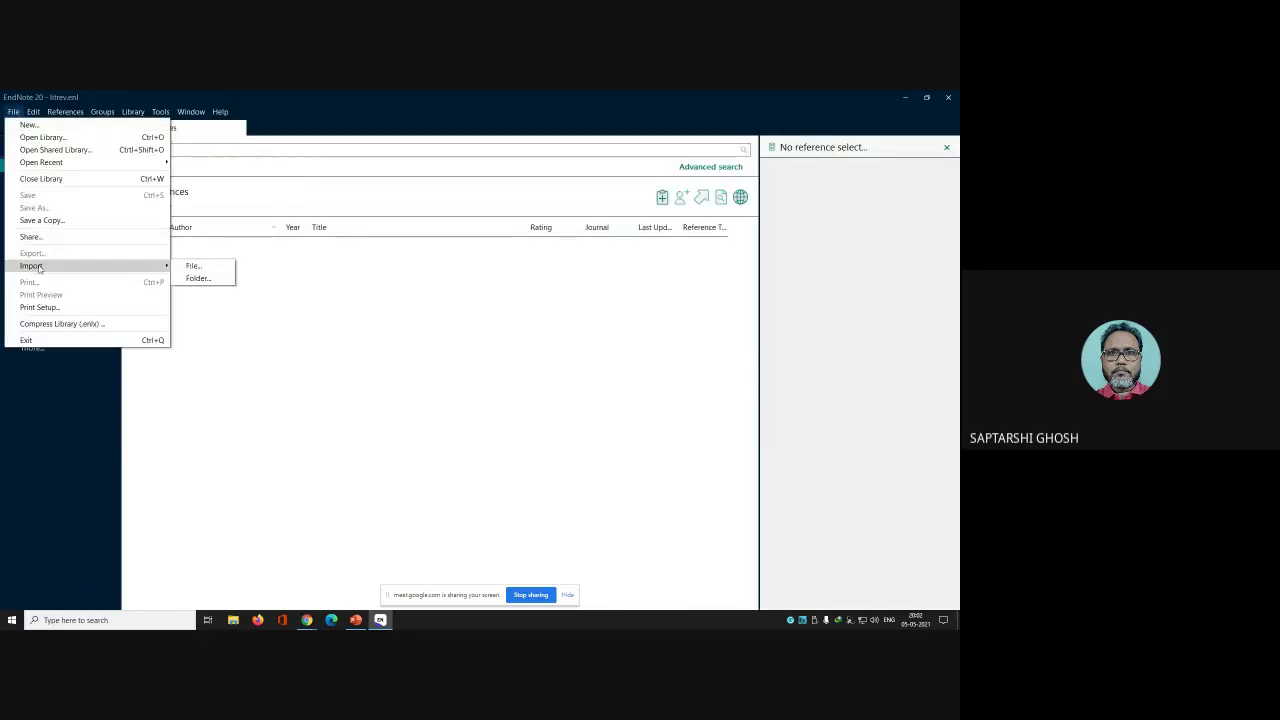
{"action": "left_click", "coordinate": [195, 264]}
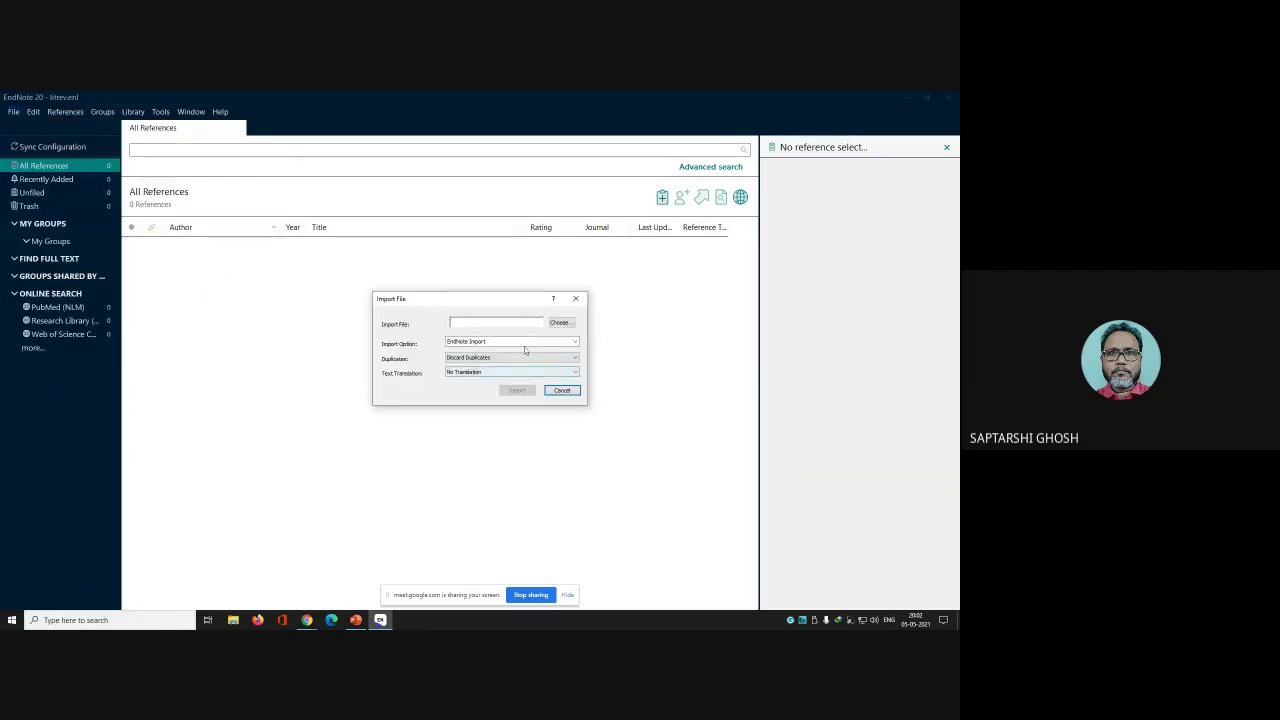
{"action": "left_click", "coordinate": [559, 323]}
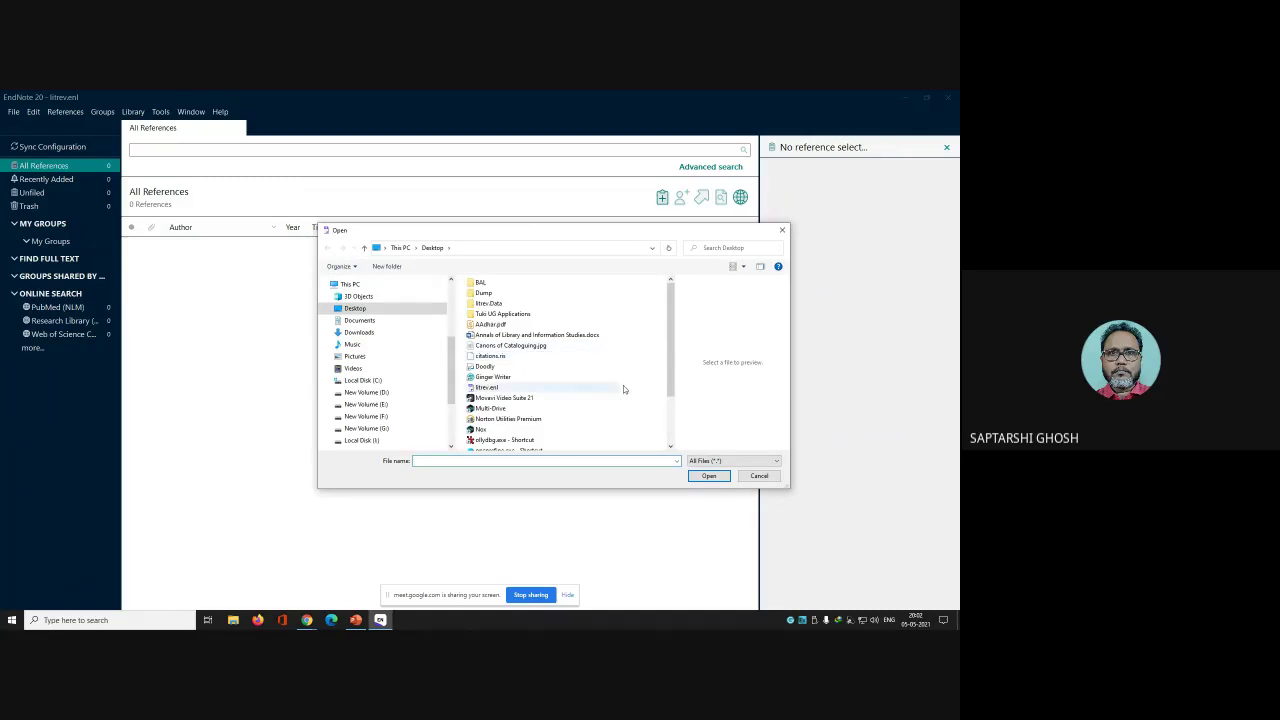
{"action": "left_click_drag", "start_coordinate": [669, 388], "coordinate": [669, 432]}
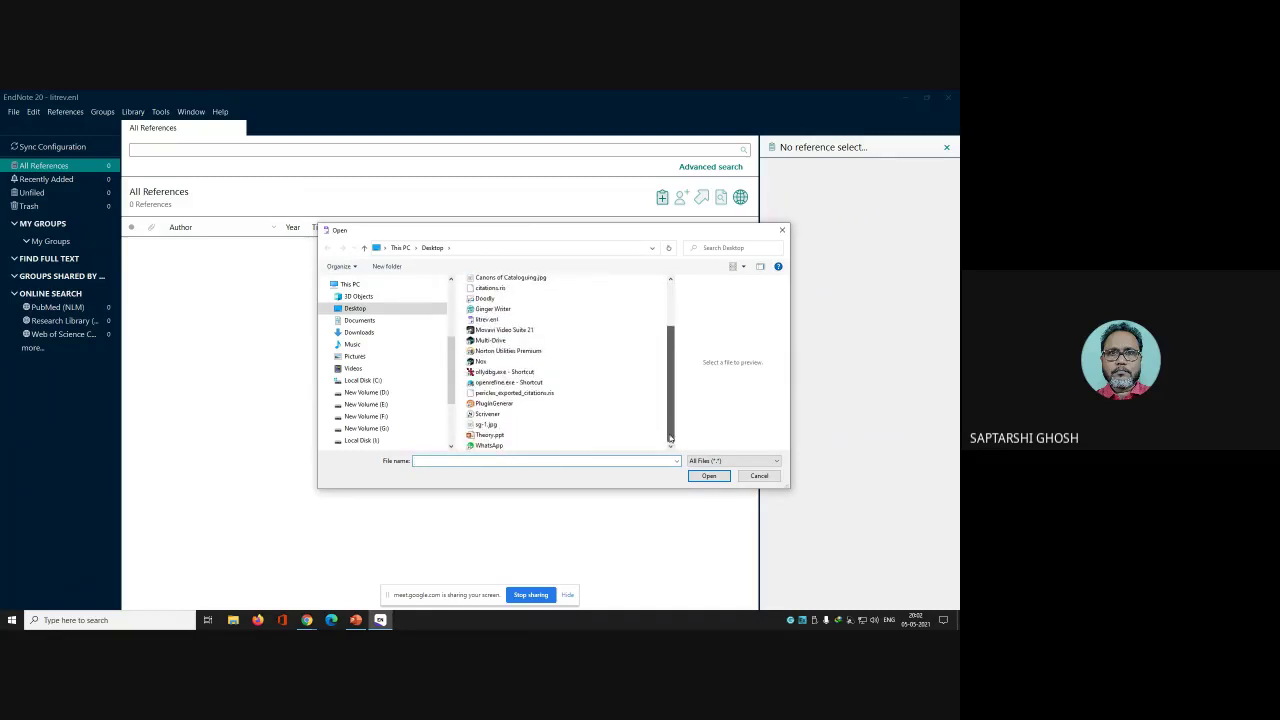
{"action": "left_click", "coordinate": [510, 393]}
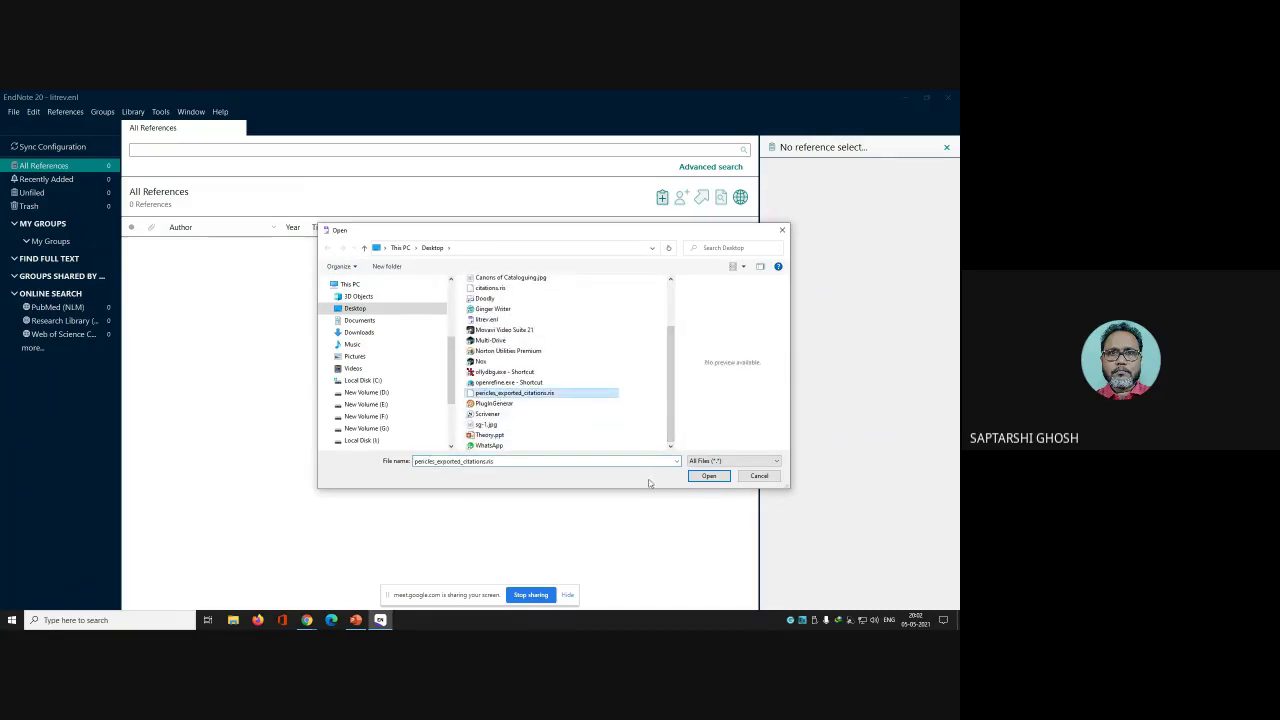
{"action": "left_click", "coordinate": [708, 476]}
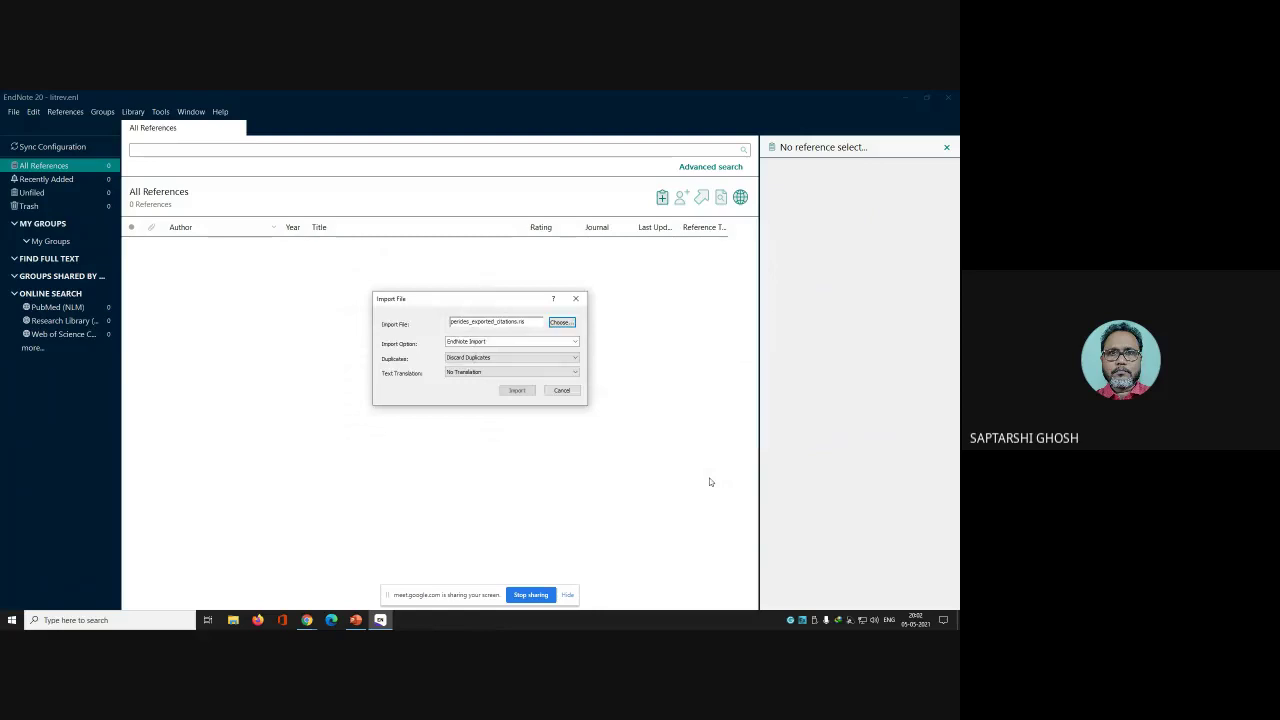
{"action": "left_click", "coordinate": [575, 342]}
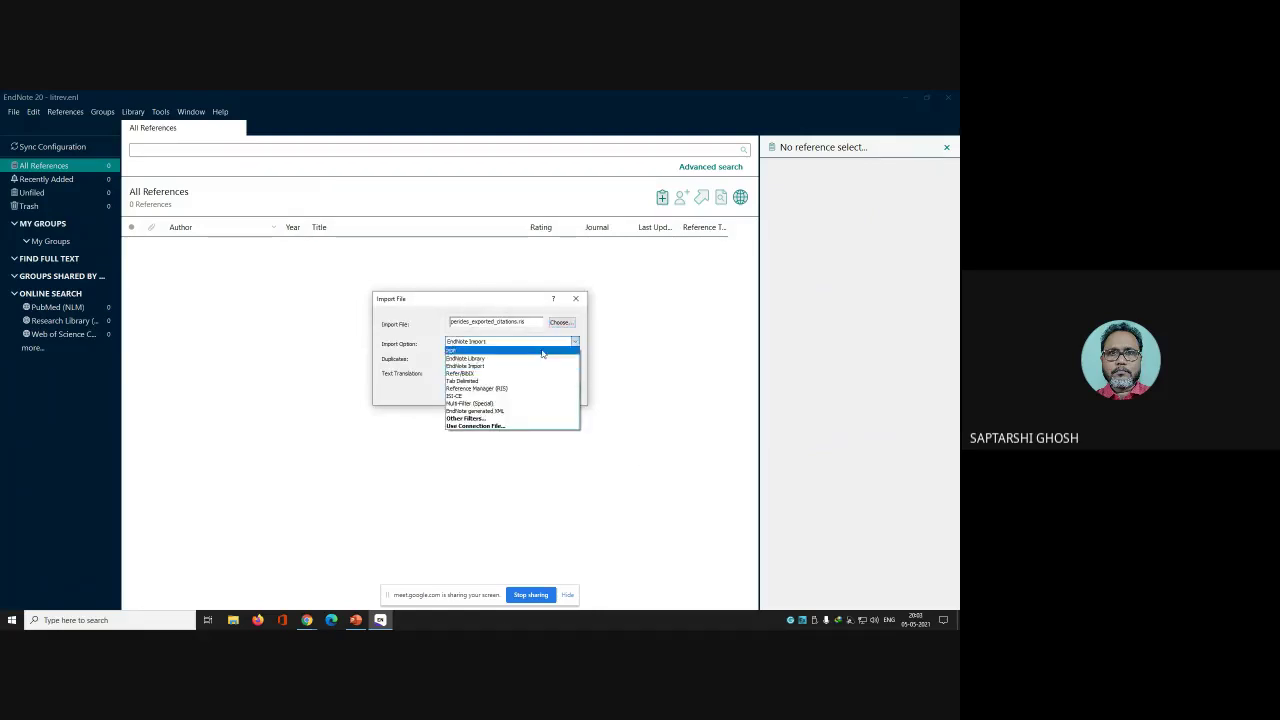
{"action": "left_click", "coordinate": [480, 391]}
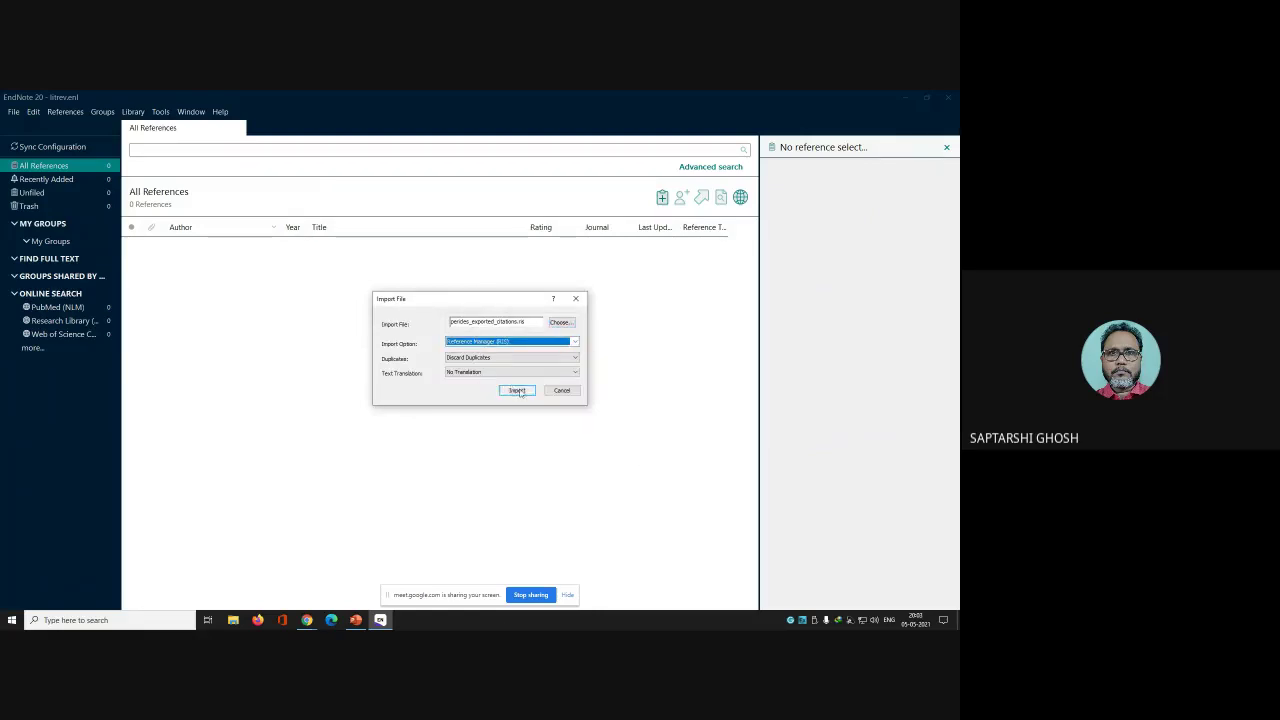
{"action": "left_click", "coordinate": [518, 391]}
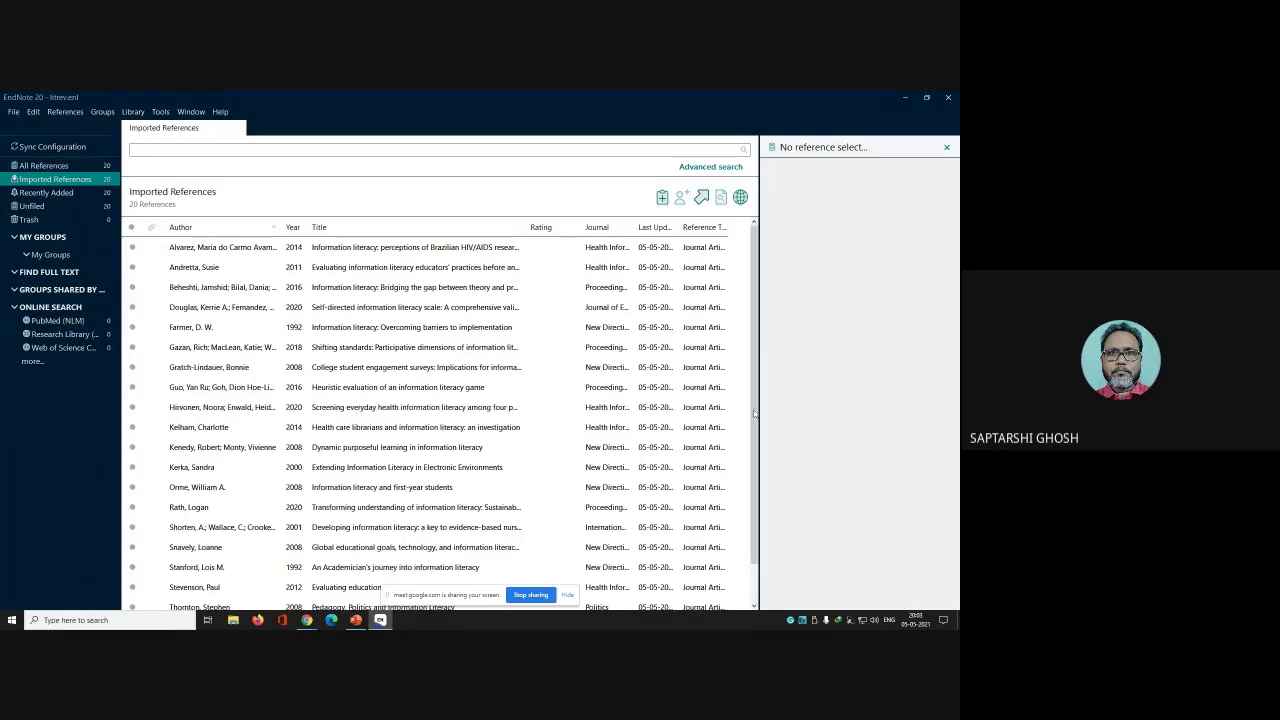
Import citations.ris from the desktop using the Reference Manager (RIS) option, Discard Duplicates and No Translation
{"action": "mouse_move", "coordinate": [755, 413]}
{"action": "left_mouse_down"}
{"action": "mouse_move", "coordinate": [755, 453]}
{"action": "mouse_move", "coordinate": [755, 413]}
{"action": "left_mouse_up"}
{"action": "left_click", "coordinate": [15, 112]}
{"action": "mouse_move", "coordinate": [38, 268]}
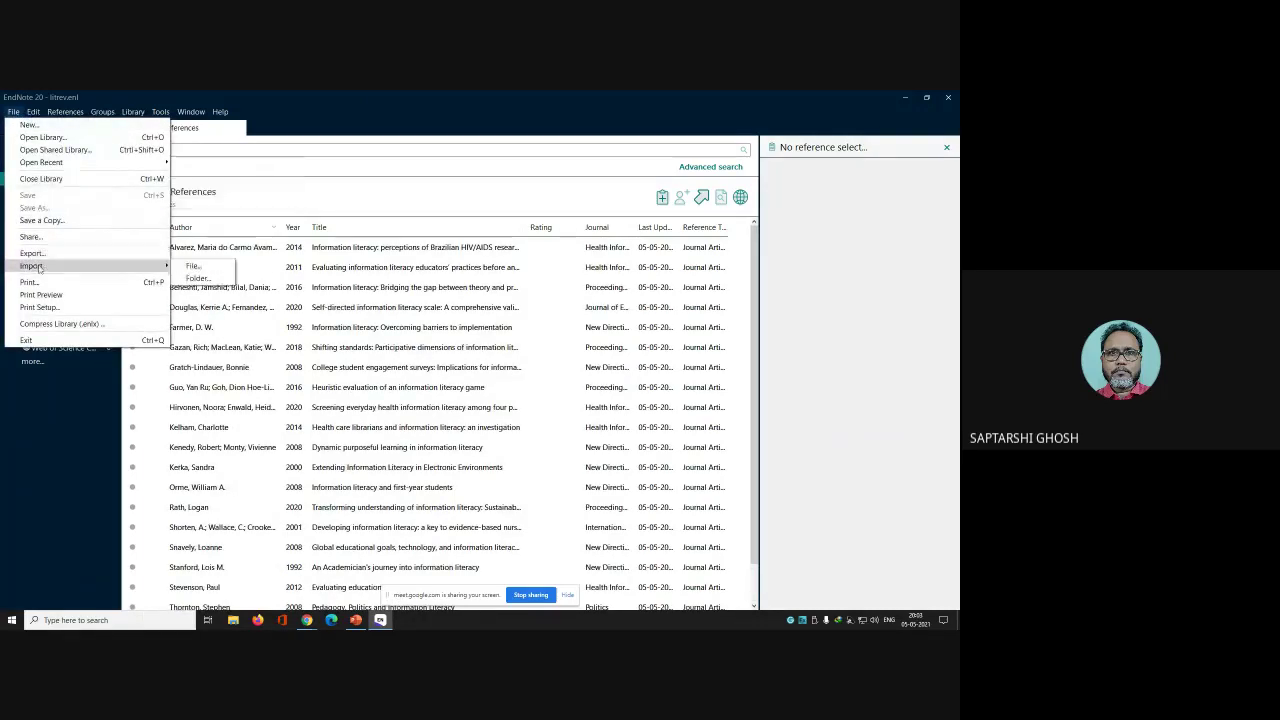
{"action": "left_click", "coordinate": [192, 266]}
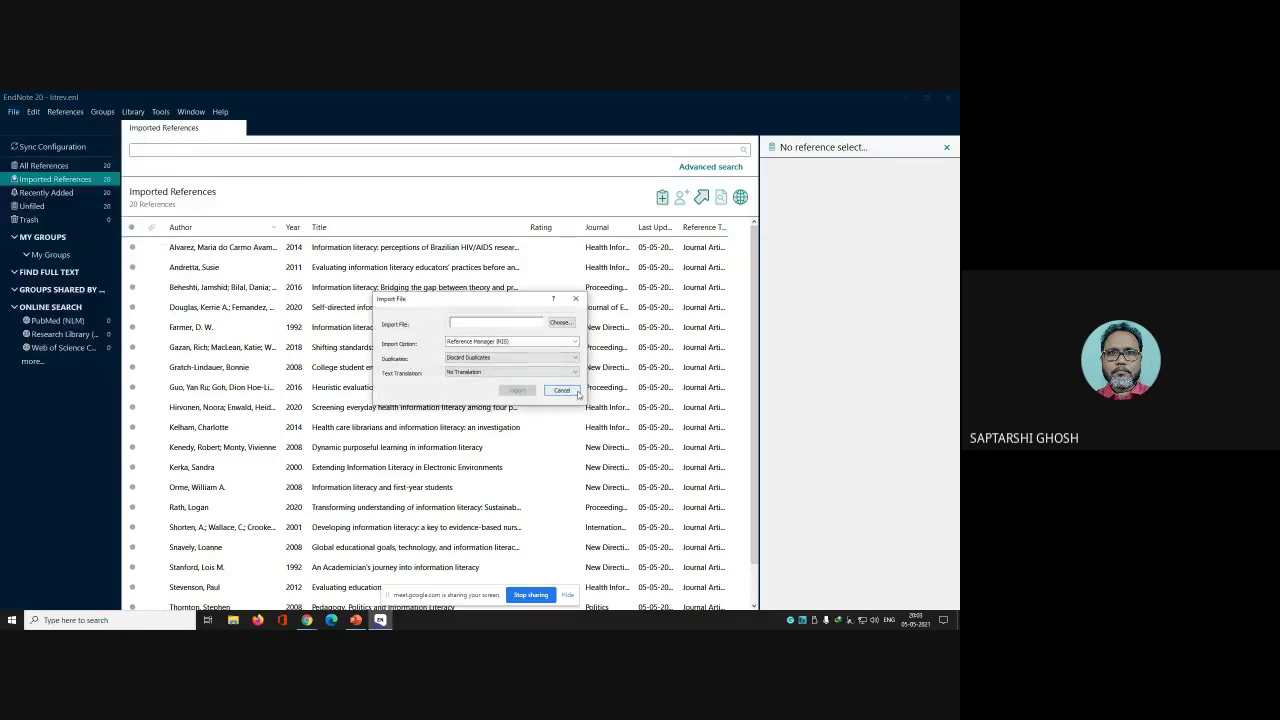
{"action": "left_click", "coordinate": [558, 323]}
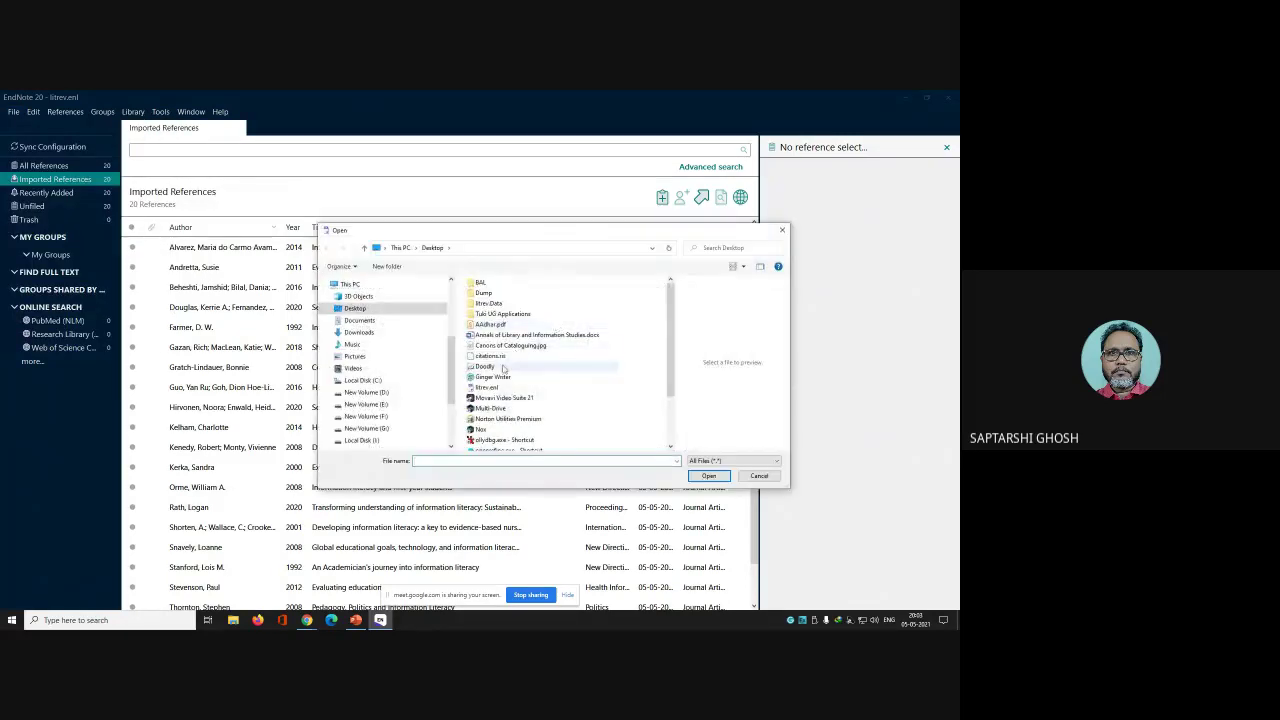
{"action": "left_click", "coordinate": [490, 356]}
{"action": "left_click", "coordinate": [708, 476]}
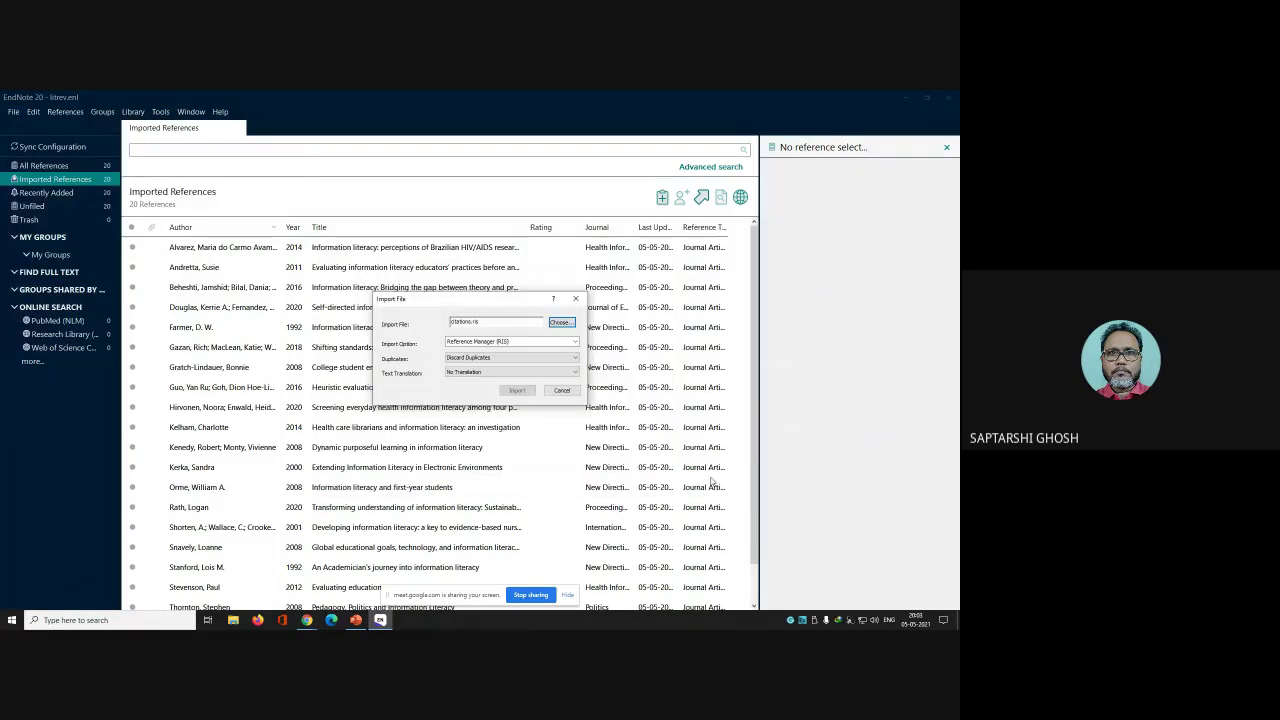
{"action": "left_click", "coordinate": [516, 390]}
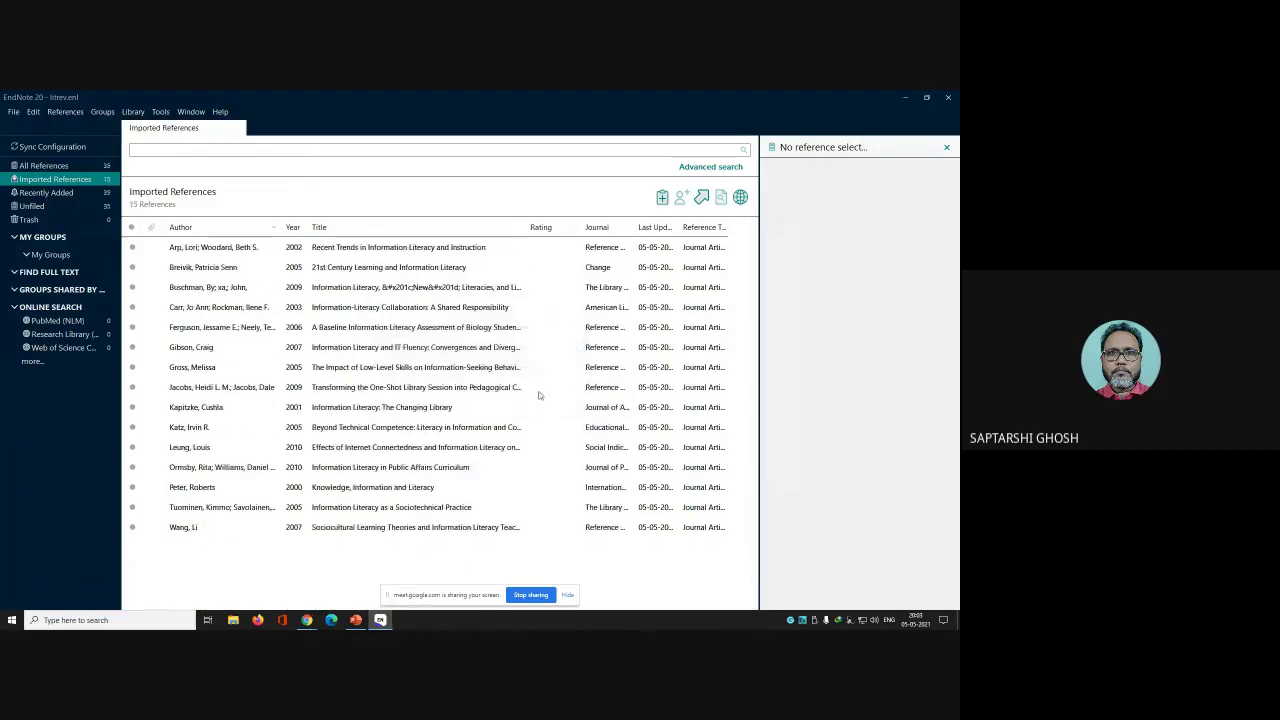
Review the All References, Imported References and Recently Added lists, ending on the full reference list
{"action": "left_click", "coordinate": [75, 166]}
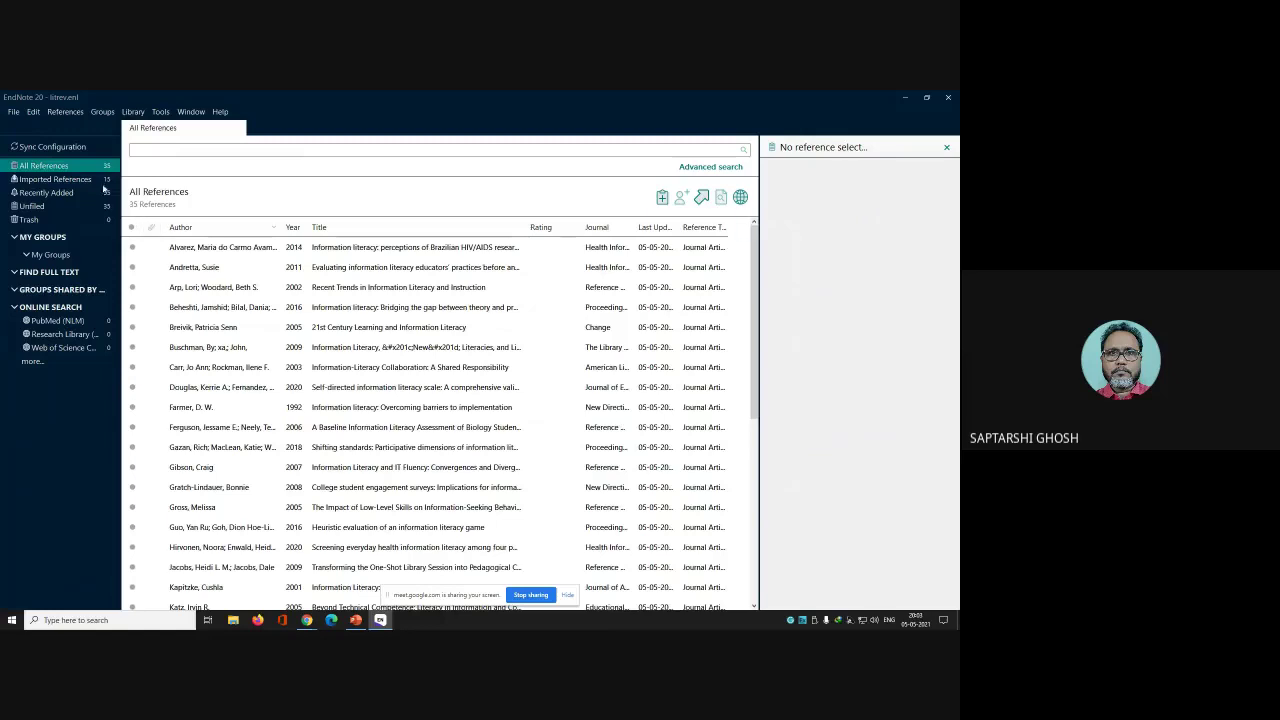
{"action": "left_click", "coordinate": [55, 179]}
{"action": "left_click", "coordinate": [52, 193]}
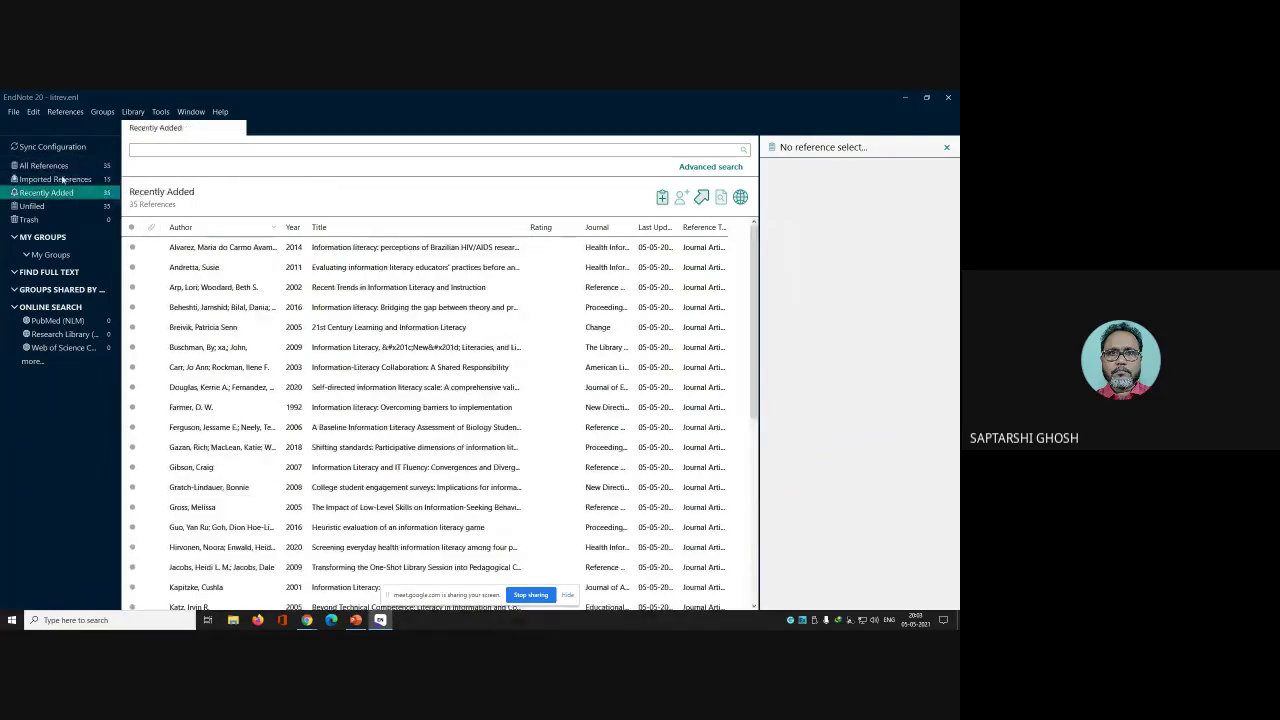
{"action": "left_click", "coordinate": [44, 166]}
{"action": "mouse_move", "coordinate": [752, 256]}
{"action": "left_mouse_down"}
{"action": "mouse_move", "coordinate": [752, 420]}
{"action": "mouse_move", "coordinate": [752, 250]}
{"action": "left_mouse_up"}
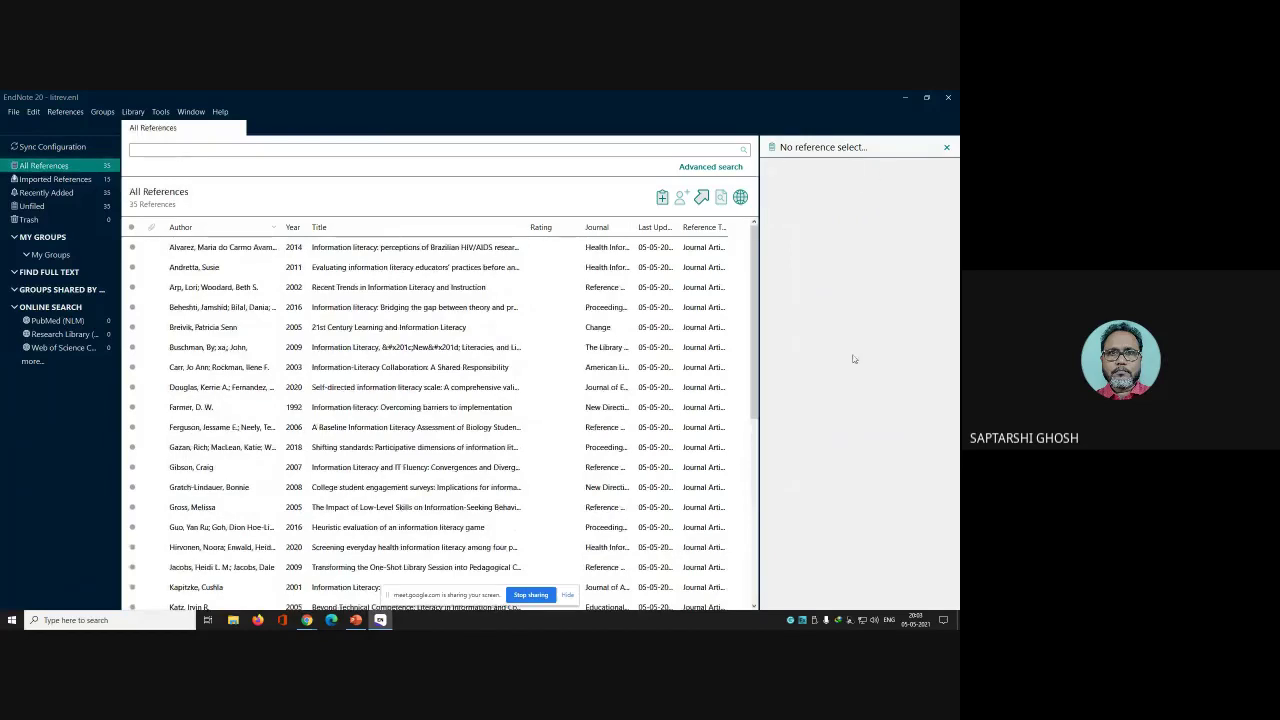
Read the summary and abstract of the 2014 article on Brazilian HIV/AIDS researchers' perceptions of information literacy
{"action": "left_click", "coordinate": [210, 250]}
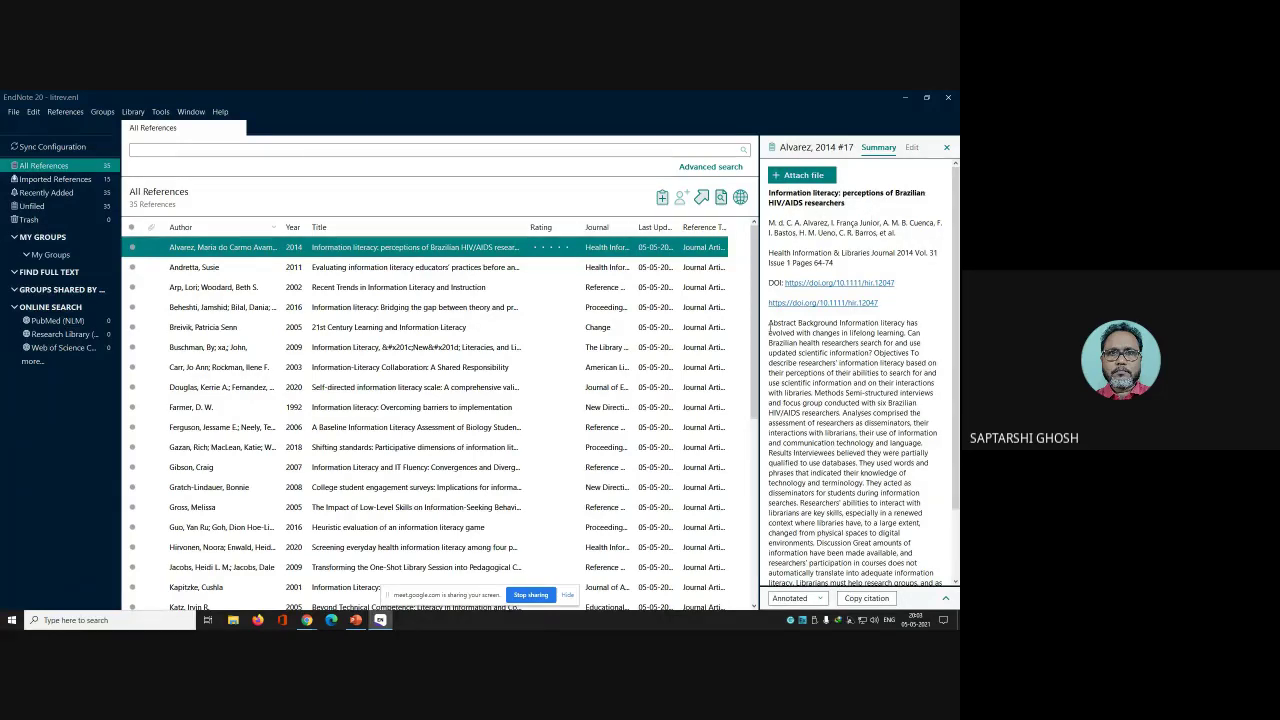
{"action": "left_click_drag", "start_coordinate": [769, 332], "coordinate": [813, 512]}
{"action": "scroll", "coordinate": [957, 310], "scroll_direction": "down", "scroll_amount": 2}
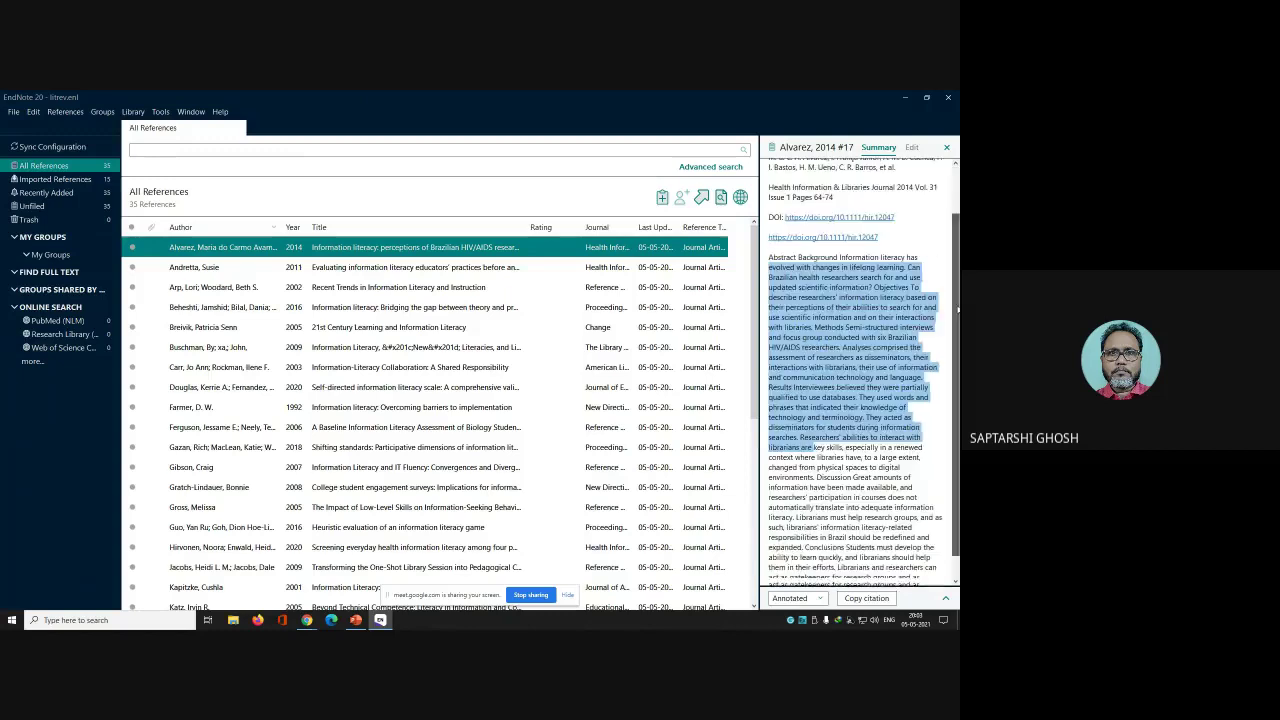
{"action": "scroll", "coordinate": [957, 310], "scroll_direction": "down", "scroll_amount": 1}
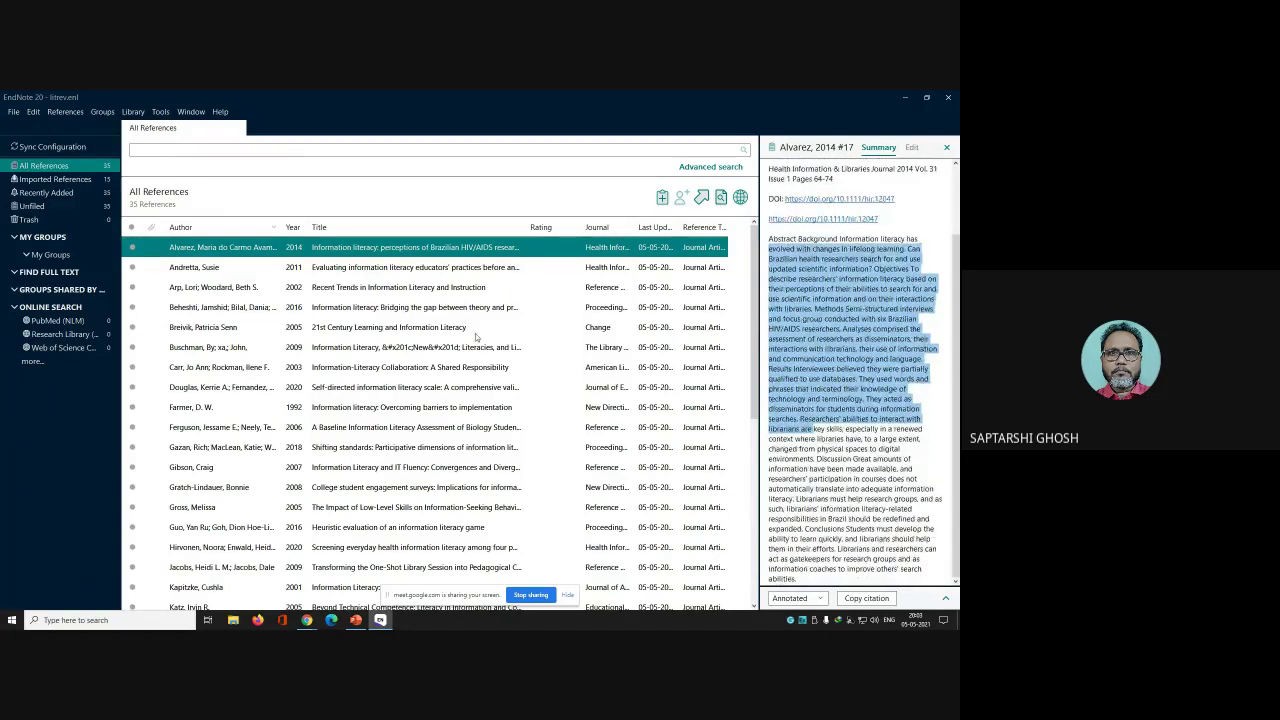
Compare the summaries of the following references down to "Shifting standards: Participatory dimensions of information literacy", checking which include an abstract
{"action": "left_click", "coordinate": [407, 268]}
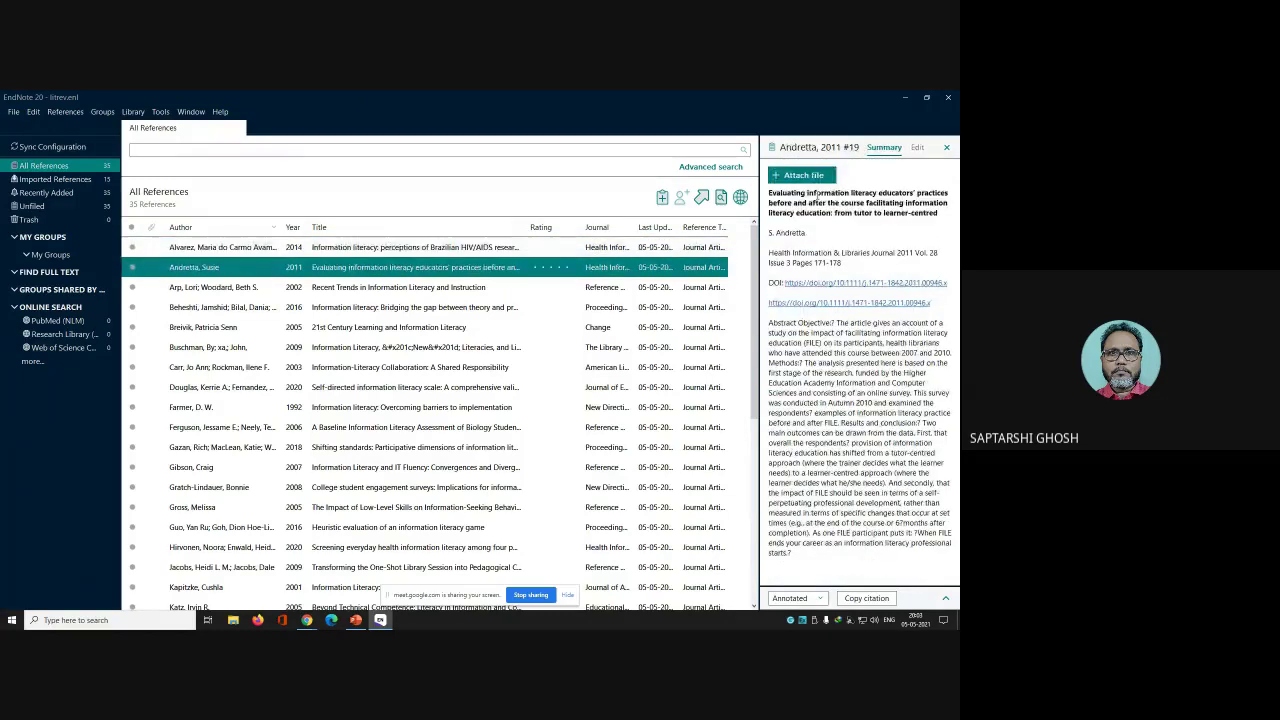
{"action": "left_click", "coordinate": [364, 286]}
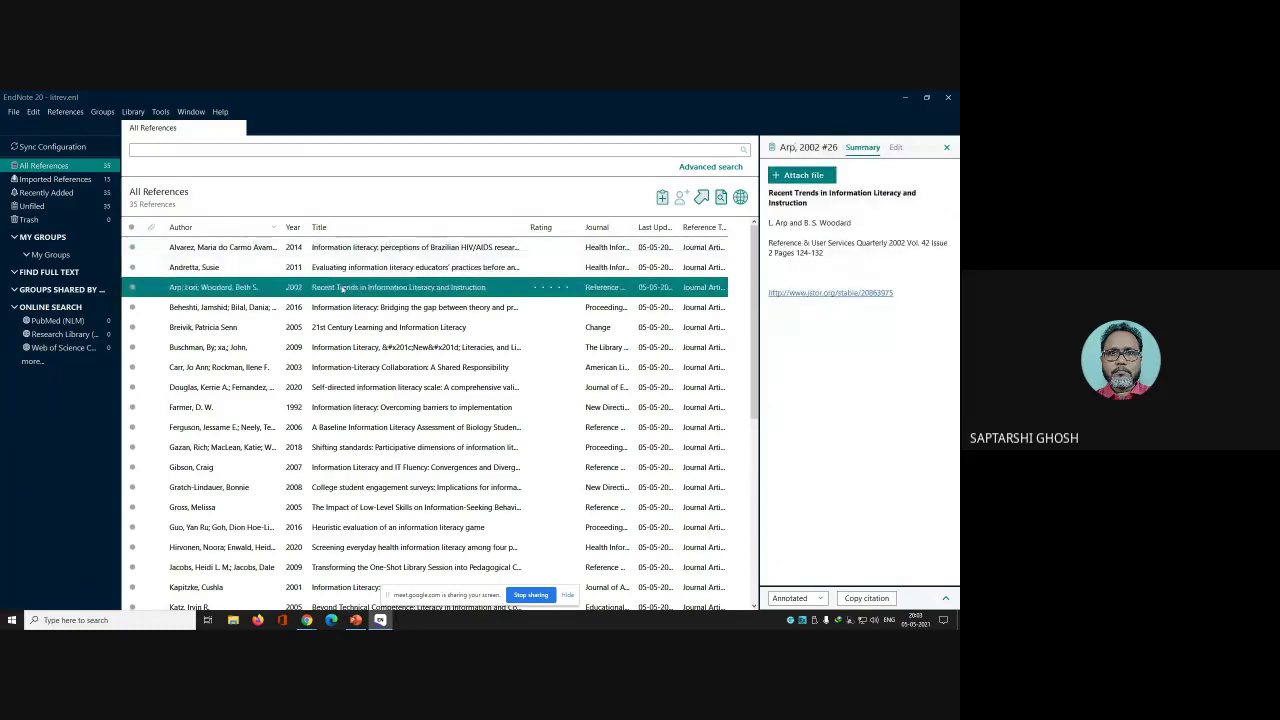
{"action": "left_click", "coordinate": [416, 308]}
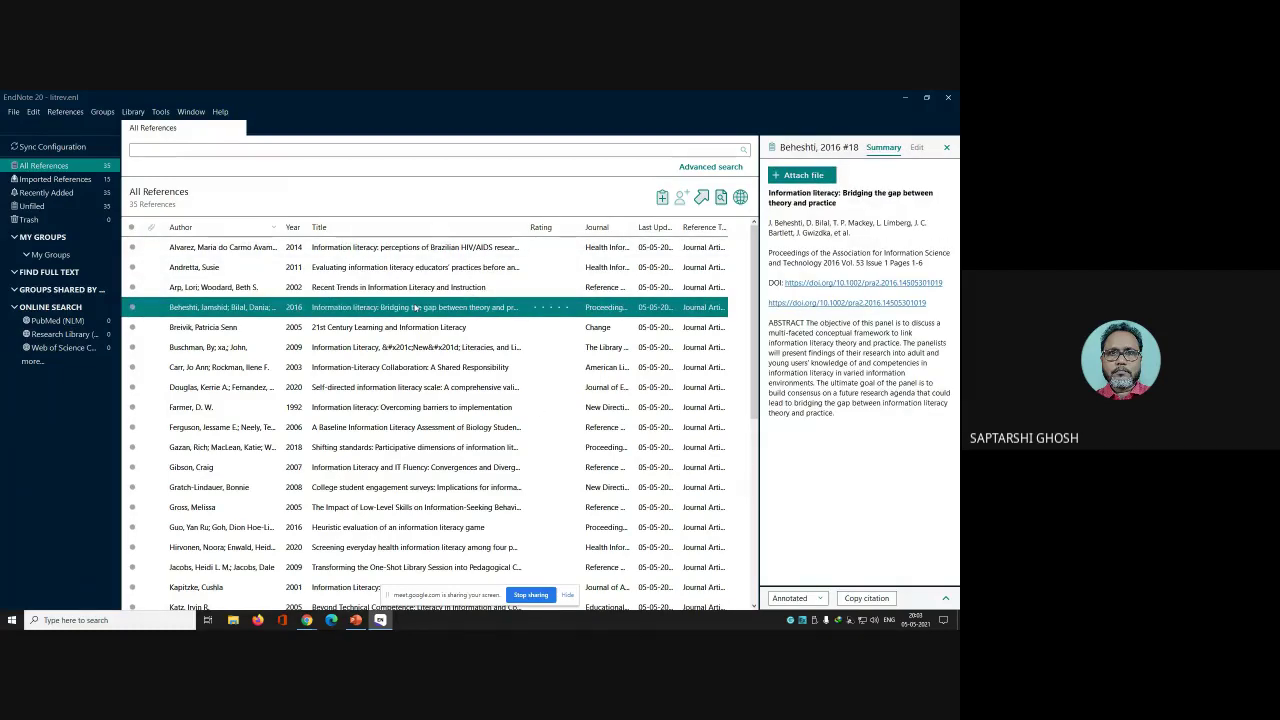
{"action": "left_click", "coordinate": [409, 333]}
{"action": "left_click", "coordinate": [407, 350]}
{"action": "left_click", "coordinate": [434, 372]}
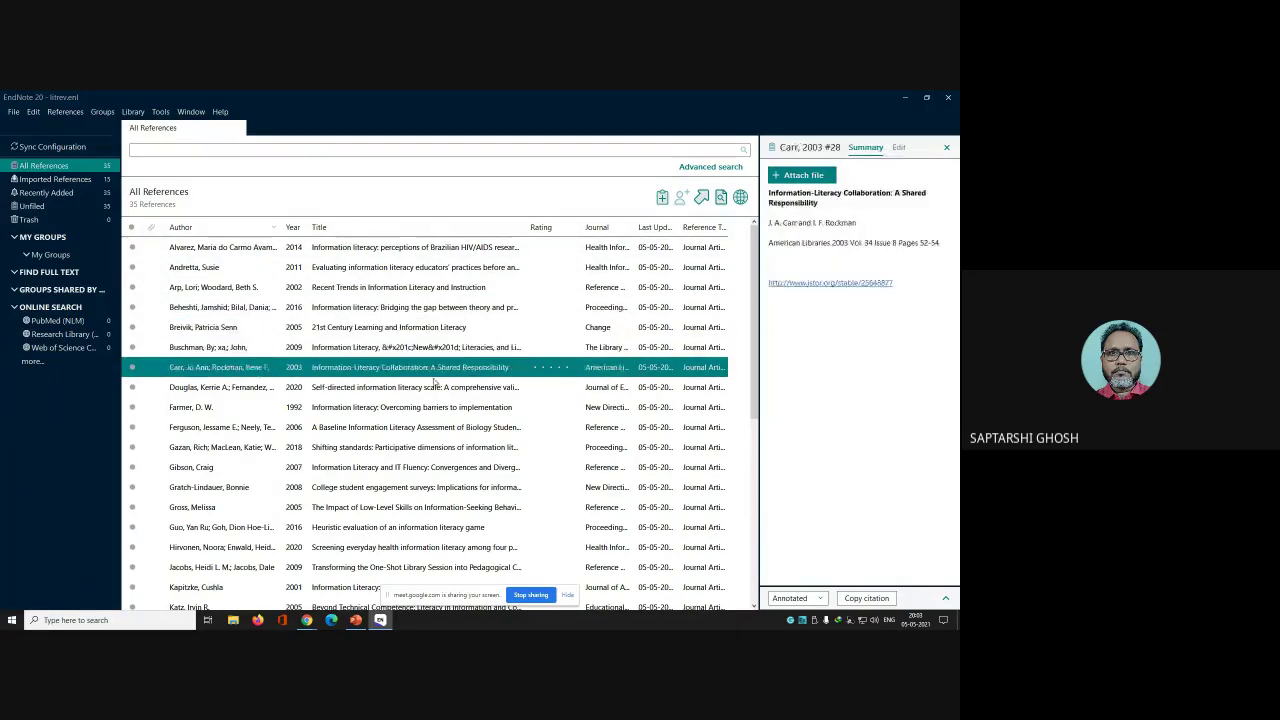
{"action": "left_click", "coordinate": [421, 334]}
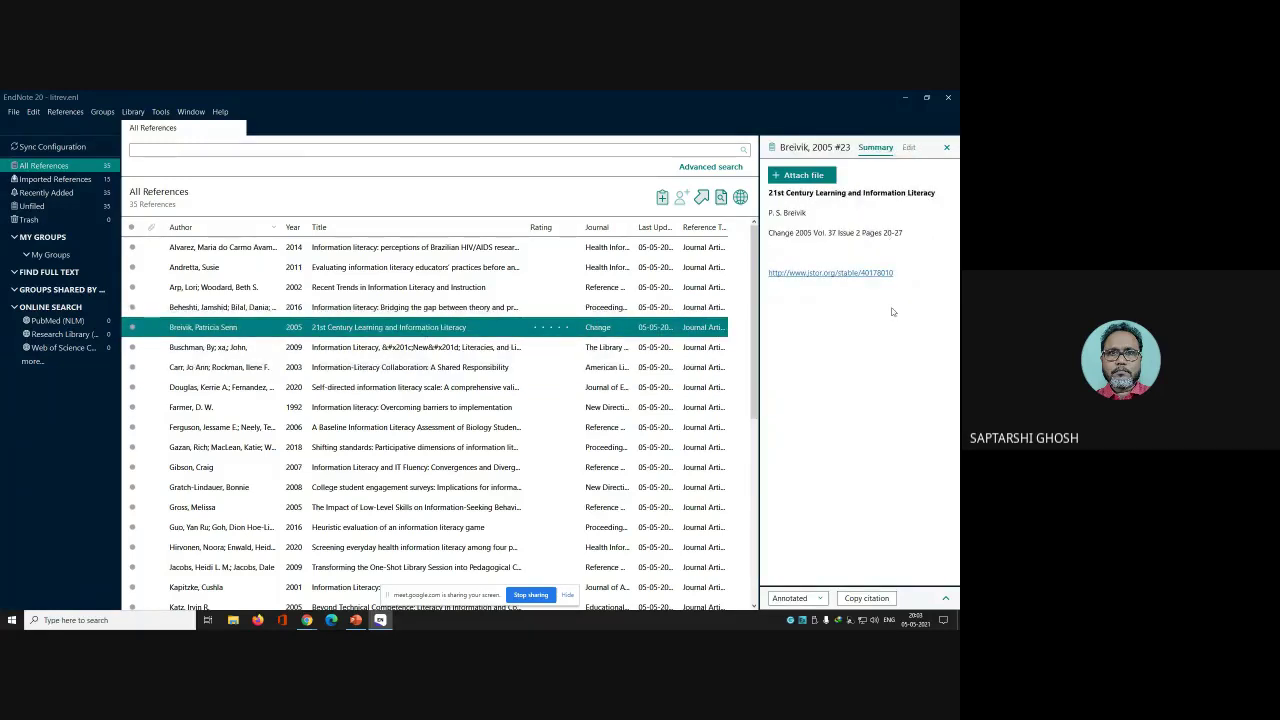
{"action": "left_click", "coordinate": [471, 348]}
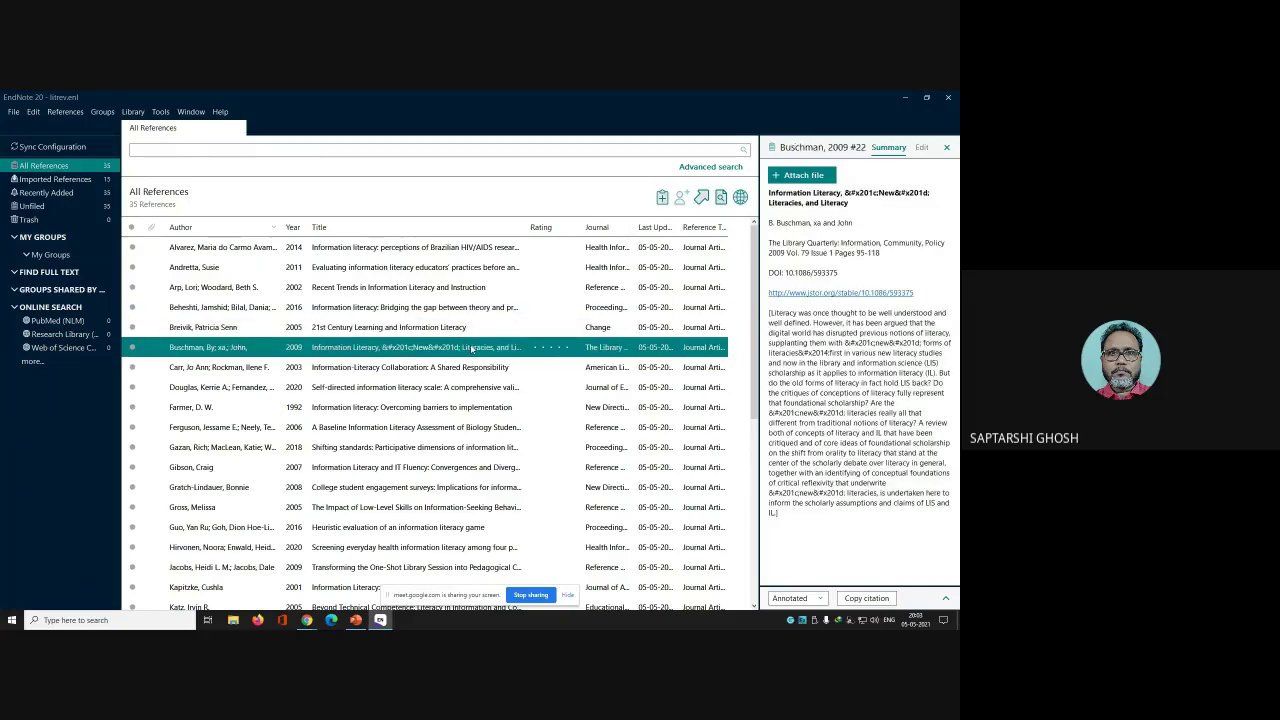
{"action": "left_click", "coordinate": [470, 368]}
{"action": "left_click", "coordinate": [455, 388]}
{"action": "left_click", "coordinate": [445, 407]}
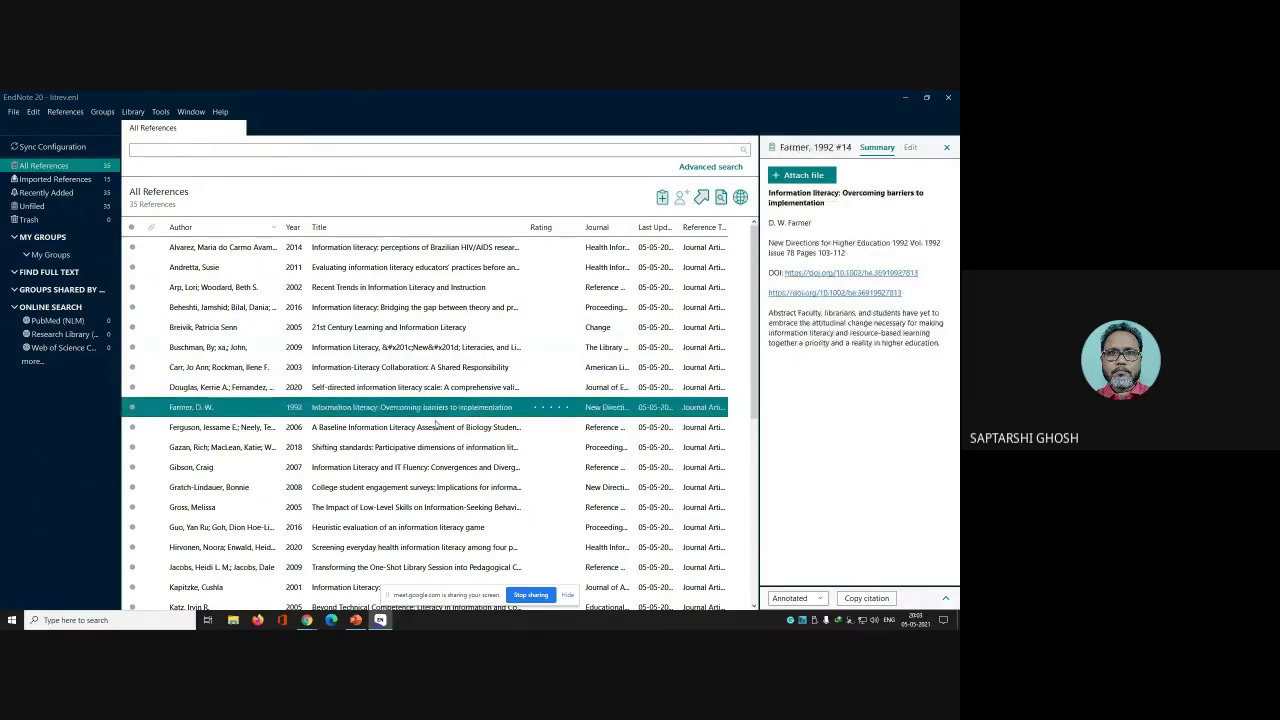
{"action": "left_click", "coordinate": [434, 428]}
{"action": "left_click", "coordinate": [428, 447]}
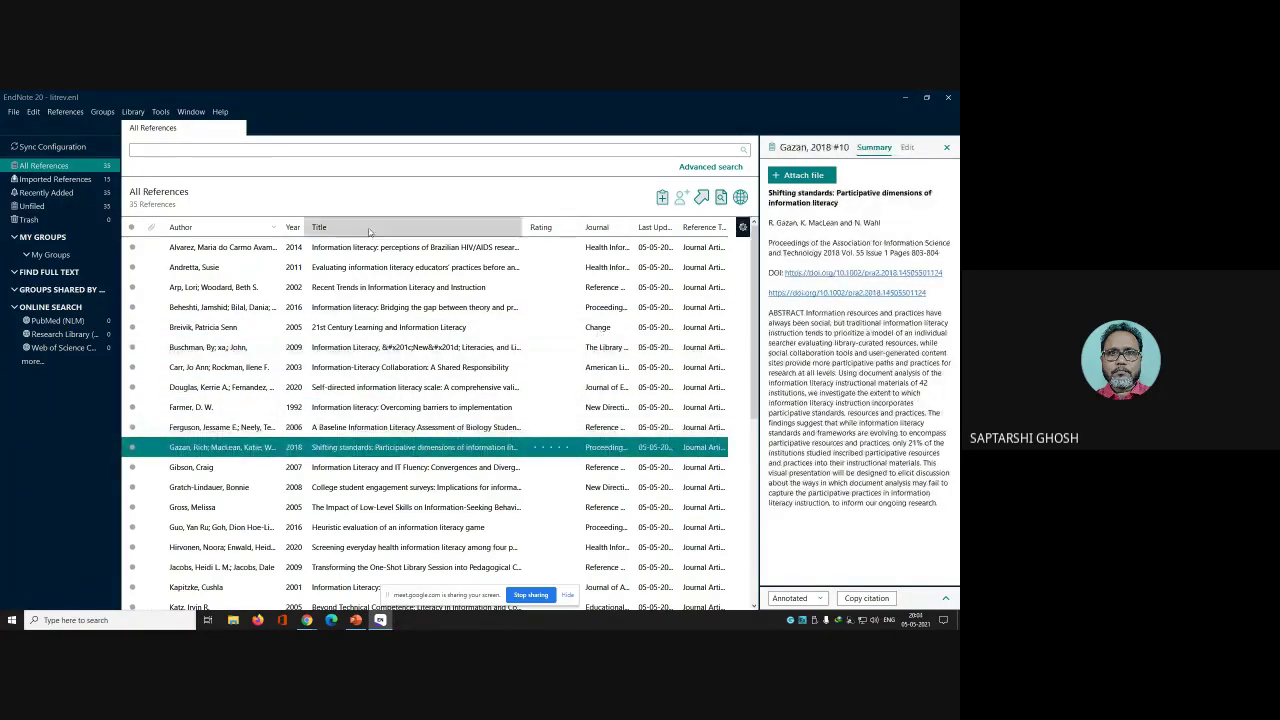
Open the 2014 Brazilian HIV/AIDS researchers reference for editing and examine its bibliographic fields, keywords and abstract
{"action": "left_click", "coordinate": [240, 250]}
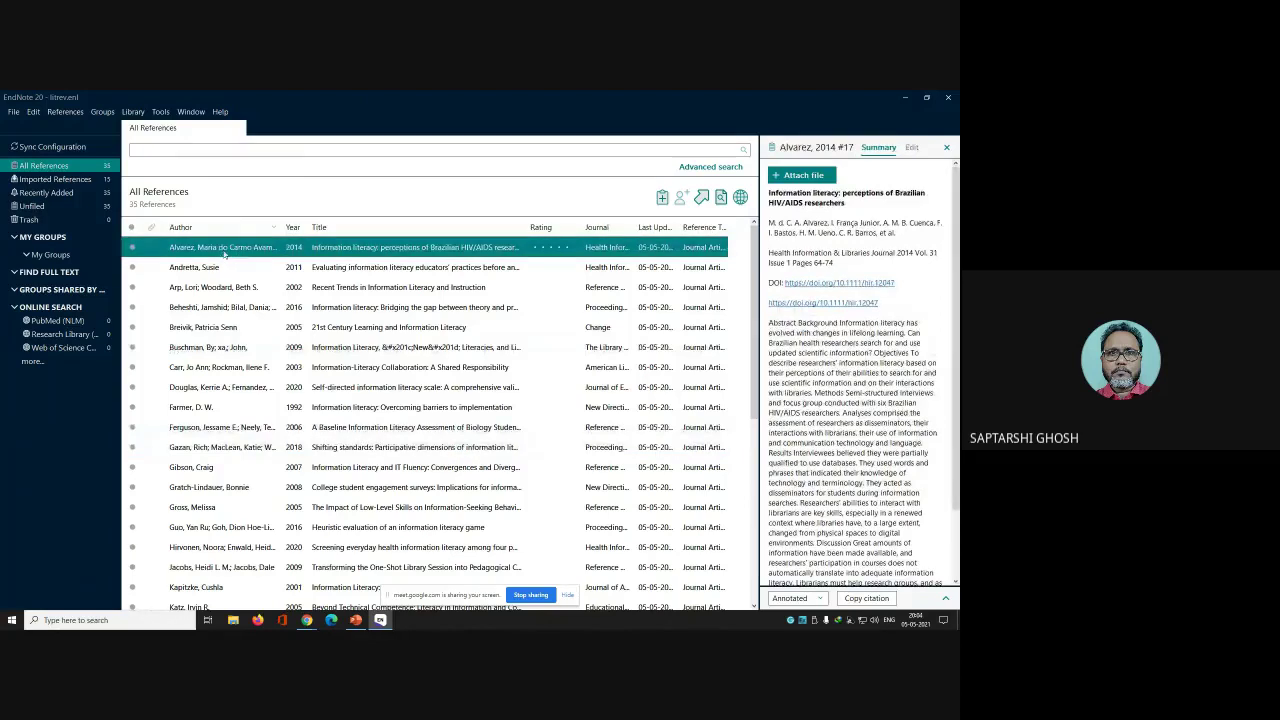
{"action": "right_click", "coordinate": [225, 254]}
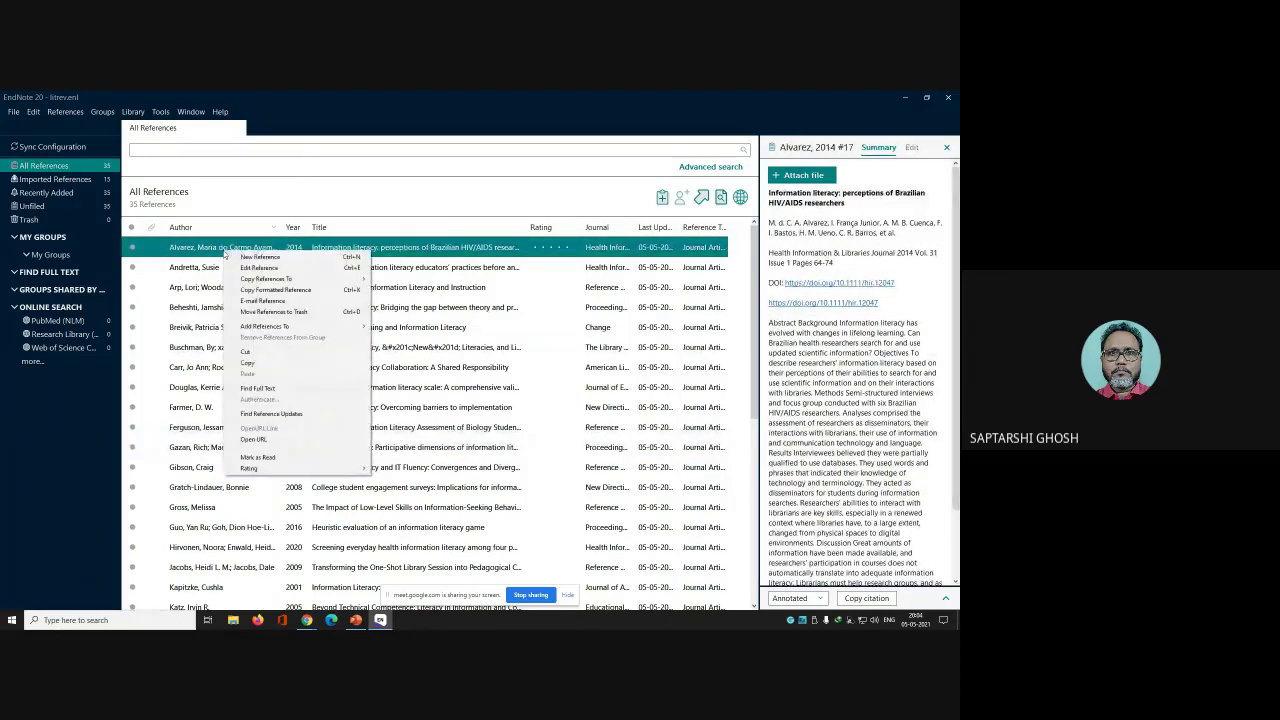
{"action": "left_click", "coordinate": [252, 268]}
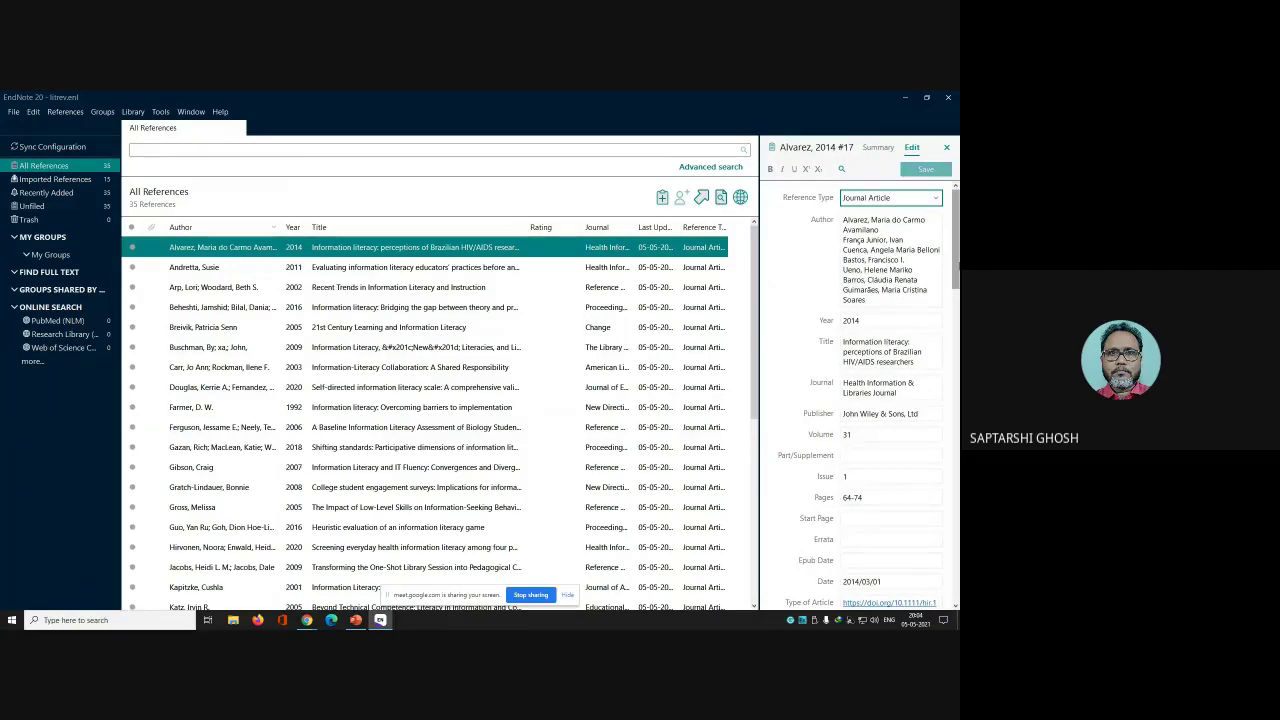
{"action": "left_click_drag", "start_coordinate": [955, 205], "coordinate": [956, 240]}
{"action": "scroll", "coordinate": [956, 240], "scroll_direction": "up", "scroll_amount": 1}
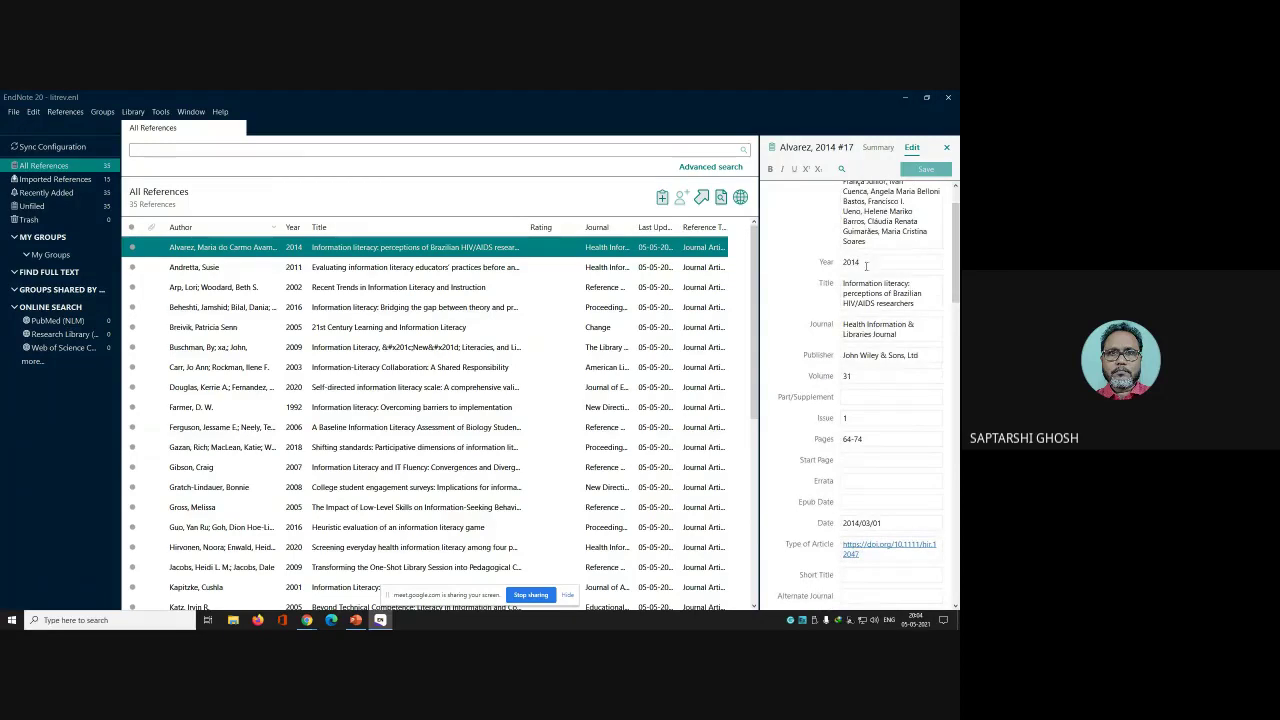
{"action": "scroll", "coordinate": [903, 295], "scroll_direction": "down", "scroll_amount": 3}
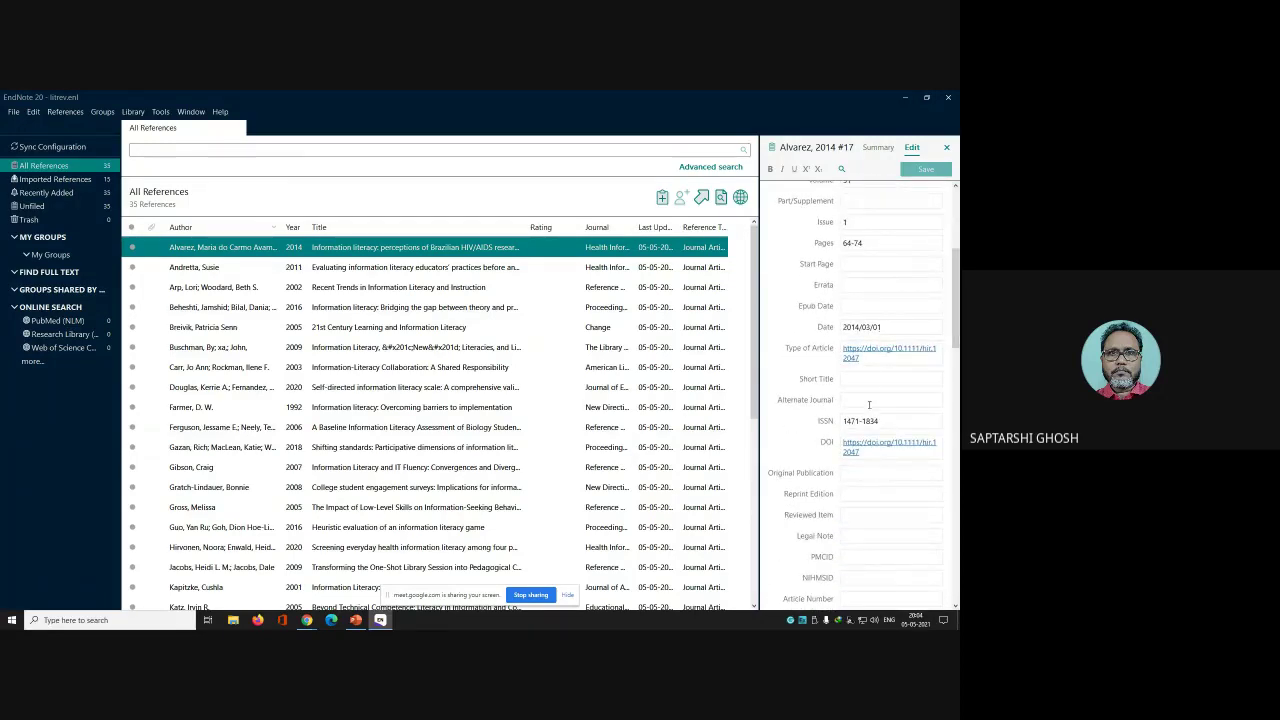
{"action": "scroll", "coordinate": [858, 525], "scroll_direction": "down", "scroll_amount": 4}
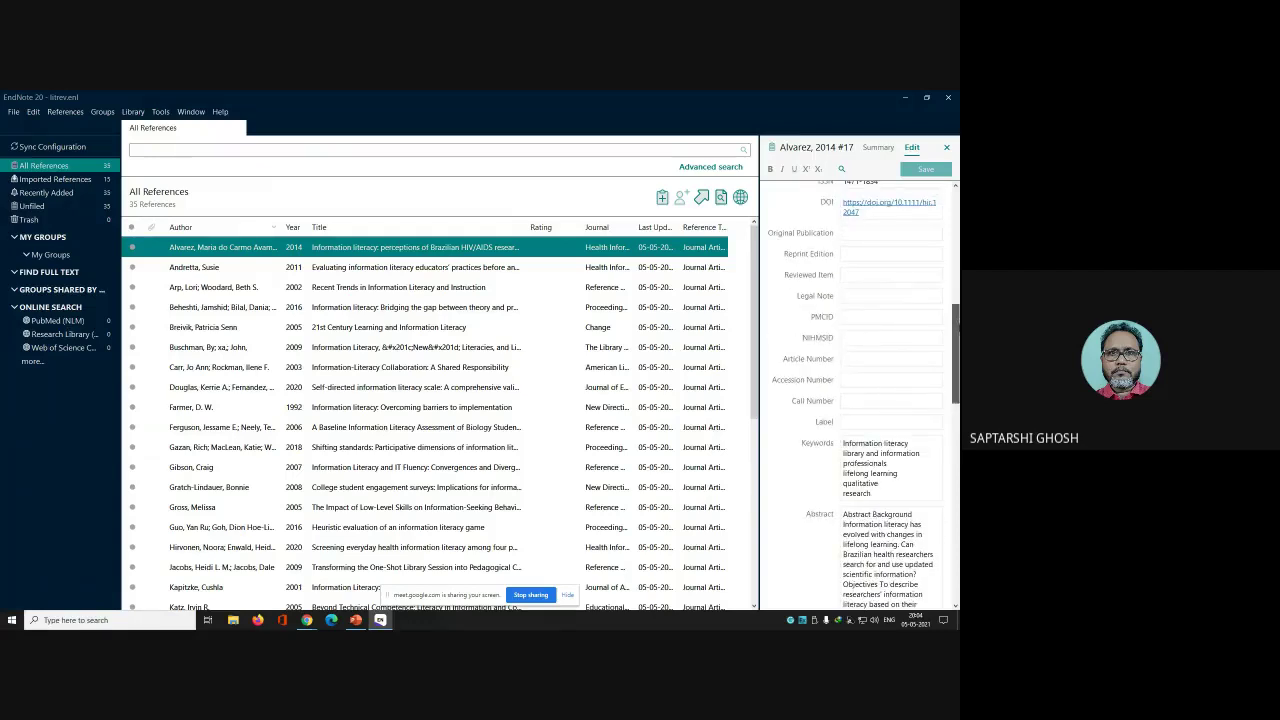
{"action": "scroll", "coordinate": [921, 315], "scroll_direction": "down", "scroll_amount": 2}
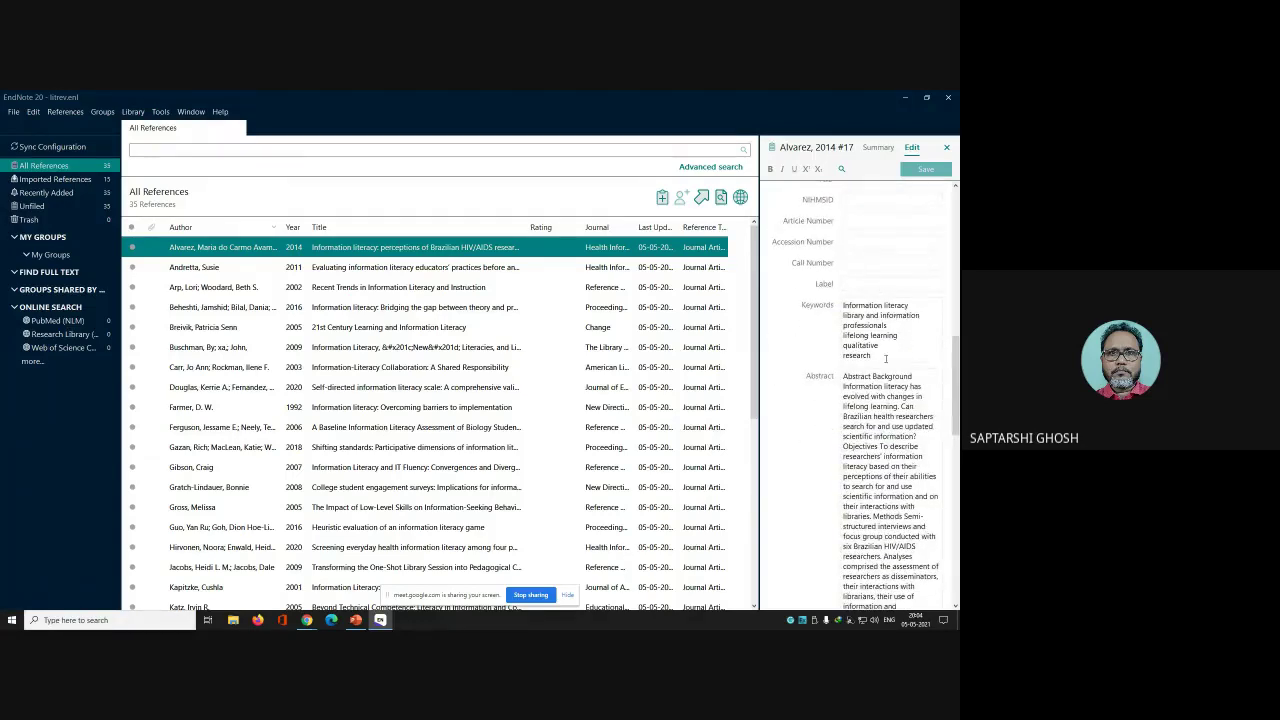
Examine the keywords and abstract fields of the 2011 educators' practices reference and "Recent Trends in Information Literacy and Instruction"
{"action": "left_click", "coordinate": [425, 268]}
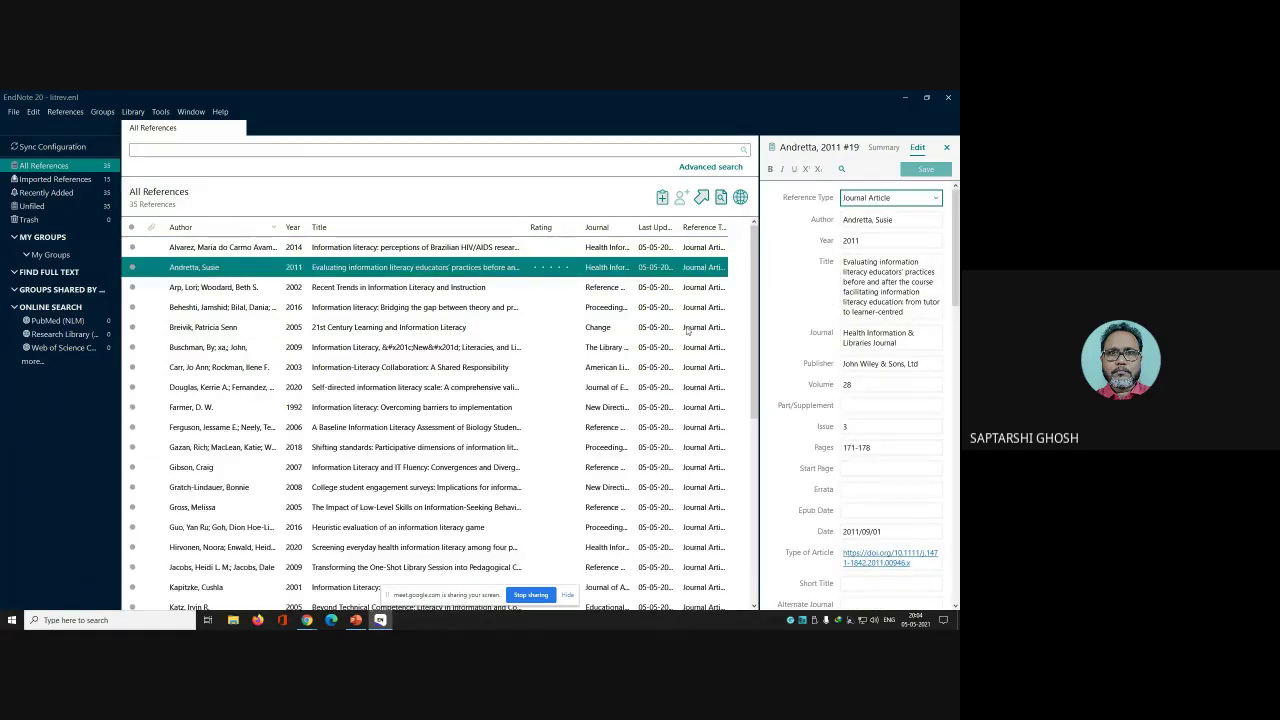
{"action": "scroll", "coordinate": [951, 280], "scroll_direction": "down", "scroll_amount": 5}
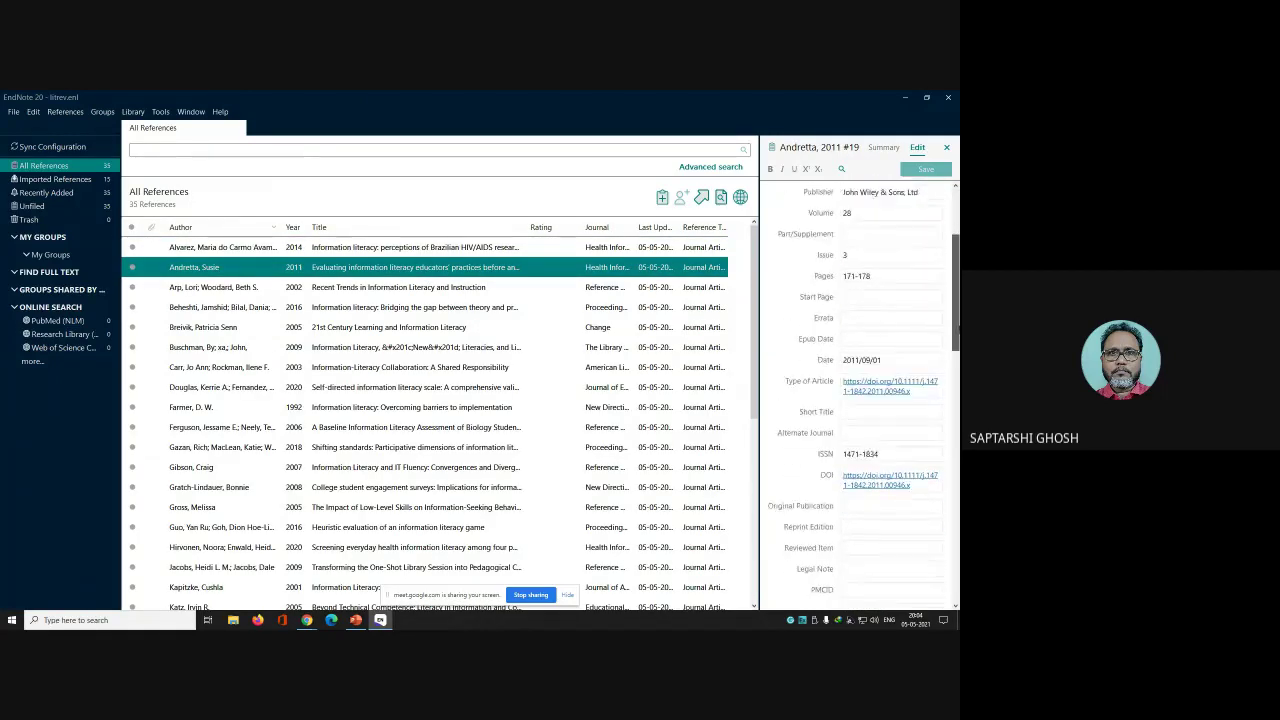
{"action": "scroll", "coordinate": [853, 420], "scroll_direction": "down", "scroll_amount": 3}
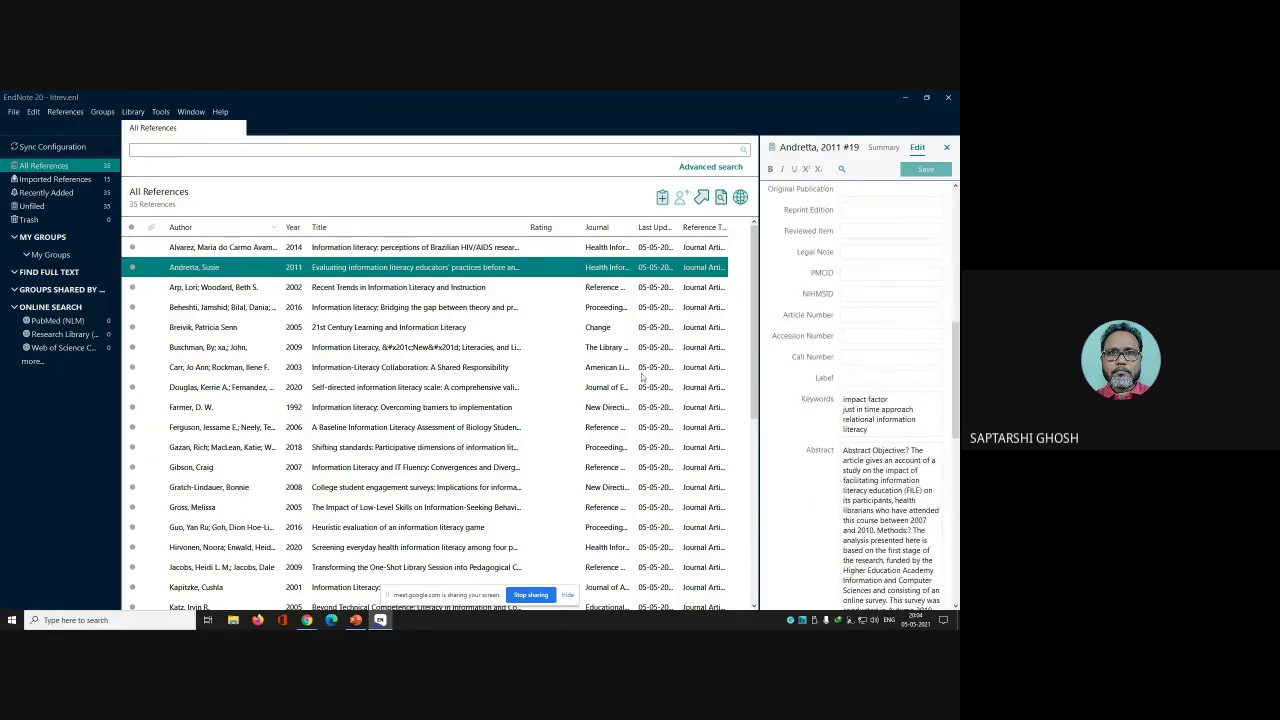
{"action": "left_click", "coordinate": [409, 290]}
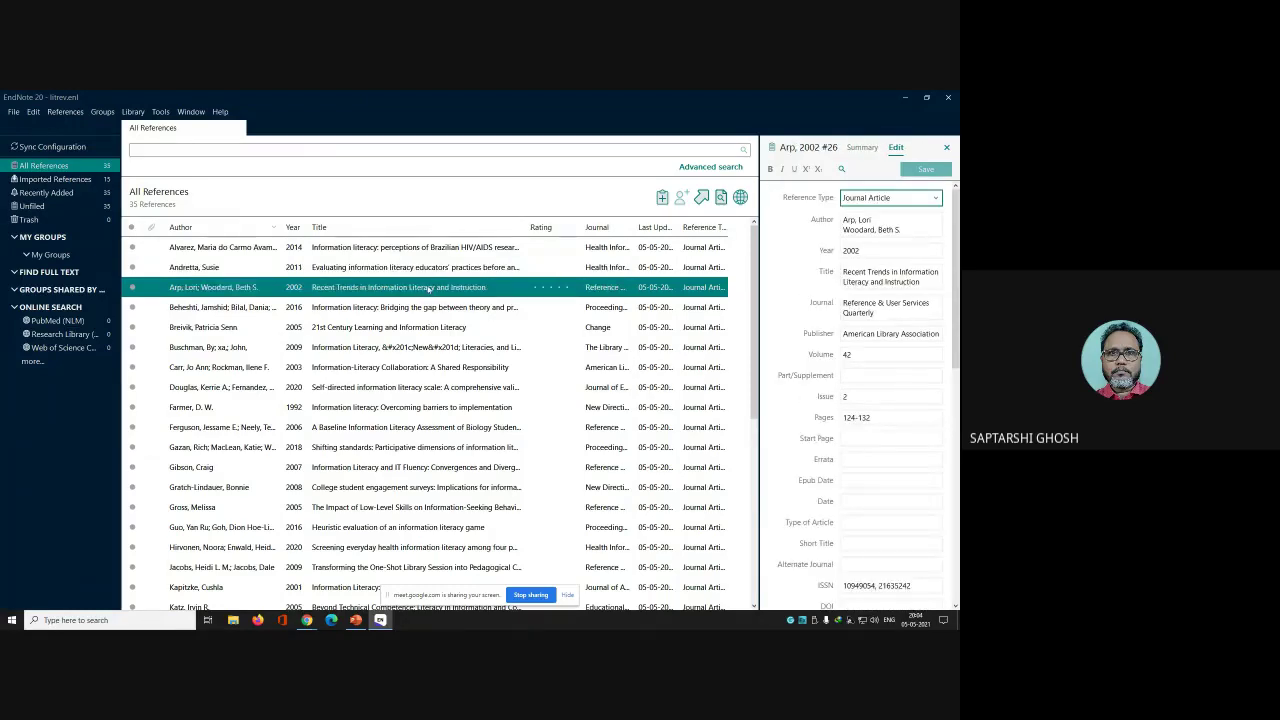
{"action": "left_click_drag", "start_coordinate": [958, 346], "coordinate": [958, 512]}
{"action": "left_click", "coordinate": [857, 429]}
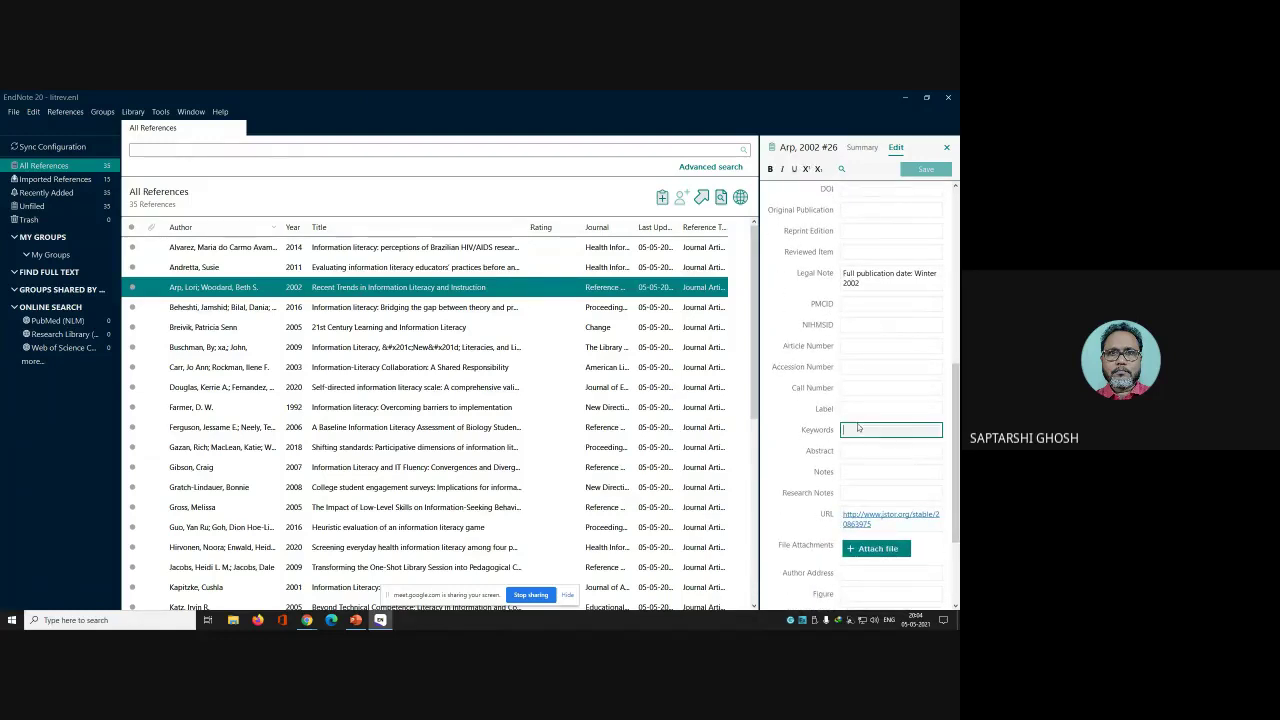
Inspect the keywords, abstract and remaining fields of "Information literacy: Bridging the gap between theory and practice"
{"action": "left_click", "coordinate": [367, 307]}
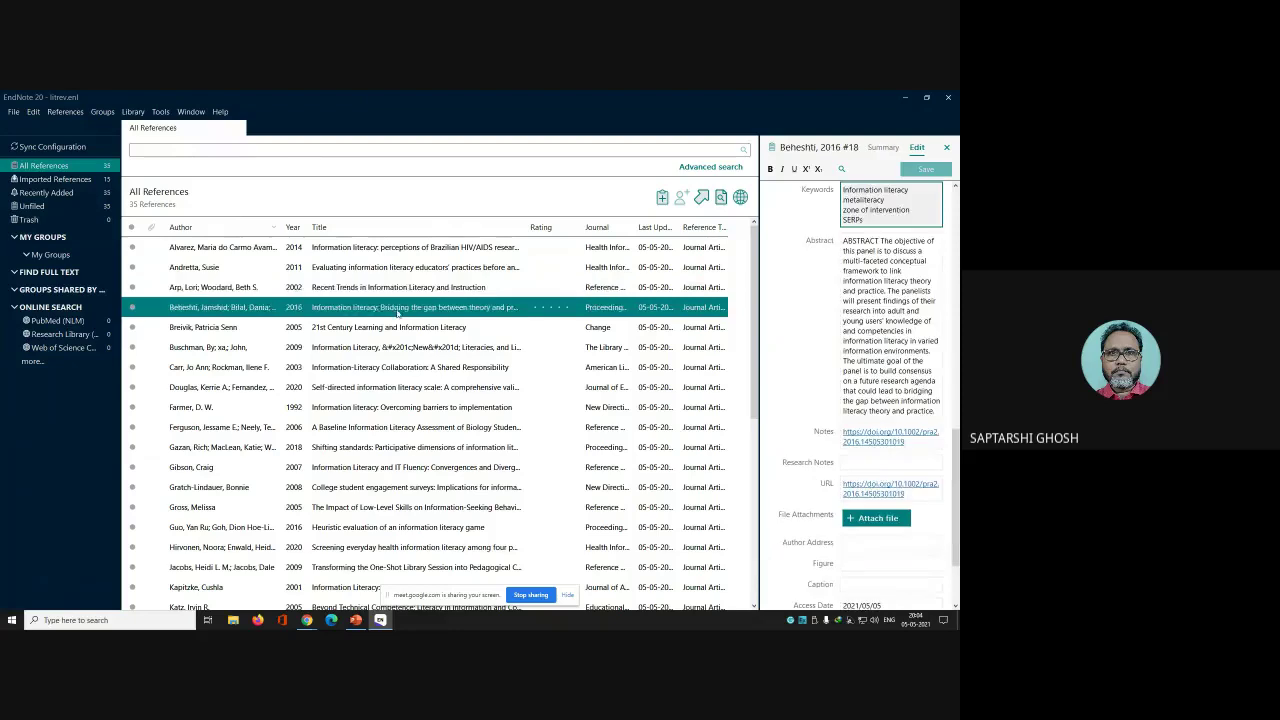
{"action": "left_click_drag", "start_coordinate": [955, 440], "coordinate": [955, 475]}
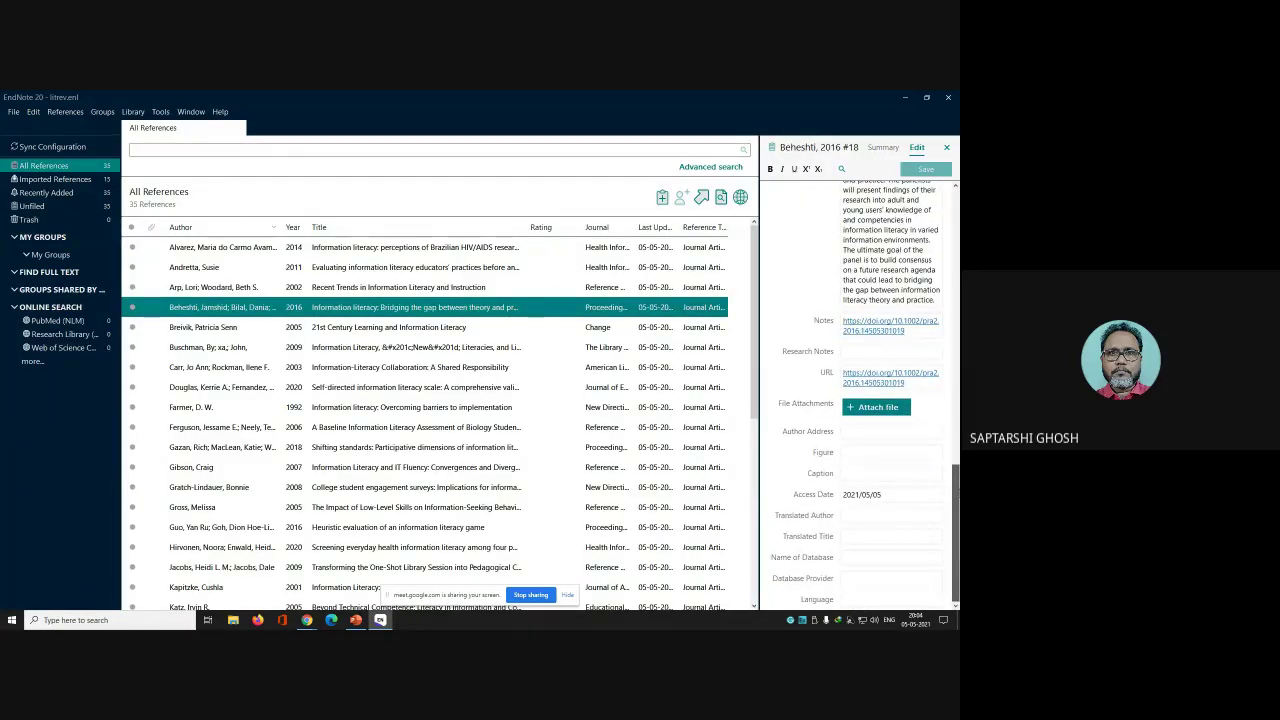
{"action": "scroll", "coordinate": [891, 300], "scroll_direction": "up", "scroll_amount": 5}
{"action": "left_click", "coordinate": [891, 287]}
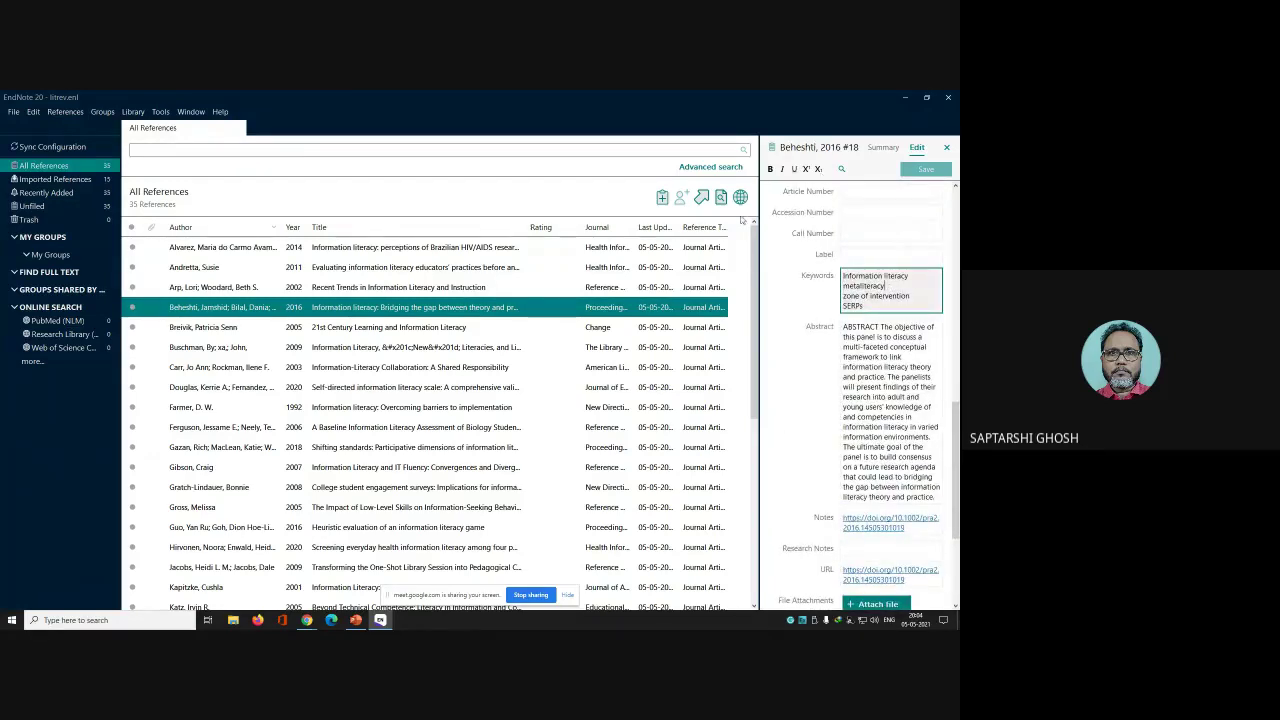
Generate a subject bibliography of the library based on the Keywords field, including all subject terms
{"action": "left_click", "coordinate": [161, 113]}
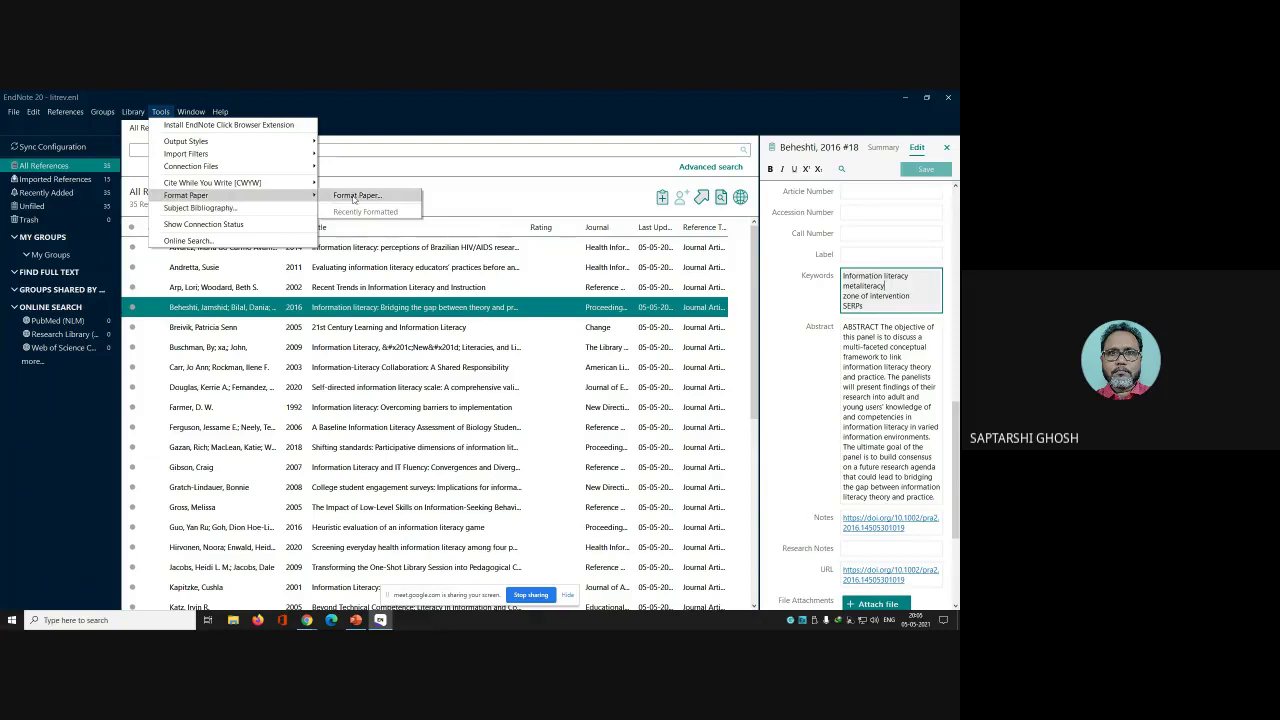
{"action": "left_click", "coordinate": [287, 210]}
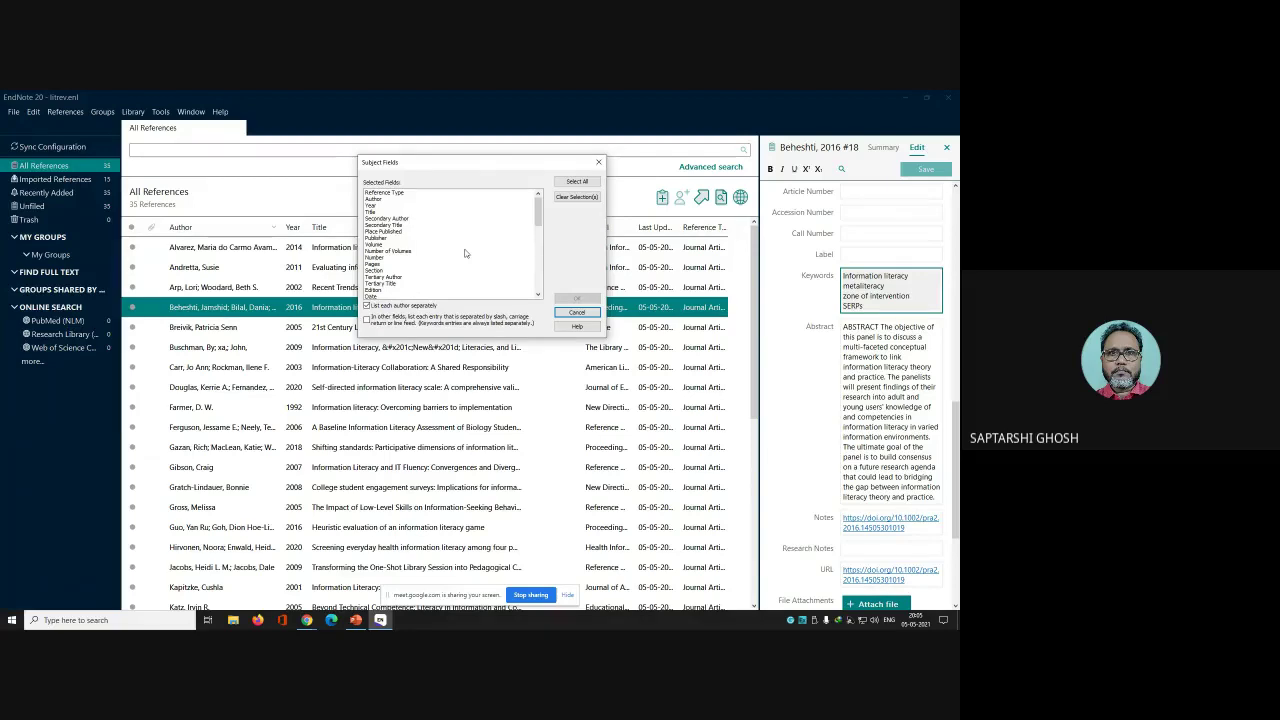
{"action": "left_click_drag", "start_coordinate": [537, 203], "coordinate": [539, 268]}
{"action": "left_click", "coordinate": [386, 272]}
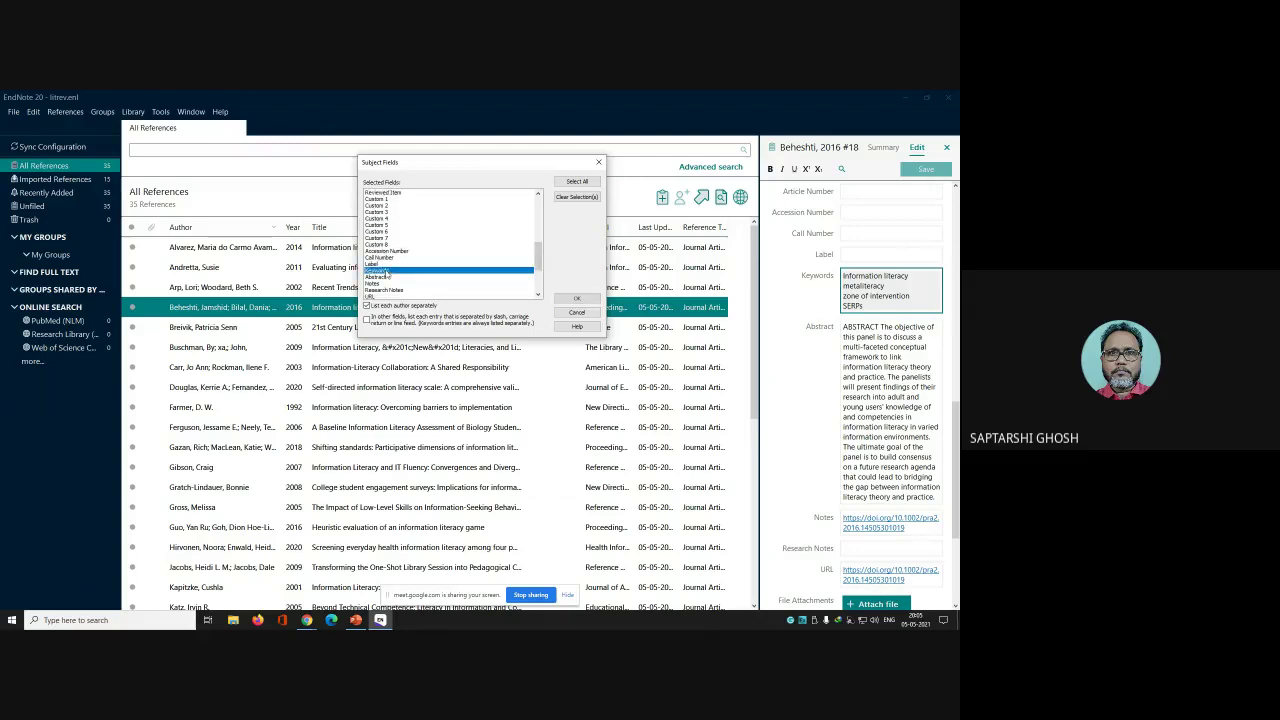
{"action": "left_click", "coordinate": [580, 299]}
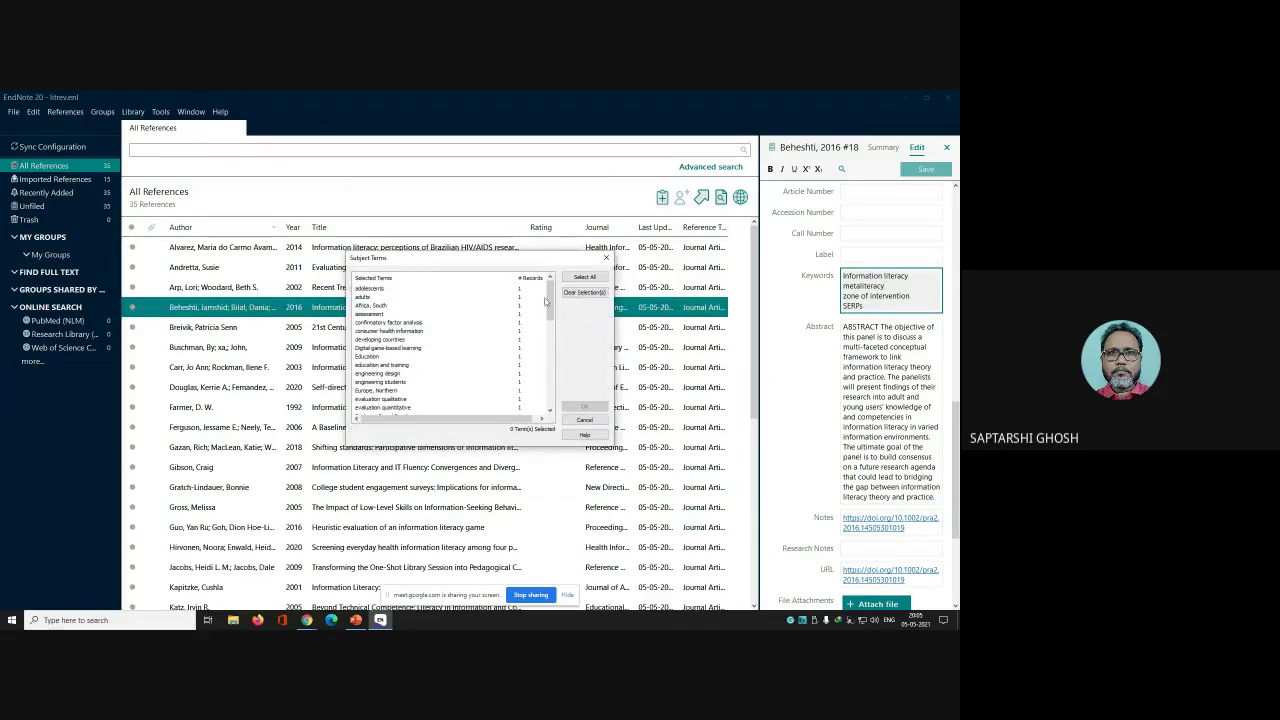
{"action": "left_click_drag", "start_coordinate": [545, 300], "coordinate": [545, 327]}
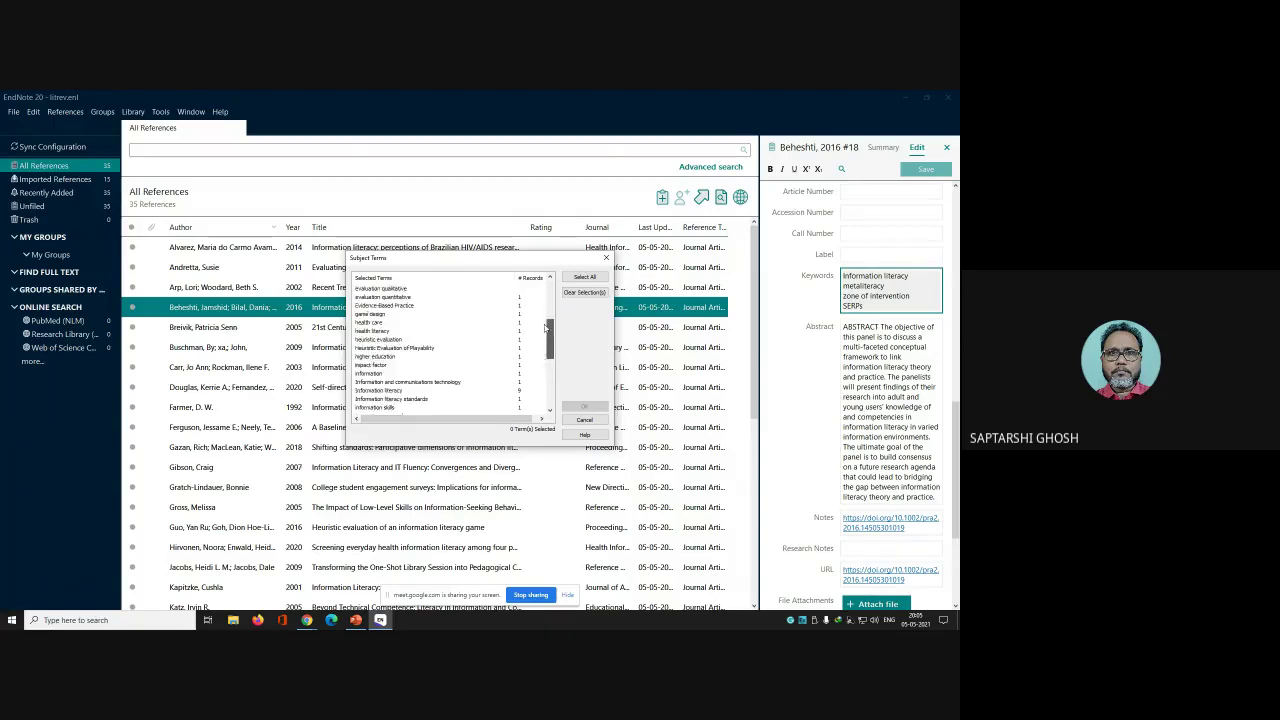
{"action": "left_click", "coordinate": [584, 277]}
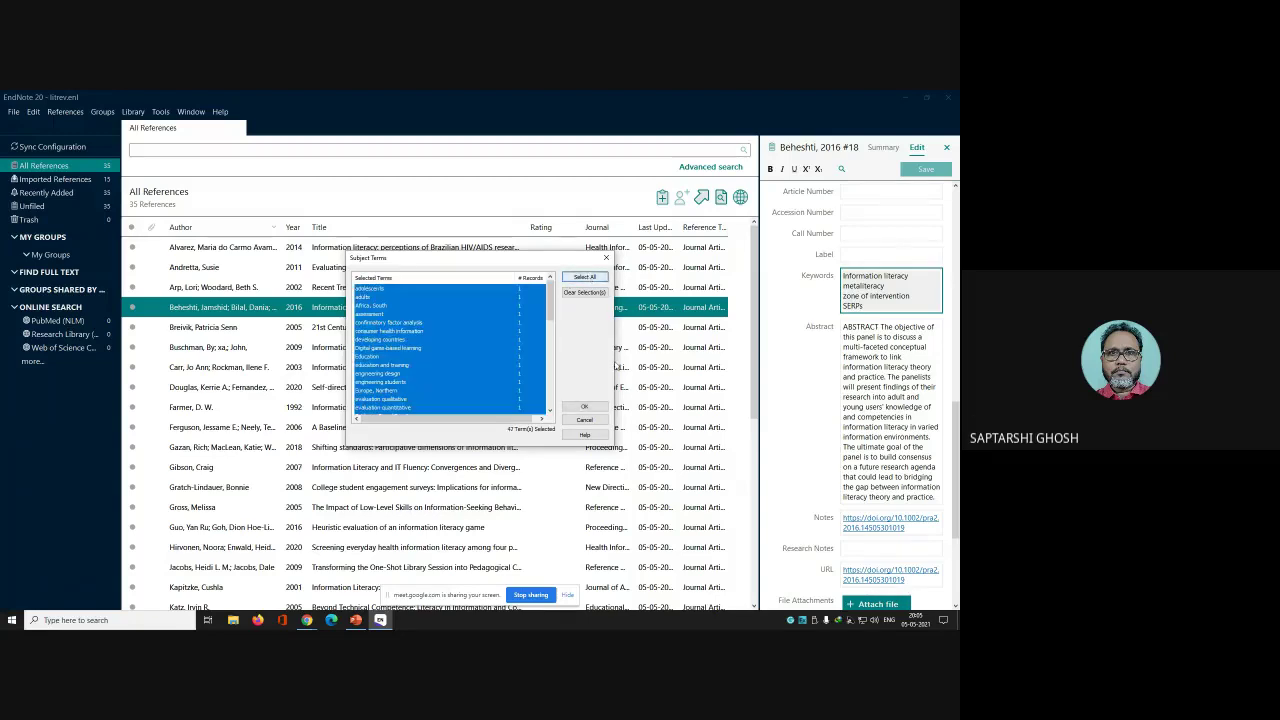
{"action": "left_click", "coordinate": [584, 406]}
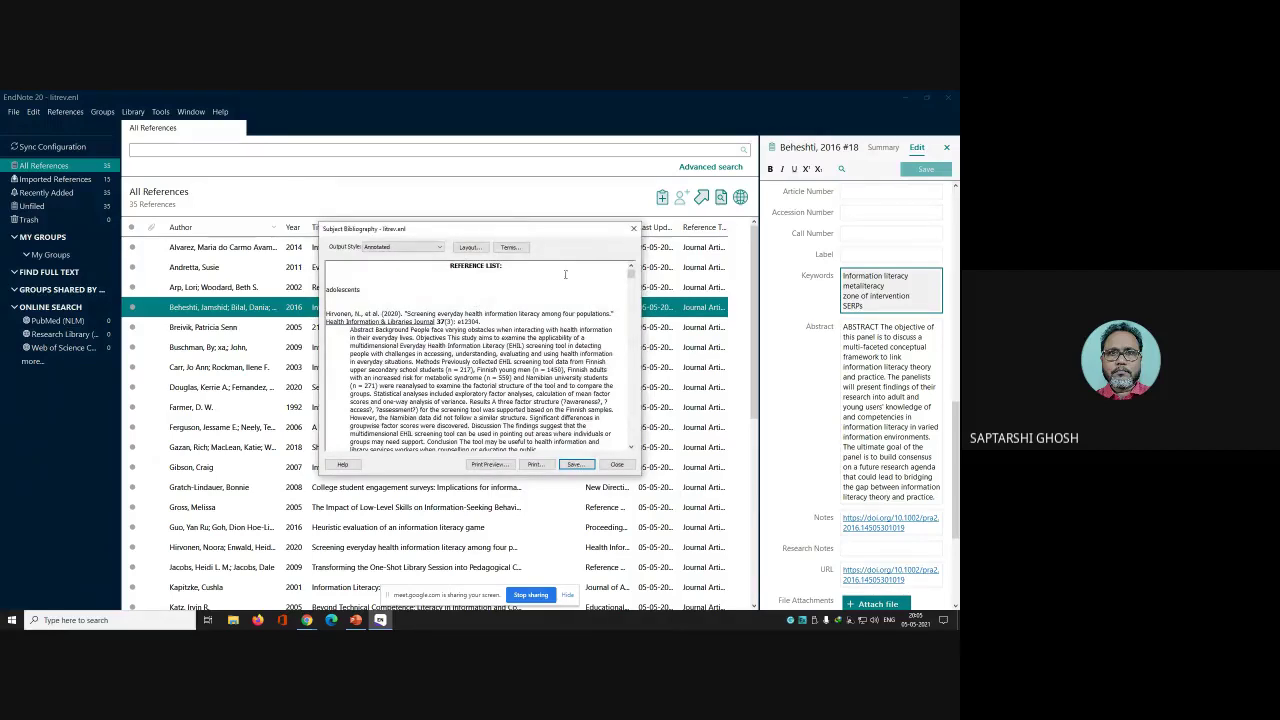
Open a print preview of the subject bibliography in the Annotated style and zoom in on its first page
{"action": "left_click", "coordinate": [438, 247]}
{"action": "left_click", "coordinate": [438, 247]}
{"action": "left_click", "coordinate": [496, 466]}
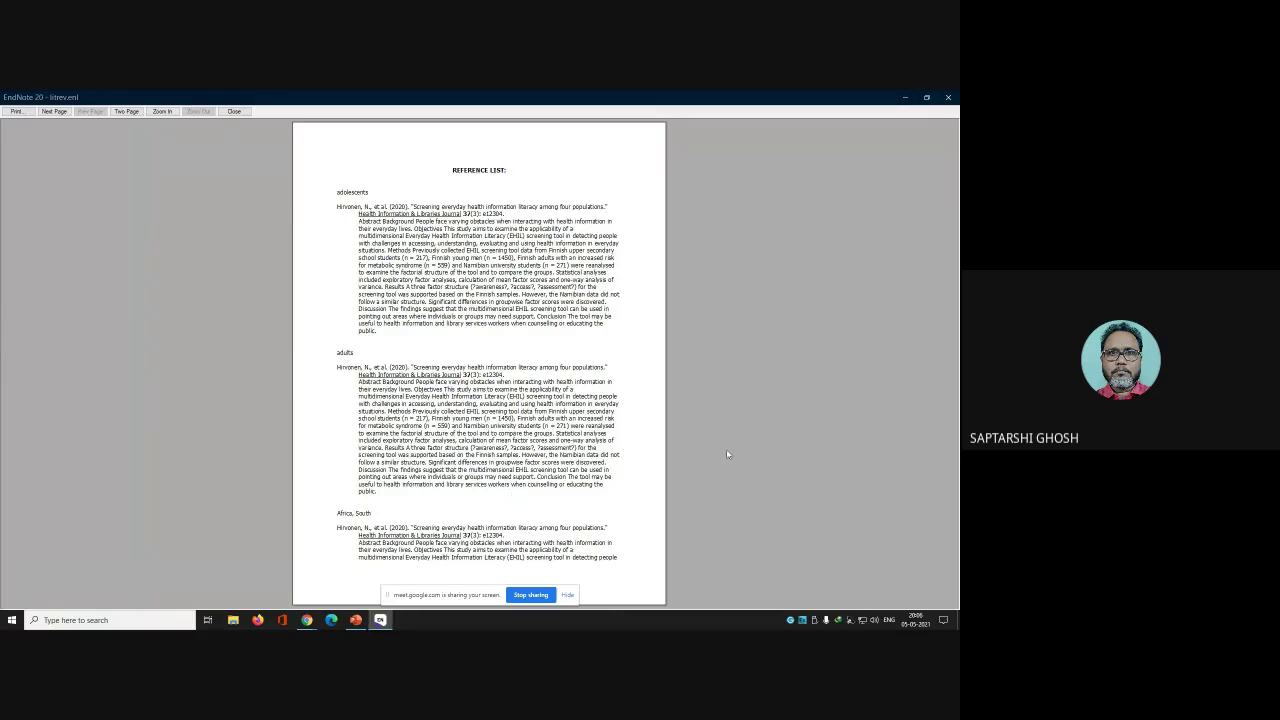
{"action": "key", "text": "Tab"}
{"action": "key", "text": "Tab"}
{"action": "left_click", "coordinate": [598, 497]}
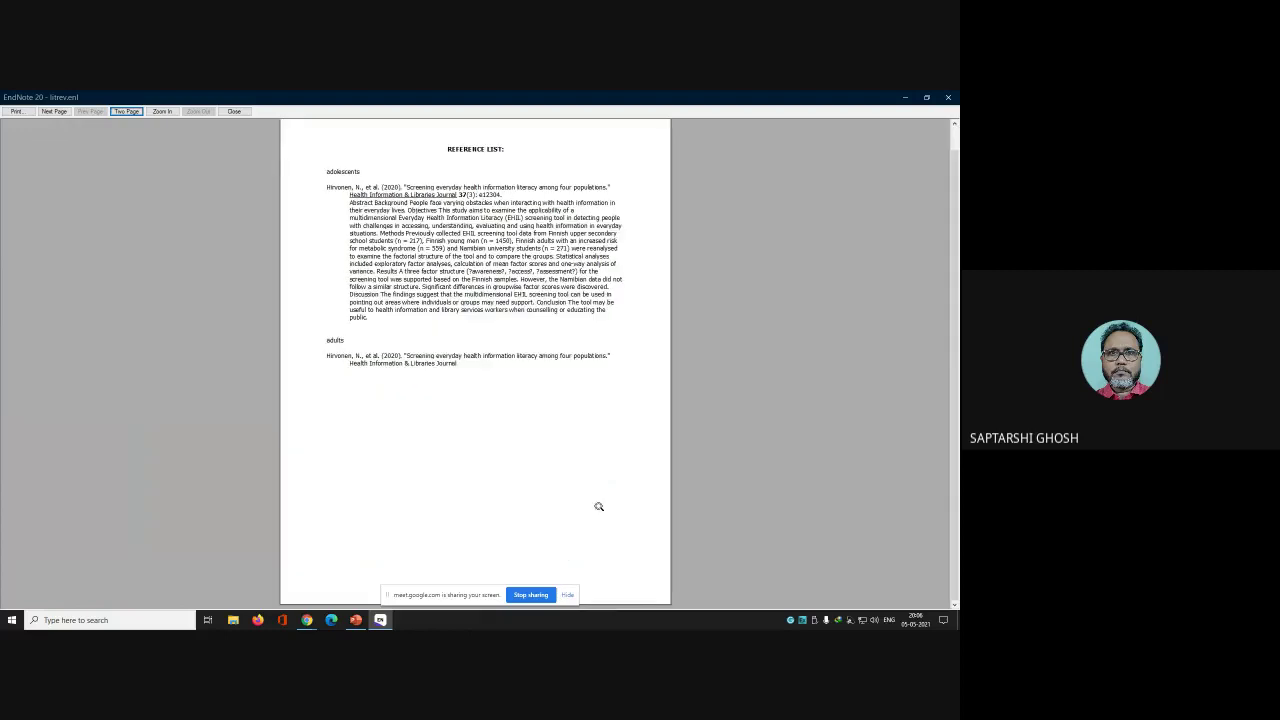
Review the previewed bibliography up to the health care and health literacy headings on page 7, and close the bibliography without saving
{"action": "left_click", "coordinate": [54, 111]}
{"action": "left_click", "coordinate": [57, 112]}
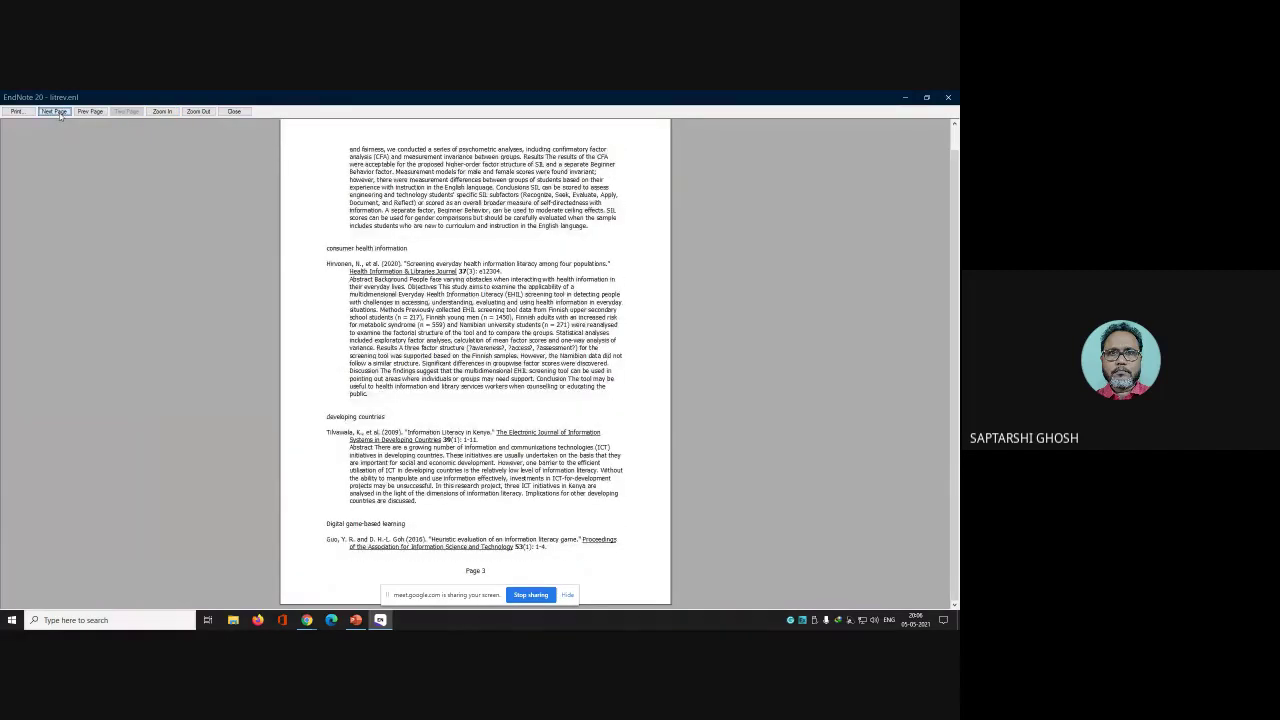
{"action": "left_click", "coordinate": [55, 112]}
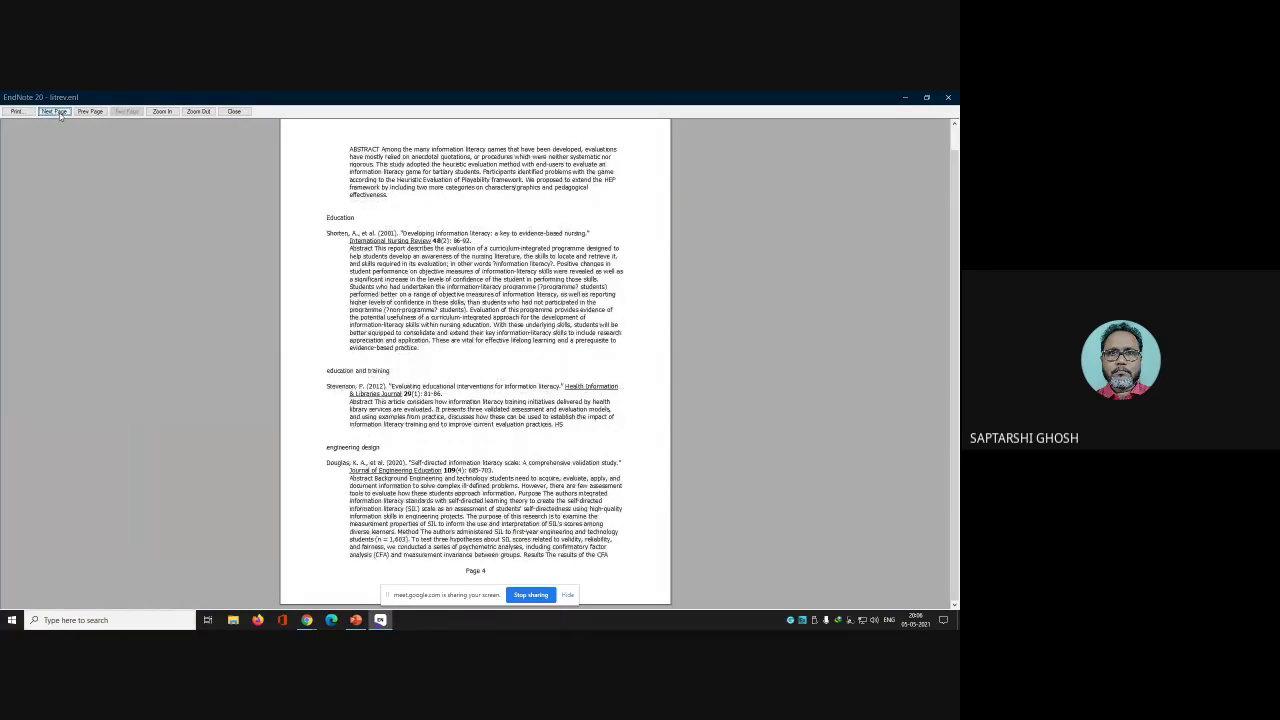
{"action": "left_click", "coordinate": [55, 112]}
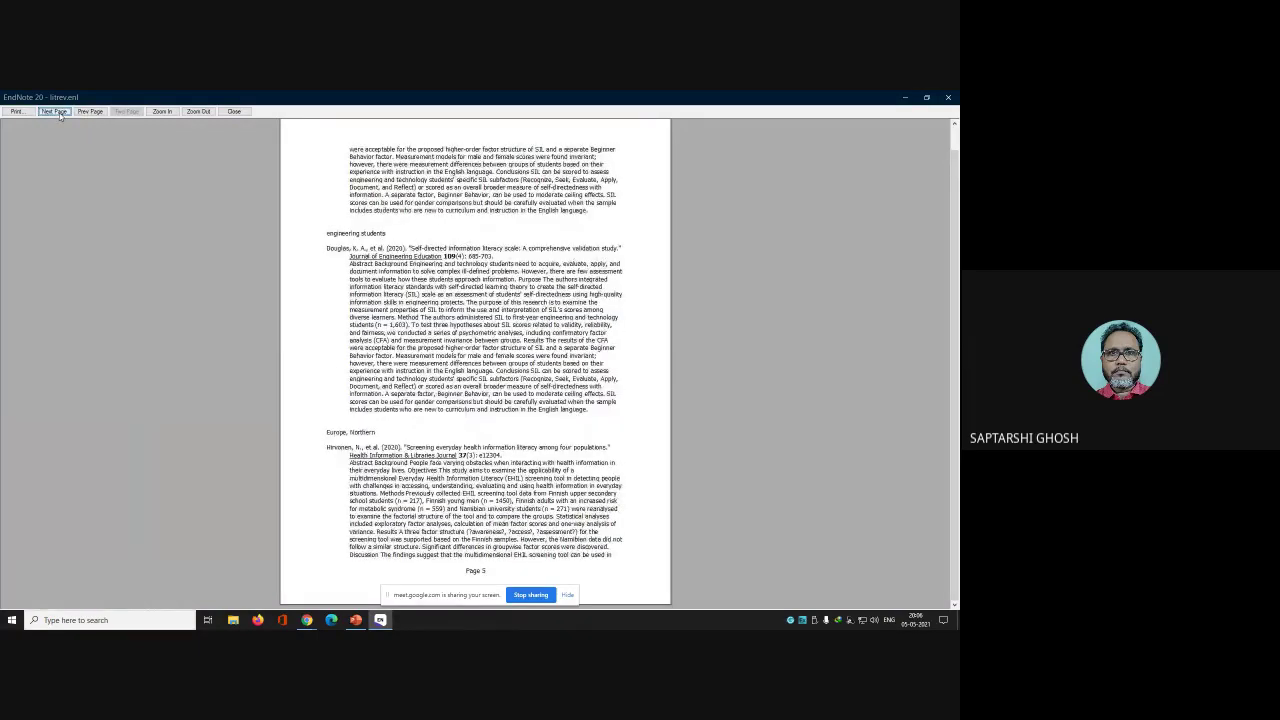
{"action": "left_click", "coordinate": [57, 112]}
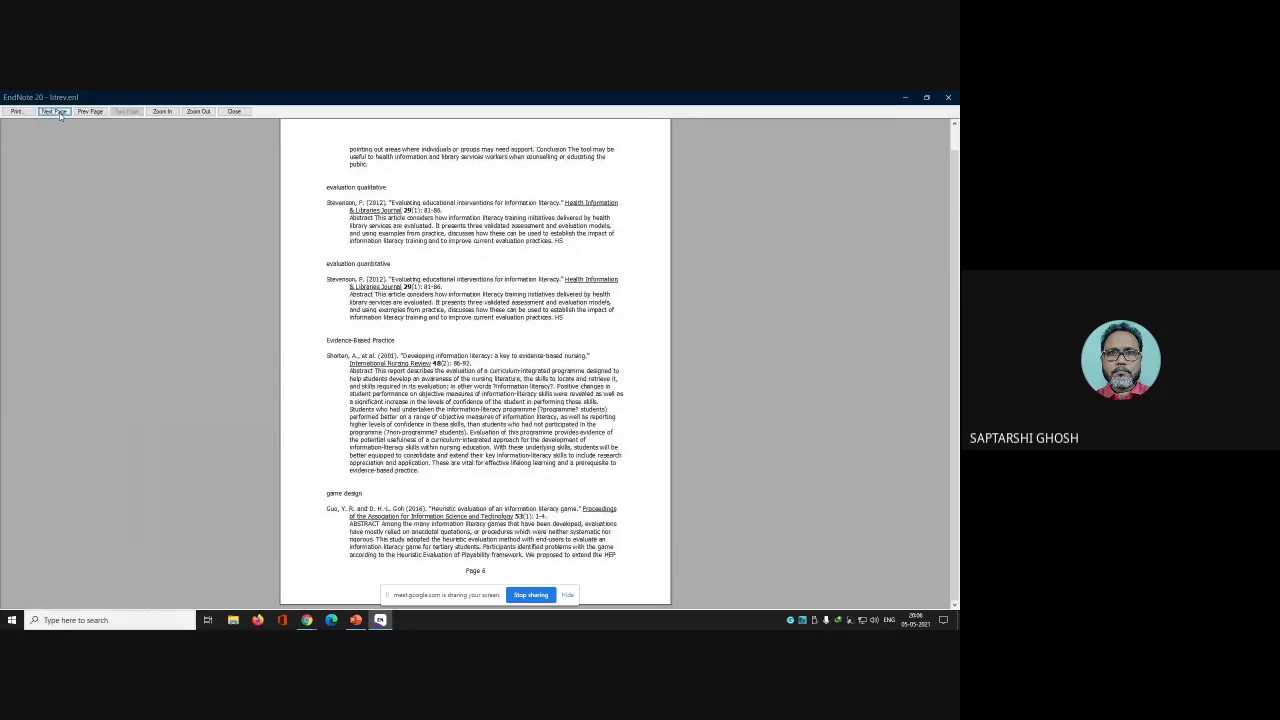
{"action": "left_click", "coordinate": [57, 112]}
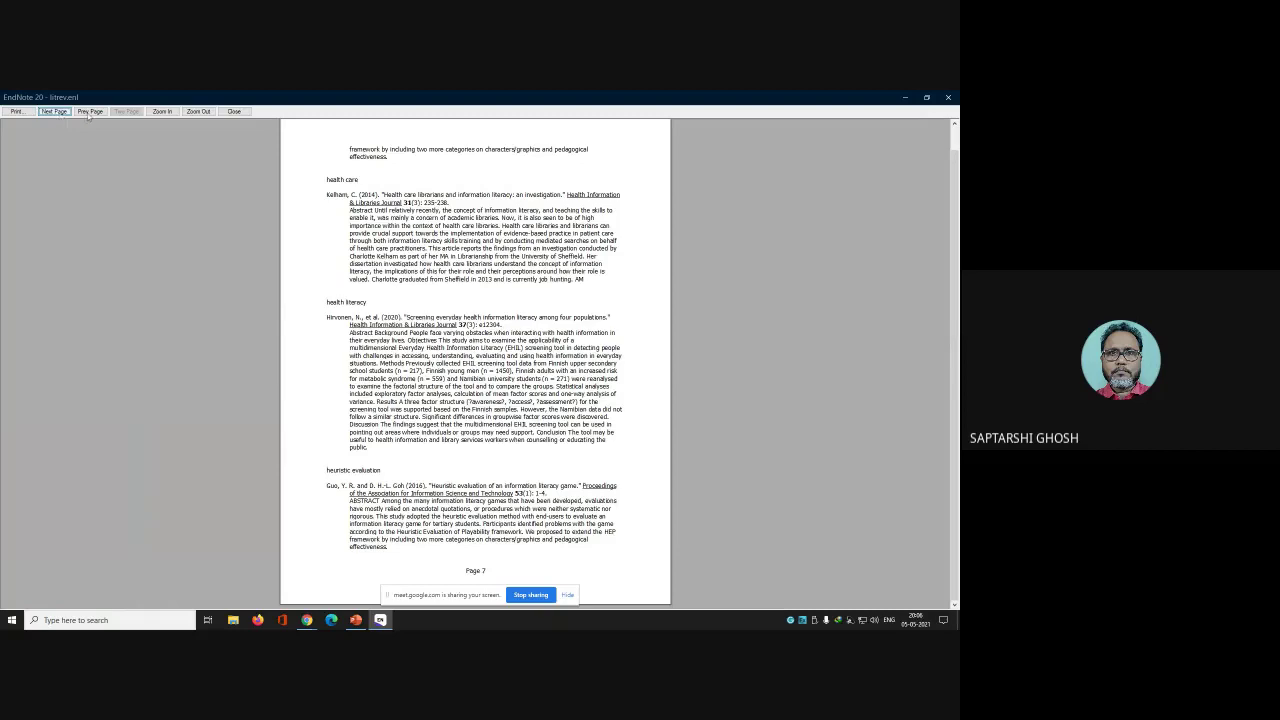
{"action": "left_click", "coordinate": [234, 112]}
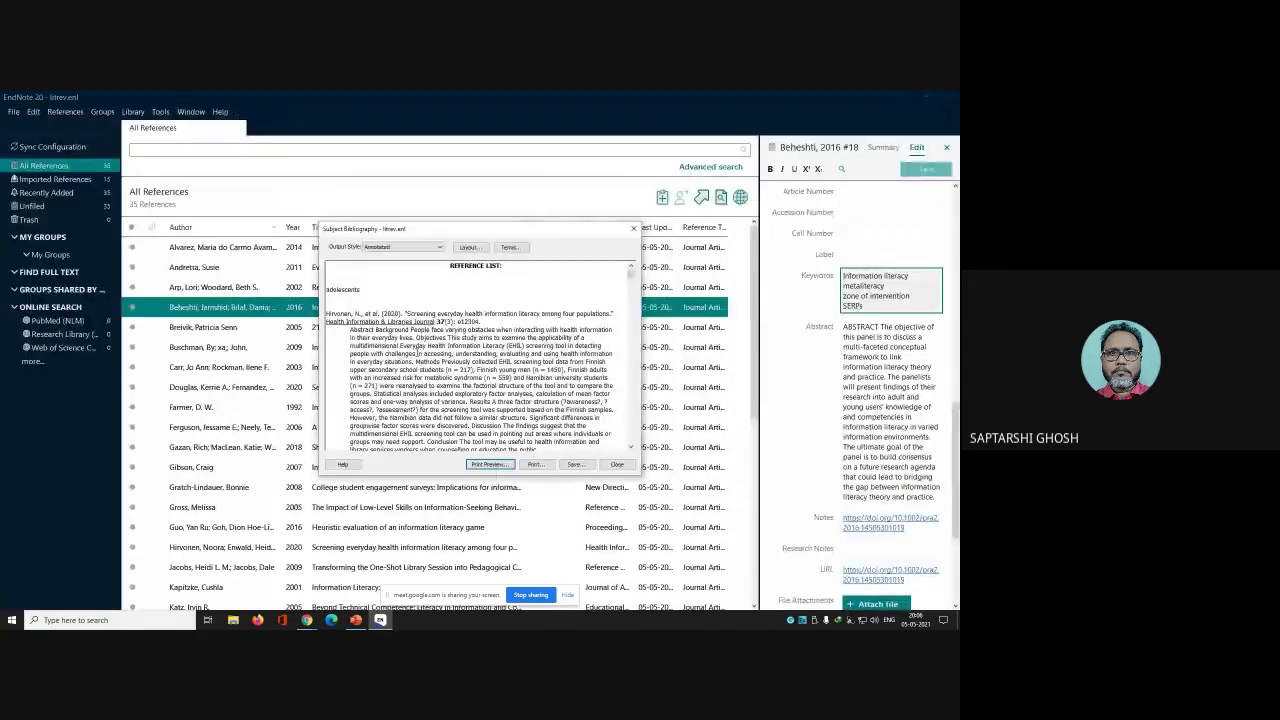
{"action": "left_click", "coordinate": [617, 467]}
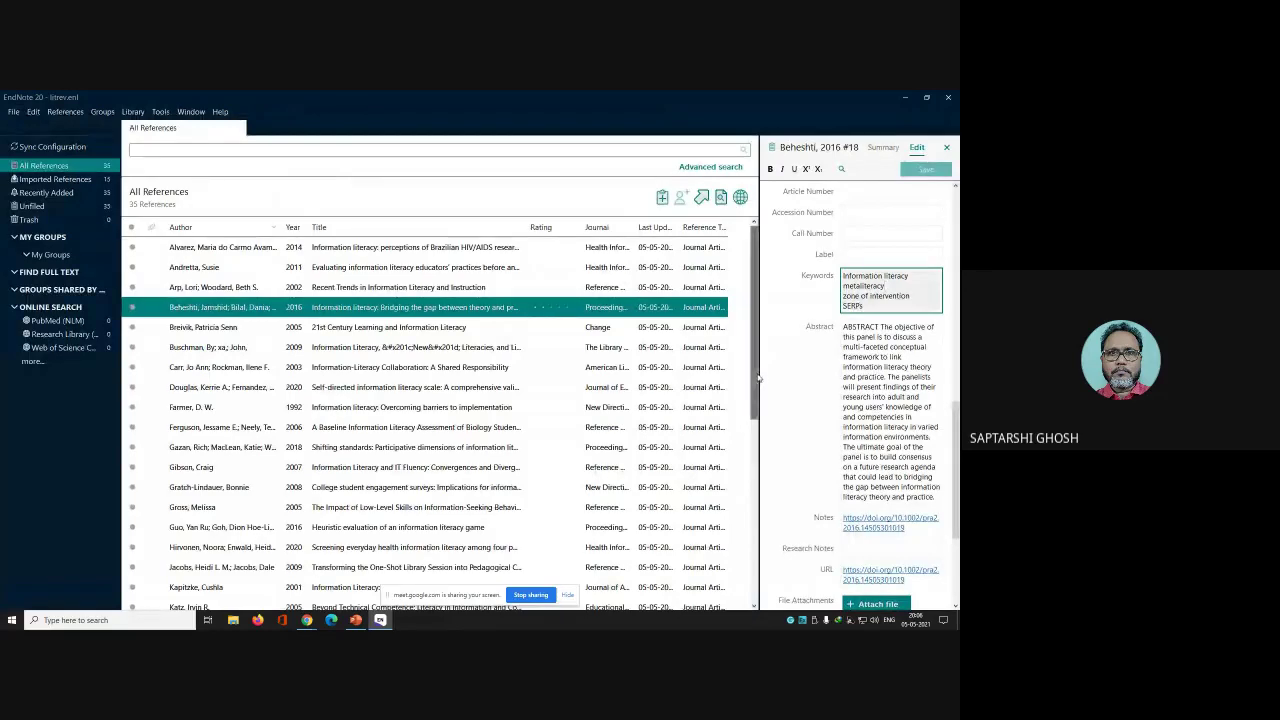
Add the keyword "health literacy" below "health care" in the 2014 reference "Health care librarians and information literacy: an investigation" and save it
{"action": "left_click_drag", "start_coordinate": [757, 373], "coordinate": [752, 489]}
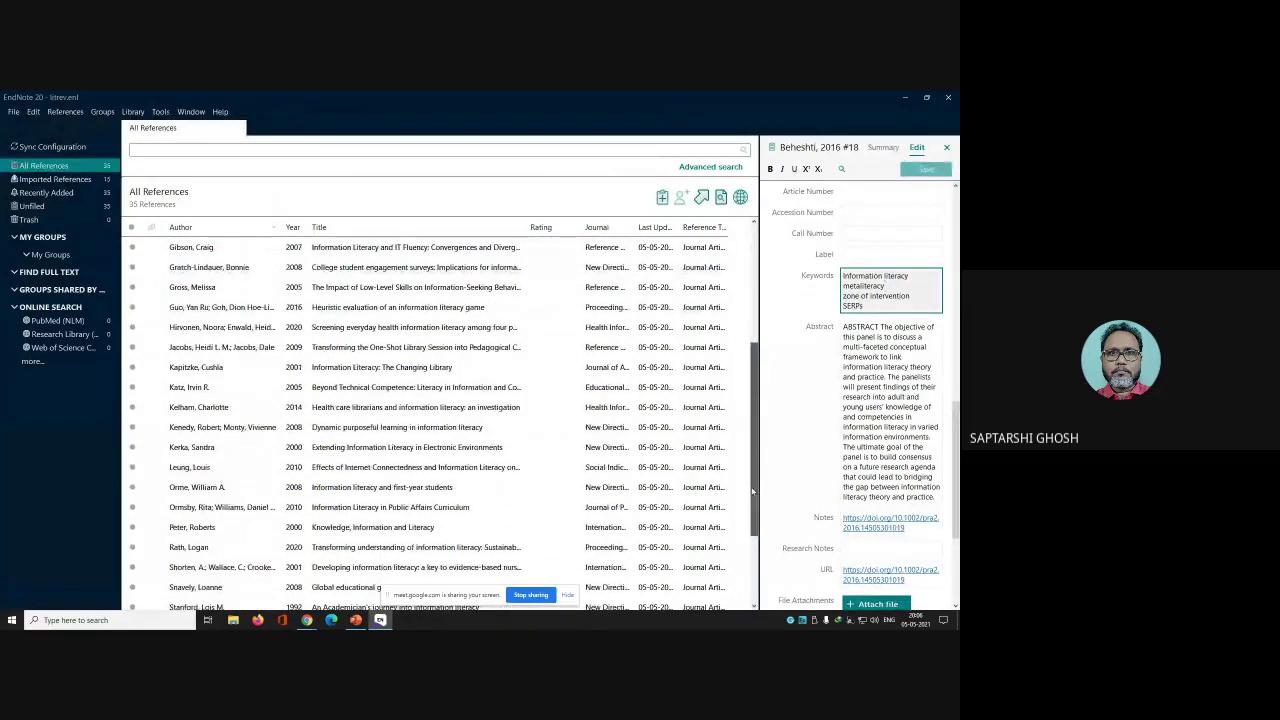
{"action": "left_click", "coordinate": [226, 408]}
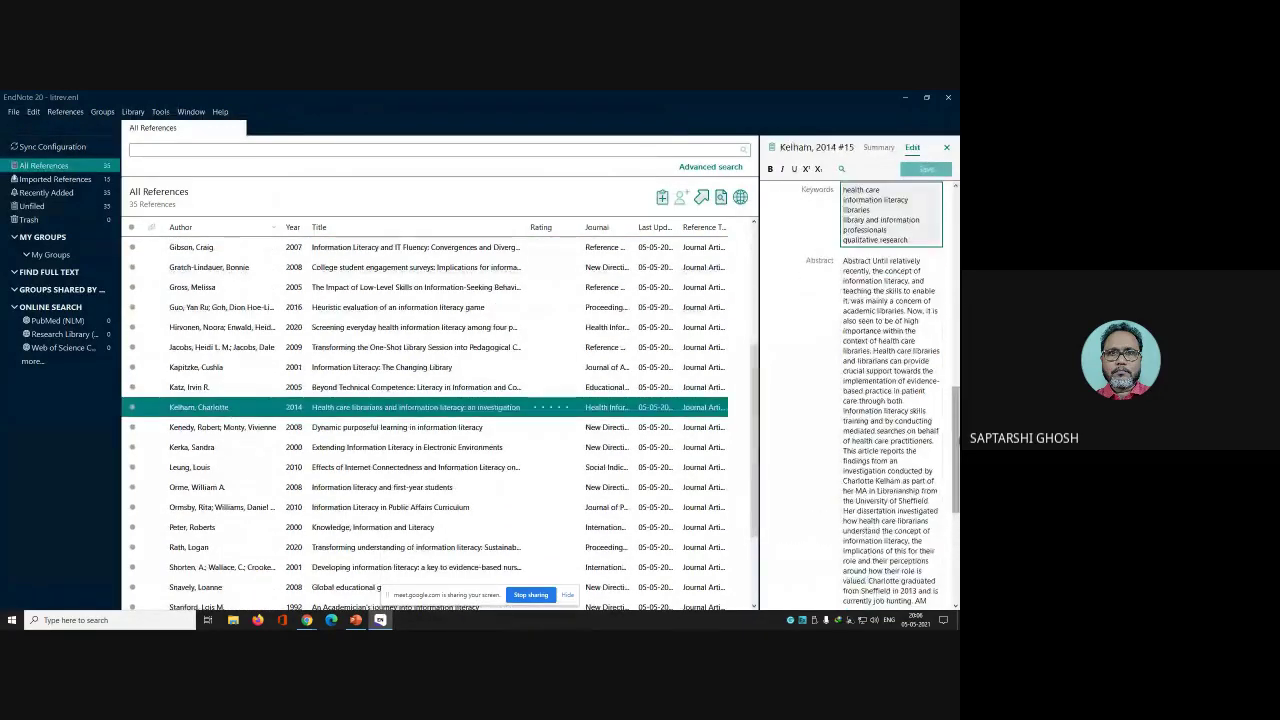
{"action": "double_click", "coordinate": [198, 410]}
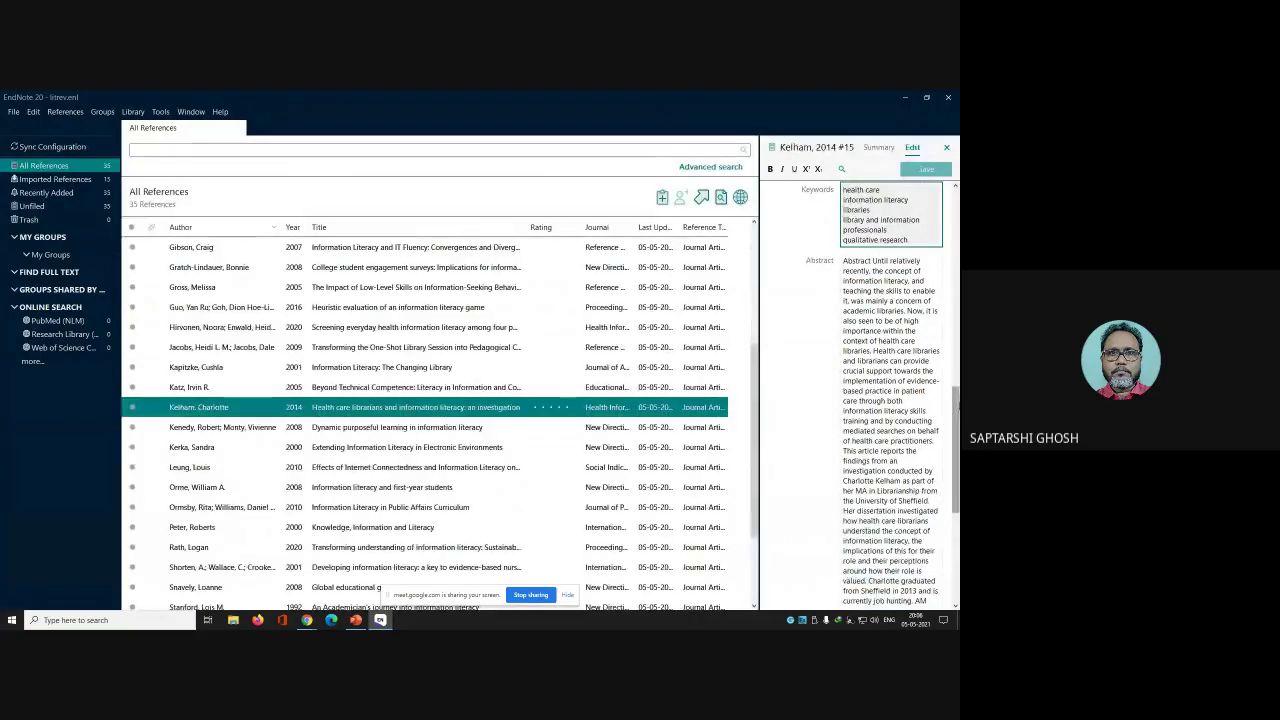
{"action": "mouse_move", "coordinate": [955, 410]}
{"action": "left_mouse_down"}
{"action": "mouse_move", "coordinate": [952, 520]}
{"action": "mouse_move", "coordinate": [954, 395]}
{"action": "left_mouse_up"}
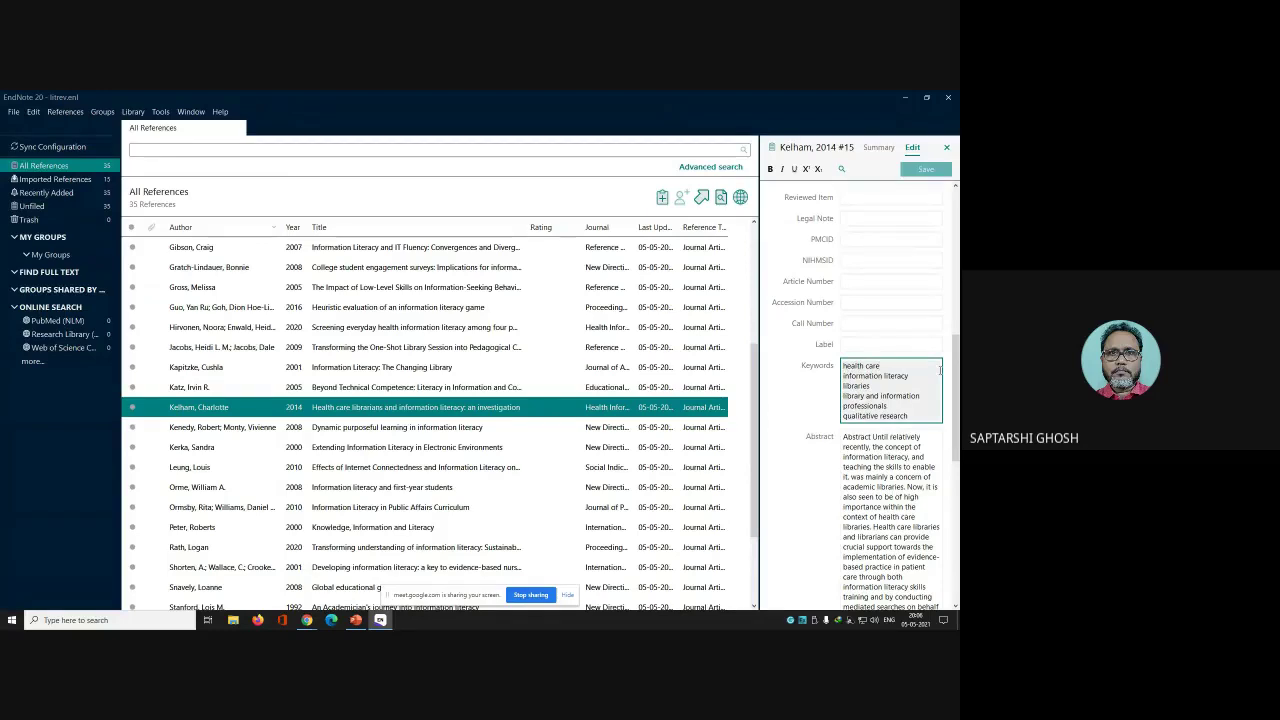
{"action": "key", "text": "Return"}
{"action": "type", "text": "h"}
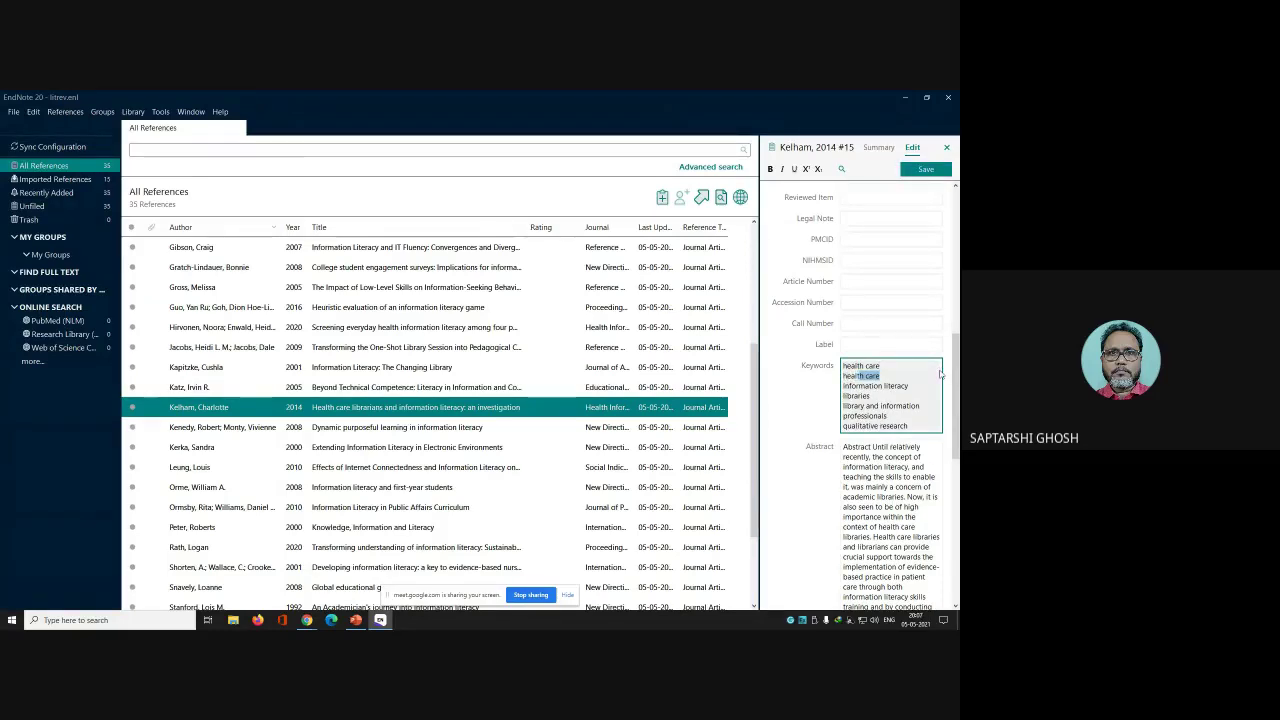
{"action": "type", "text": "ealth l"}
{"action": "left_click", "coordinate": [912, 384]}
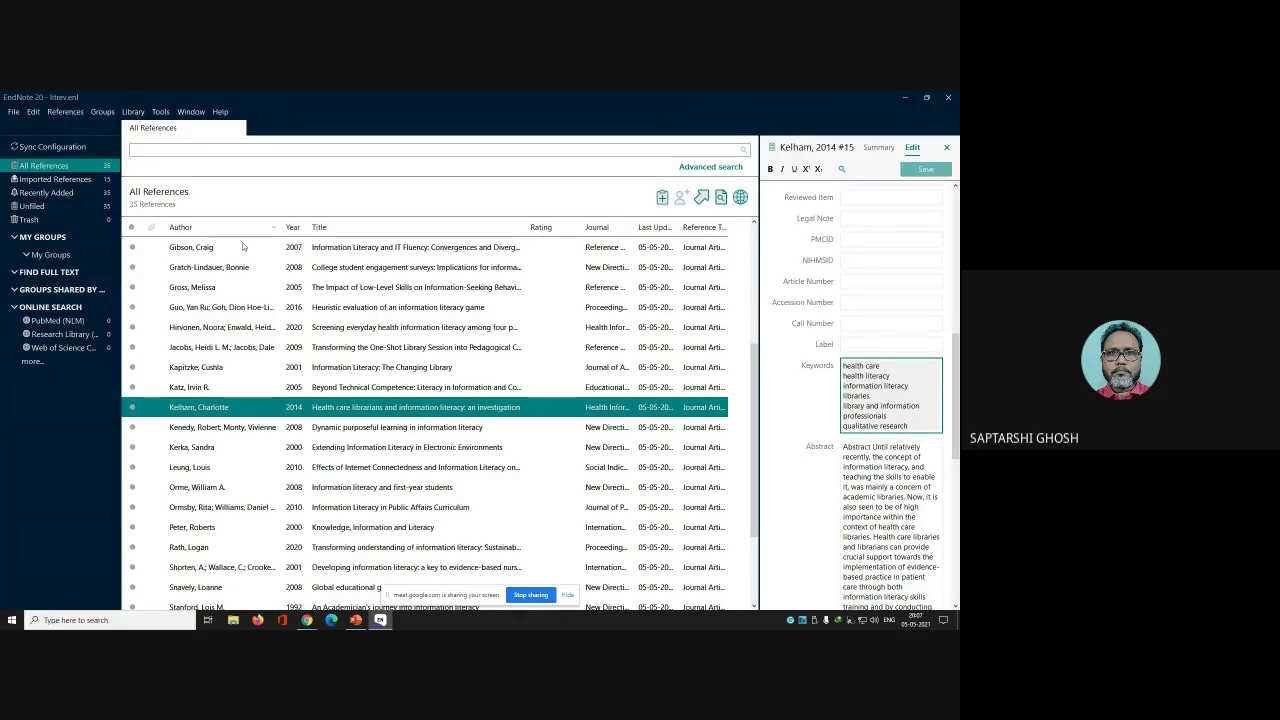
{"action": "left_click", "coordinate": [160, 111]}
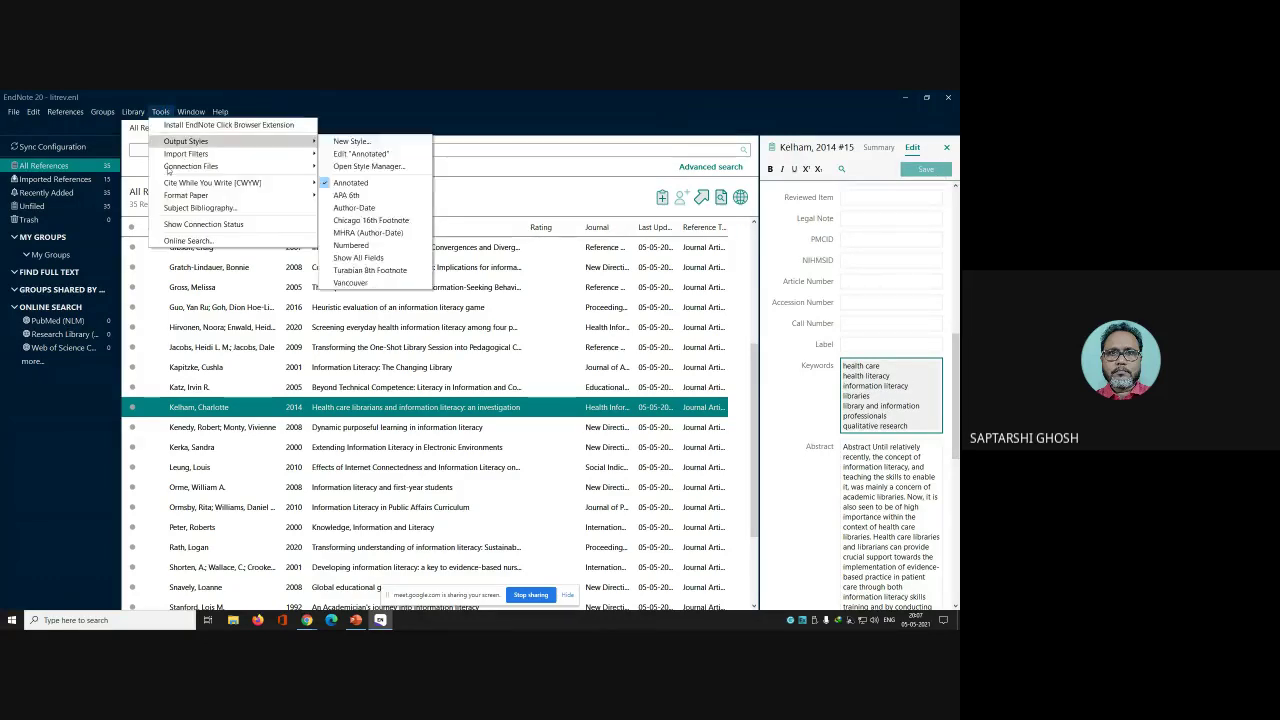
{"action": "mouse_move", "coordinate": [200, 195]}
{"action": "left_click", "coordinate": [355, 195]}
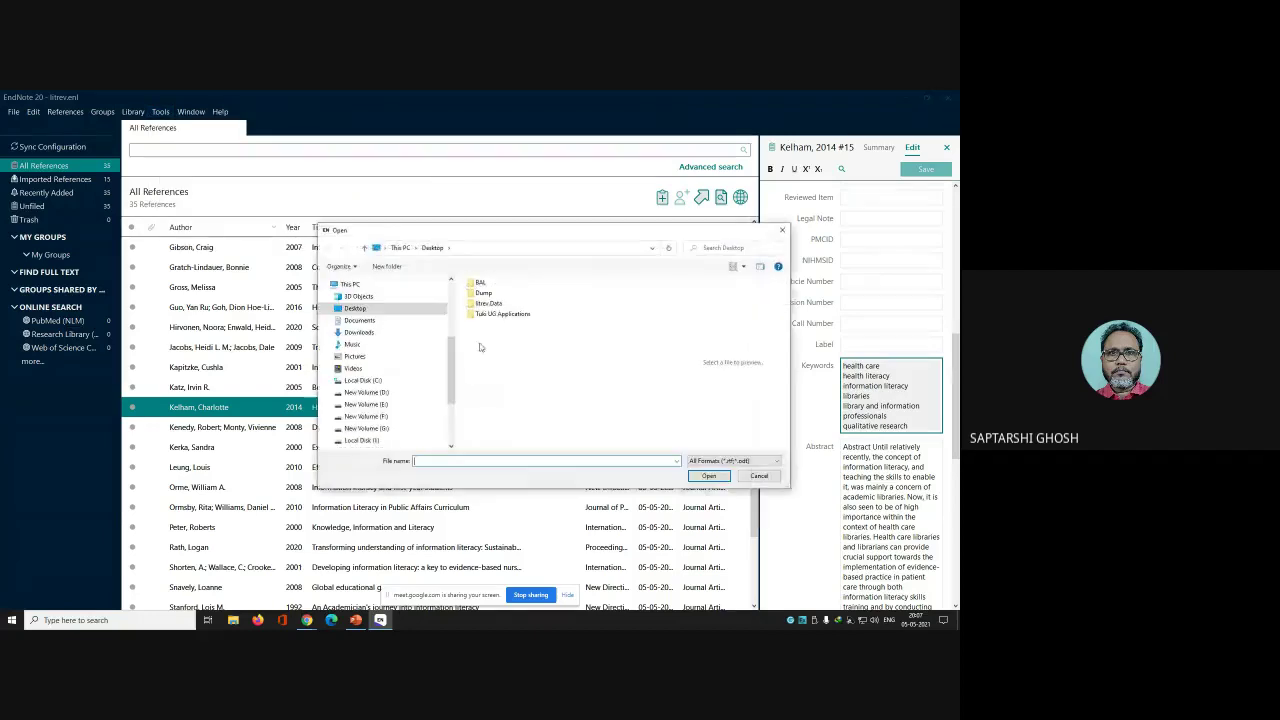
{"action": "left_click", "coordinate": [759, 476]}
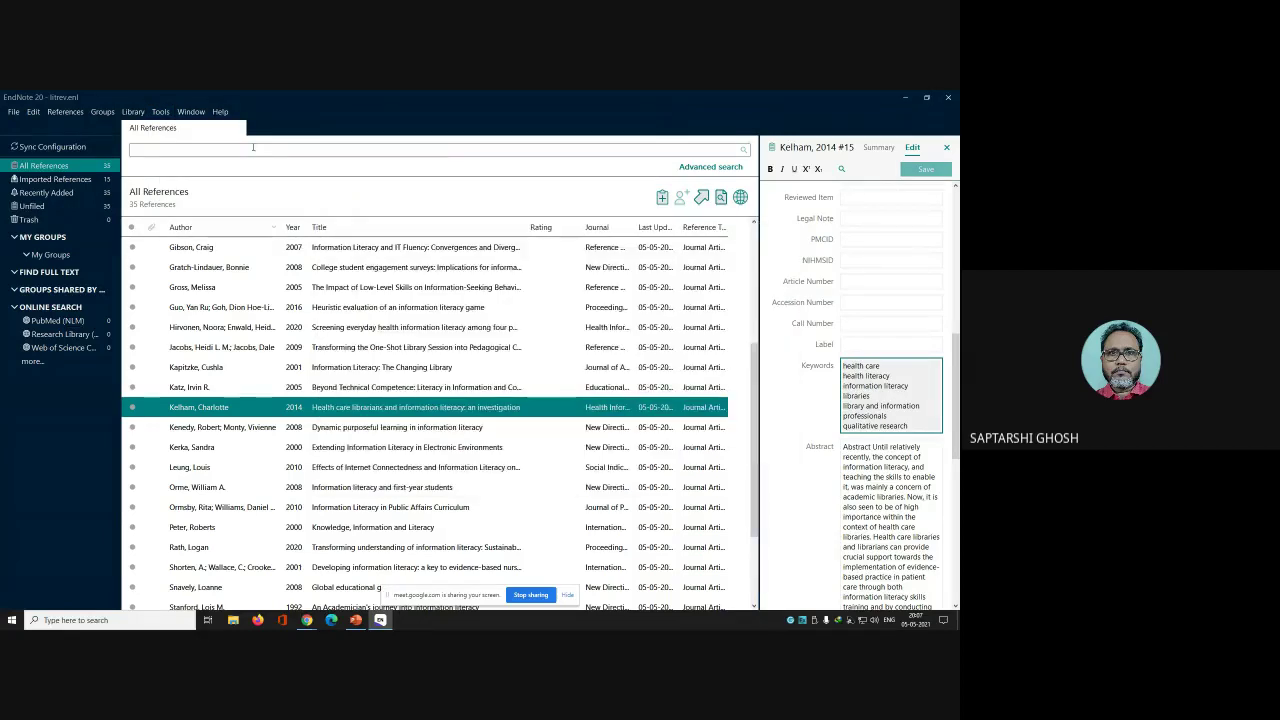
Regenerate the subject bibliography from the Keywords field with all terms selected, using the updated reference keywords
{"action": "left_click", "coordinate": [160, 111]}
{"action": "left_click", "coordinate": [193, 211]}
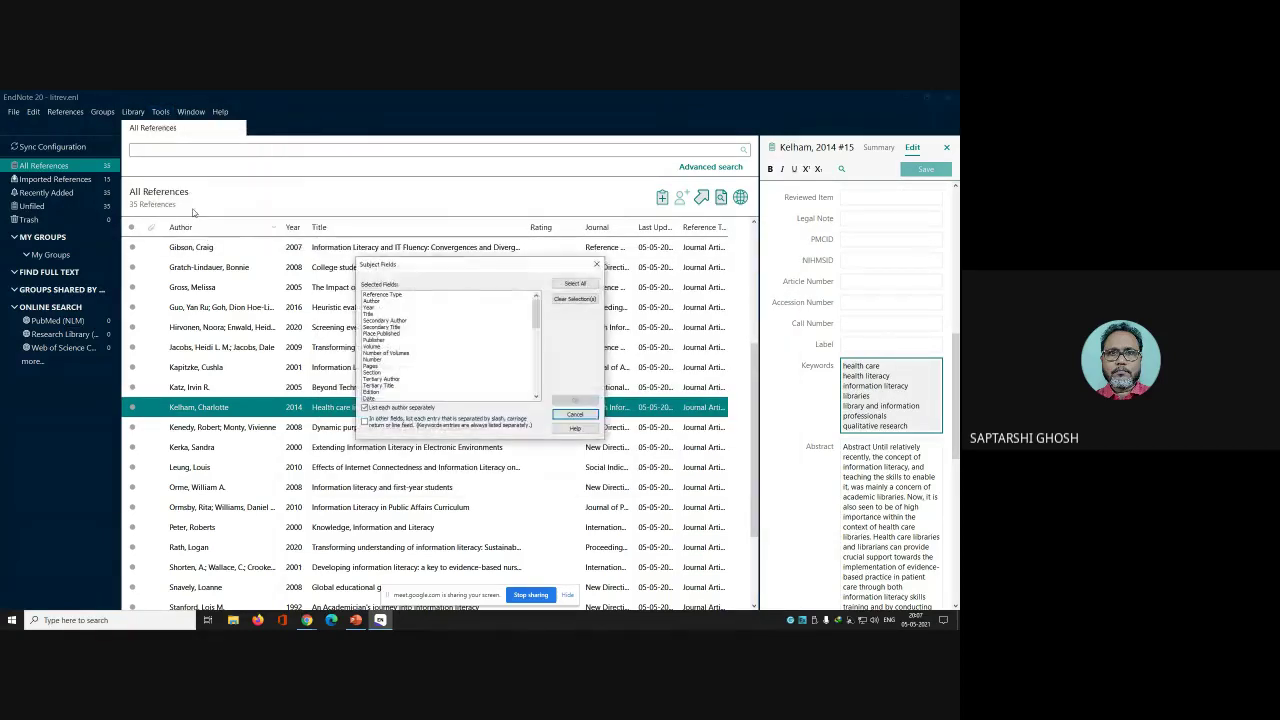
{"action": "scroll", "coordinate": [460, 360], "scroll_direction": "down", "scroll_amount": 9}
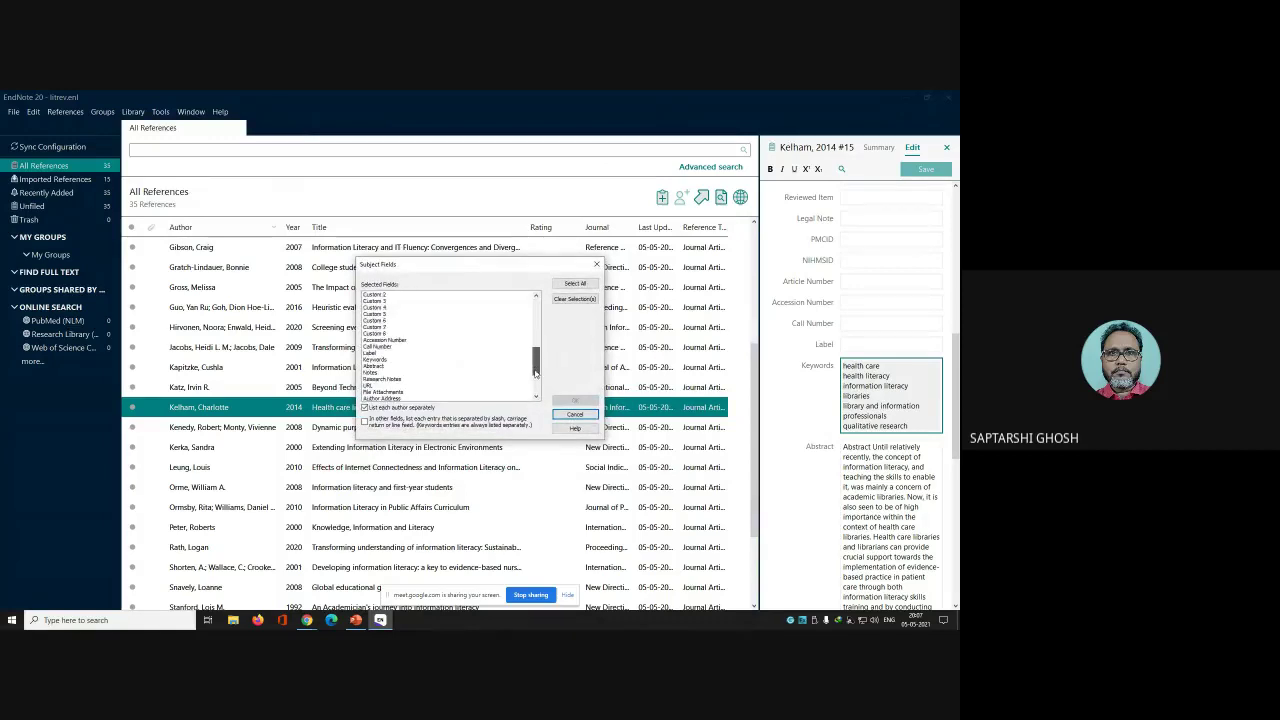
{"action": "left_click", "coordinate": [445, 359]}
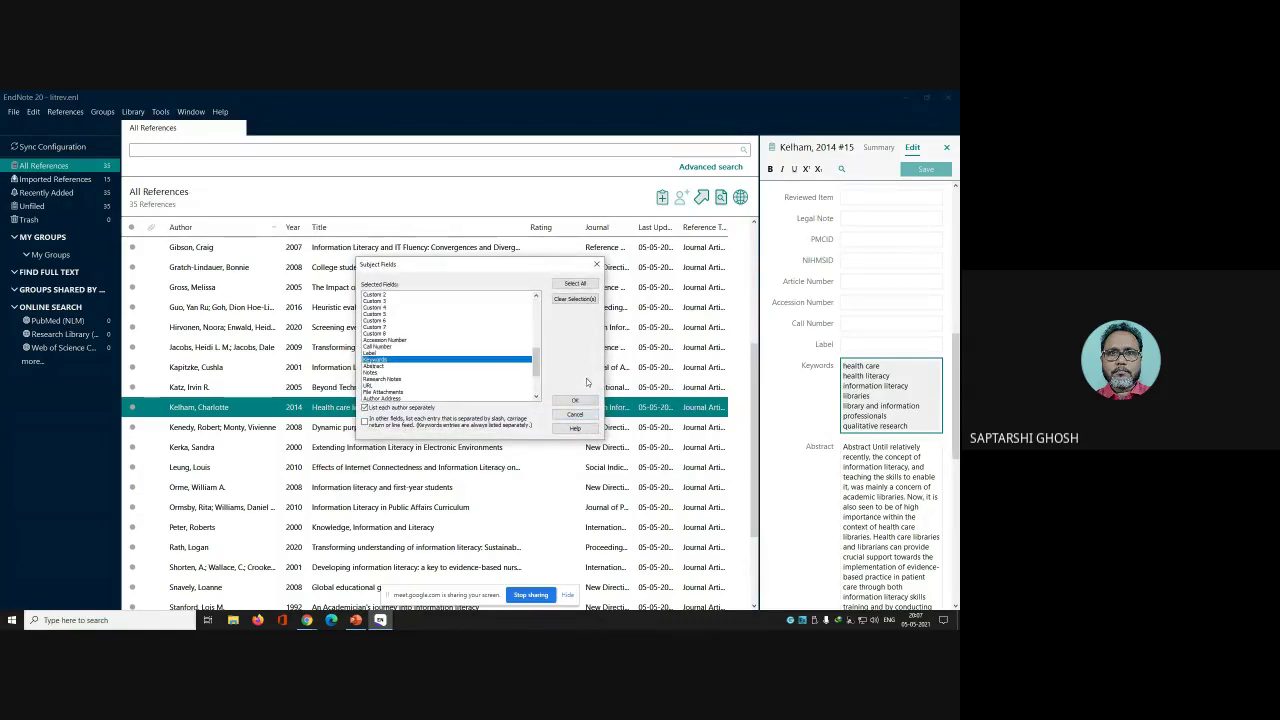
{"action": "left_click", "coordinate": [576, 401]}
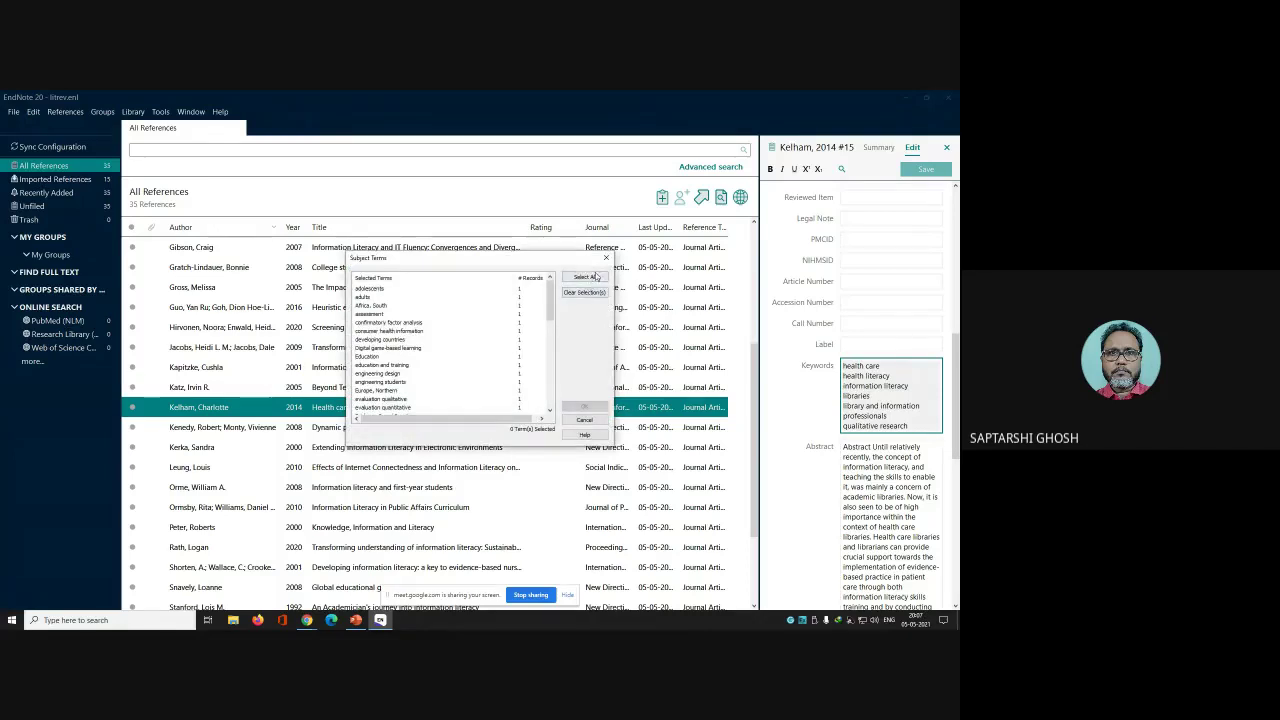
{"action": "left_click", "coordinate": [590, 278]}
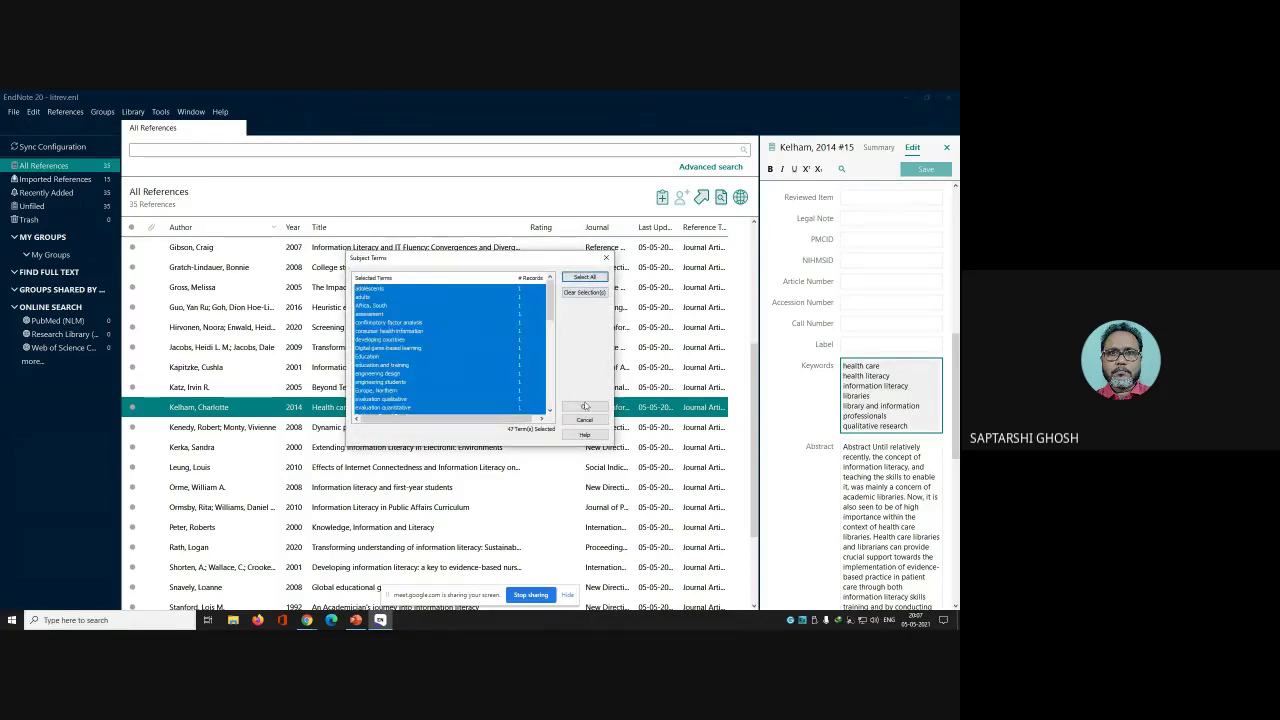
{"action": "left_click", "coordinate": [585, 409]}
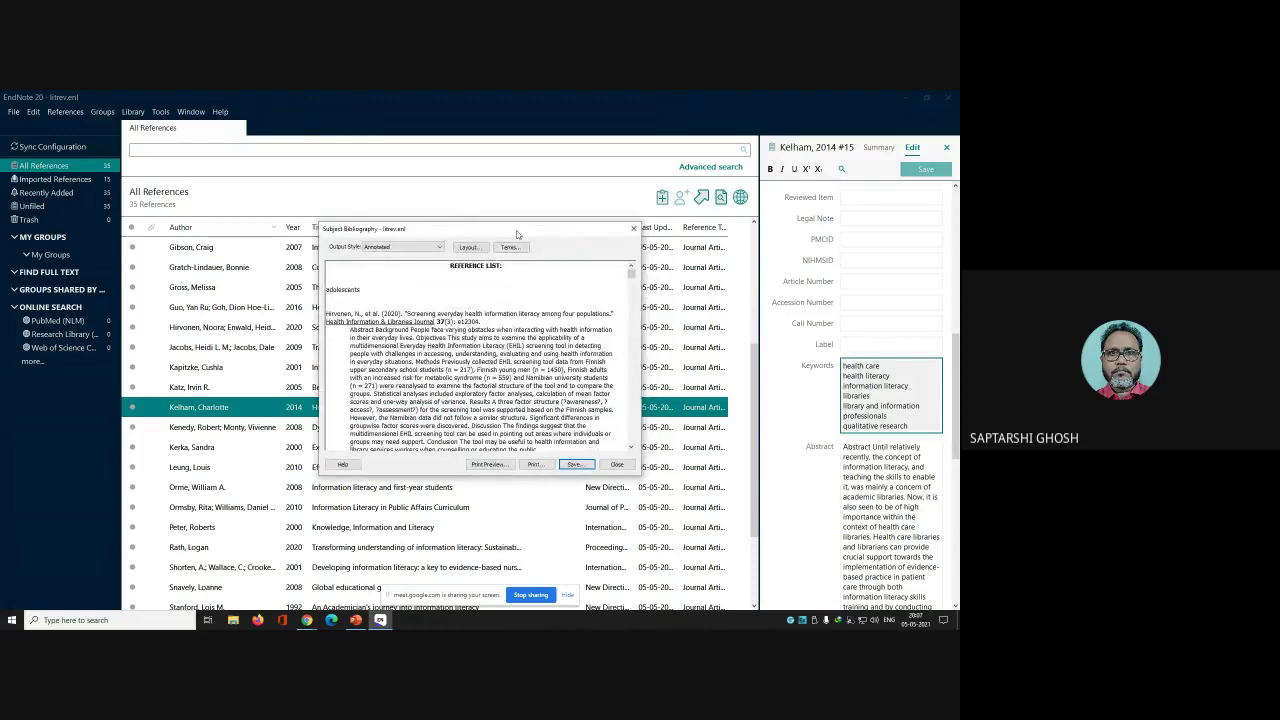
Preview the regenerated bibliography and check page 7 for the 2014 health care librarians reference under the health care and health literacy headings
{"action": "left_click", "coordinate": [488, 464]}
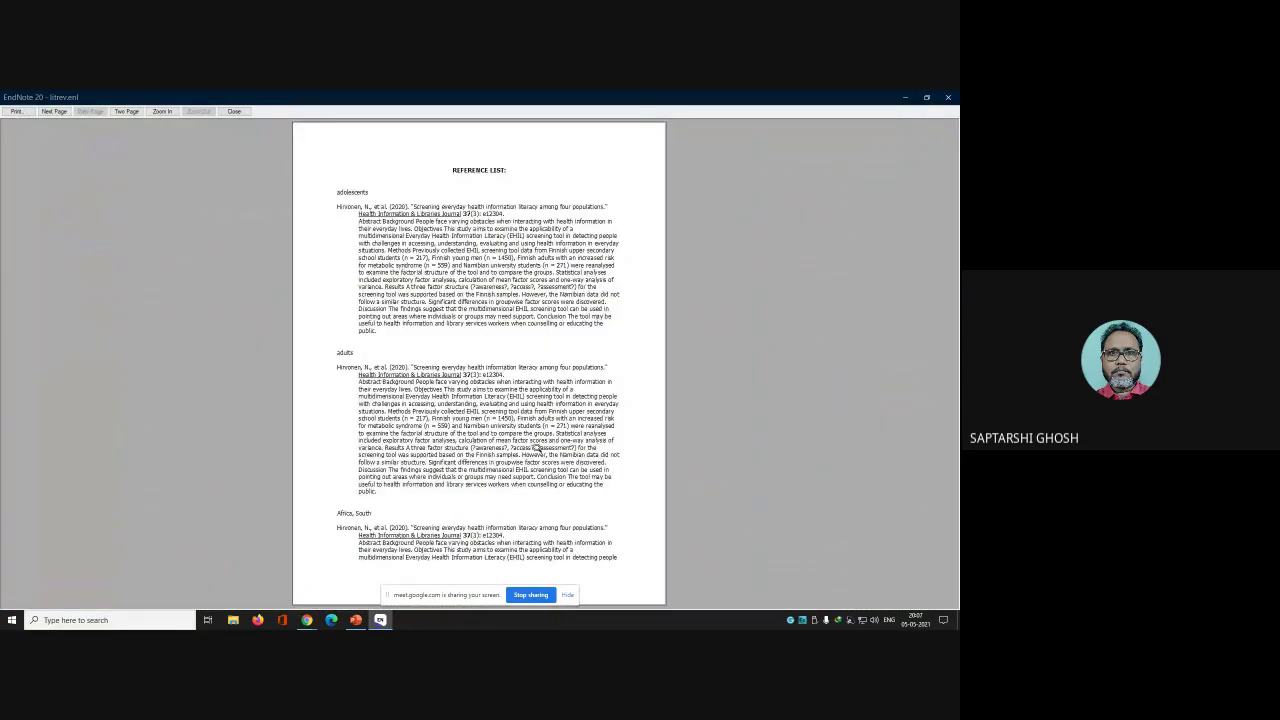
{"action": "left_click", "coordinate": [55, 111]}
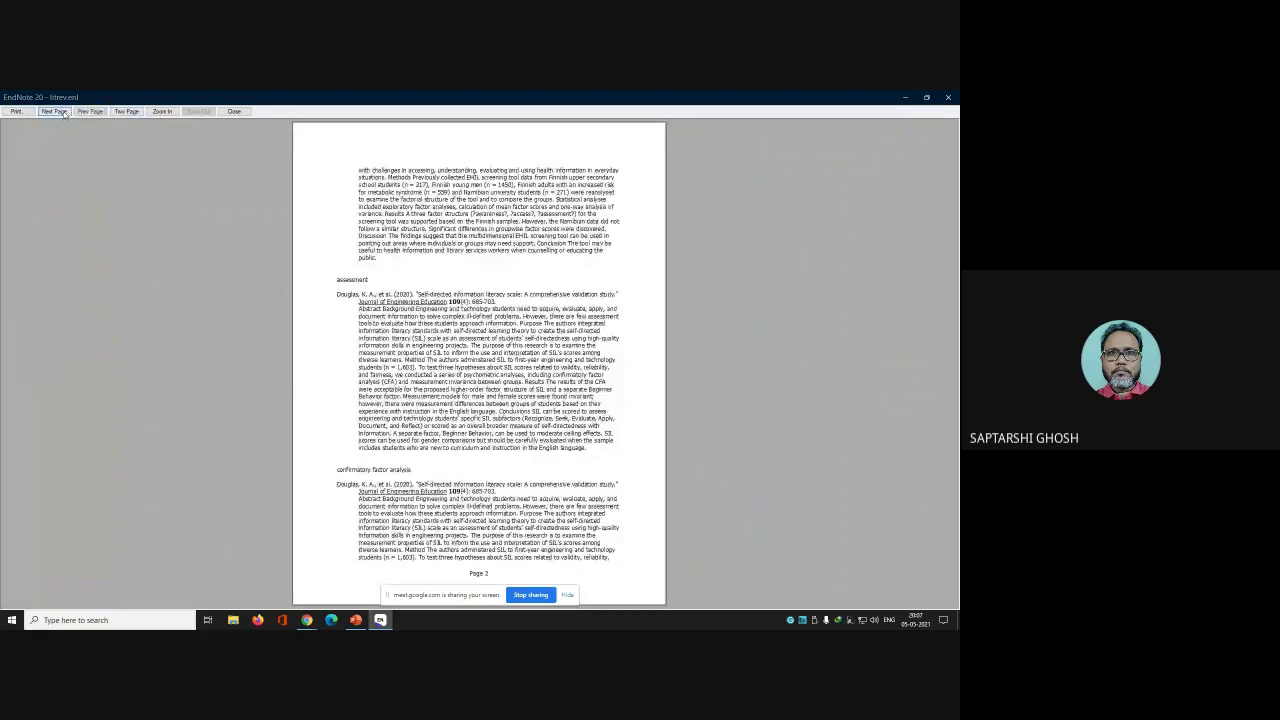
{"action": "left_click", "coordinate": [55, 111]}
{"action": "left_click", "coordinate": [55, 111]}
{"action": "left_click", "coordinate": [55, 111]}
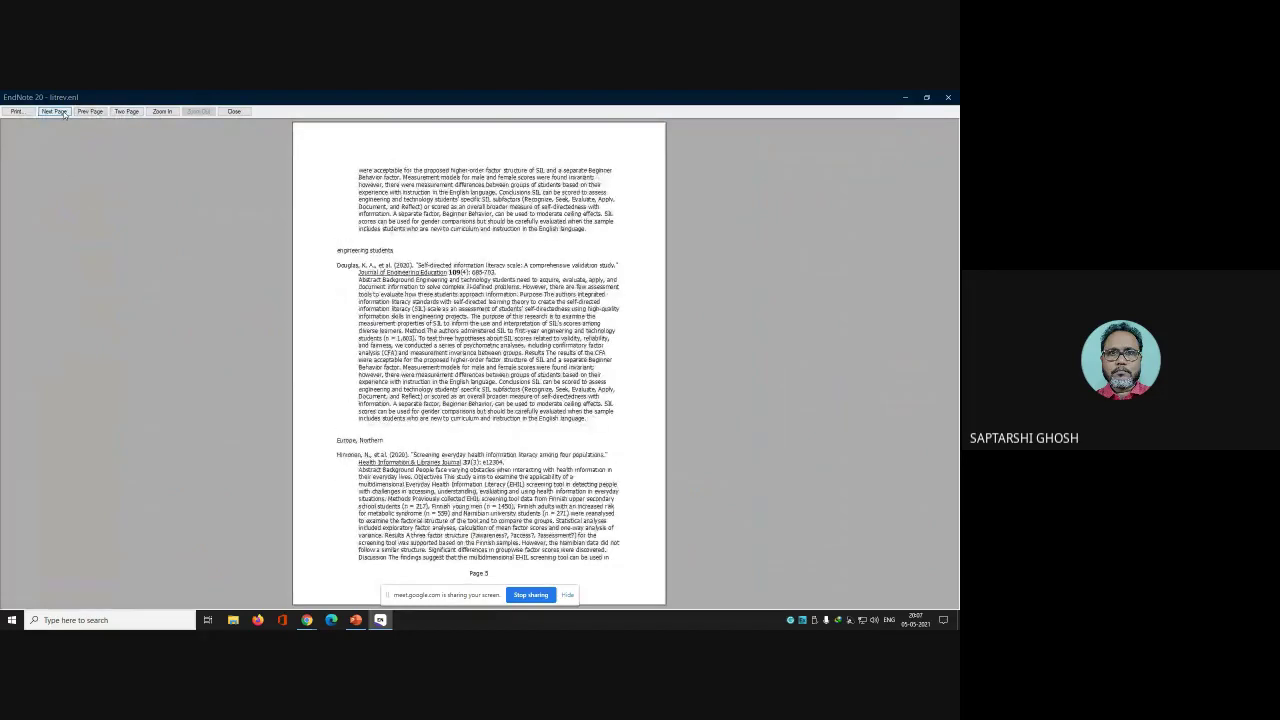
{"action": "left_click", "coordinate": [55, 111]}
{"action": "left_click", "coordinate": [55, 111]}
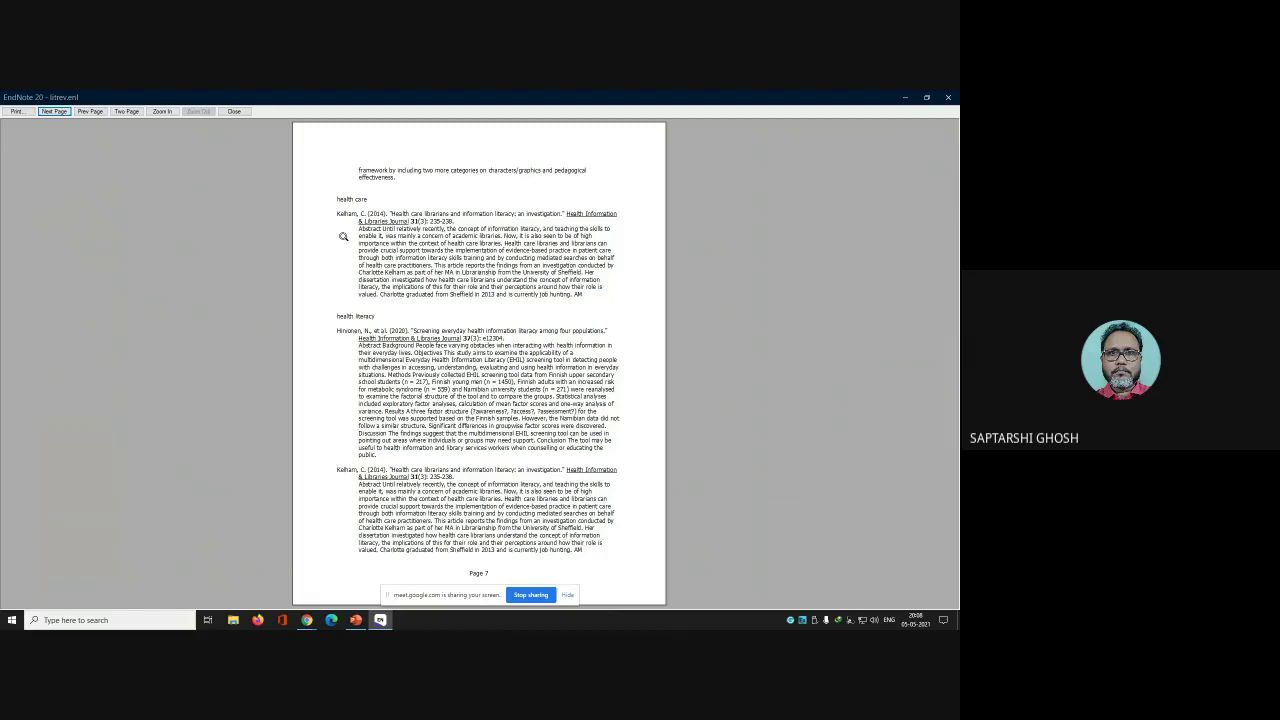
Close the bibliography without saving and check the keywords of the 2001 "Information Literacy: The Changing Library" and 2014 Brazilian HIV/AIDS references
{"action": "left_click", "coordinate": [236, 111]}
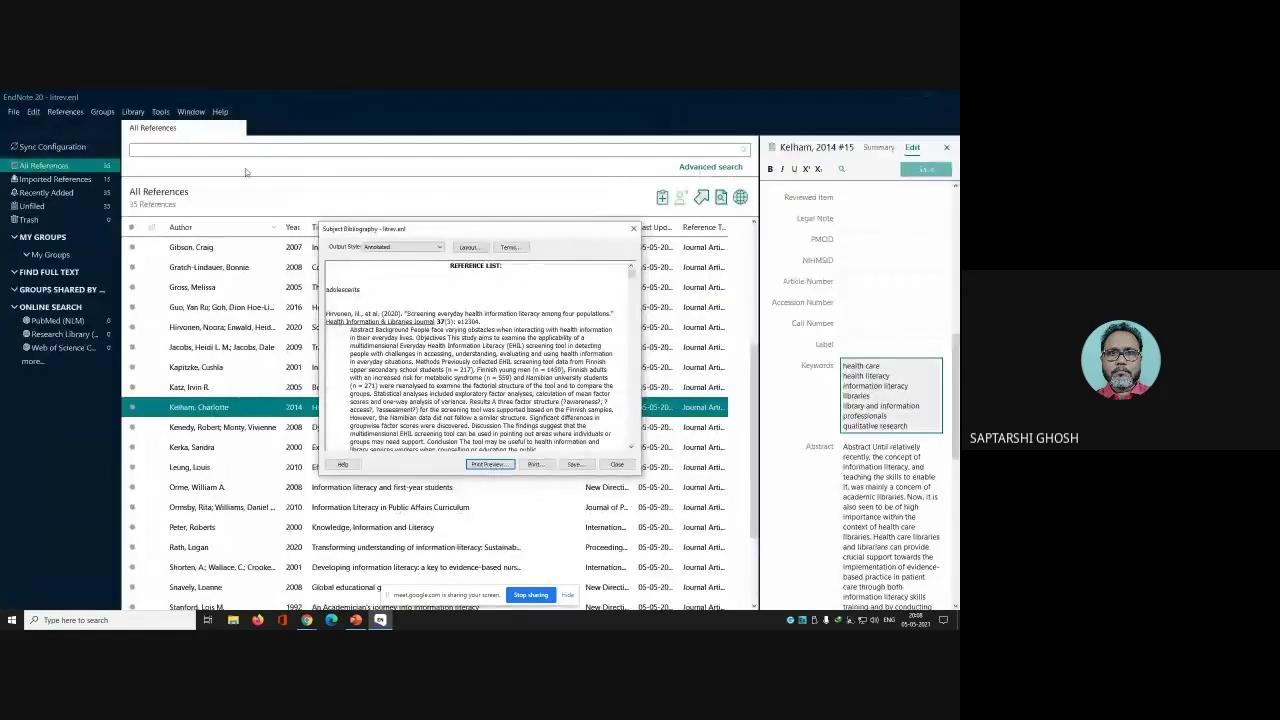
{"action": "left_click", "coordinate": [617, 464]}
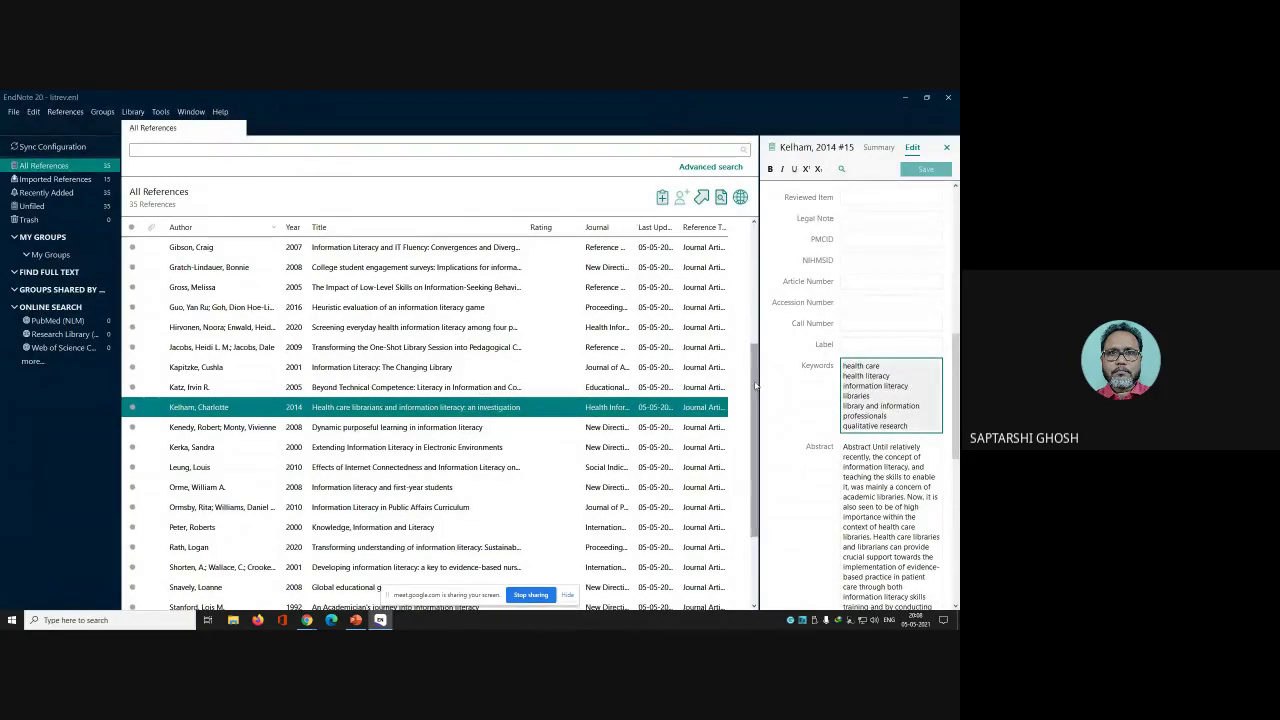
{"action": "left_click", "coordinate": [757, 268]}
{"action": "left_click_drag", "start_coordinate": [757, 268], "coordinate": [757, 455]}
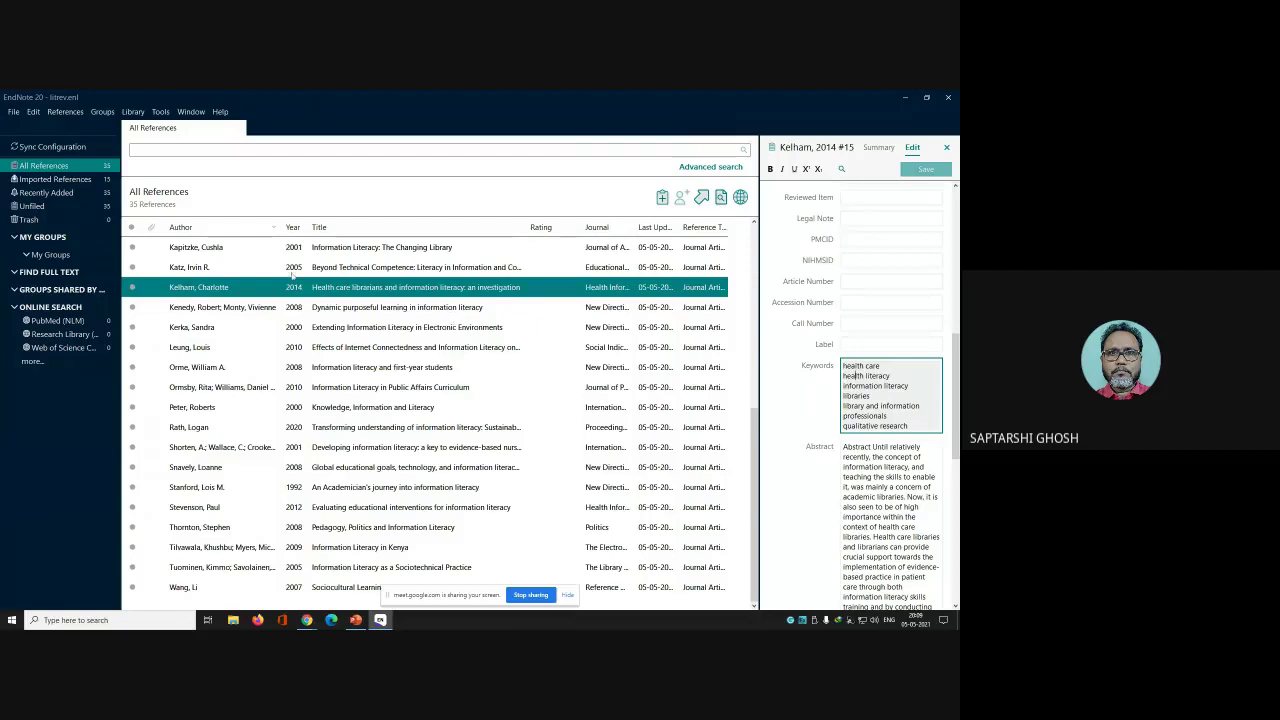
{"action": "left_click", "coordinate": [344, 249]}
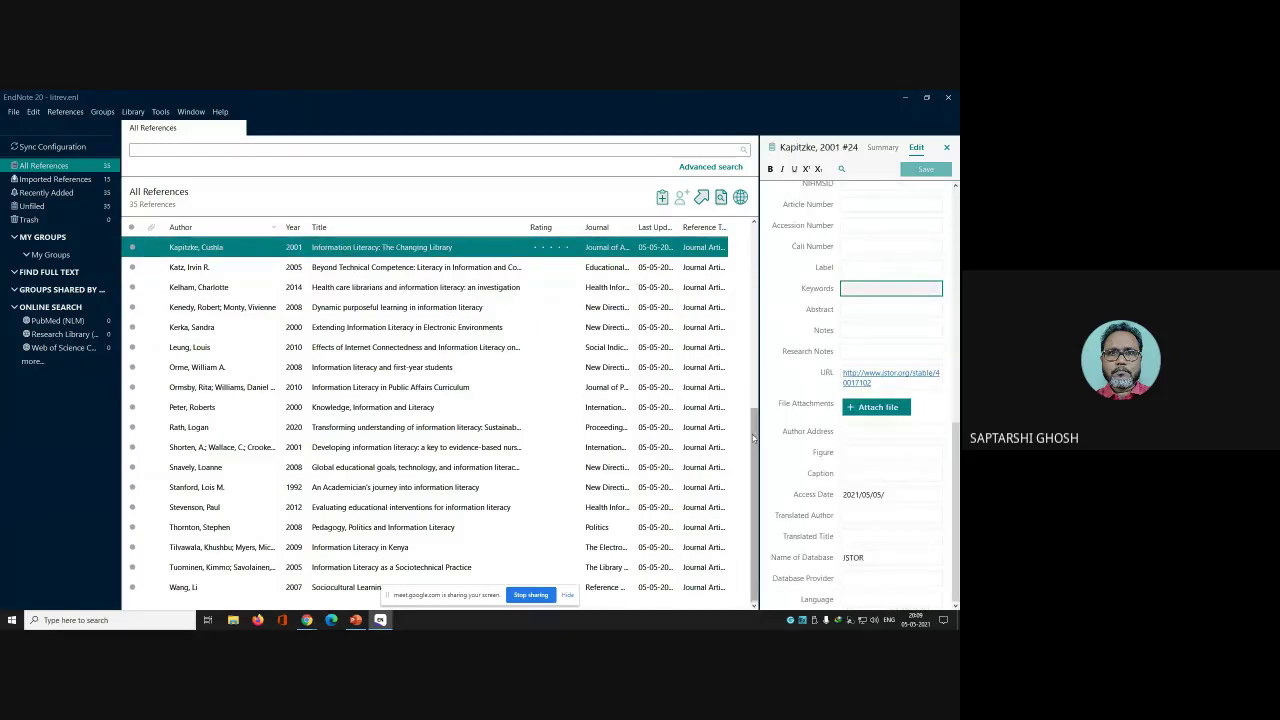
{"action": "left_click_drag", "start_coordinate": [754, 420], "coordinate": [763, 249]}
{"action": "left_click", "coordinate": [447, 248]}
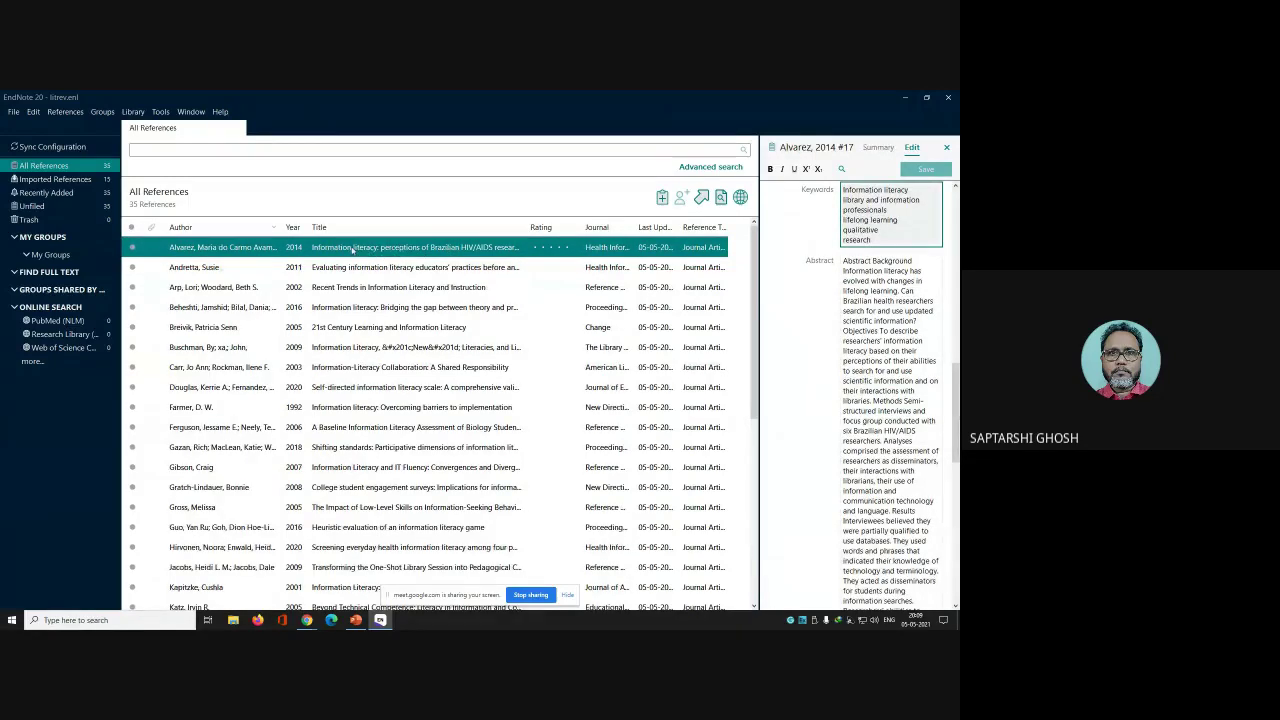
{"action": "left_click_drag", "start_coordinate": [955, 405], "coordinate": [955, 361]}
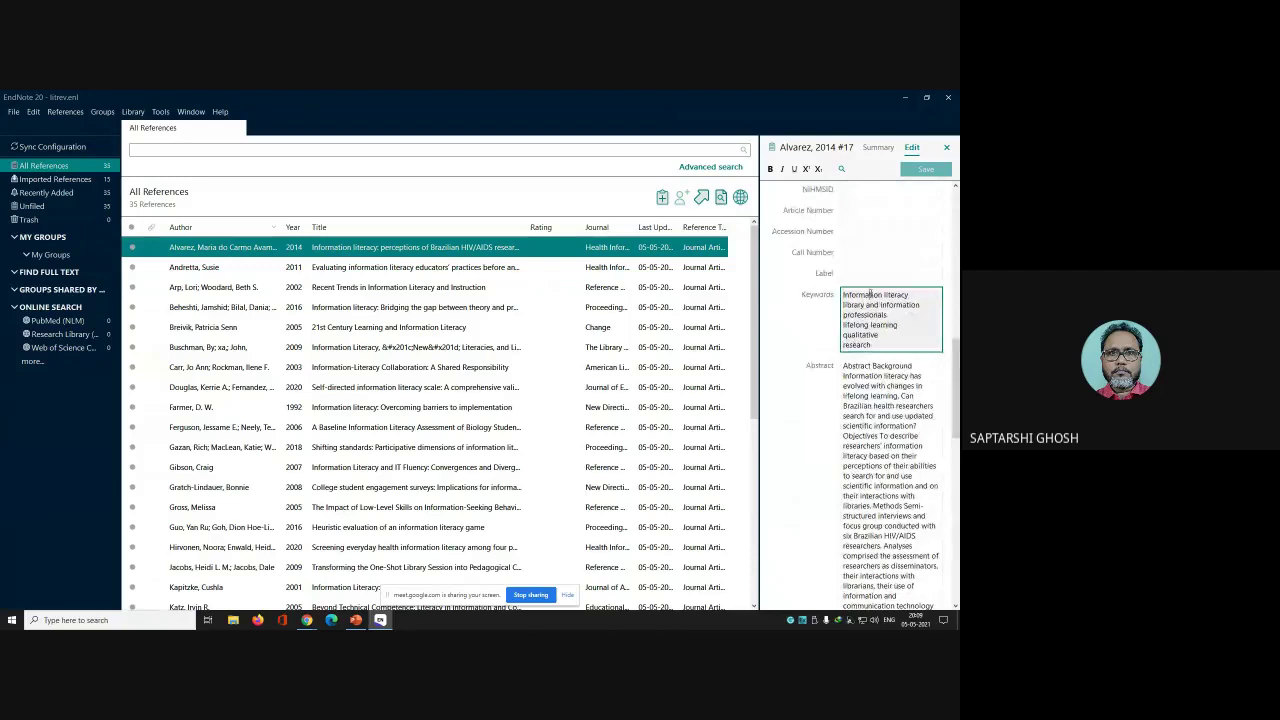
Try to add the keyword "information literacy" above "impact factor" in the 2011 reference on information literacy educators' practices, discarding the changes
{"action": "left_click", "coordinate": [400, 268]}
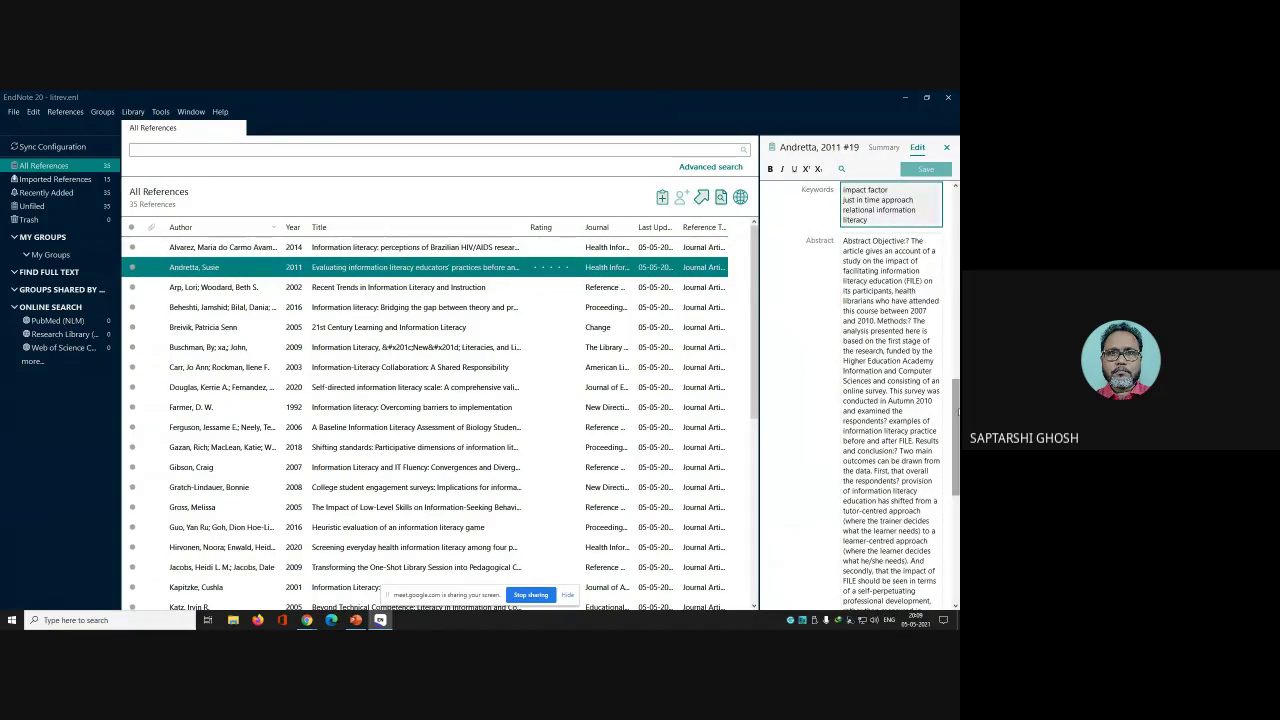
{"action": "scroll", "coordinate": [958, 411], "scroll_direction": "up", "scroll_amount": 2}
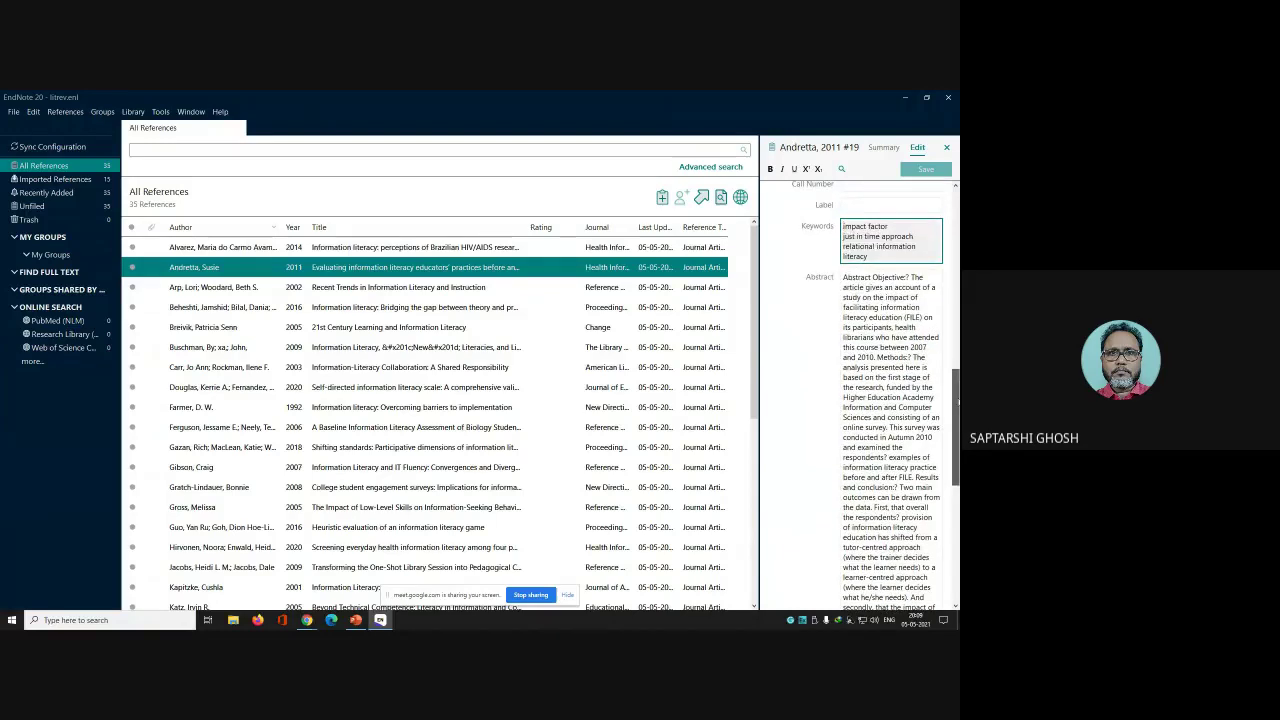
{"action": "scroll", "coordinate": [957, 411], "scroll_direction": "up", "scroll_amount": 1}
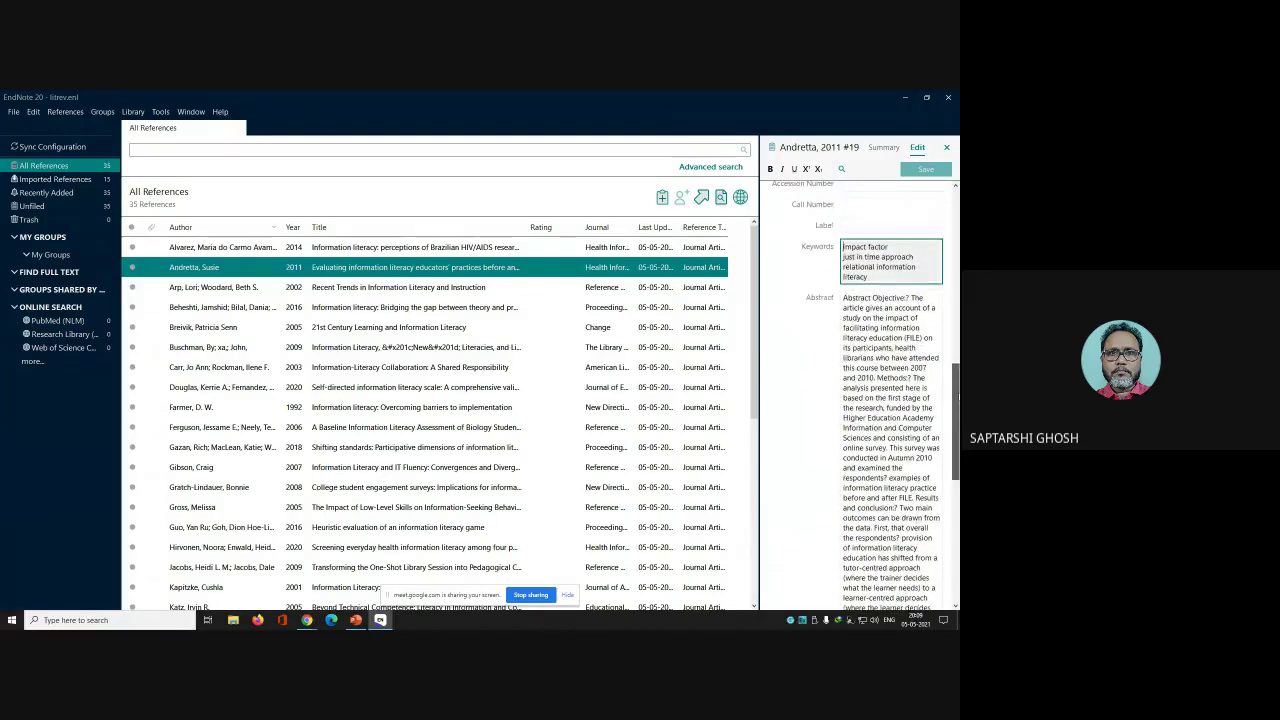
{"action": "left_click", "coordinate": [855, 246]}
{"action": "key", "text": "Return"}
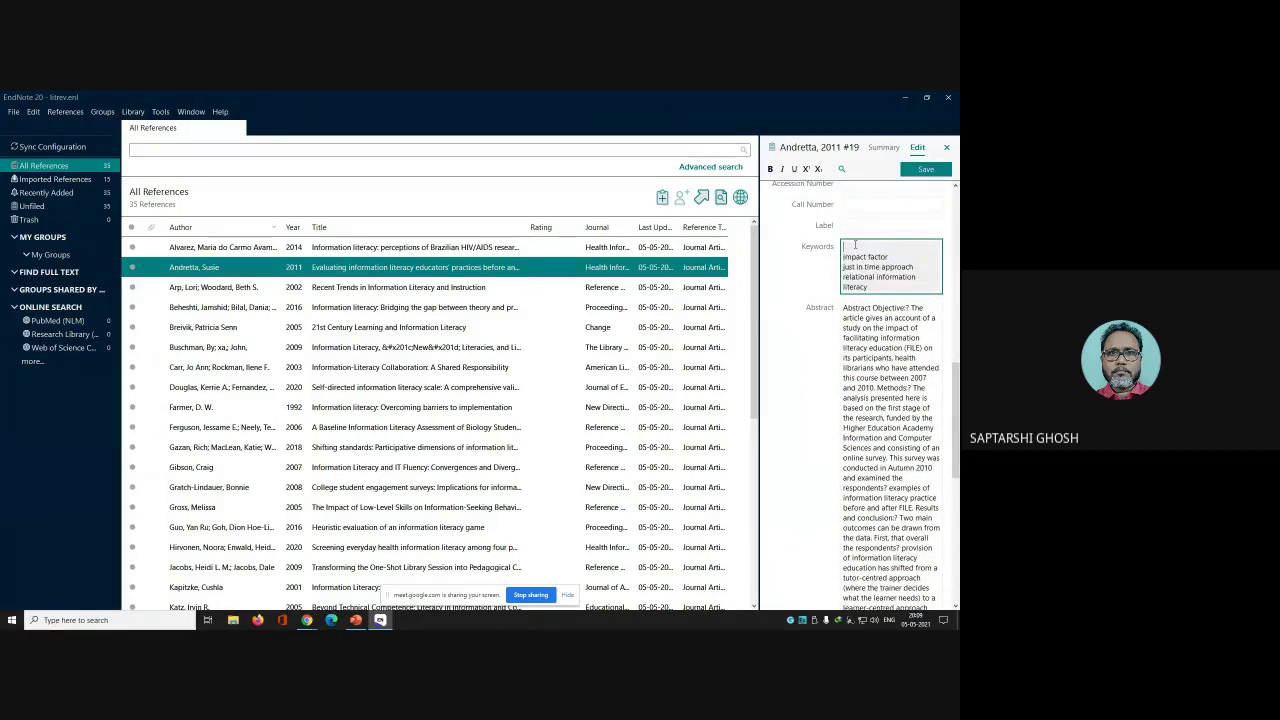
{"action": "type", "text": "information and communications technology"}
{"action": "key", "text": "BackSpace"}
{"action": "type", "text": "information"}
{"action": "type", "text": "informatu"}
{"action": "key", "text": "BackSpace"}
{"action": "type", "text": "information literacy"}
{"action": "left_click", "coordinate": [858, 256]}
{"action": "left_click", "coordinate": [390, 290]}
{"action": "left_click", "coordinate": [578, 386]}
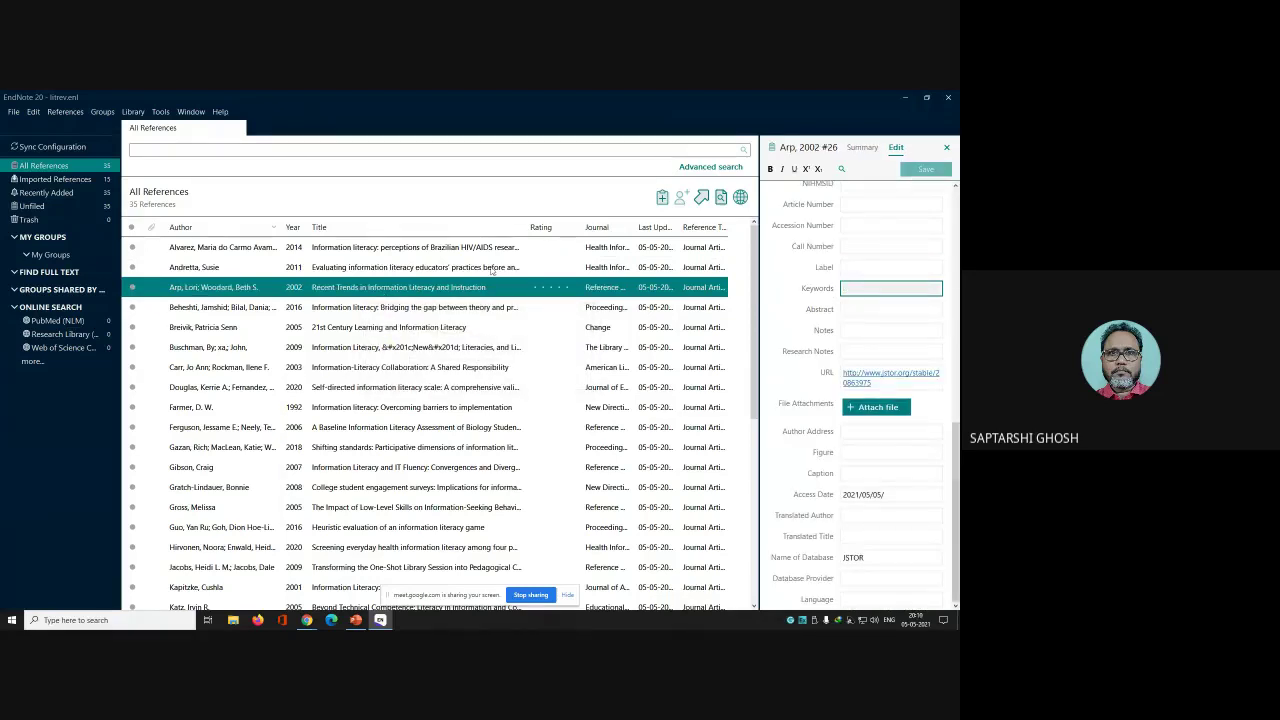
Add the keyword "information literacy" below "impact factor" in the 2011 reference on information literacy educators' practices and save it
{"action": "left_click", "coordinate": [455, 268]}
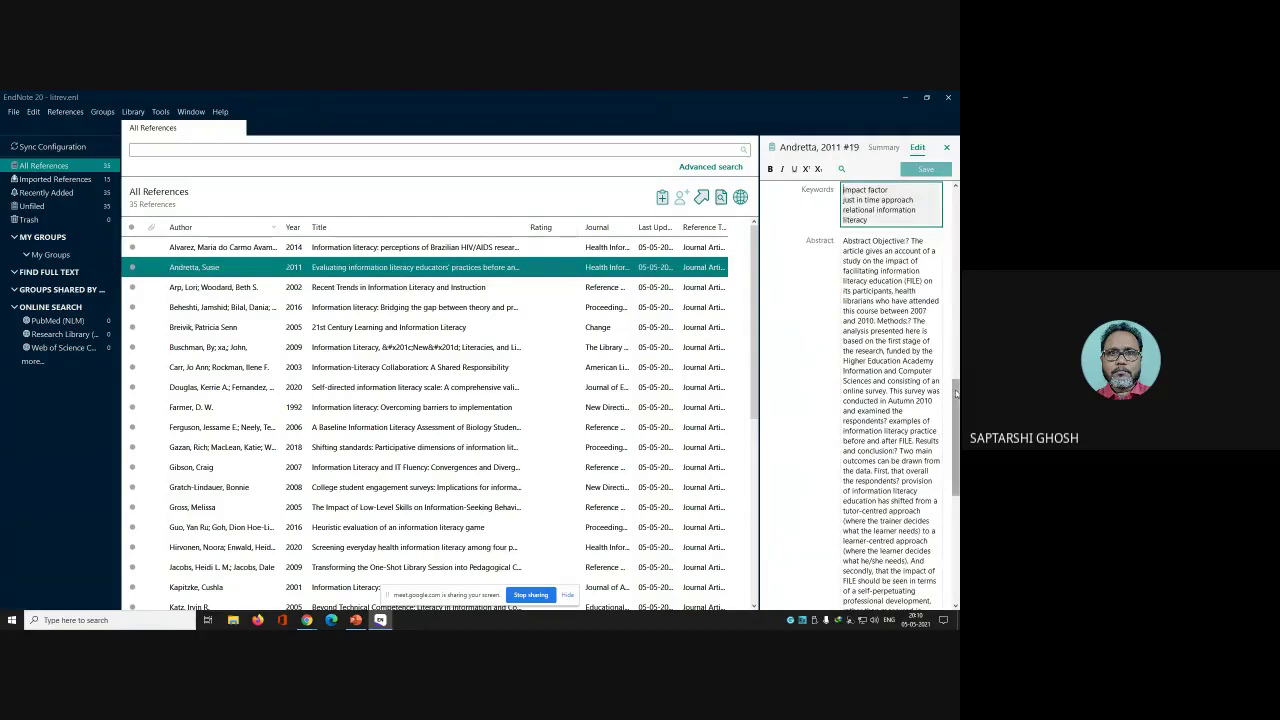
{"action": "scroll", "coordinate": [878, 250], "scroll_direction": "up", "scroll_amount": 1}
{"action": "left_click", "coordinate": [887, 242]}
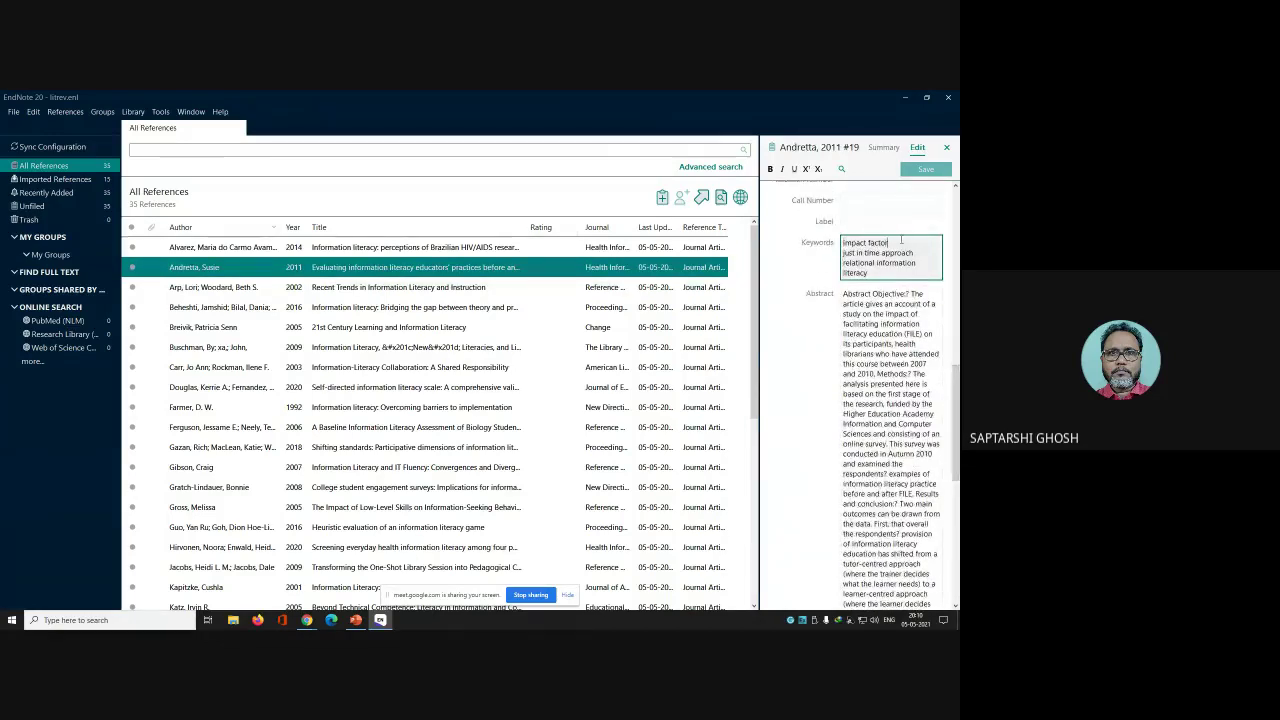
{"action": "key", "text": "Return"}
{"action": "type", "text": "i"}
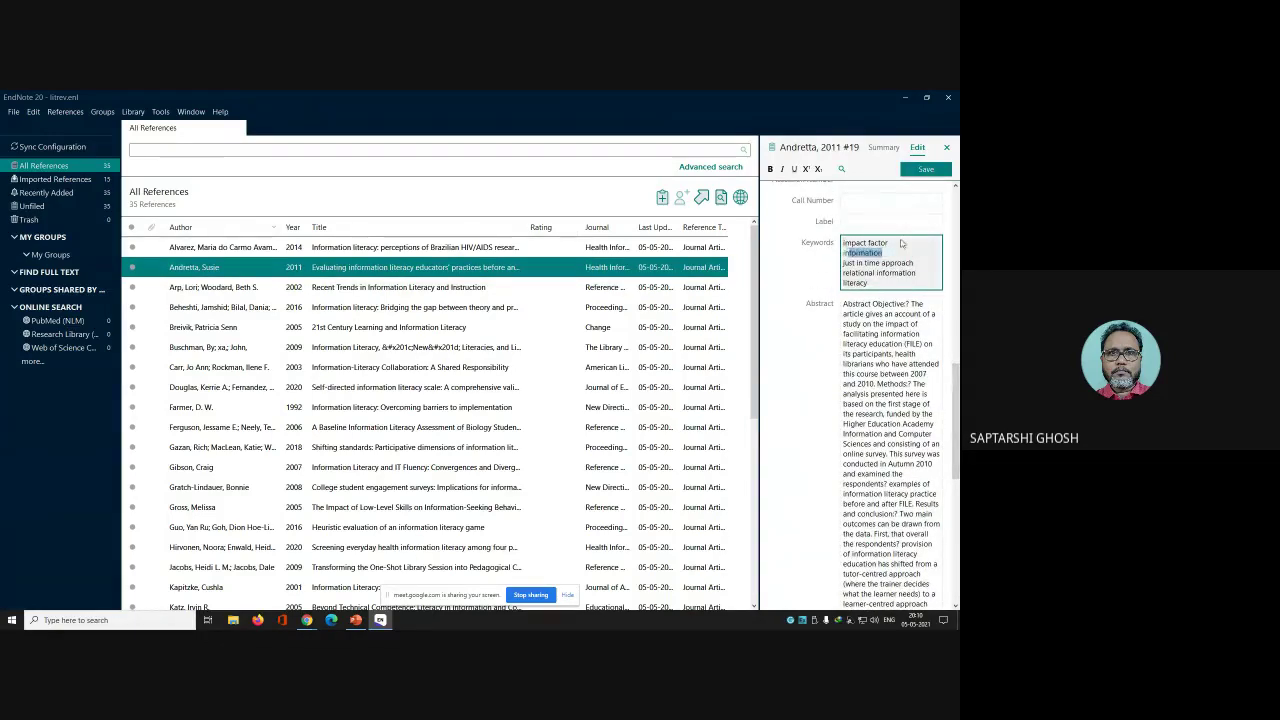
{"action": "type", "text": "nformatio"}
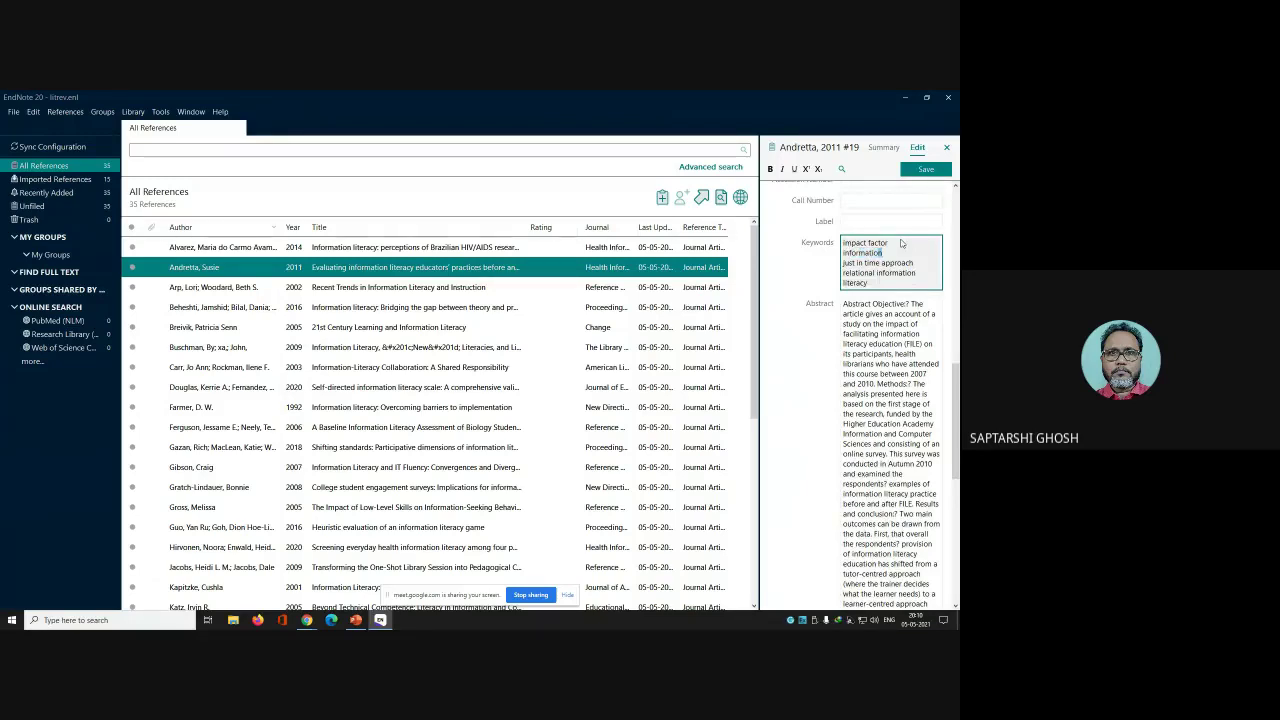
{"action": "type", "text": "n literacy"}
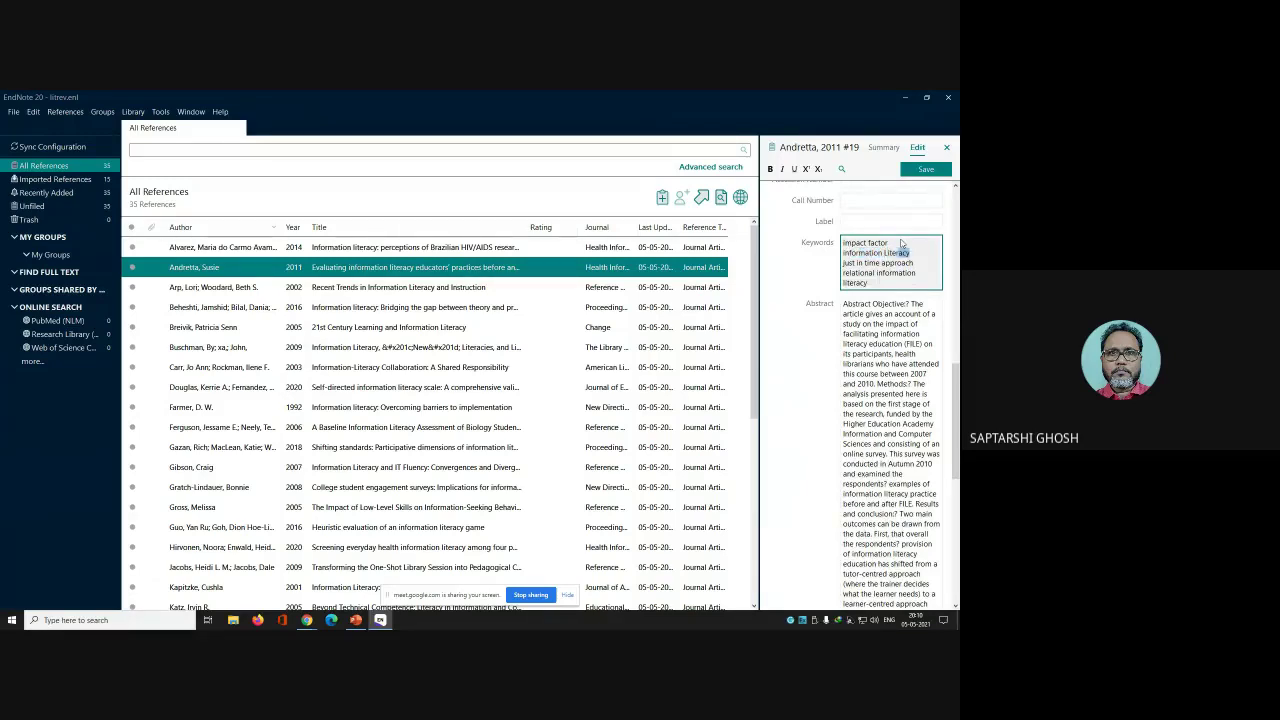
{"action": "left_click", "coordinate": [925, 168]}
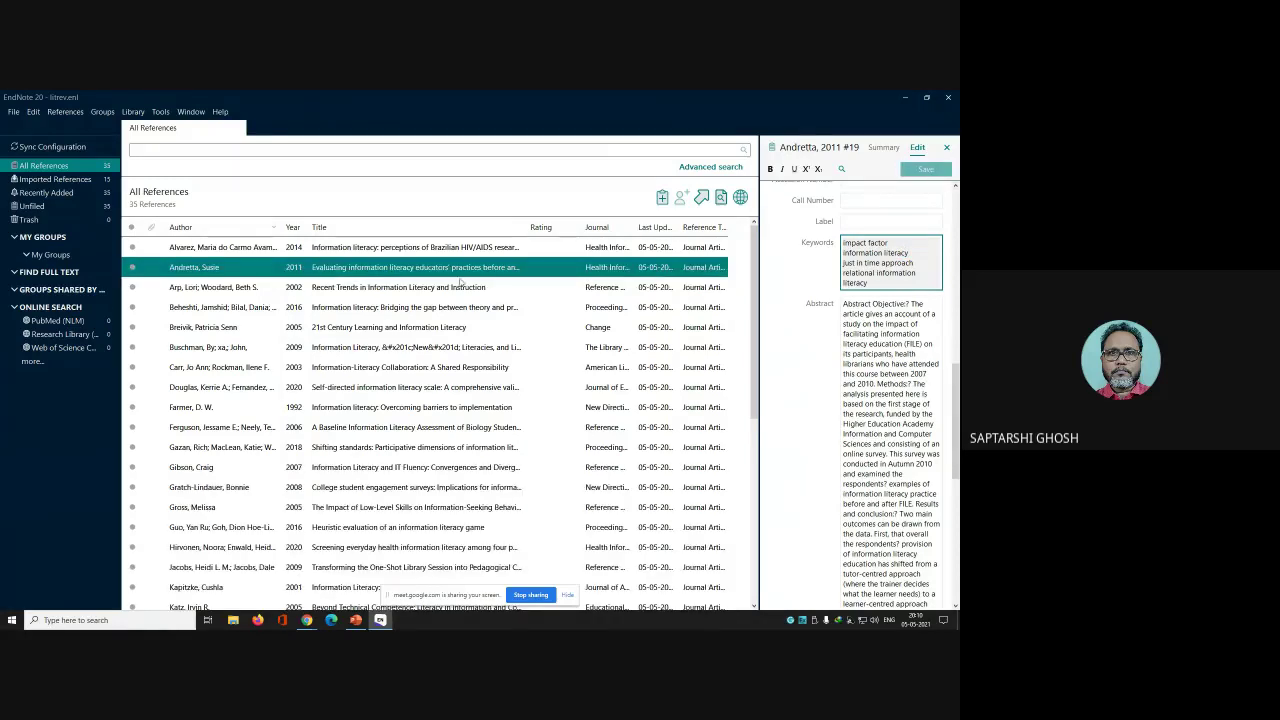
Enter the keyword "information literacy" in the 2002 reference "Recent Trends in Information Literacy and Instruction" and save the changes
{"action": "left_click", "coordinate": [390, 287]}
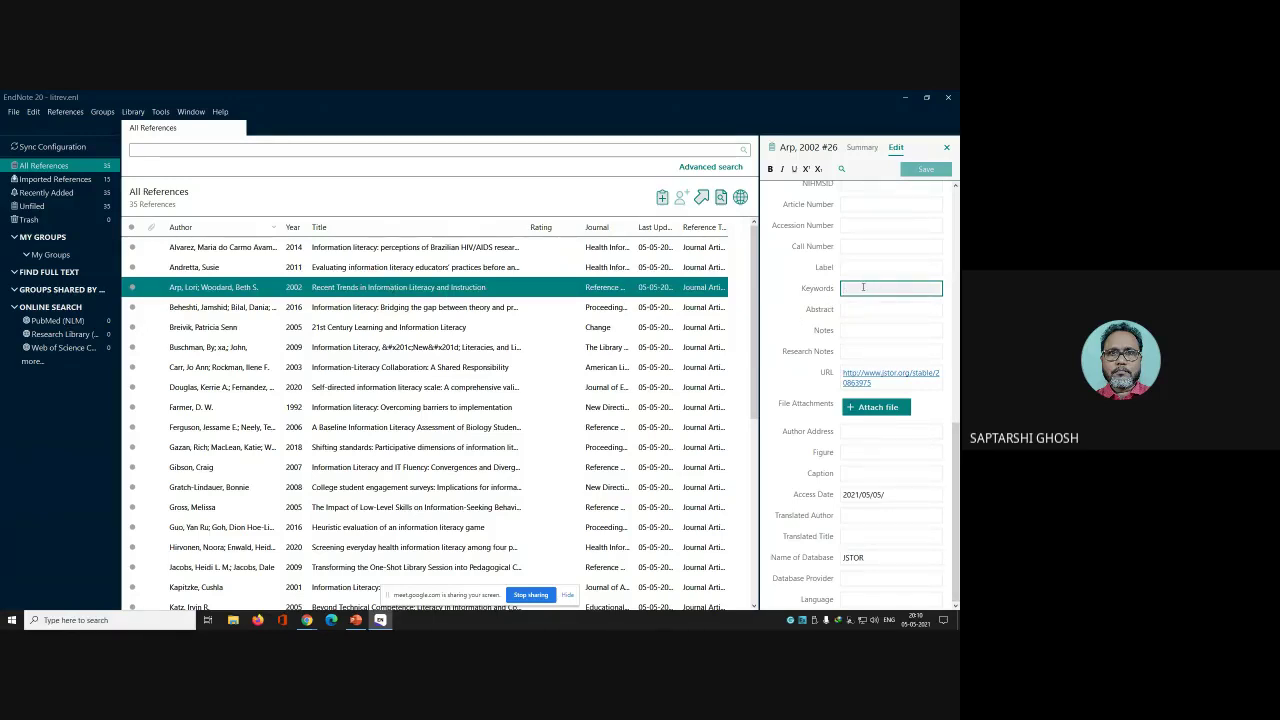
{"action": "type", "text": "("}
{"action": "type", "text": "inform"}
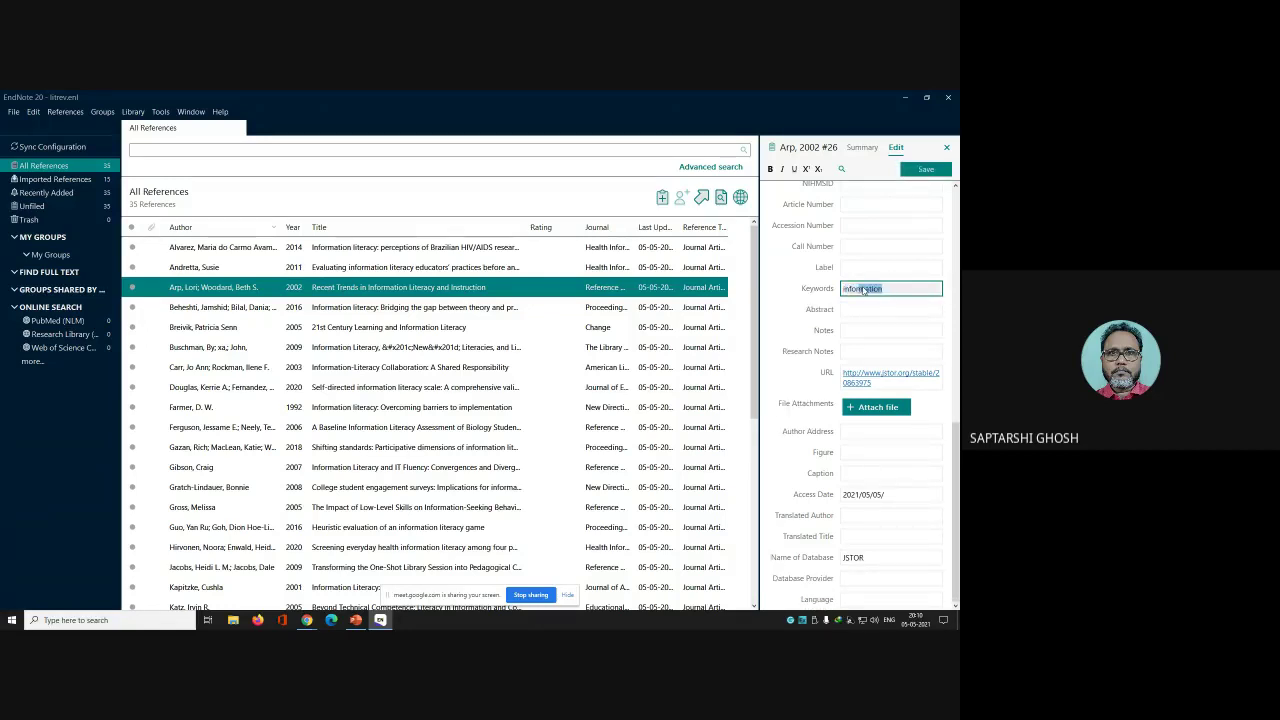
{"action": "type", "text": "ation literacty"}
{"action": "left_click_drag", "start_coordinate": [955, 515], "coordinate": [955, 288]}
{"action": "left_click_drag", "start_coordinate": [958, 242], "coordinate": [956, 262]}
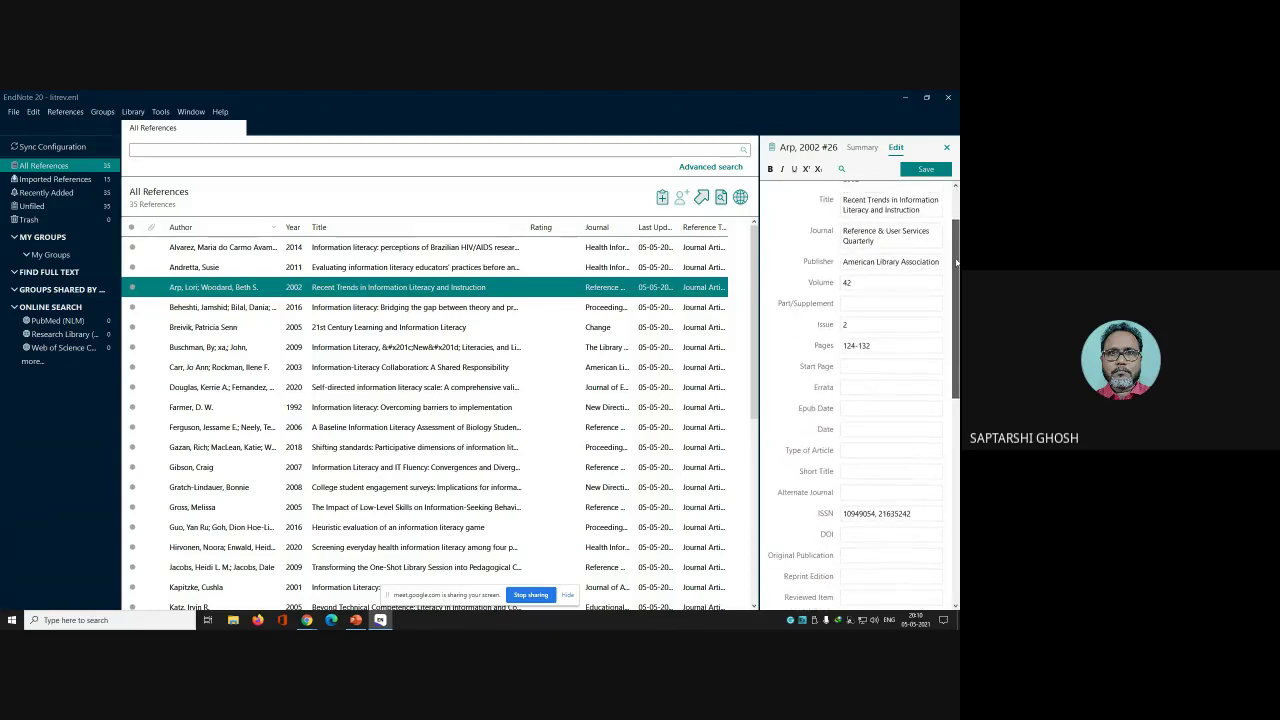
{"action": "left_click", "coordinate": [406, 311]}
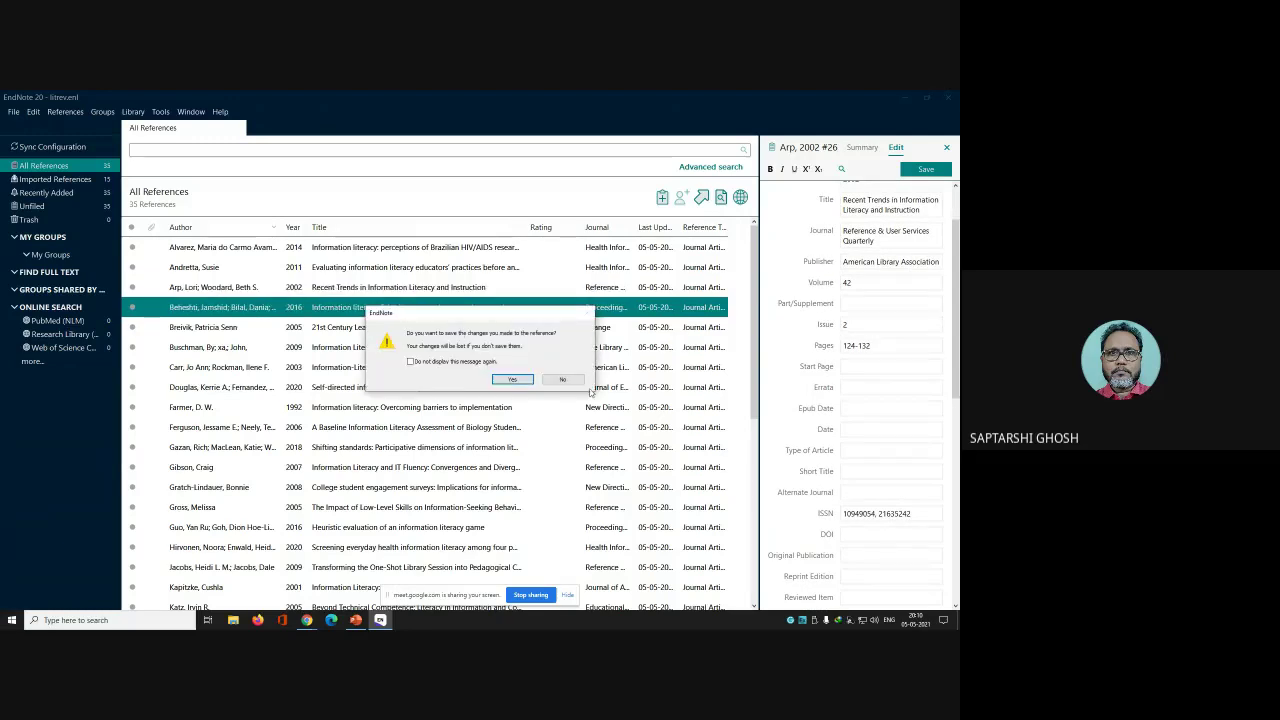
{"action": "left_click", "coordinate": [512, 380]}
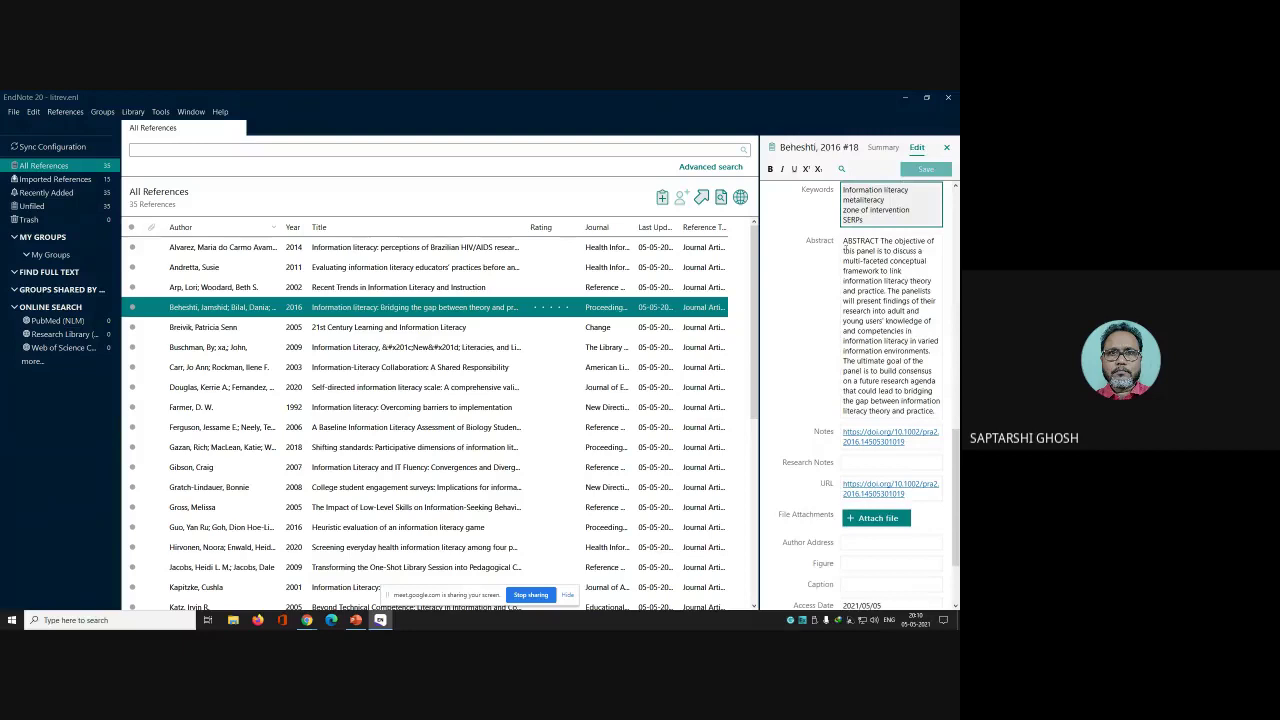
Enter the keyword "information Literacy" in the 2005 reference "21st Century Learning and Information Literacy" and save it
{"action": "left_click", "coordinate": [370, 329]}
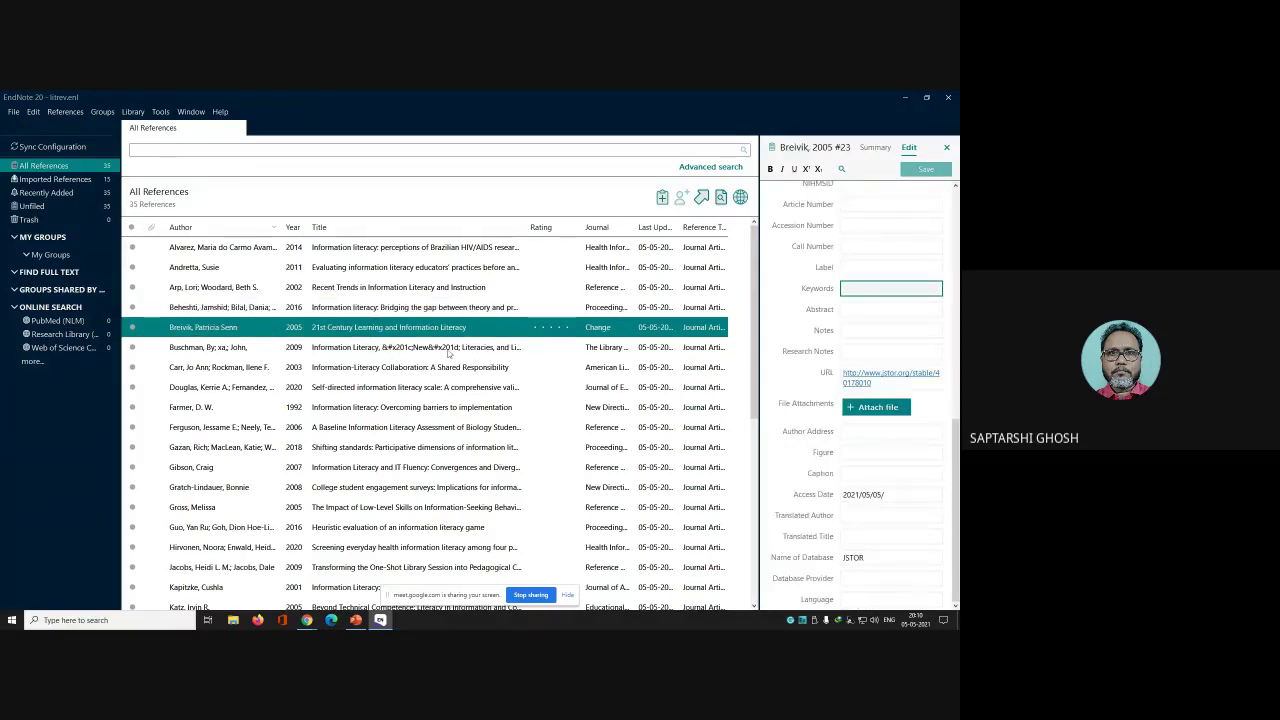
{"action": "left_click_drag", "start_coordinate": [955, 510], "coordinate": [955, 280]}
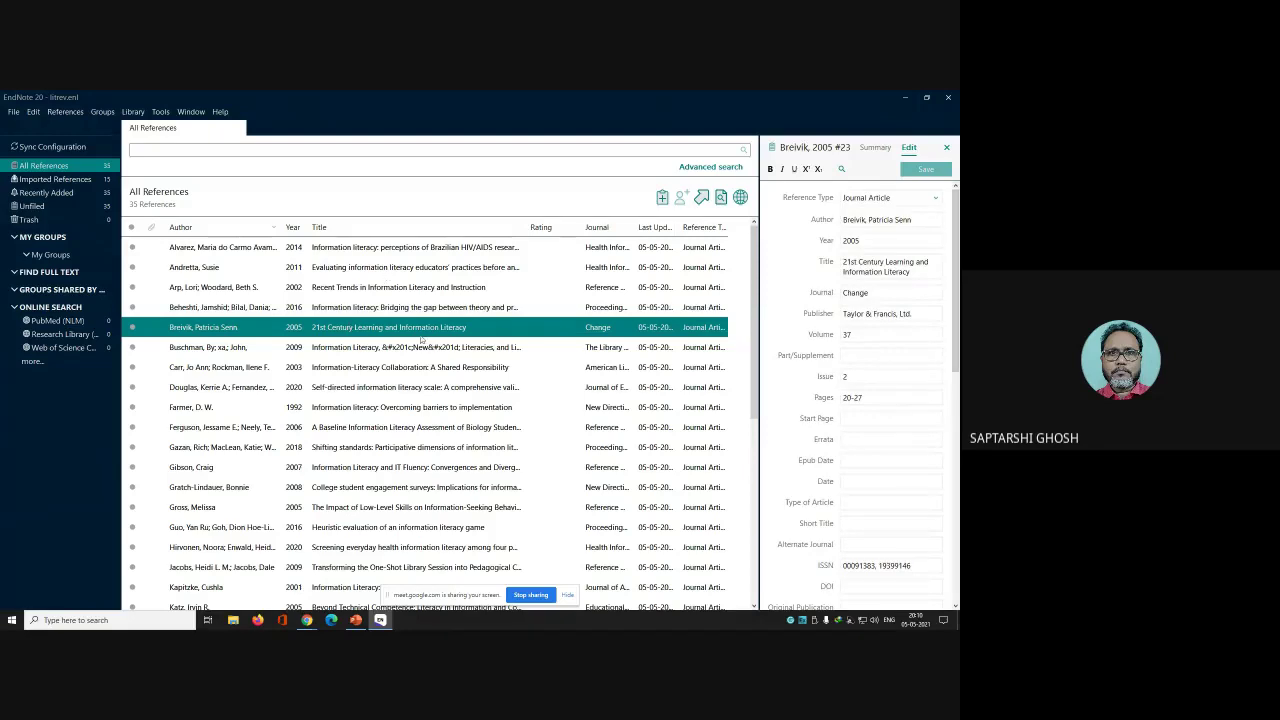
{"action": "left_click_drag", "start_coordinate": [957, 358], "coordinate": [945, 494]}
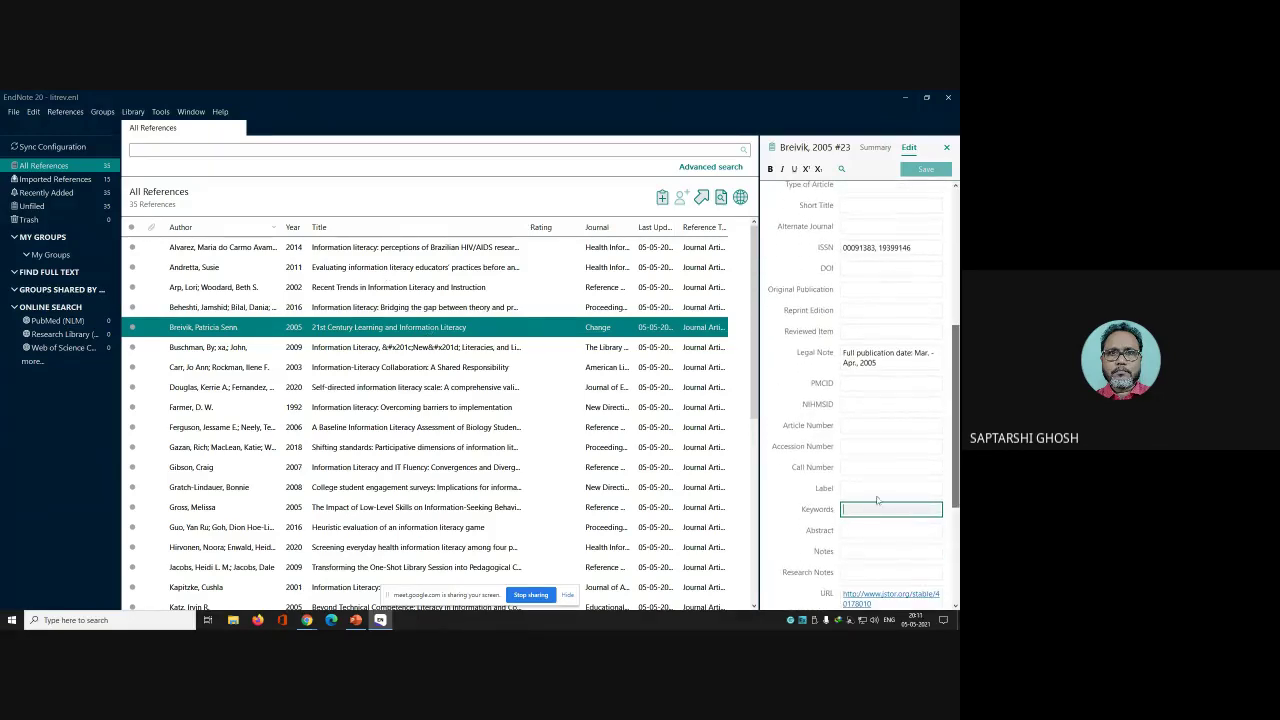
{"action": "type", "text": "info"}
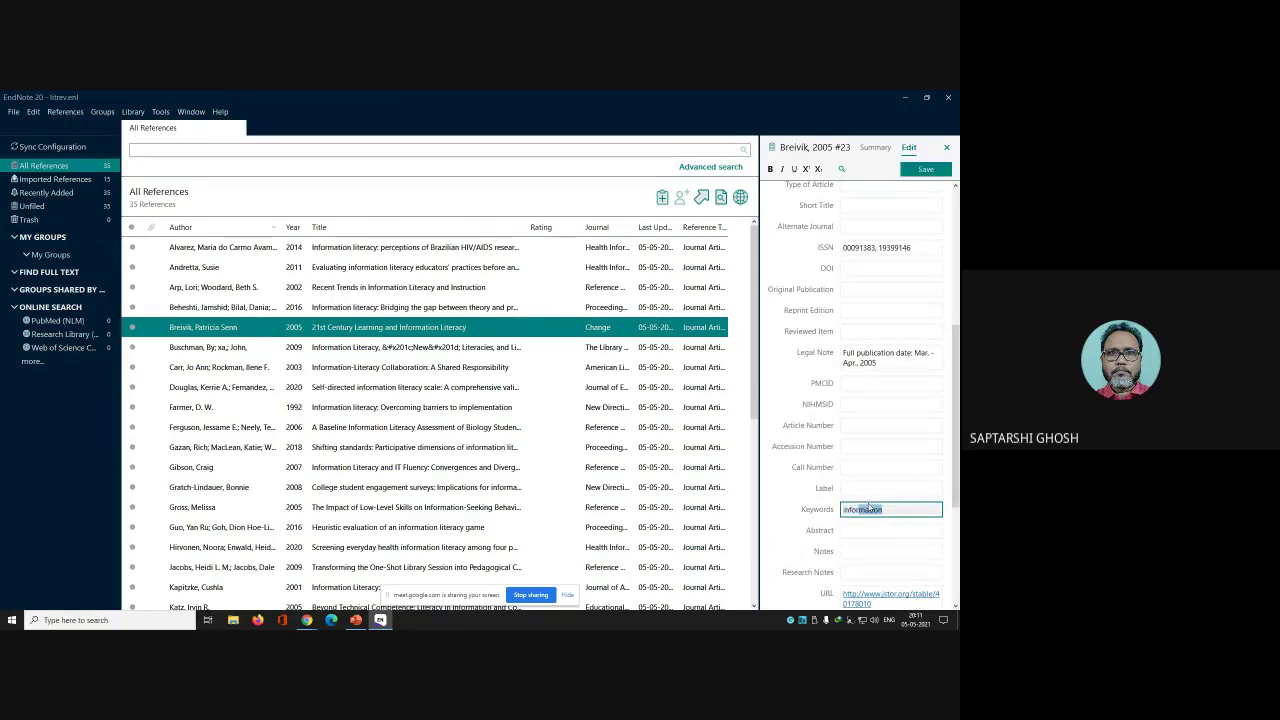
{"action": "type", "text": "rmation Literacy"}
{"action": "left_click", "coordinate": [930, 172]}
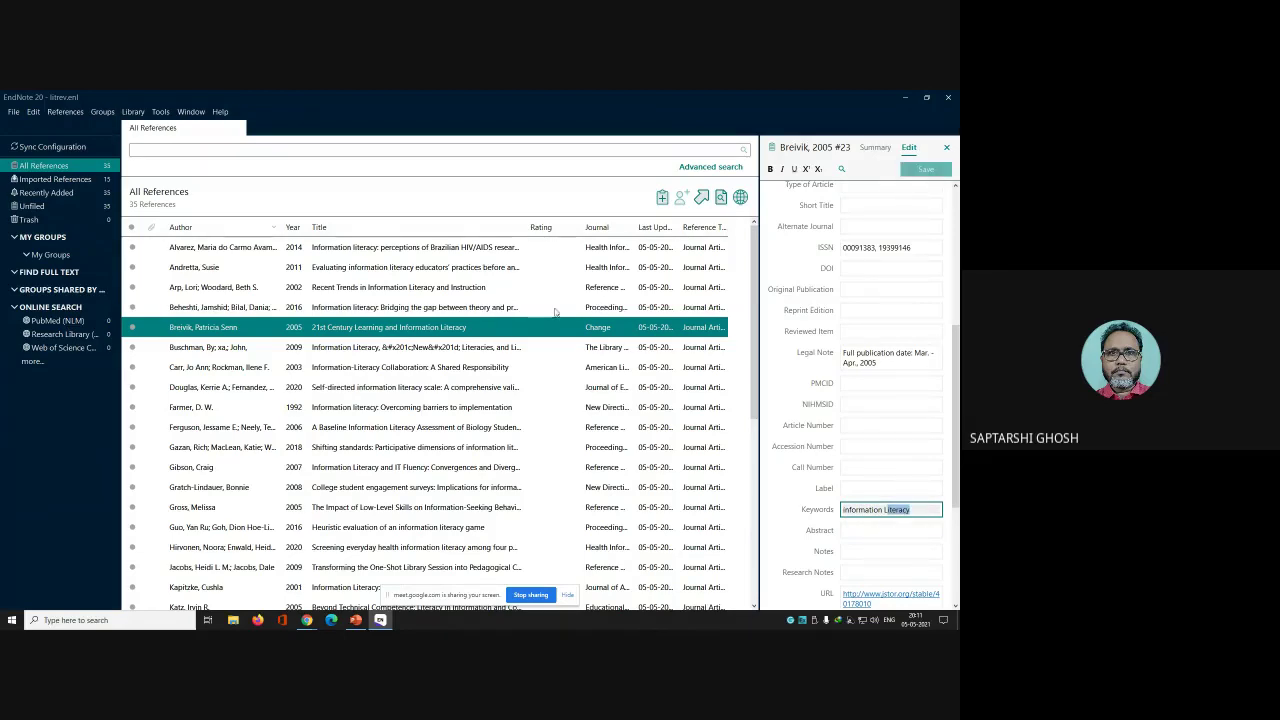
Copy "library and information science (LIS)" from the abstract into the keywords of the 2009 reference on information literacy and "new" literacies
{"action": "left_click", "coordinate": [480, 349]}
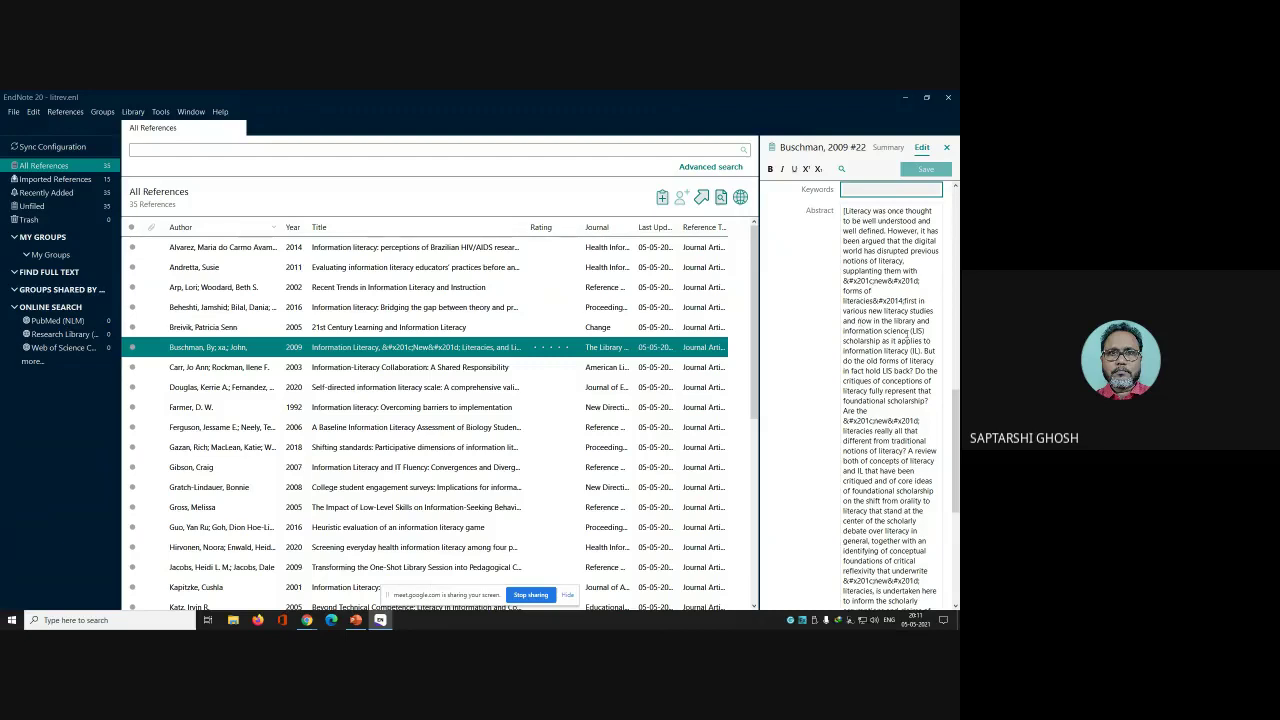
{"action": "left_click_drag", "start_coordinate": [928, 332], "coordinate": [842, 332]}
{"action": "left_click", "coordinate": [906, 331]}
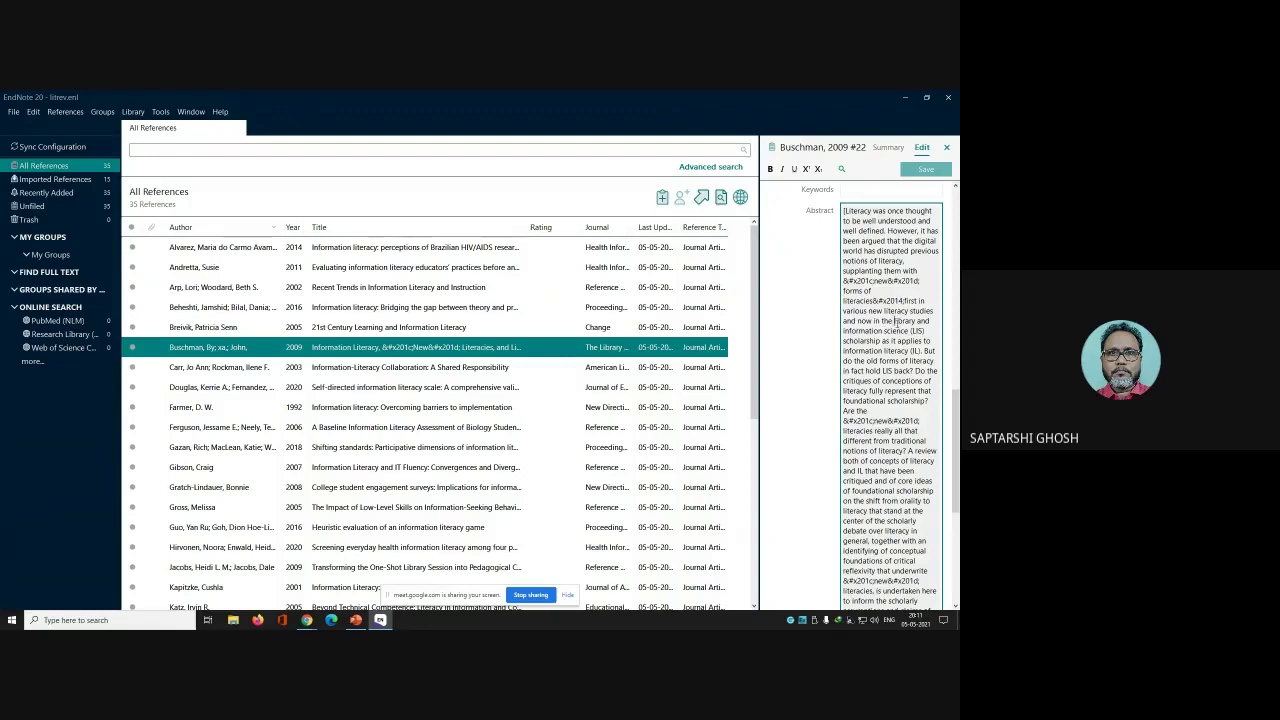
{"action": "left_click_drag", "start_coordinate": [895, 321], "coordinate": [931, 333]}
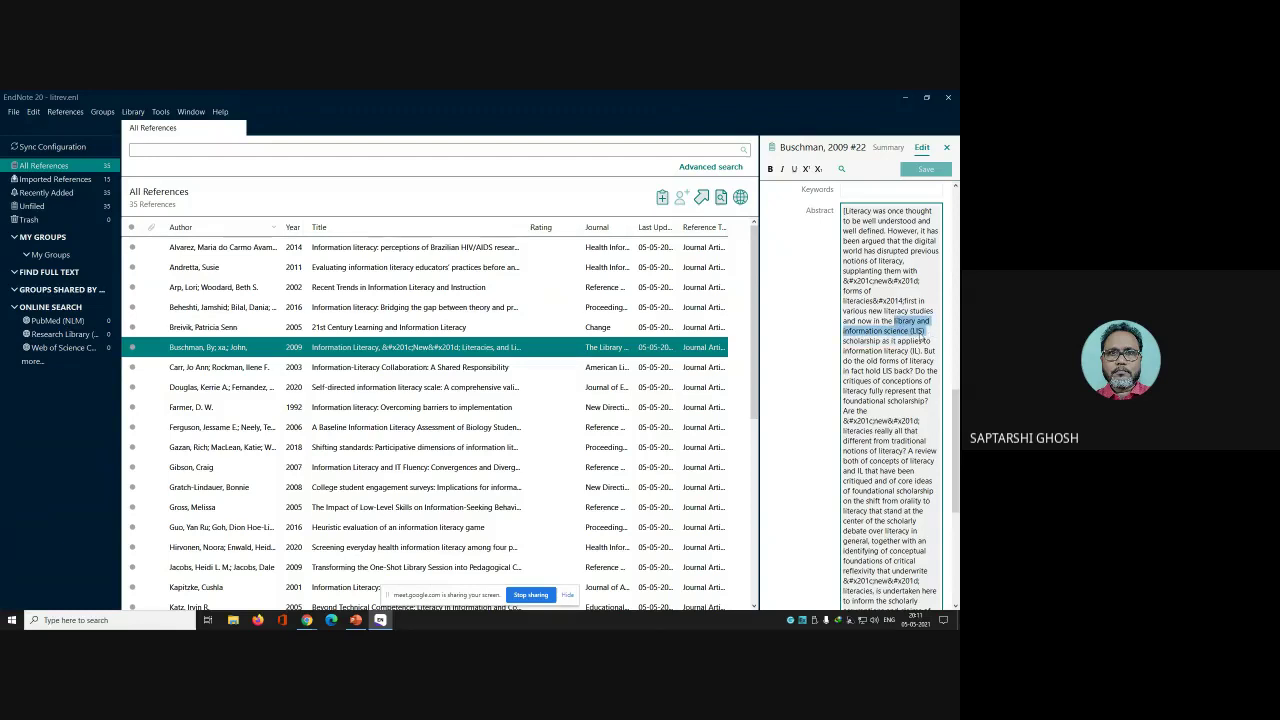
{"action": "right_click", "coordinate": [926, 342]}
{"action": "left_click", "coordinate": [875, 365]}
{"action": "scroll", "coordinate": [952, 407], "scroll_direction": "down", "scroll_amount": 5}
{"action": "scroll", "coordinate": [952, 407], "scroll_direction": "up", "scroll_amount": 6}
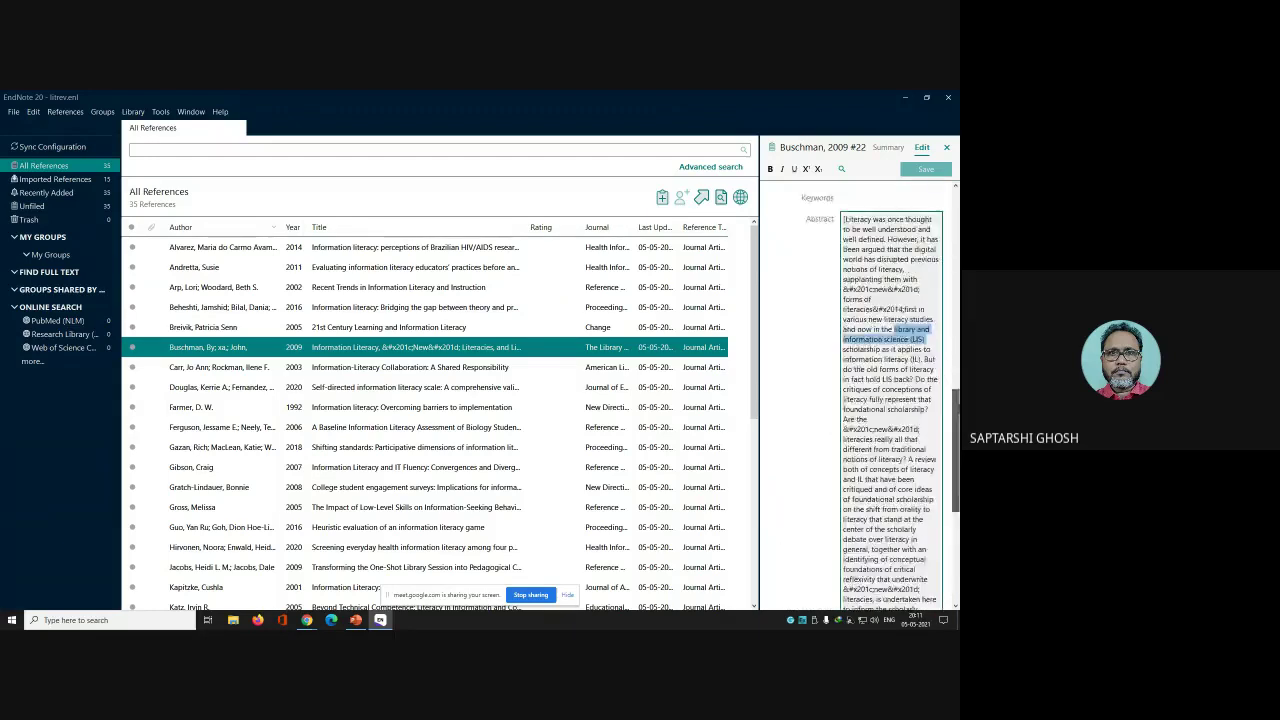
{"action": "scroll", "coordinate": [890, 400], "scroll_direction": "up", "scroll_amount": 3}
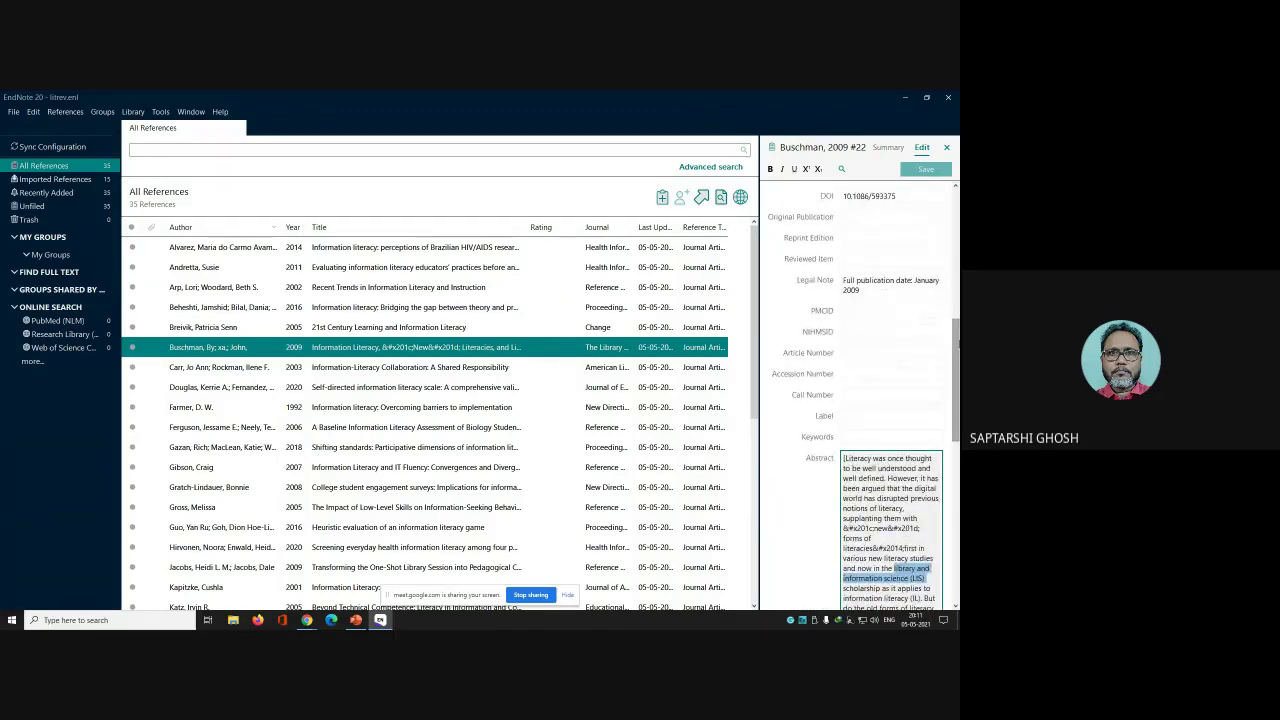
{"action": "left_click", "coordinate": [860, 437]}
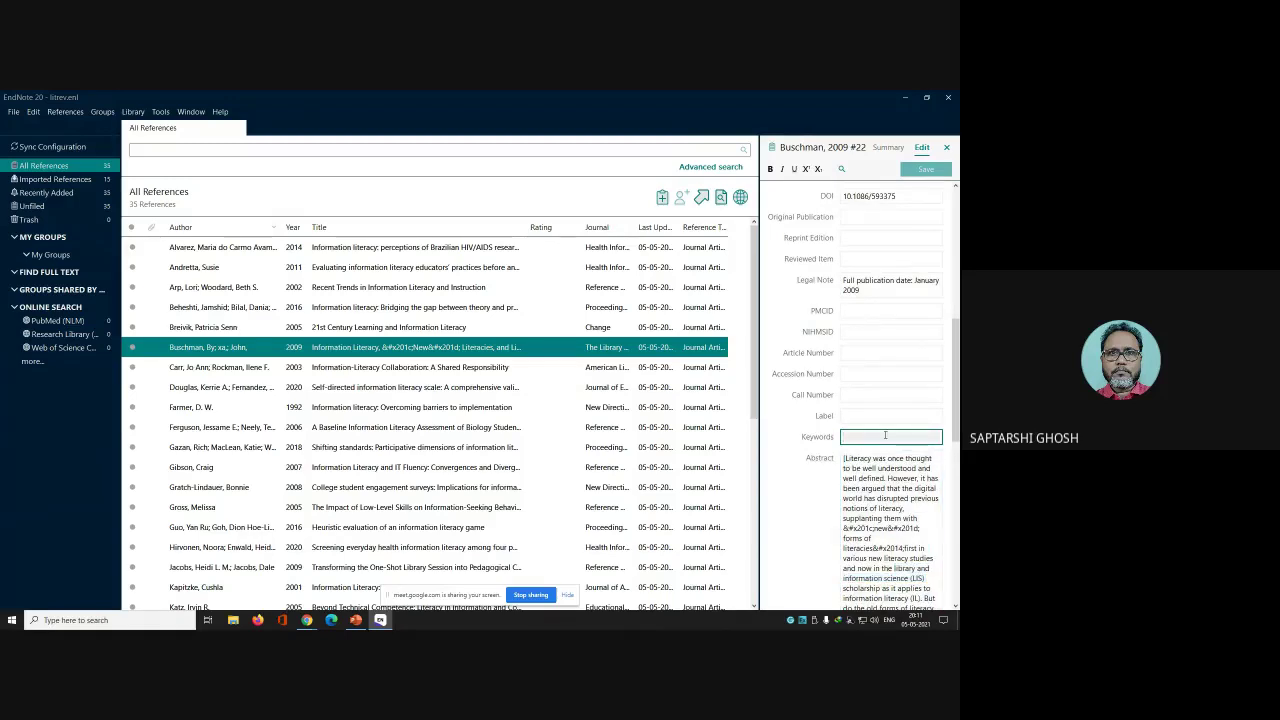
{"action": "key", "text": "ctrl+v"}
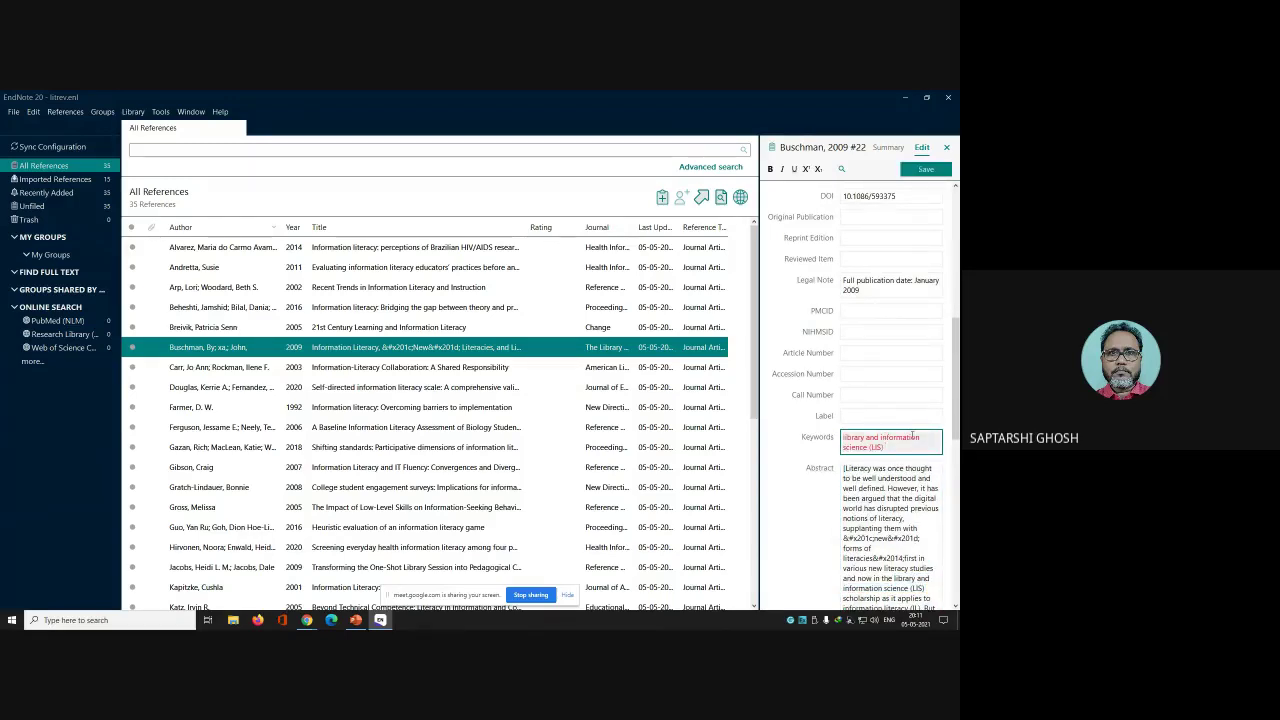
{"action": "key", "text": "Return"}
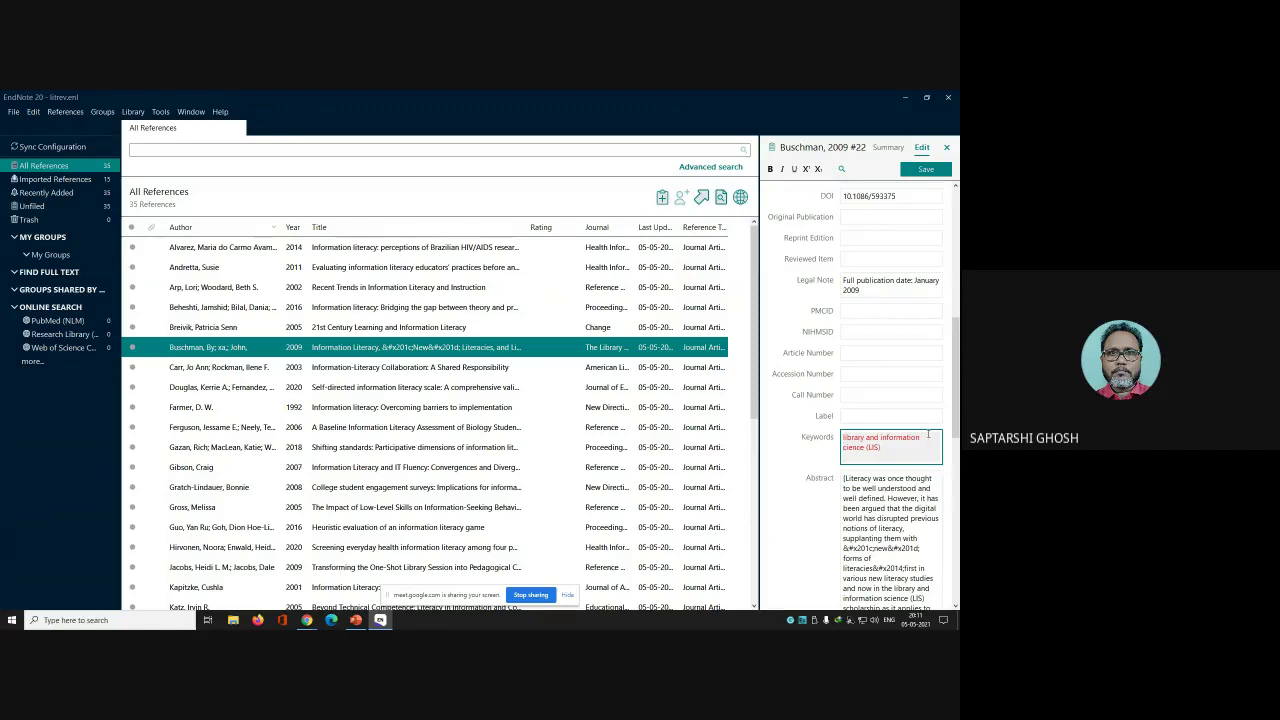
{"action": "key", "text": "BackSpace"}
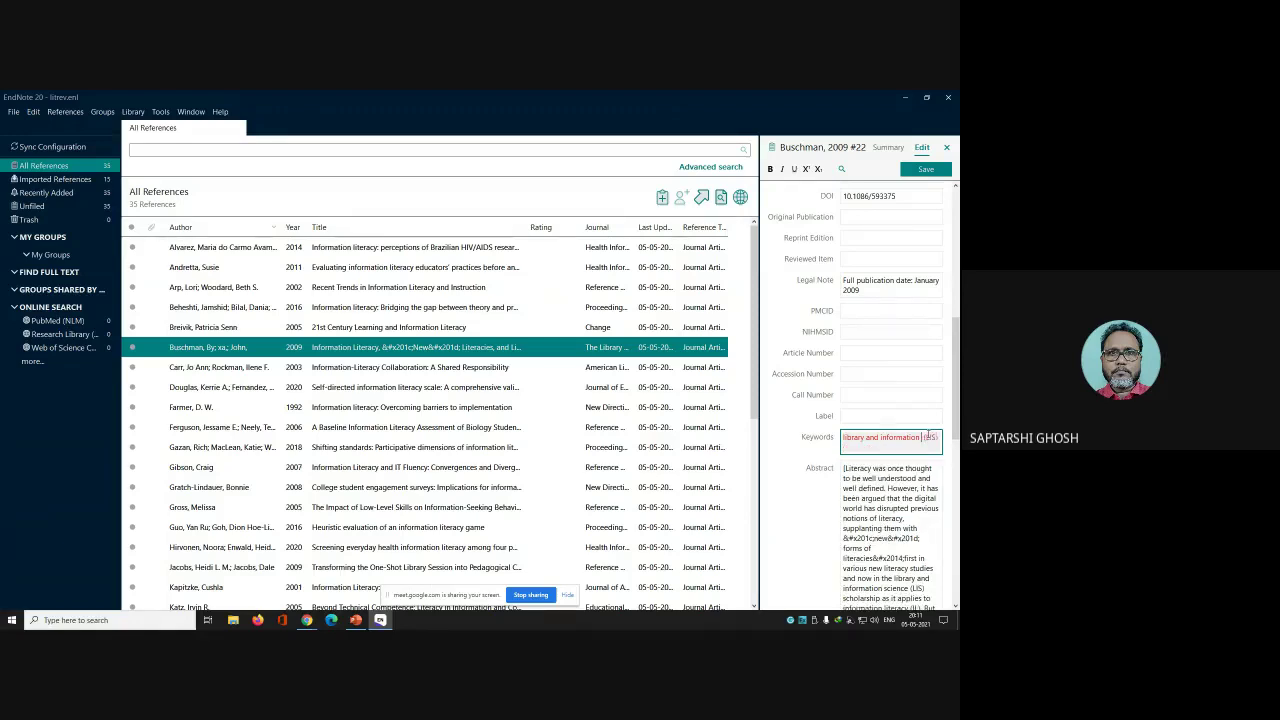
{"action": "key", "text": "BackSpace"}
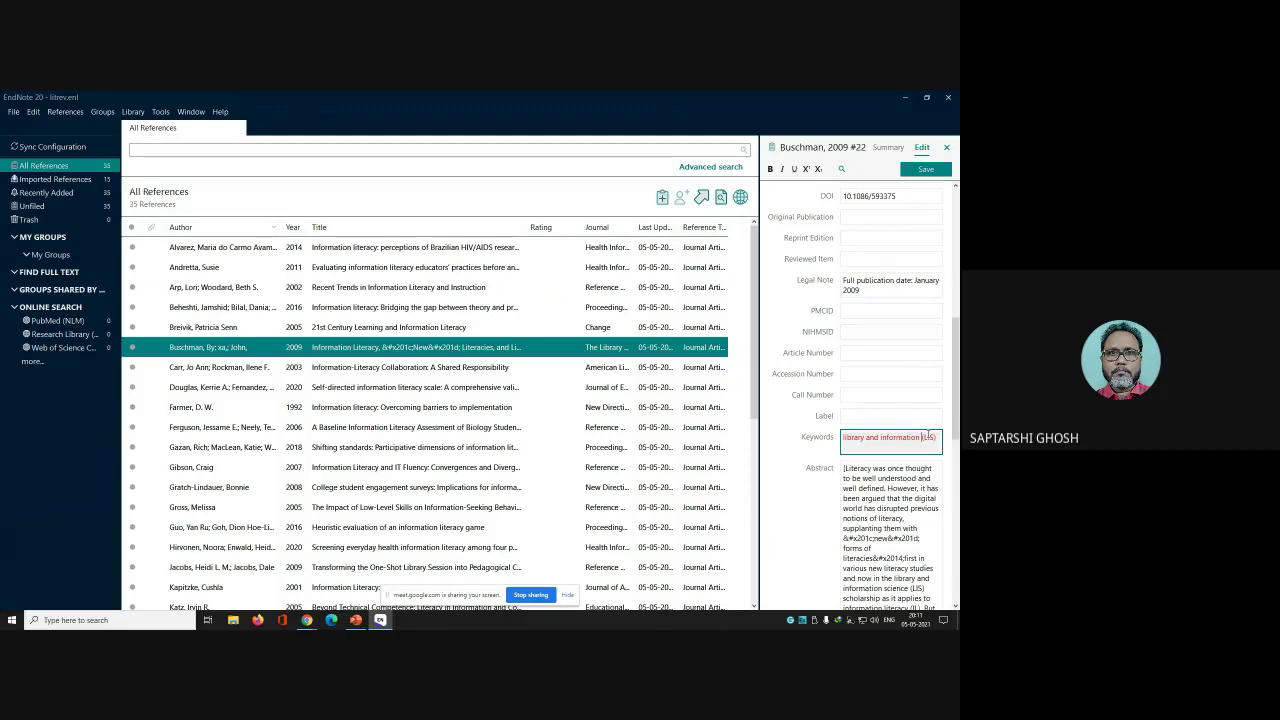
{"action": "type", "text": "scienc"}
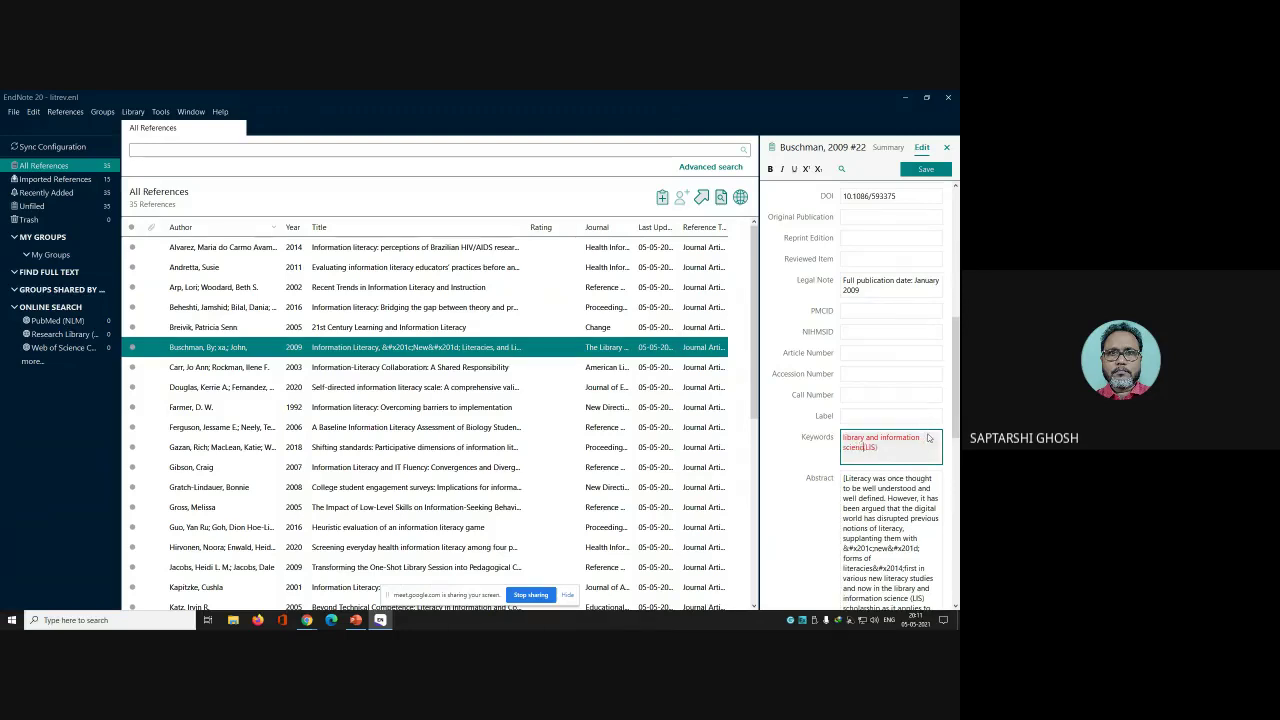
{"action": "type", "text": "e"}
Add "information literacy" as a second keyword on its own line in the 2009 reference and save it
{"action": "key", "text": "Return"}
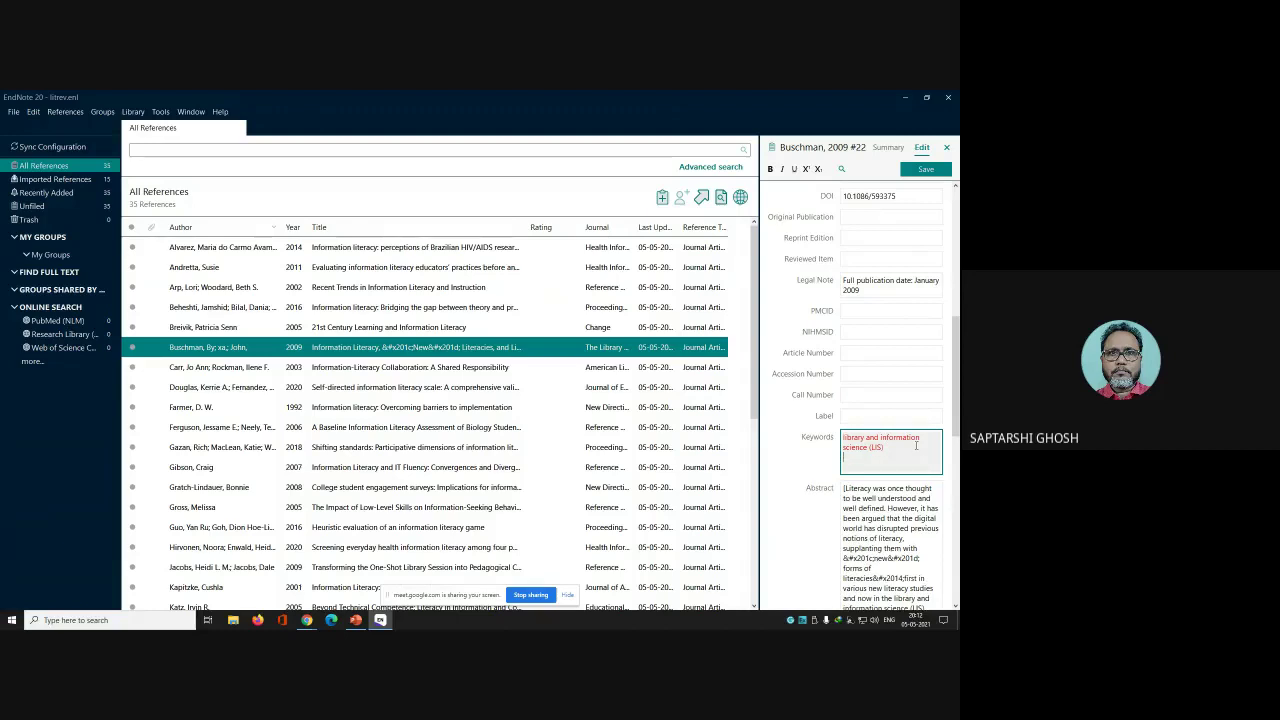
{"action": "type", "text": "infor"}
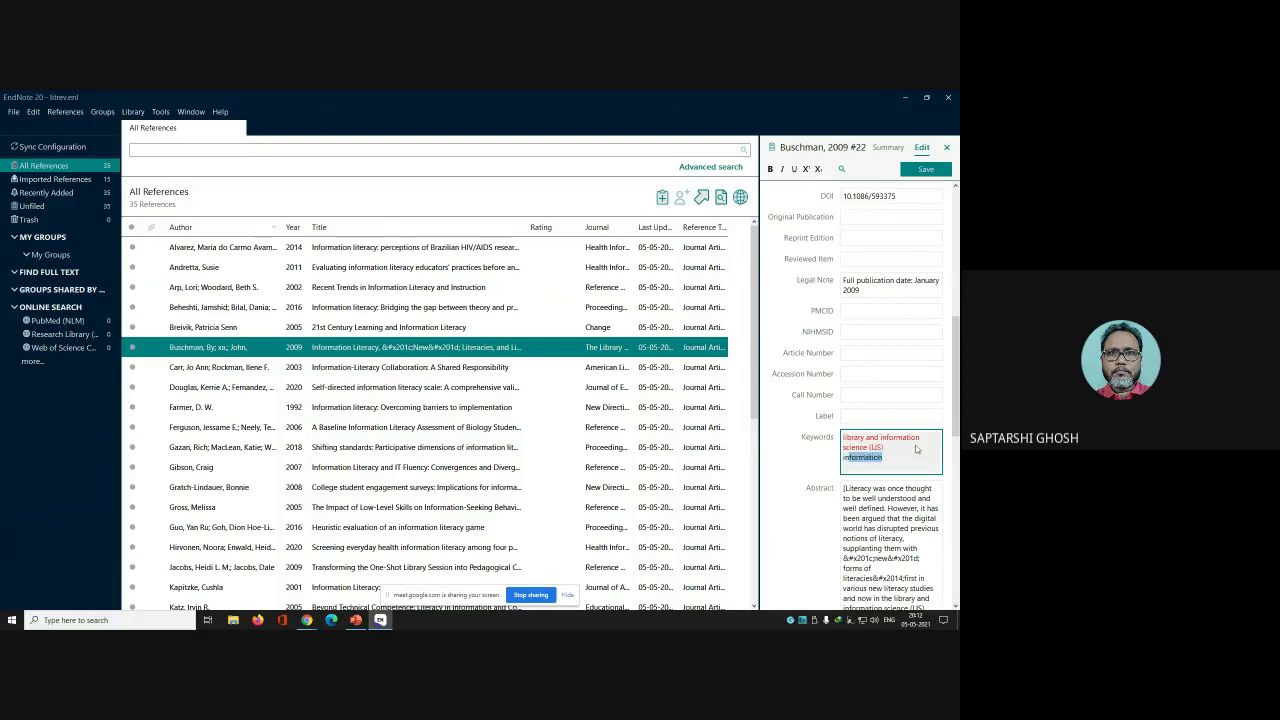
{"action": "type", "text": "mation Literacy"}
{"action": "left_click", "coordinate": [925, 168]}
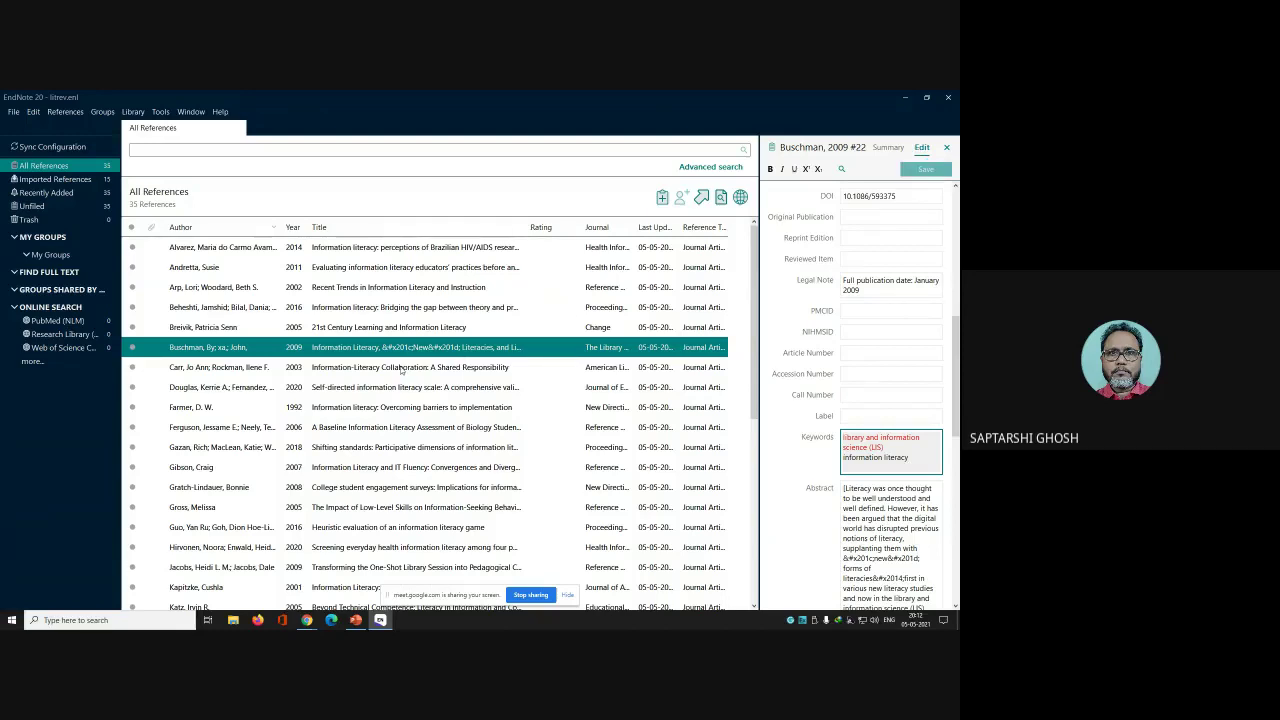
{"action": "left_click", "coordinate": [392, 372]}
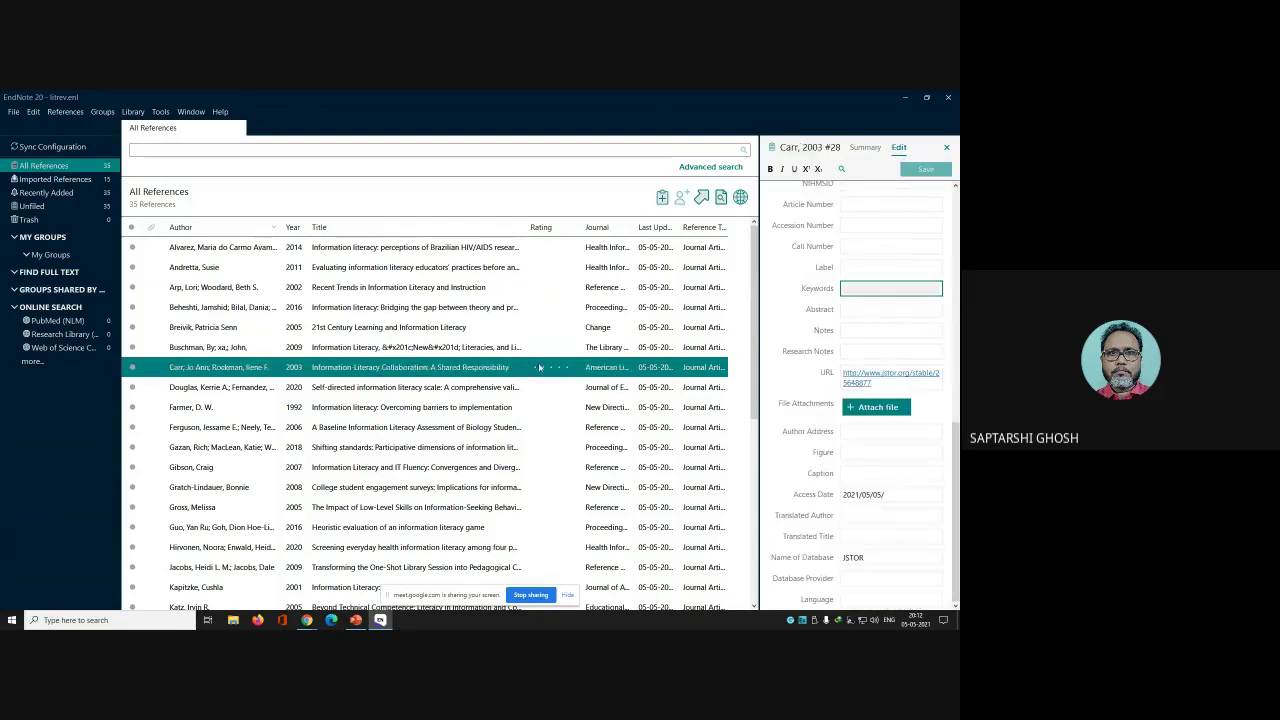
{"action": "scroll", "coordinate": [860, 400], "scroll_direction": "up", "scroll_amount": 10}
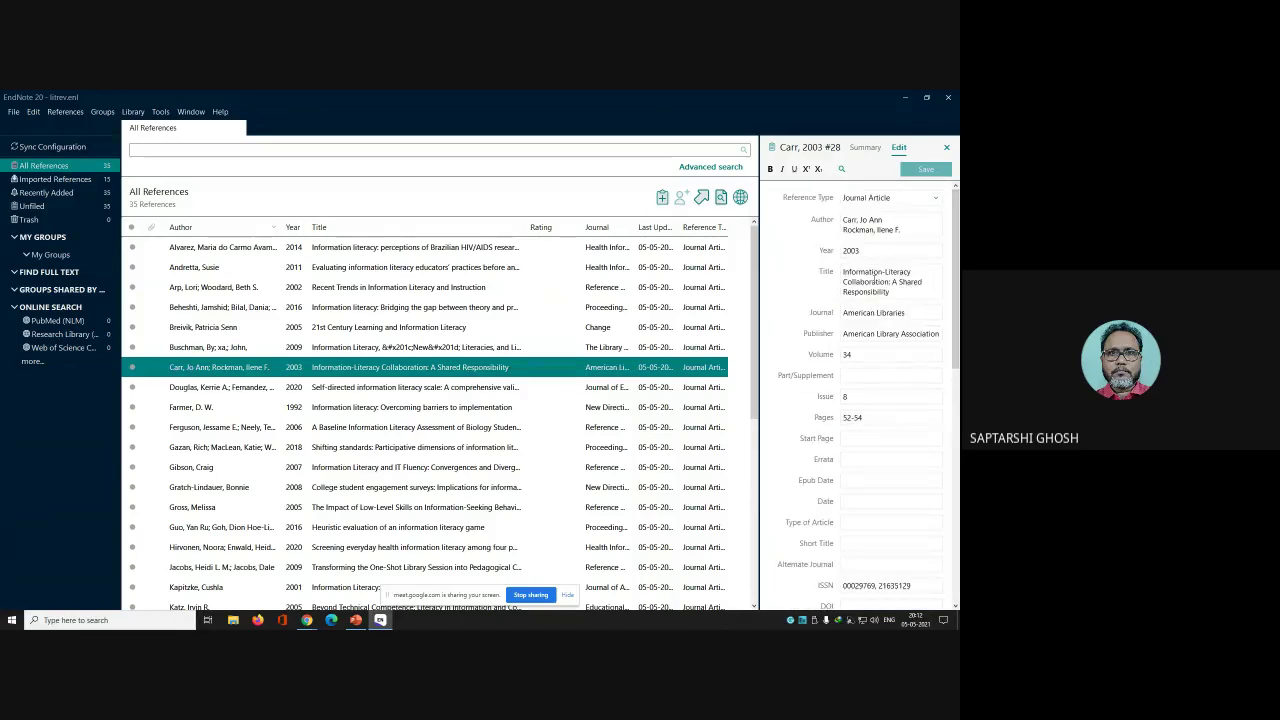
{"action": "left_click_drag", "start_coordinate": [950, 290], "coordinate": [948, 463]}
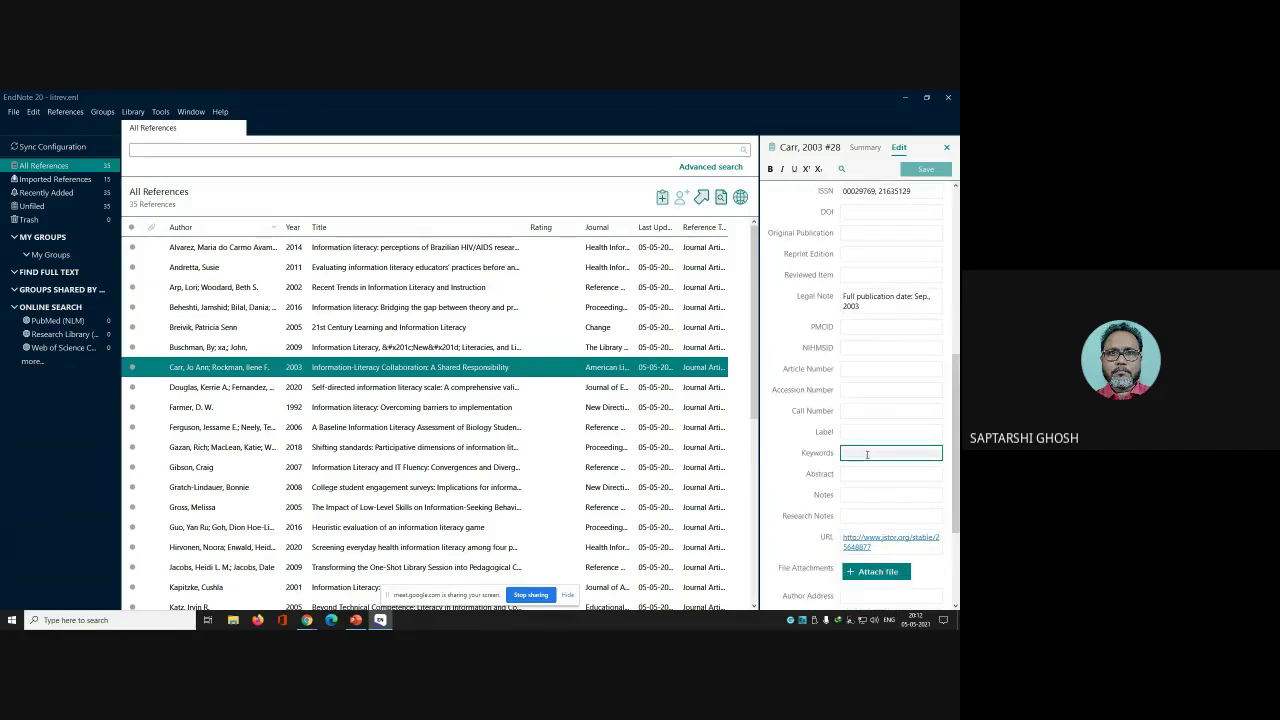
{"action": "left_click", "coordinate": [867, 454]}
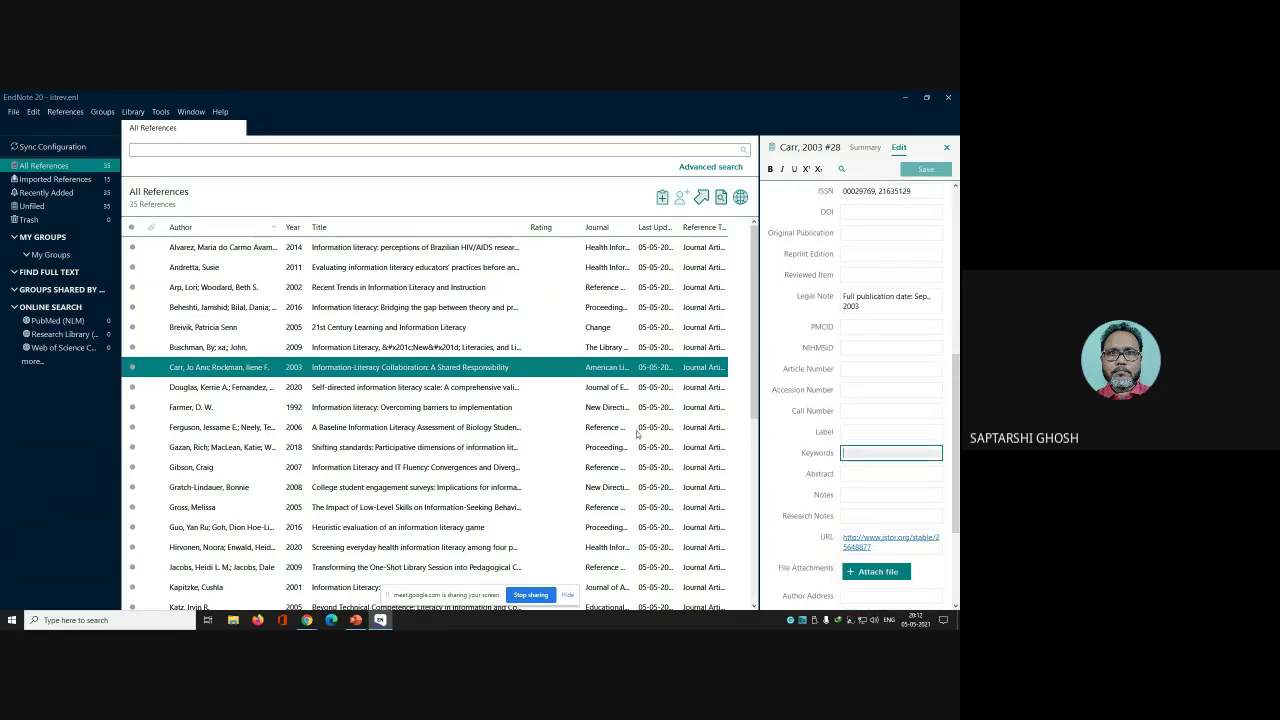
Delete all keywords except "self-directed learning theory" from the 2020 self-directed information literacy scale reference and save it
{"action": "left_click", "coordinate": [360, 394]}
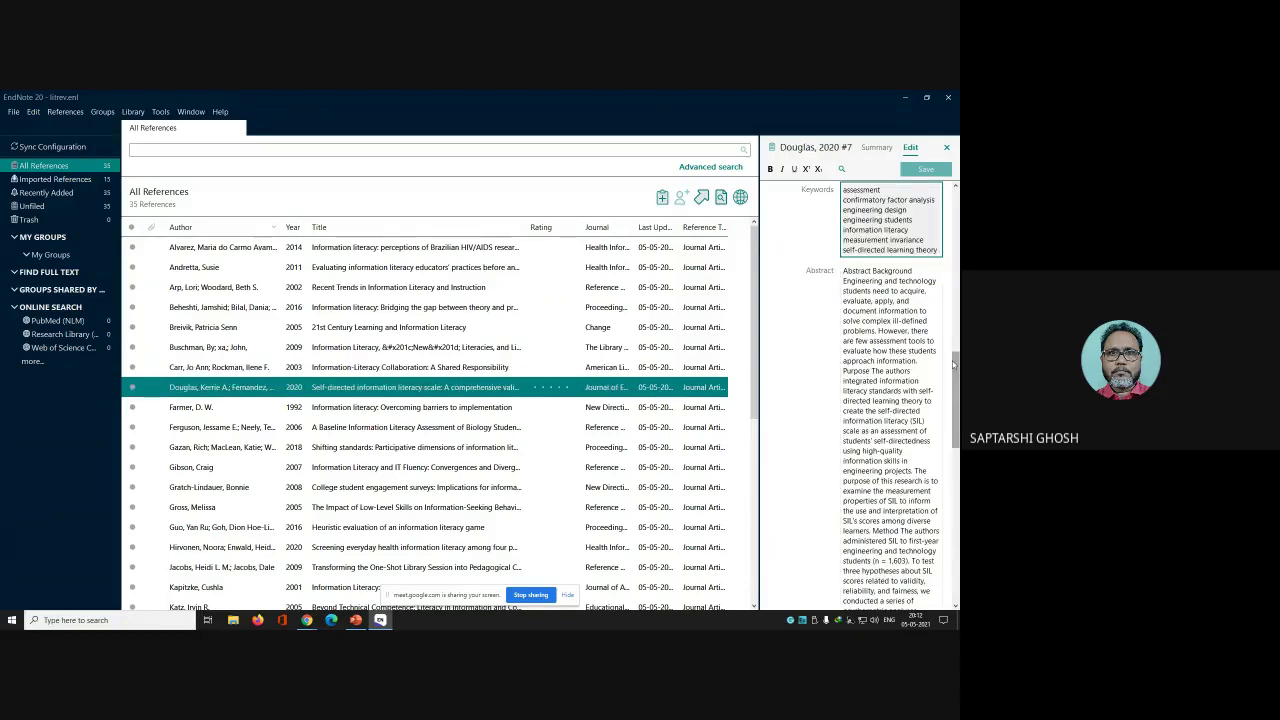
{"action": "scroll", "coordinate": [873, 305], "scroll_direction": "up", "scroll_amount": 2}
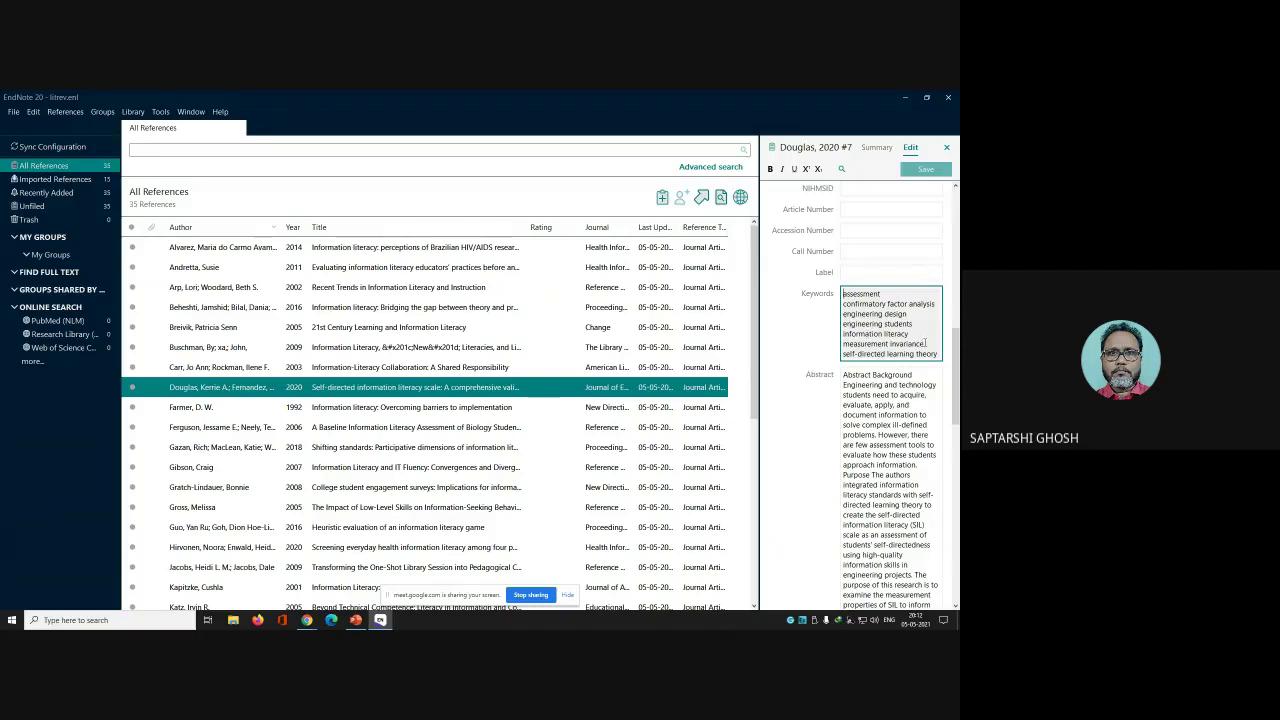
{"action": "left_click_drag", "start_coordinate": [927, 343], "coordinate": [838, 293]}
{"action": "key", "text": "BackSpace"}
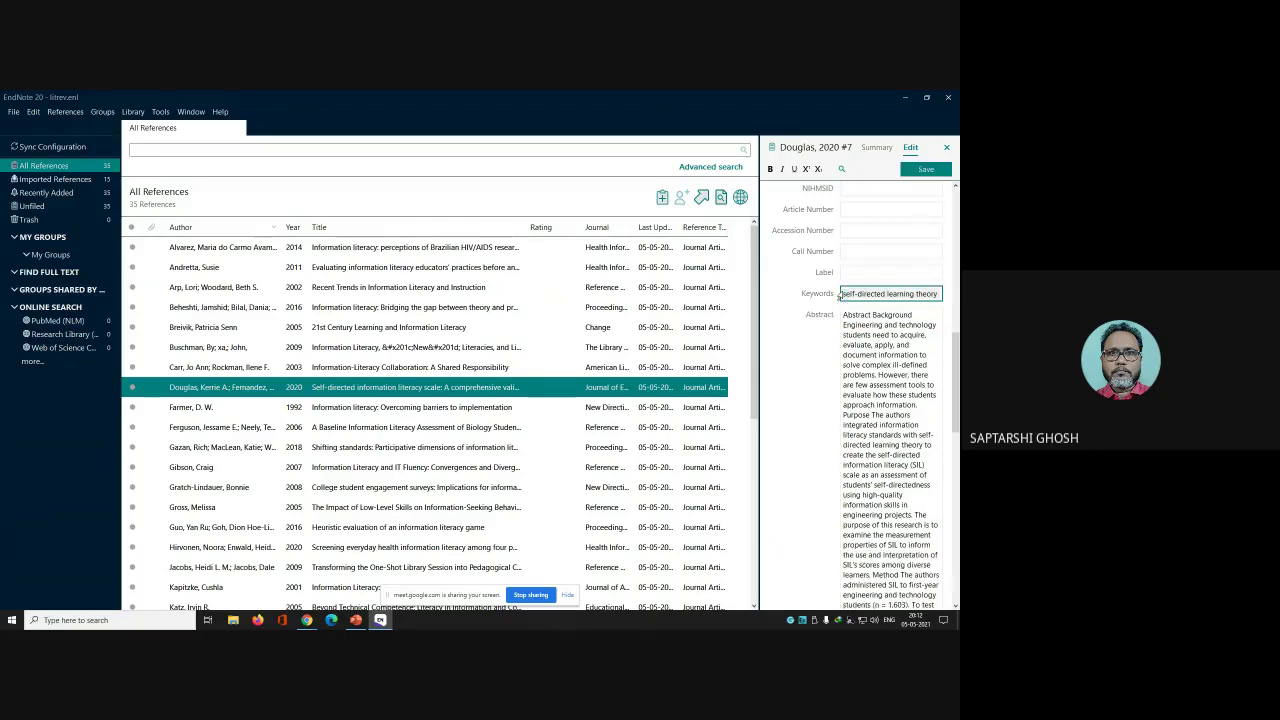
{"action": "left_click", "coordinate": [916, 169]}
Change the remaining keyword of the 2020 reference to "self-directed information literacy" and save it
{"action": "left_click", "coordinate": [907, 294]}
{"action": "left_click_drag", "start_coordinate": [886, 293], "coordinate": [950, 287]}
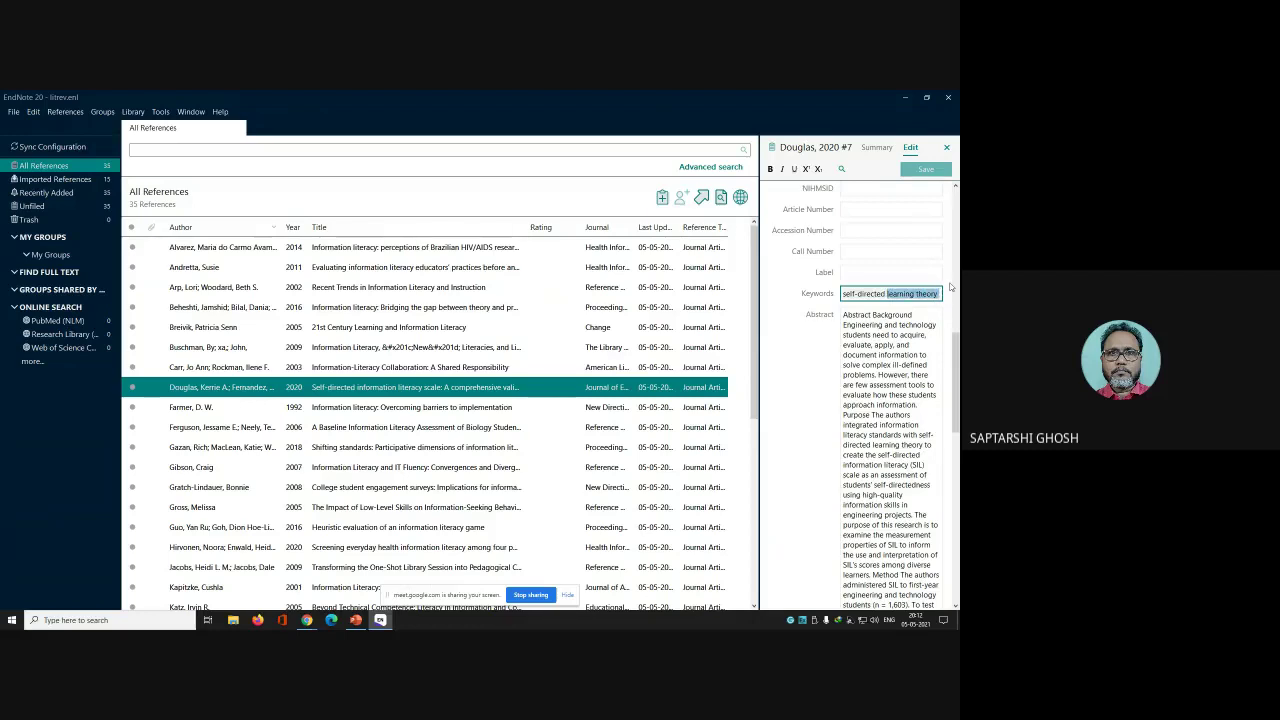
{"action": "type", "text": "informa"}
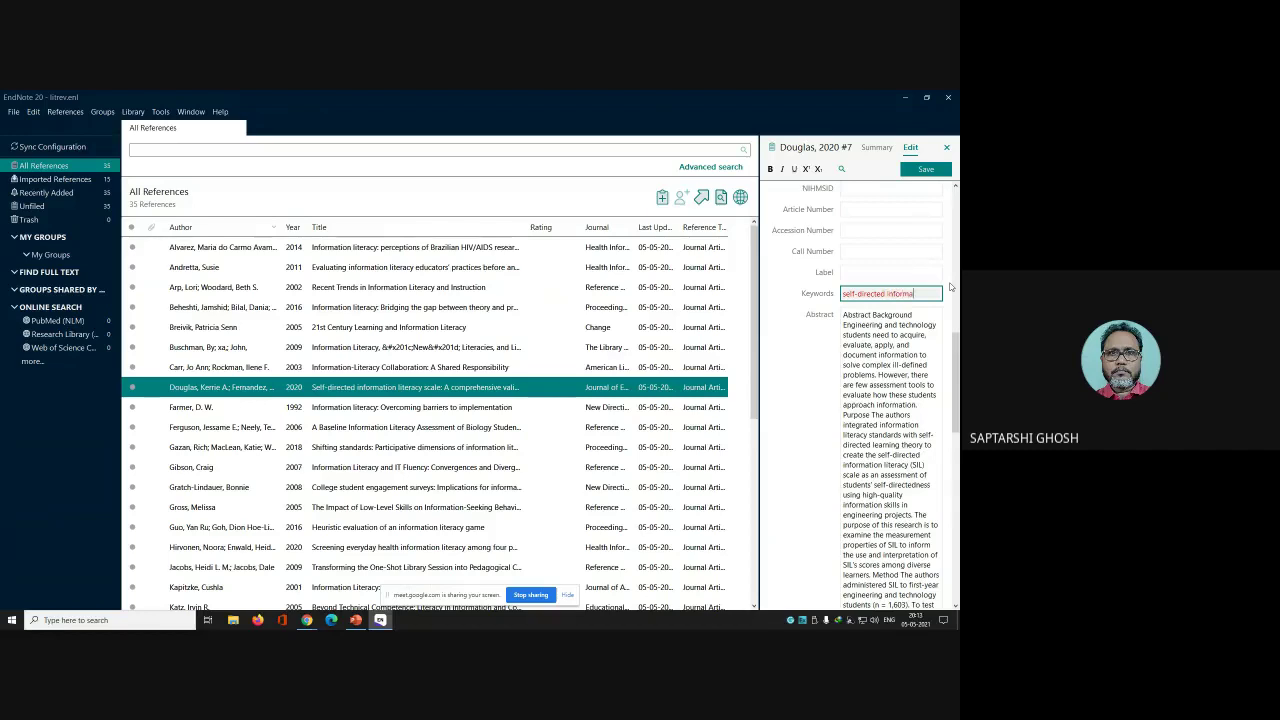
{"action": "type", "text": "tion literacy"}
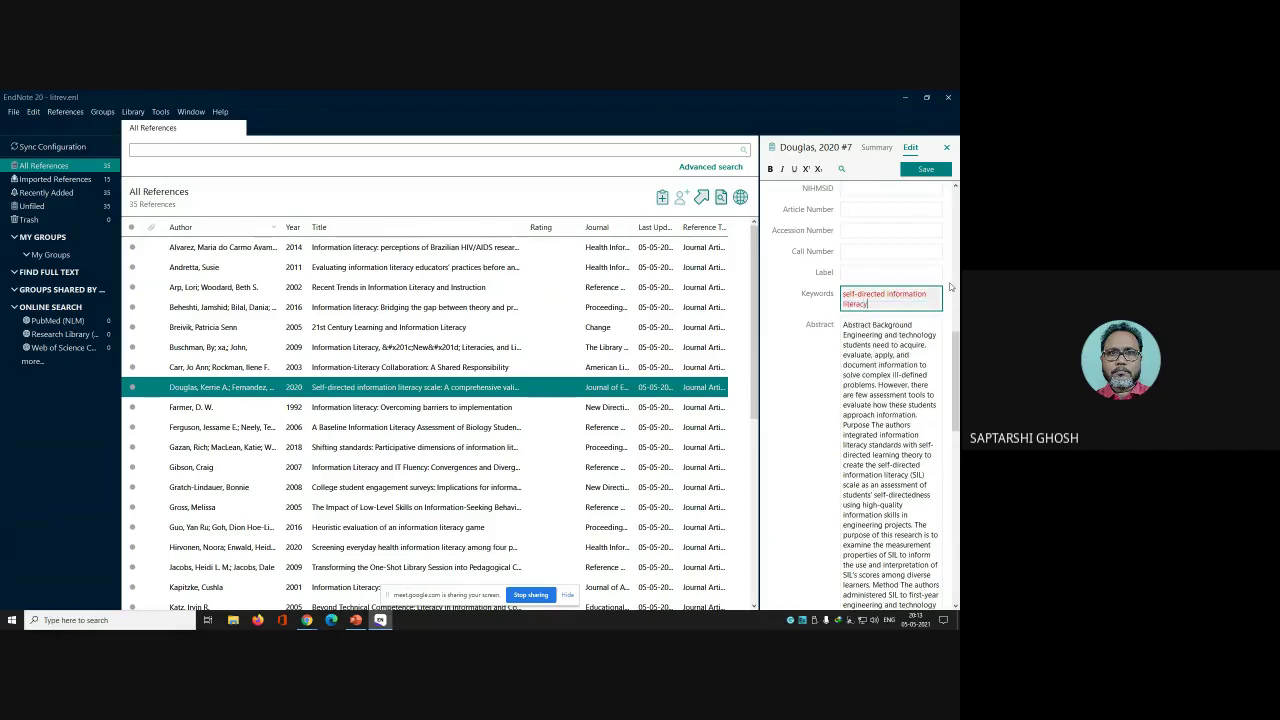
{"action": "left_click", "coordinate": [928, 170]}
Enter the keyword "information literacy-higher education" in the 1992 reference "Information literacy: Overcoming barriers to implementation" and save it
{"action": "left_click", "coordinate": [393, 410]}
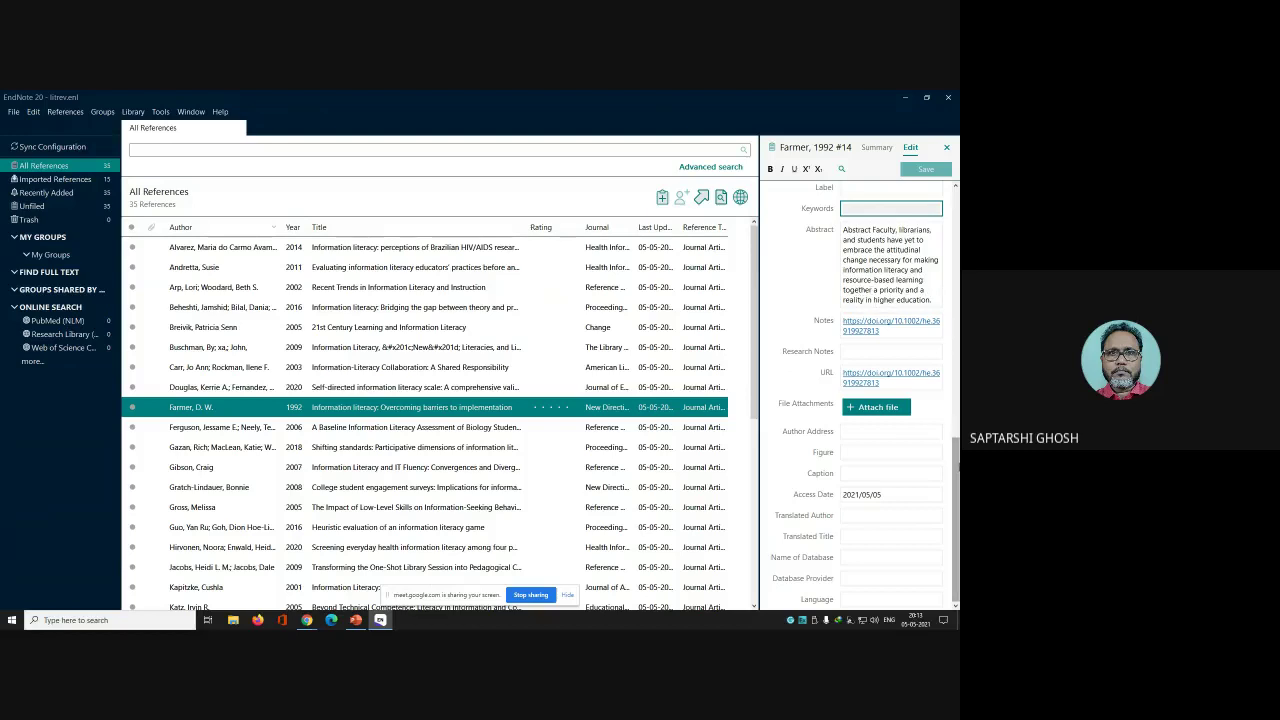
{"action": "scroll", "coordinate": [956, 478], "scroll_direction": "up", "scroll_amount": 3}
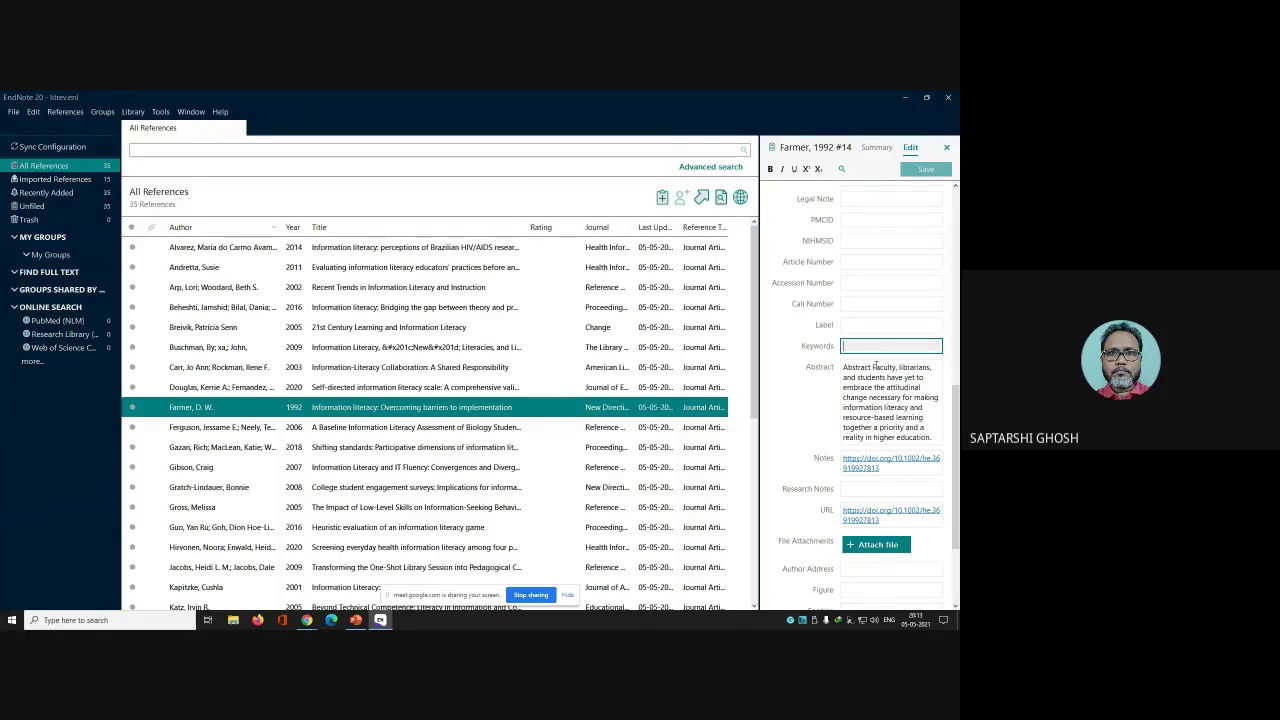
{"action": "type", "text": "info"}
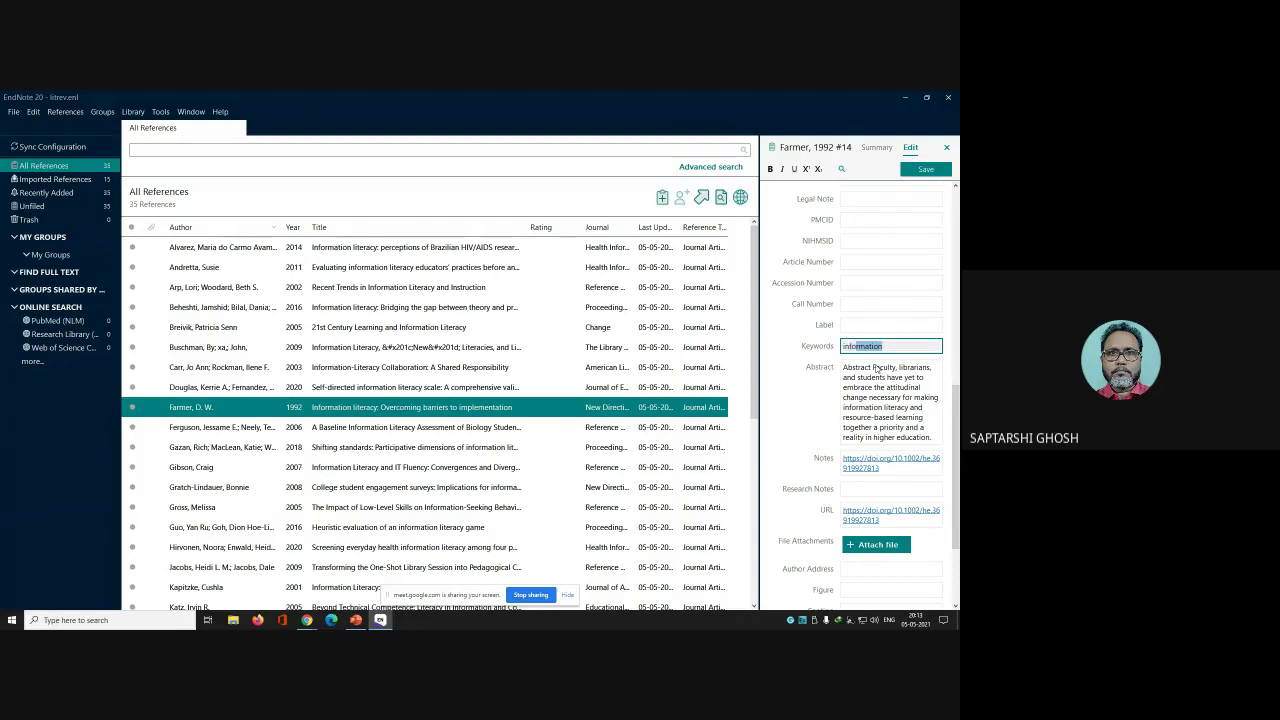
{"action": "type", "text": "rmation literacy-higher education"}
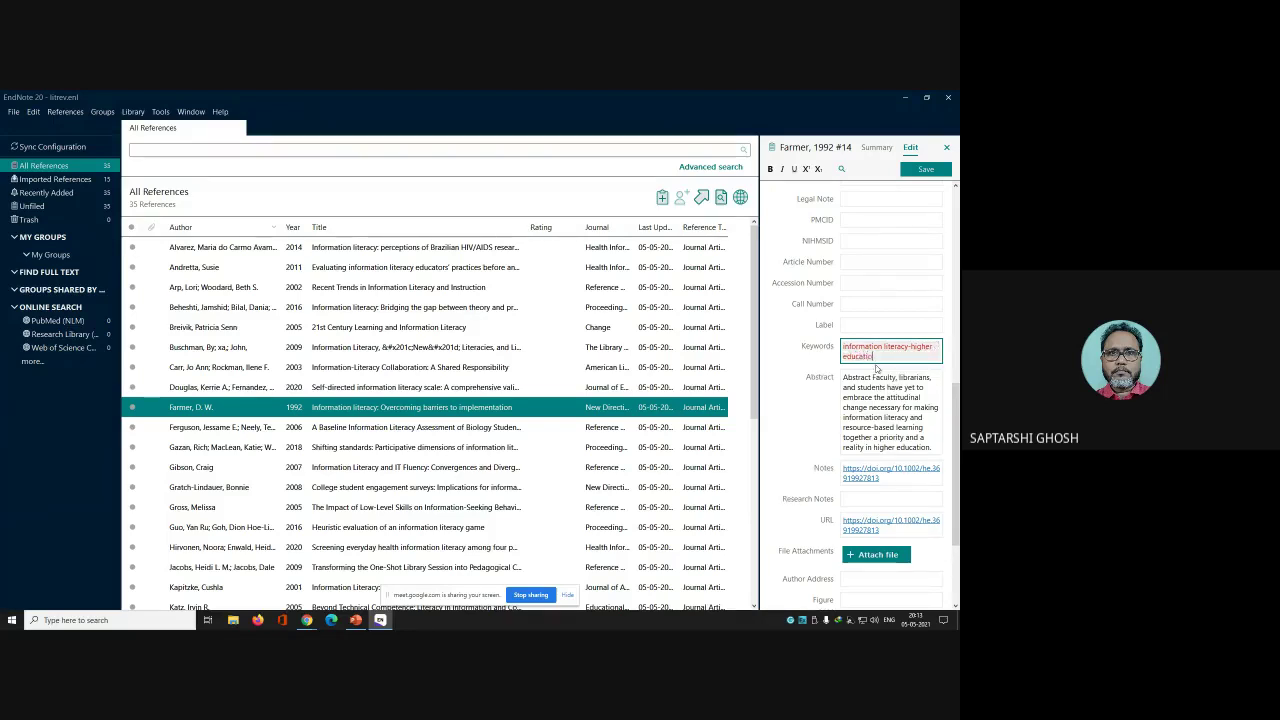
{"action": "left_click", "coordinate": [926, 170]}
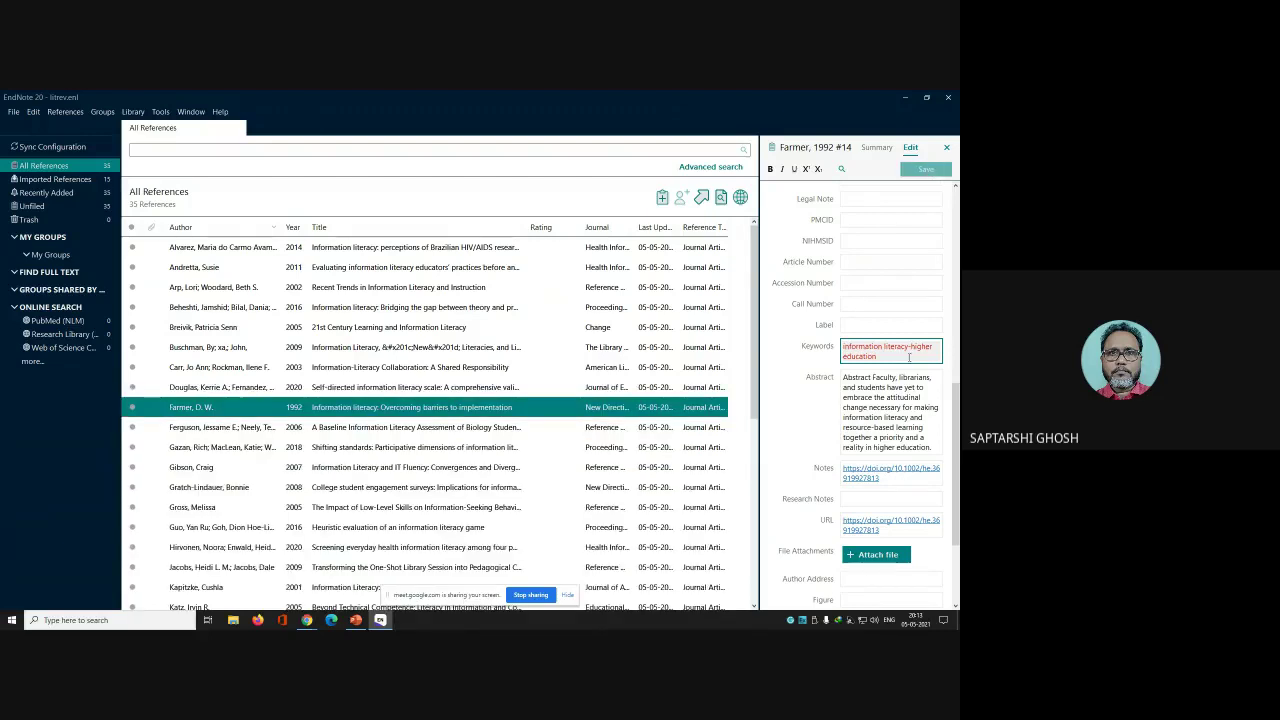
Enter the keyword "Information Literacy-assessment" in the 2006 reference "A Baseline Information Literacy Assessment of Biology Students" and save it
{"action": "left_click", "coordinate": [357, 429]}
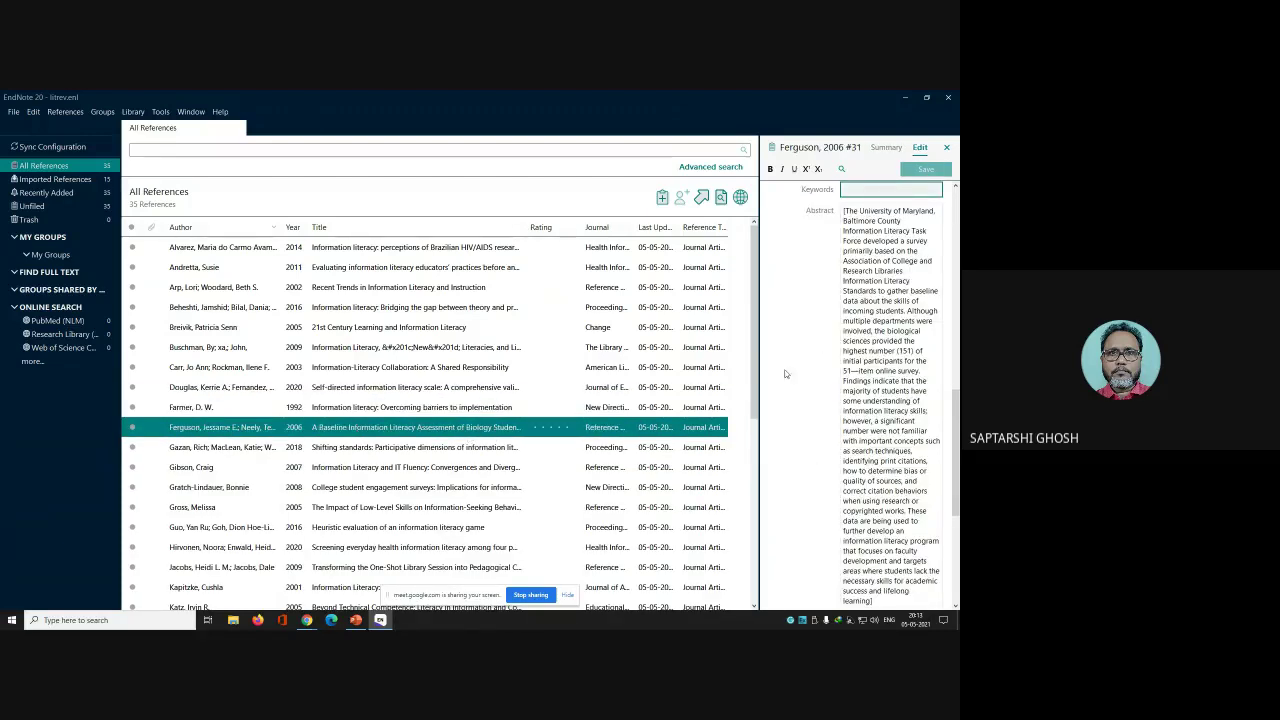
{"action": "scroll", "coordinate": [894, 394], "scroll_direction": "up", "scroll_amount": 5}
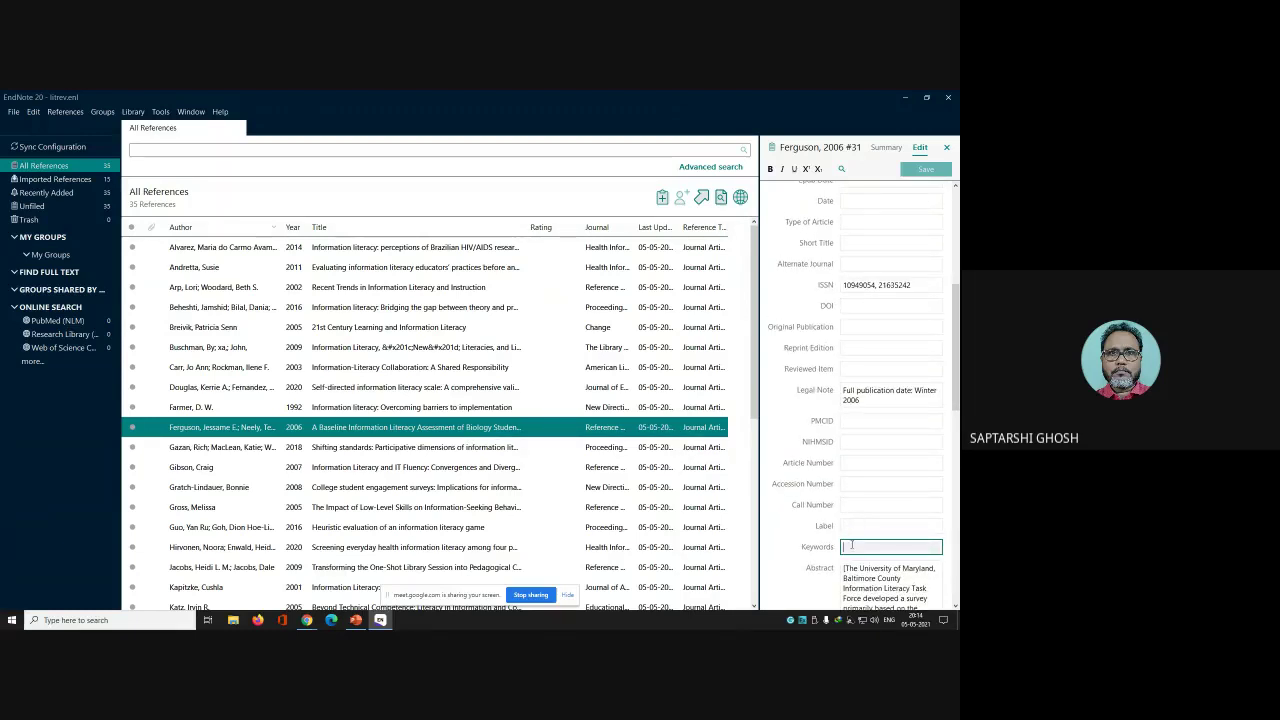
{"action": "type", "text": "Information and communications technology"}
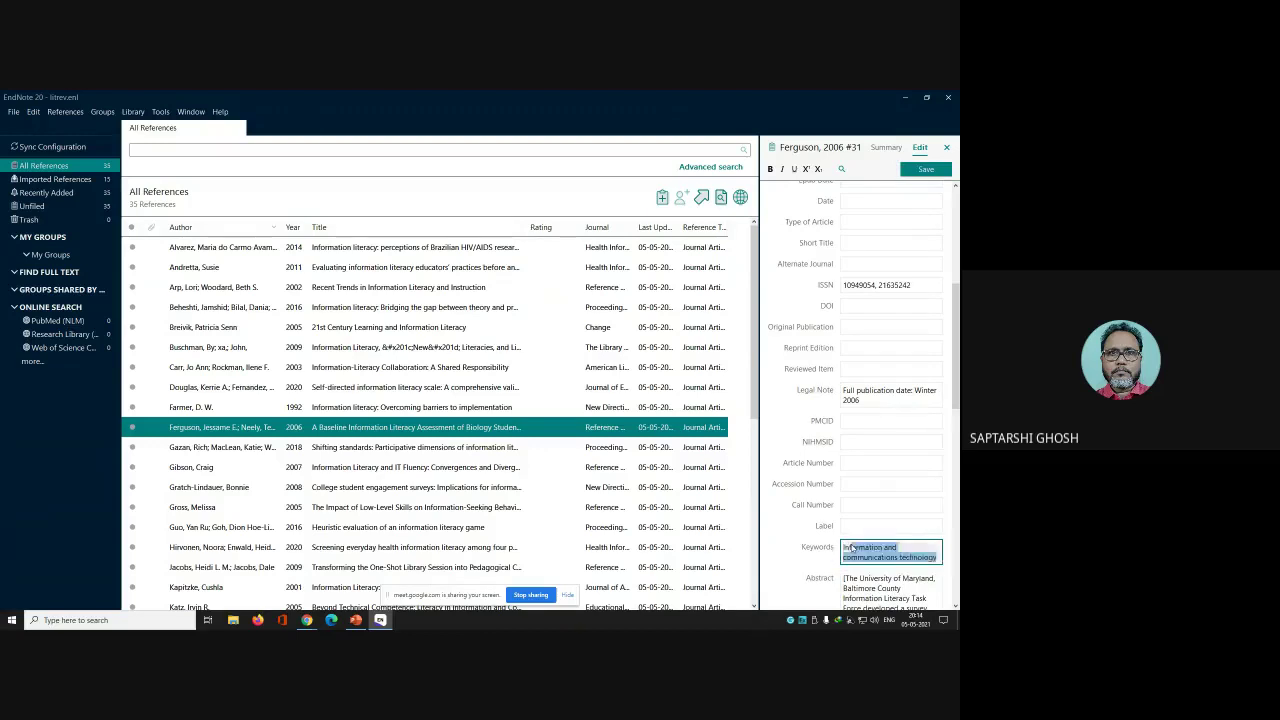
{"action": "key", "text": "shift+Right"}
{"action": "key", "text": "shift+Right"}
{"action": "key", "text": "shift+Right"}
{"action": "key", "text": "shift+Right"}
{"action": "key", "text": "shift+Right"}
{"action": "key", "text": "shift+Right"}
{"action": "type", "text": "L"}
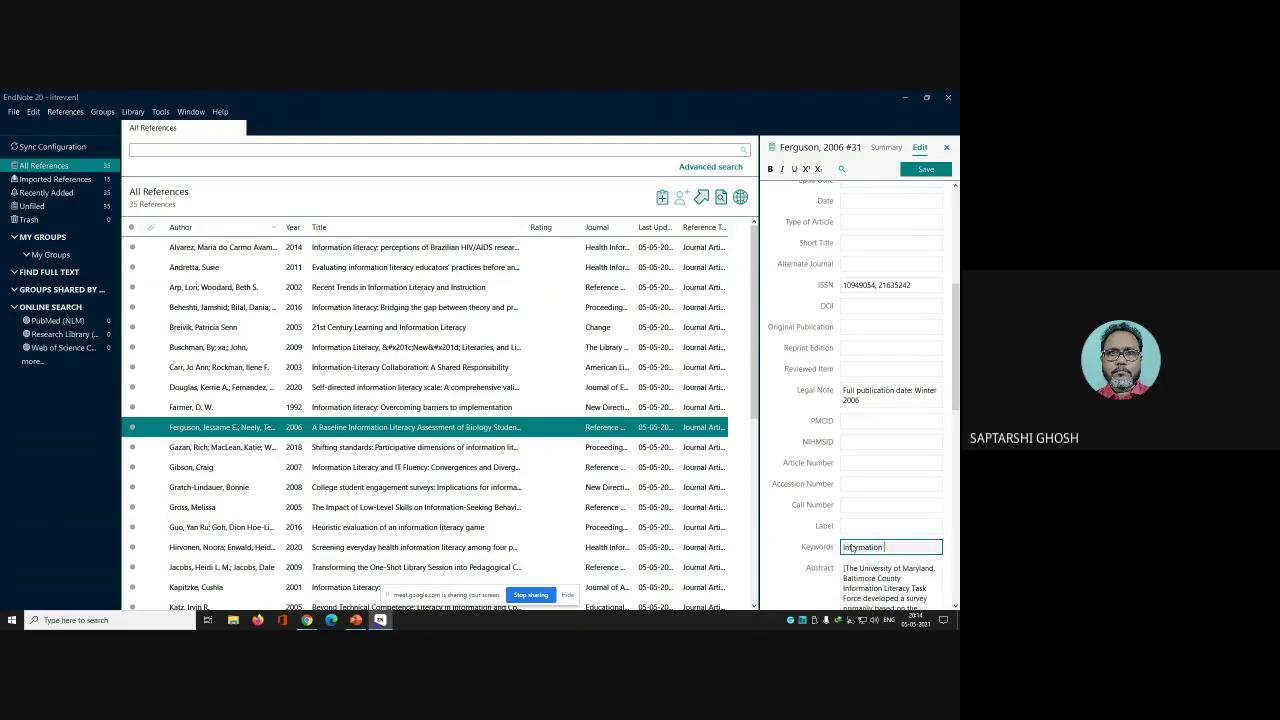
{"action": "type", "text": "iteracy-"}
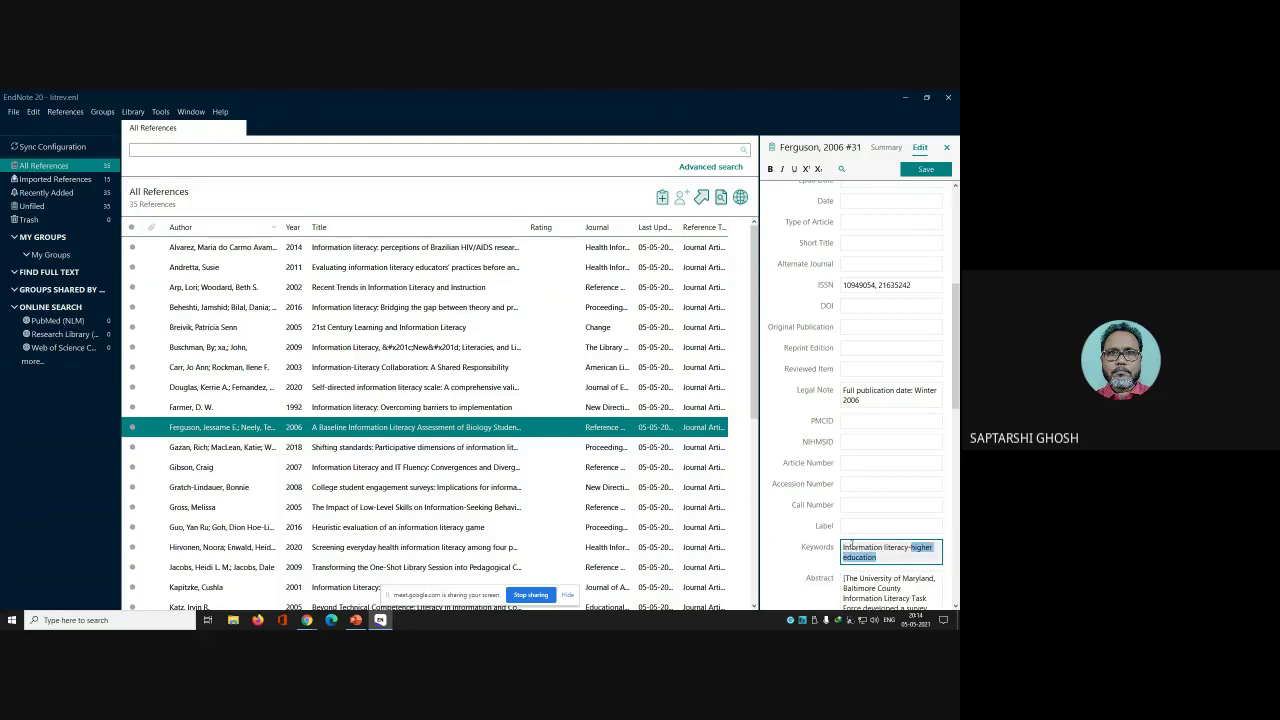
{"action": "type", "text": "a"}
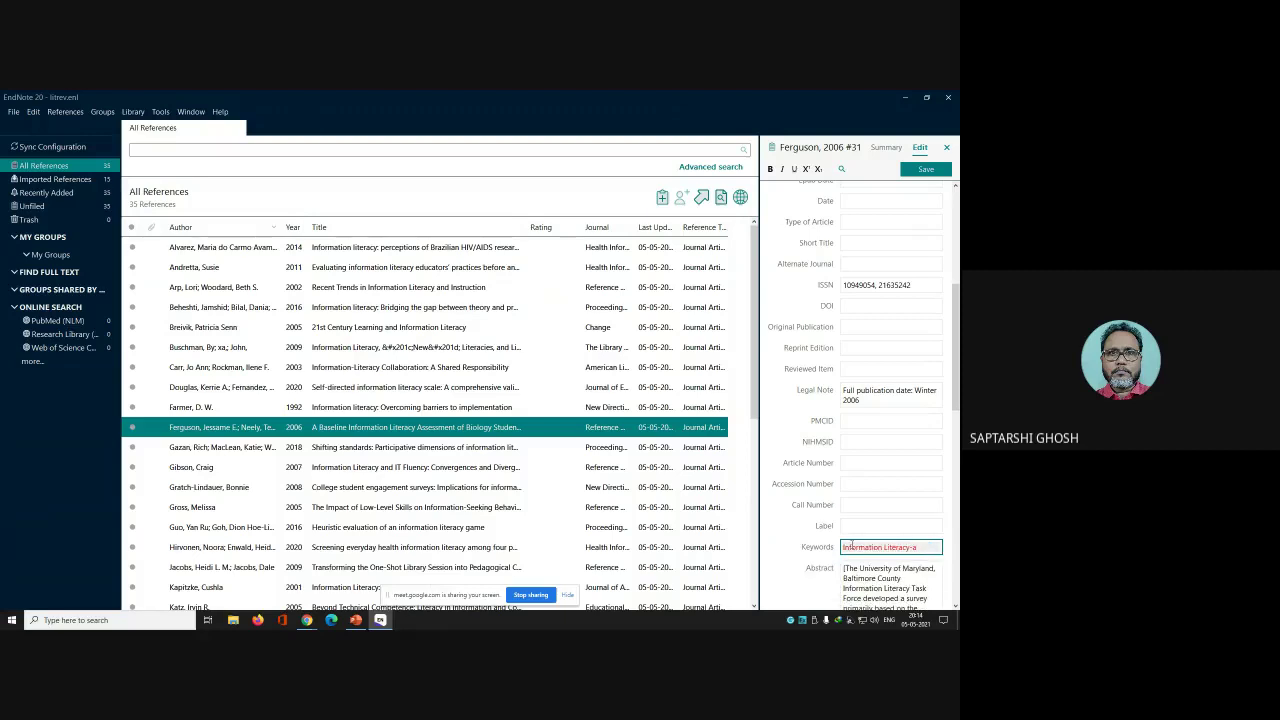
{"action": "type", "text": "ssessment"}
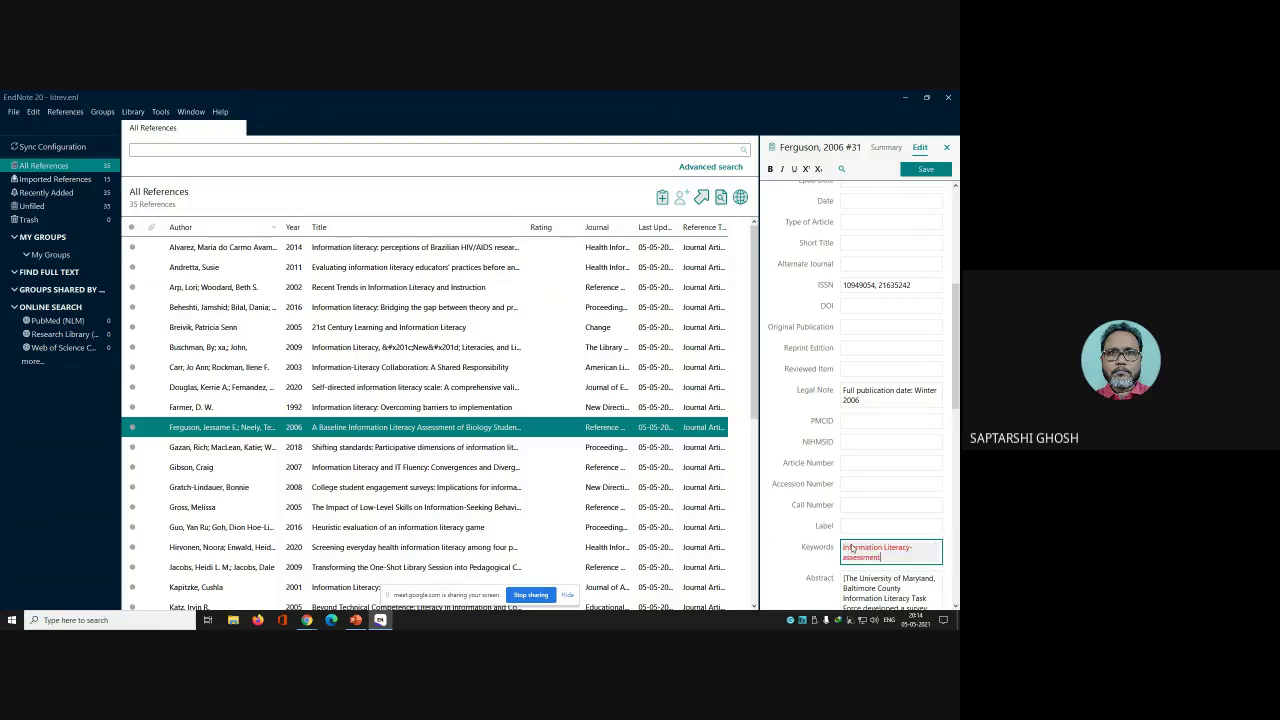
{"action": "left_click", "coordinate": [936, 172]}
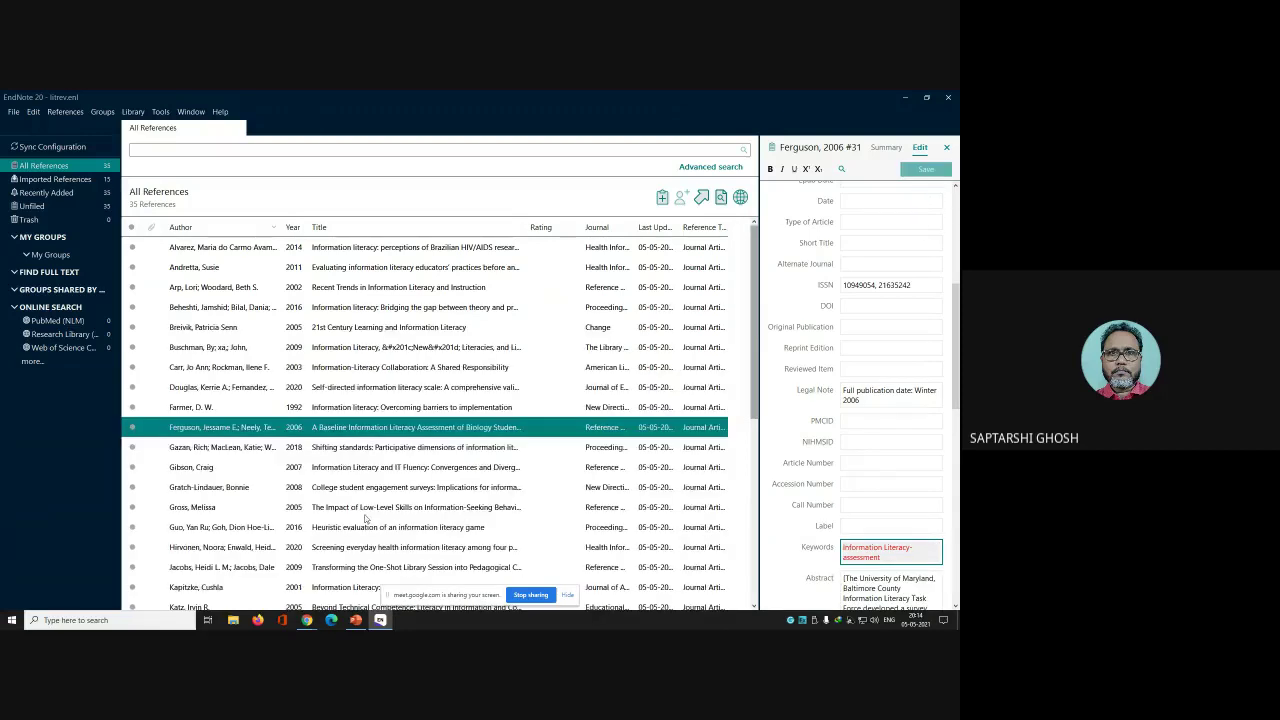
Replace all keywords of the 2018 reference "Shifting standards: Participative dimensions" with "Information literacy-collaboration" and save it
{"action": "left_click", "coordinate": [425, 450]}
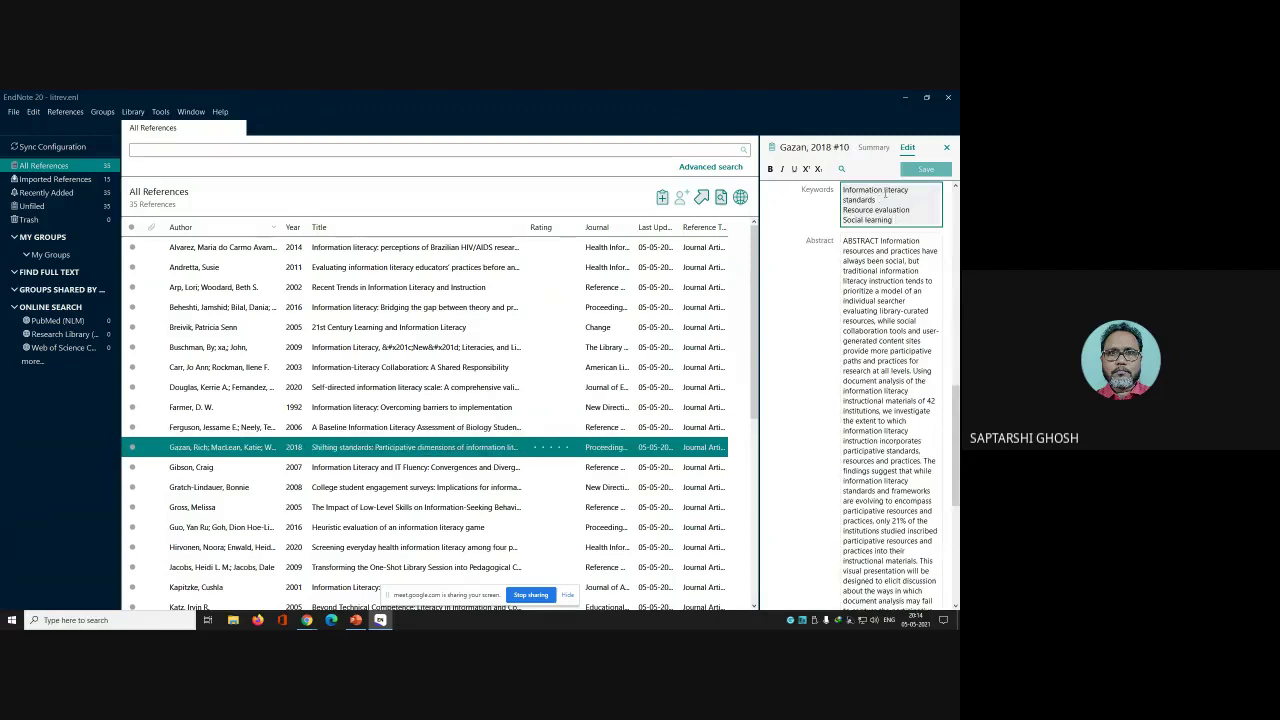
{"action": "scroll", "coordinate": [937, 356], "scroll_direction": "up", "scroll_amount": 1}
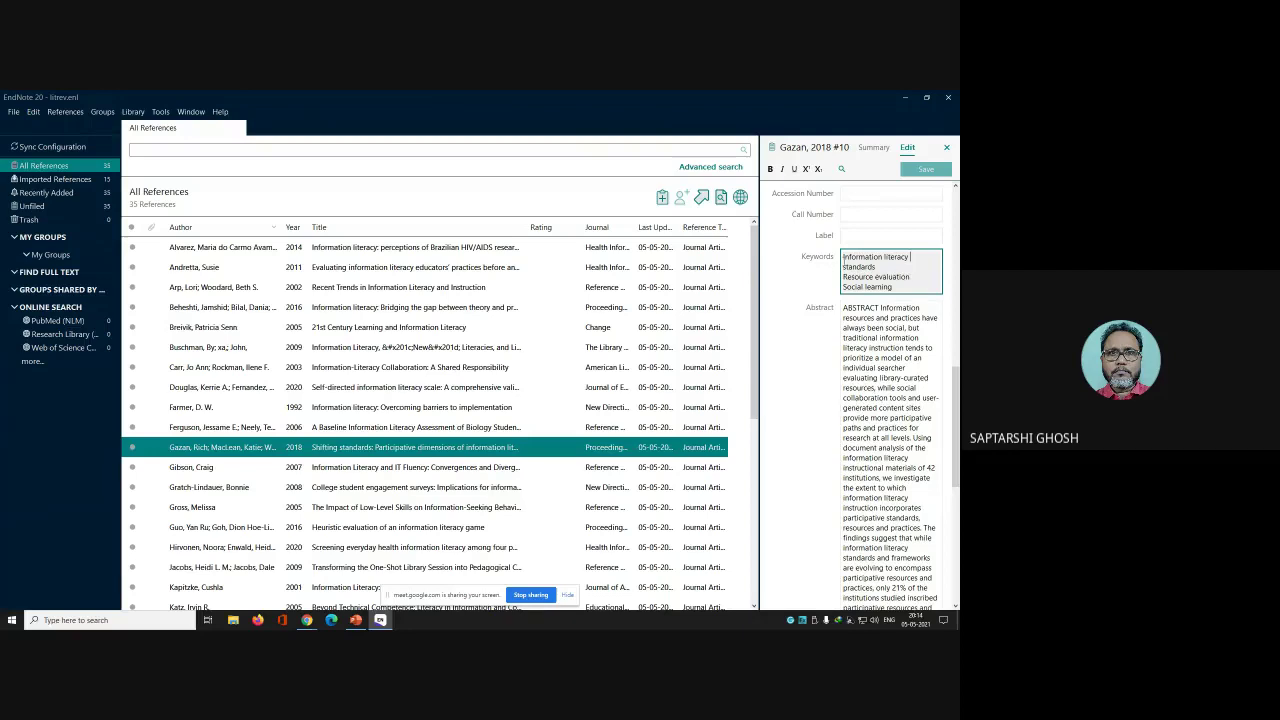
{"action": "left_click_drag", "start_coordinate": [843, 264], "coordinate": [901, 291]}
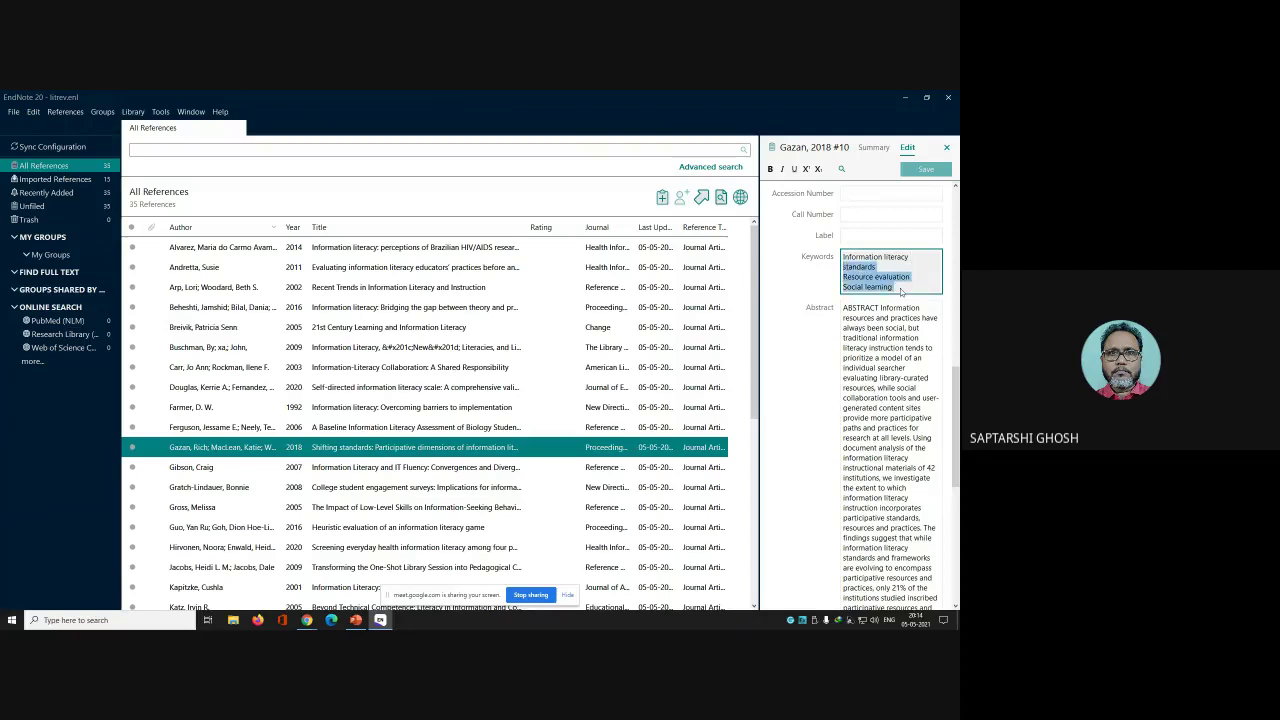
{"action": "key", "text": "BackSpace"}
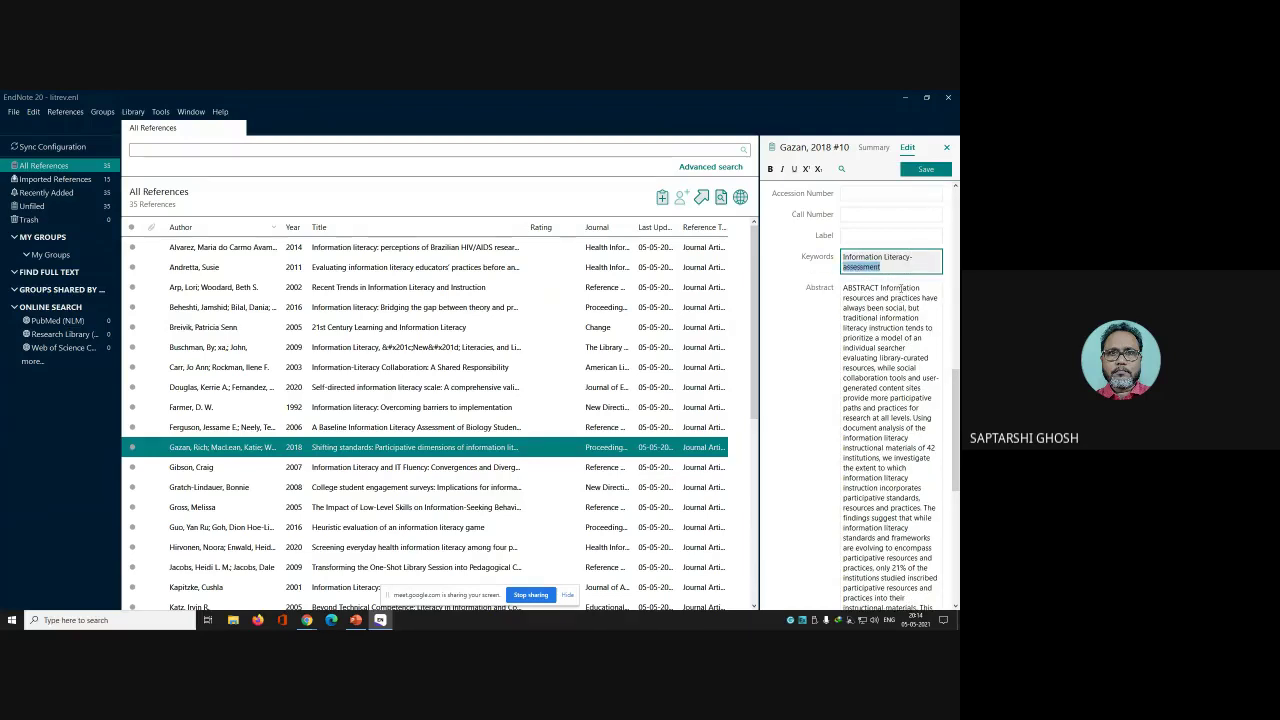
{"action": "type", "text": "c"}
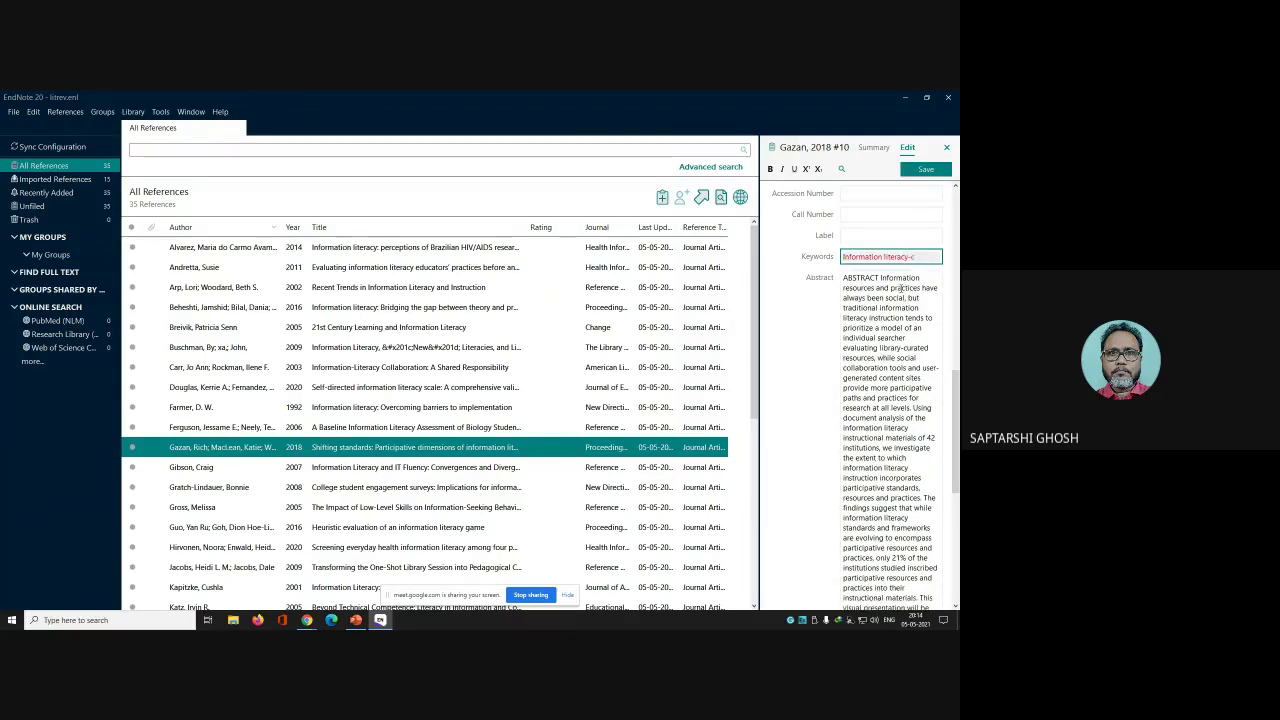
{"action": "type", "text": "ollabor"}
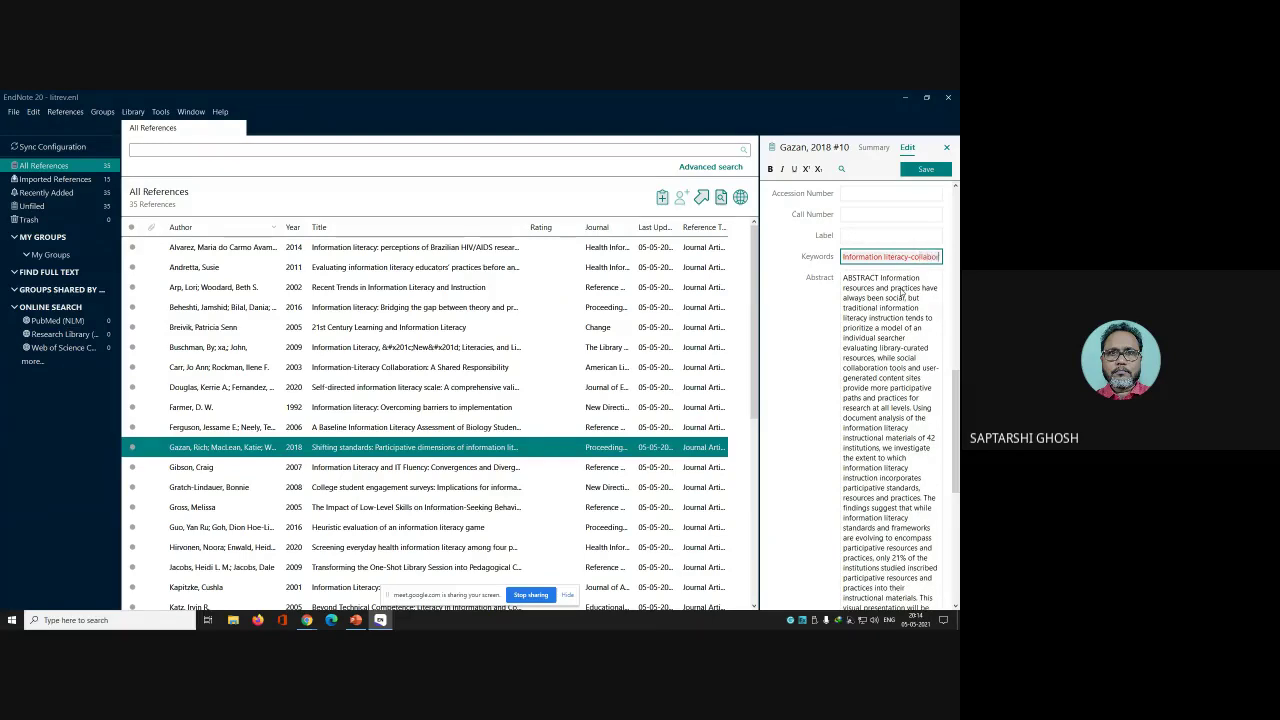
{"action": "type", "text": "ation"}
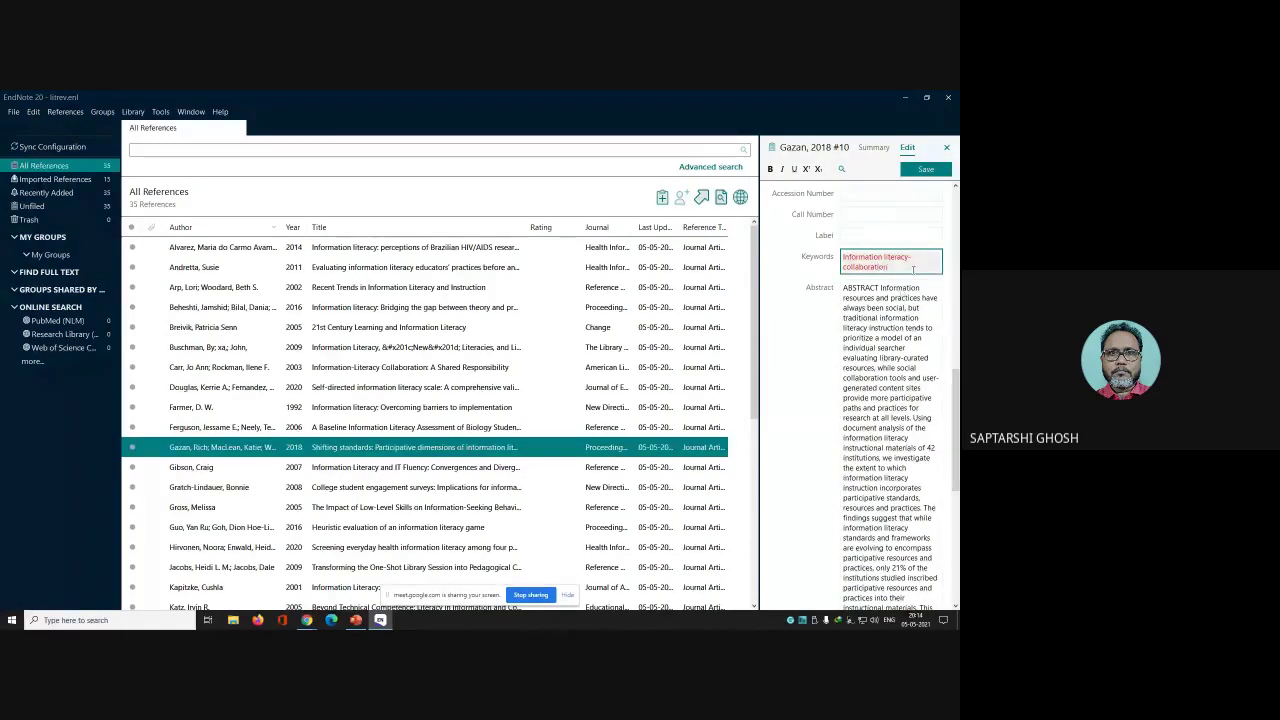
{"action": "left_click", "coordinate": [926, 169]}
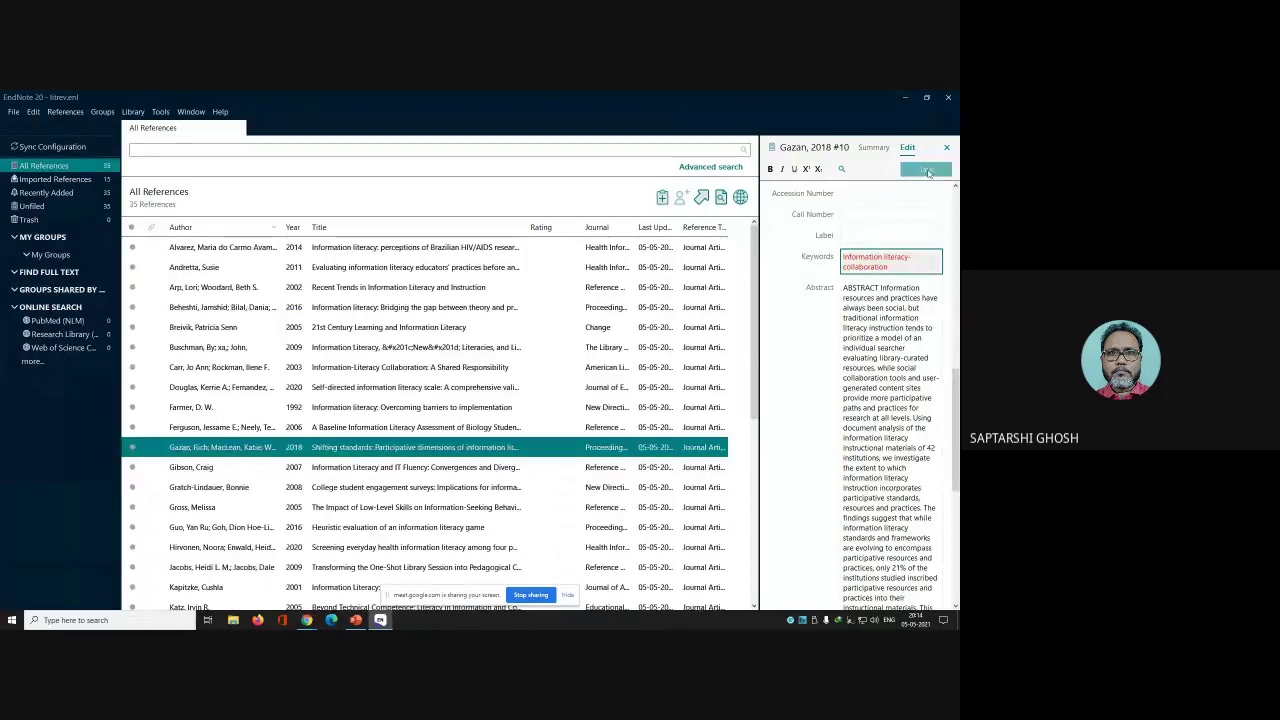
Enter the keyword "Information literacy-ICT" in the 2007 reference "Information Literacy and IT Fluency" and save it
{"action": "left_click", "coordinate": [381, 473]}
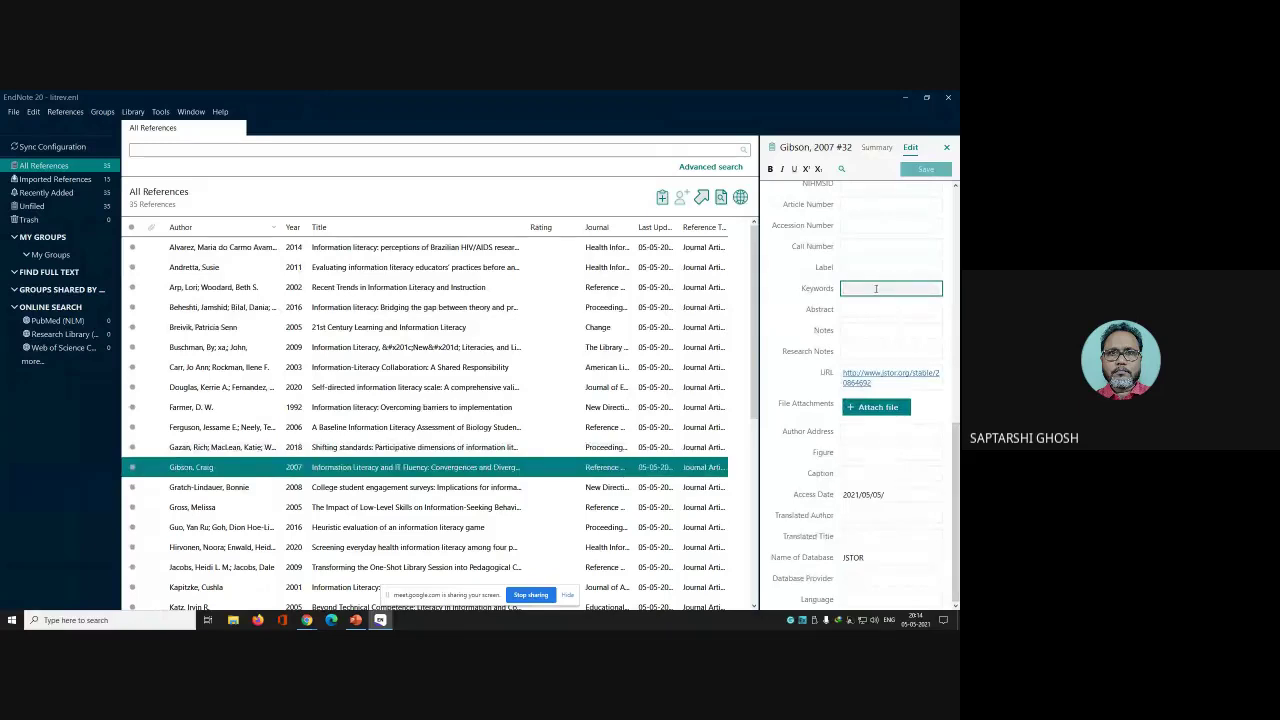
{"action": "type", "text": "Infor"}
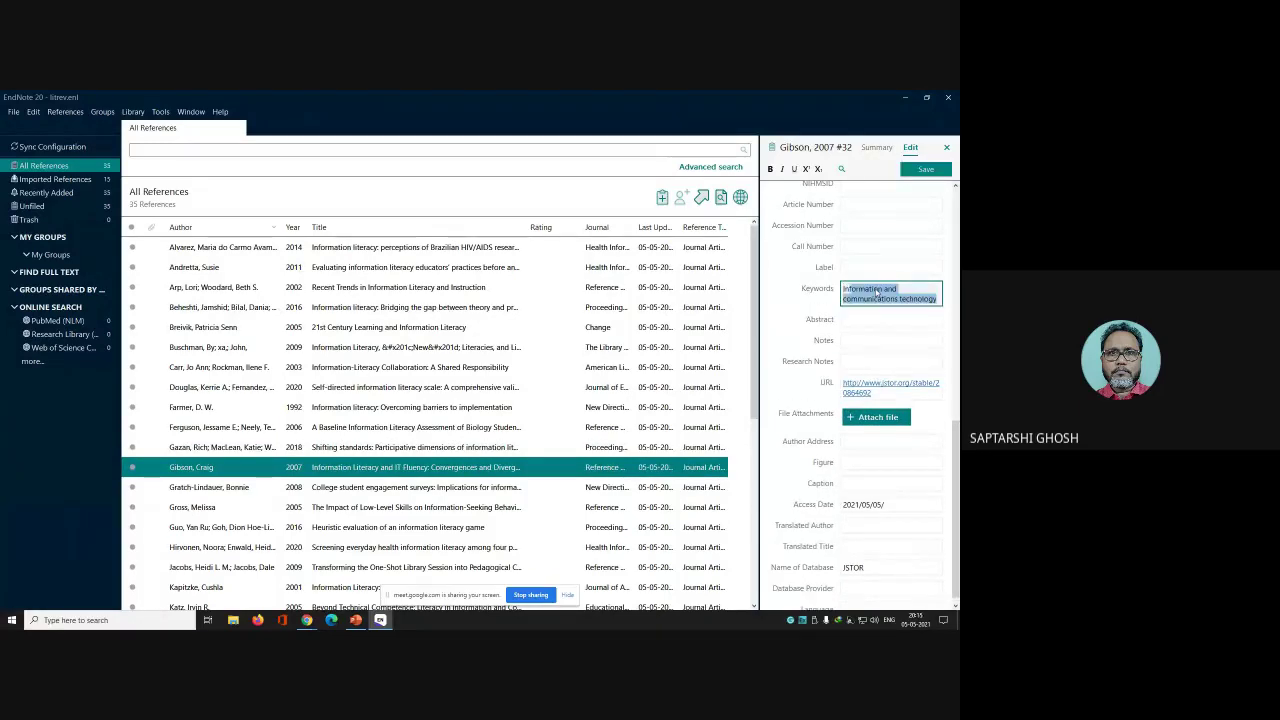
{"action": "type", "text": "mation "}
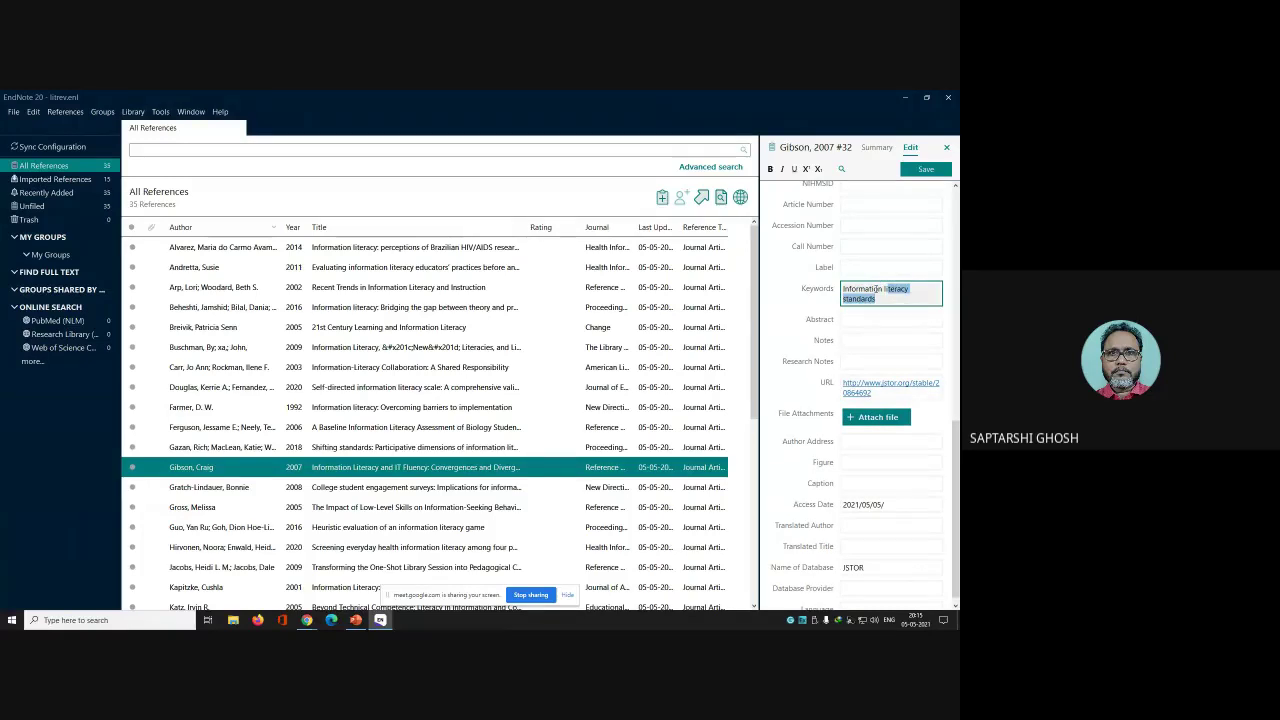
{"action": "type", "text": "l"}
{"action": "left_click", "coordinate": [917, 297]}
{"action": "left_click", "coordinate": [913, 288]}
{"action": "key", "text": "Return"}
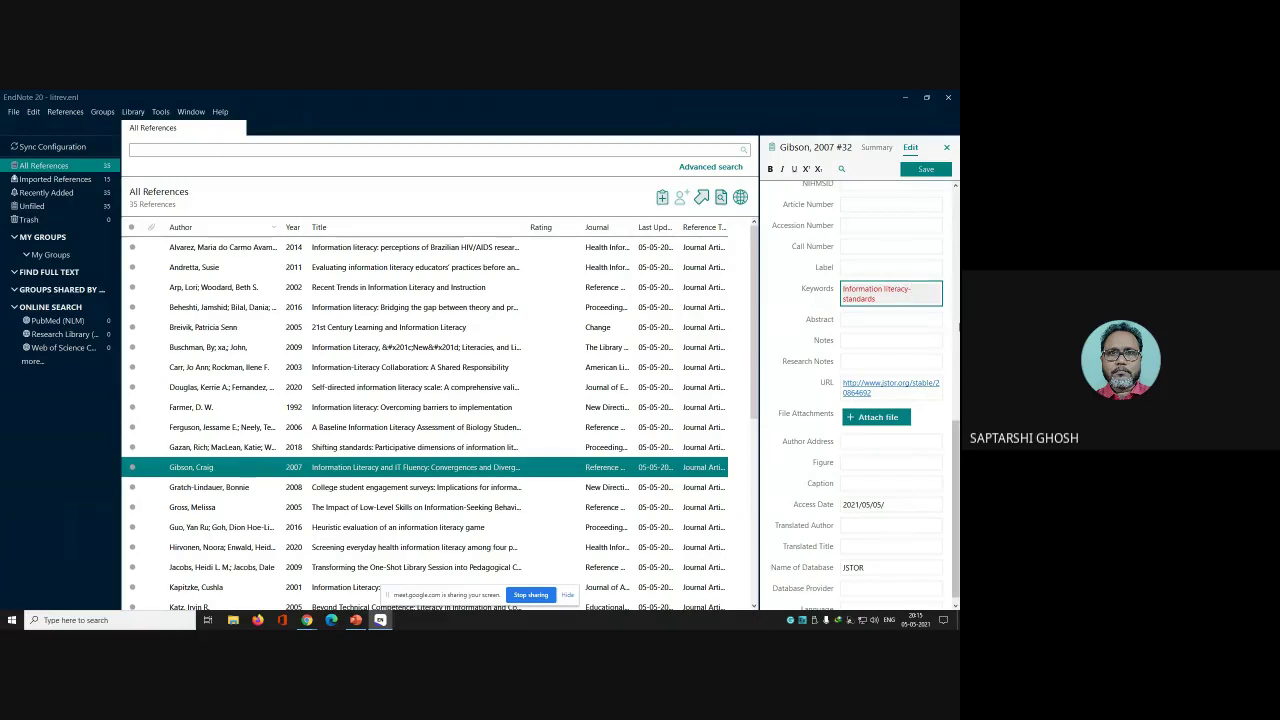
{"action": "type", "text": "-ICT"}
{"action": "left_click_drag", "start_coordinate": [876, 298], "coordinate": [843, 307]}
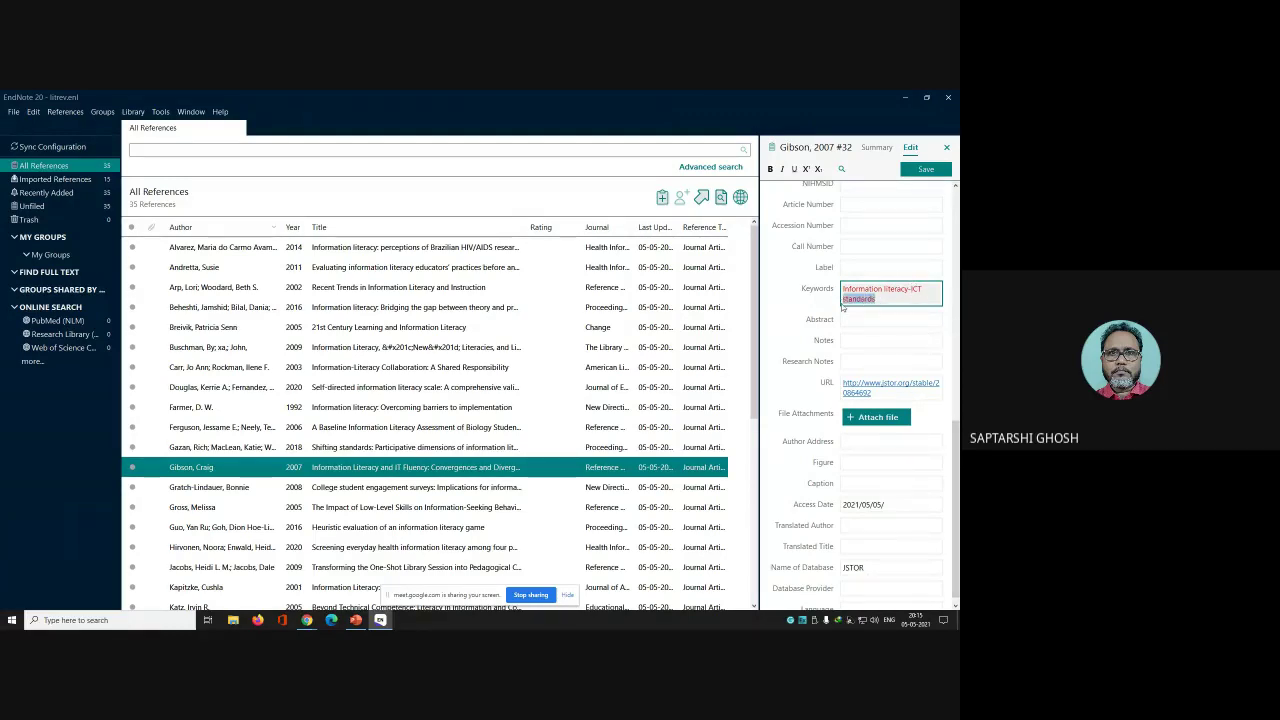
{"action": "key", "text": "BackSpace"}
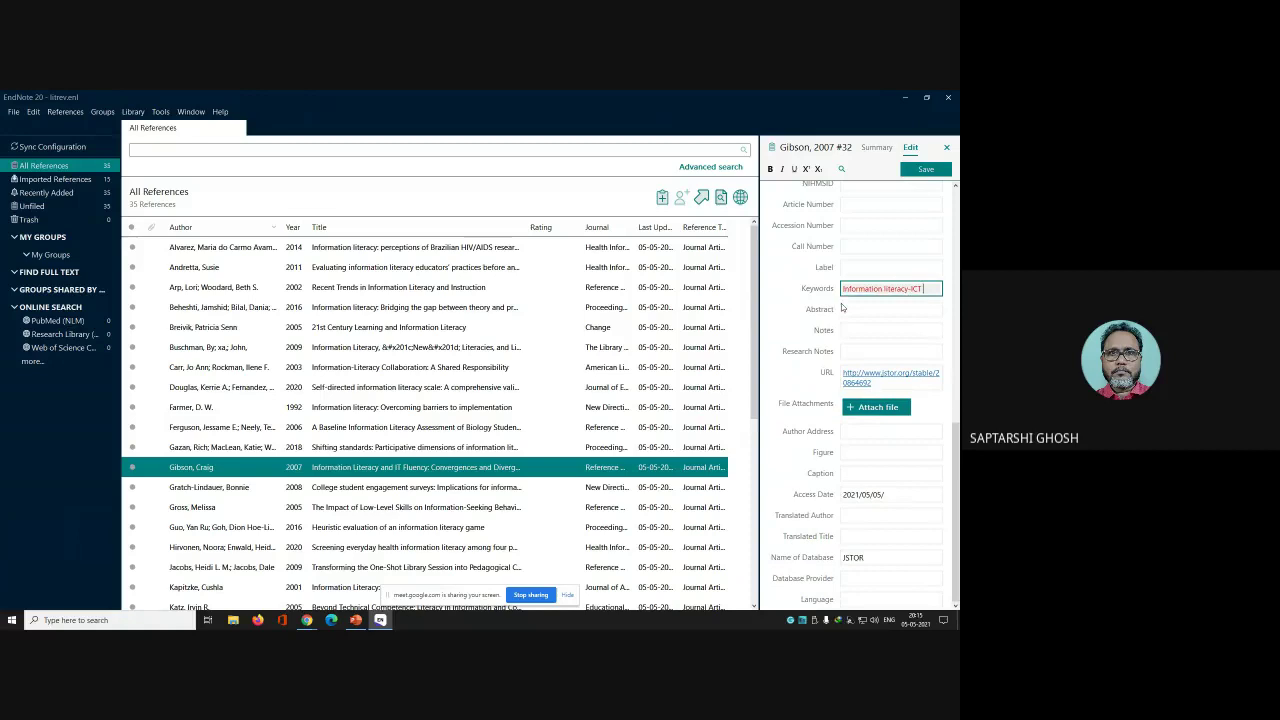
{"action": "left_click", "coordinate": [922, 169]}
Enter the keyword "information literacy-behaviour" in the 2008 reference "College student engagement surveys" and save it
{"action": "left_click", "coordinate": [452, 490]}
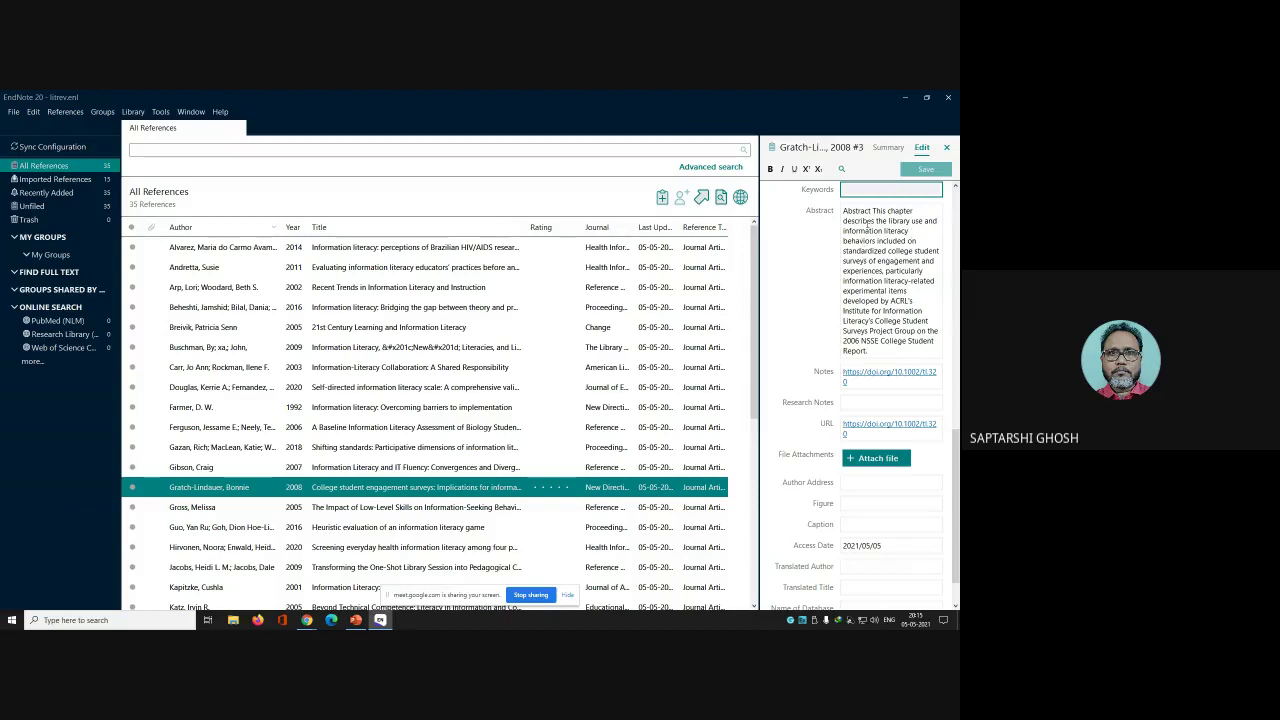
{"action": "scroll", "coordinate": [916, 372], "scroll_direction": "up", "scroll_amount": 3}
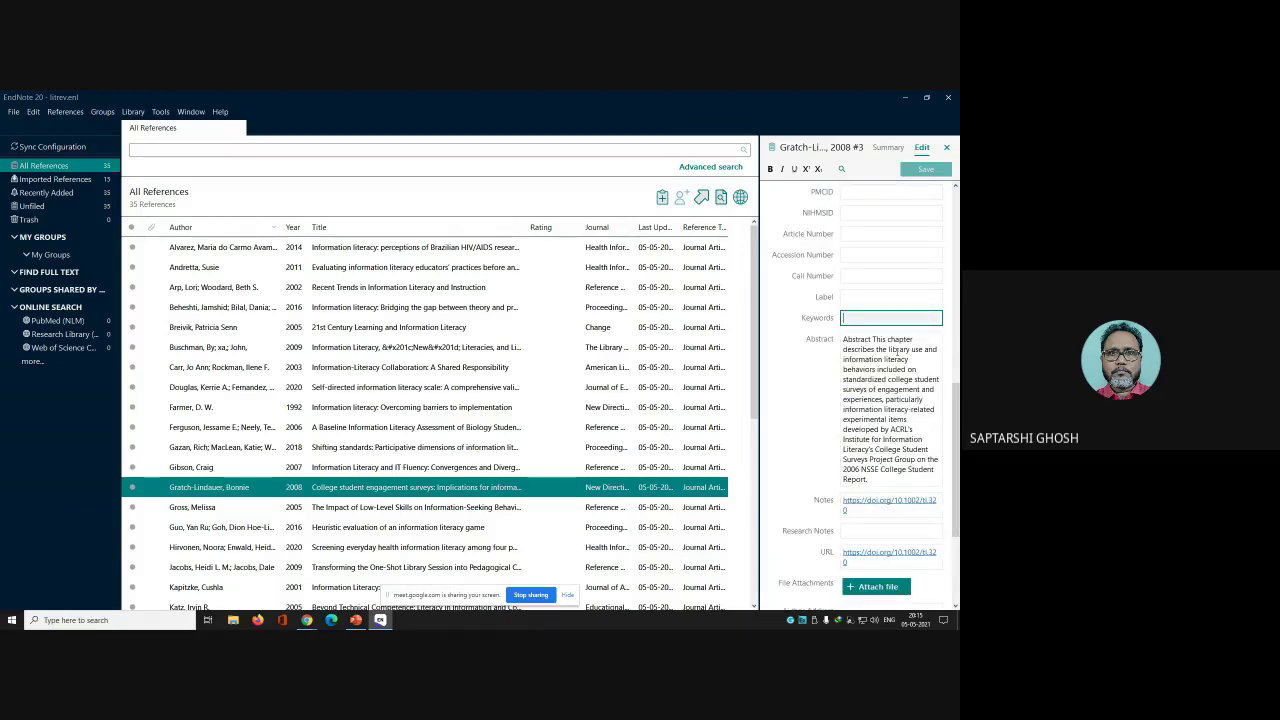
{"action": "type", "text": "information "}
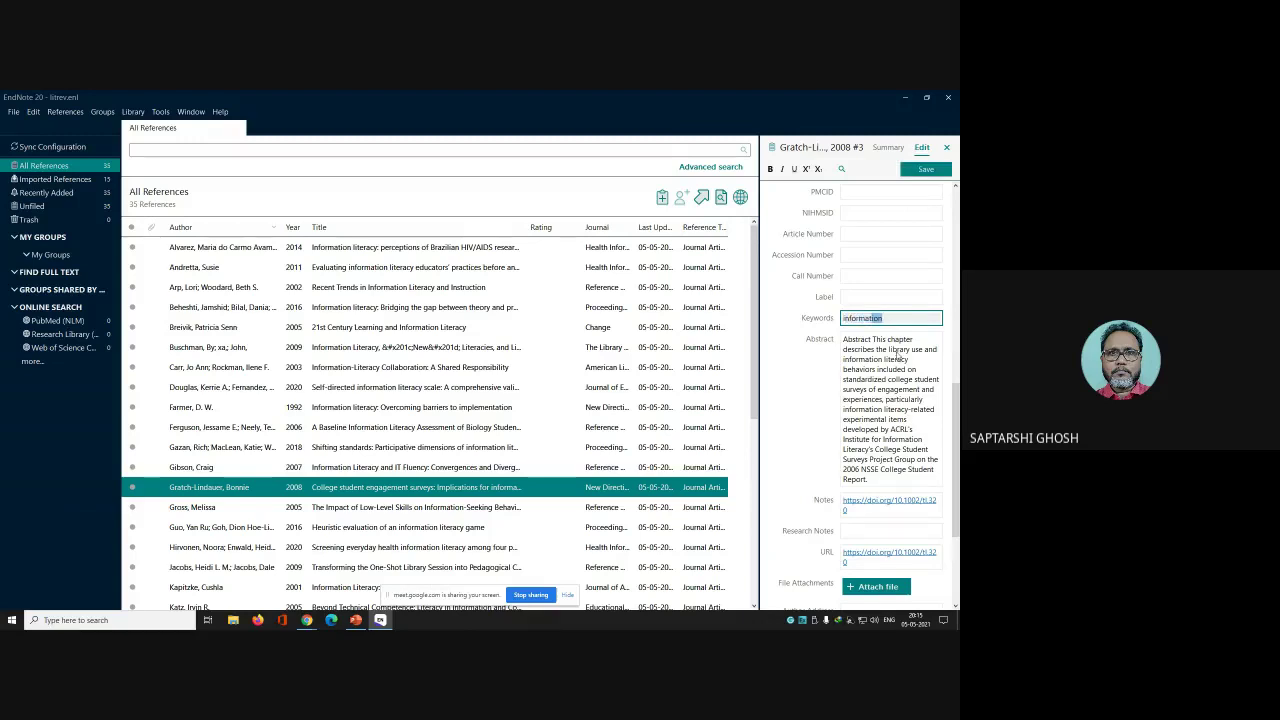
{"action": "type", "text": "l"}
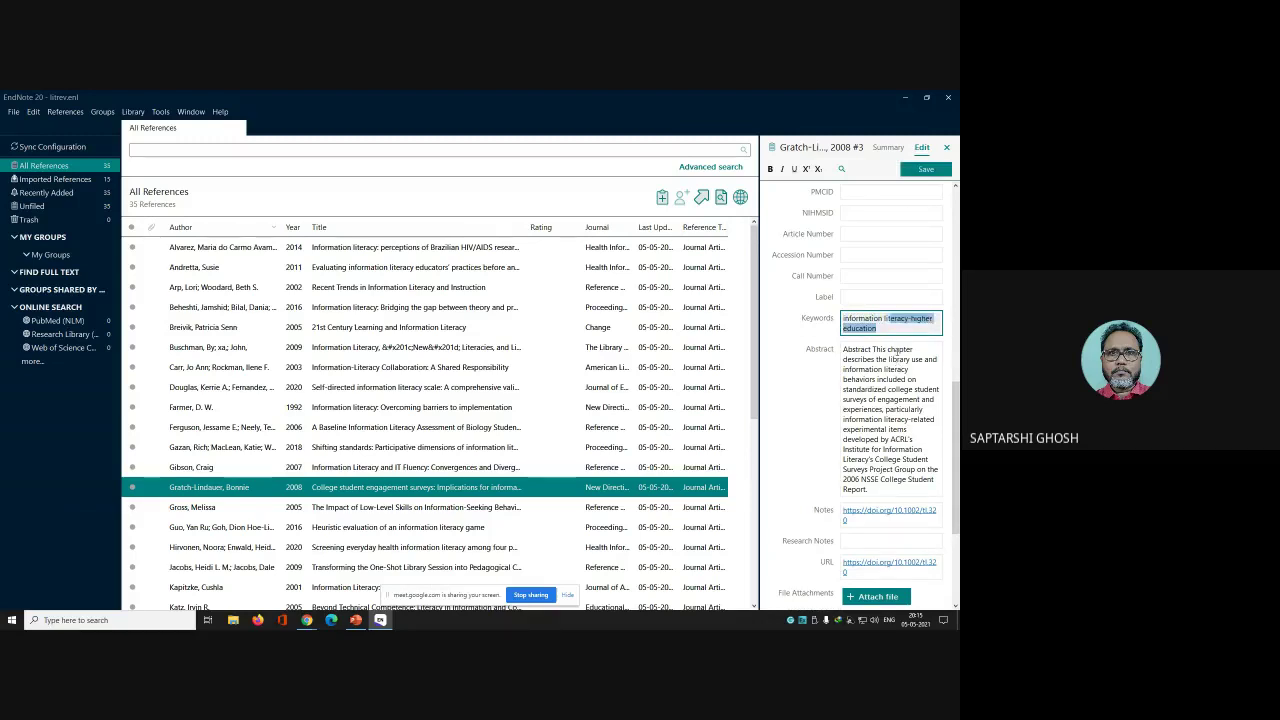
{"action": "type", "text": "iteracy"}
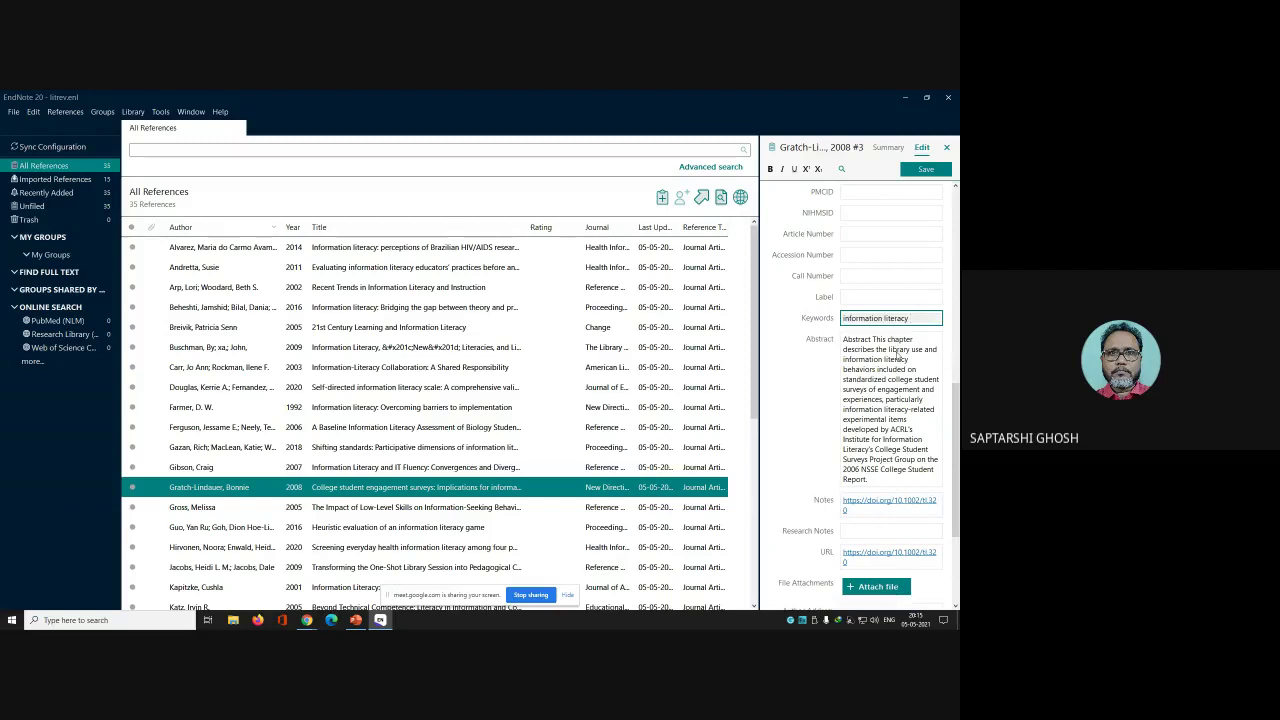
{"action": "key", "text": "BackSpace"}
{"action": "type", "text": "-behaviour"}
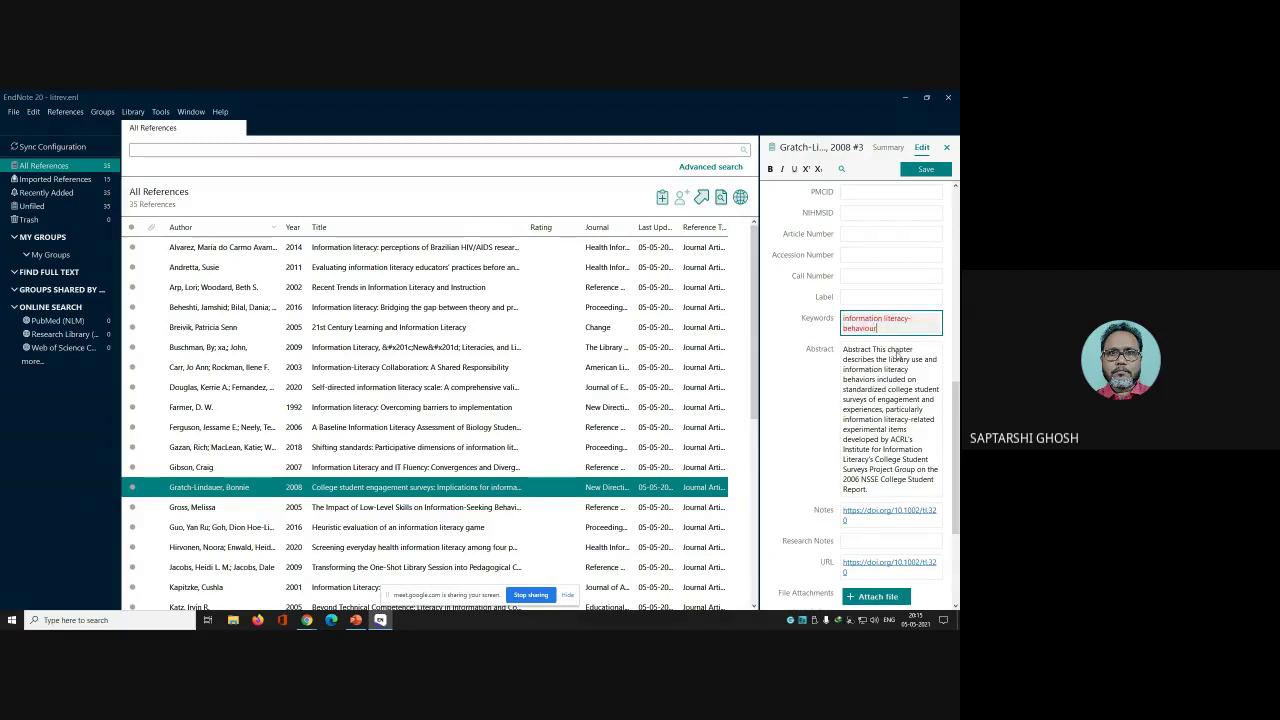
{"action": "left_click", "coordinate": [927, 169]}
Generate a subject bibliography based on the Keywords field, including all subject terms
{"action": "left_click", "coordinate": [160, 111]}
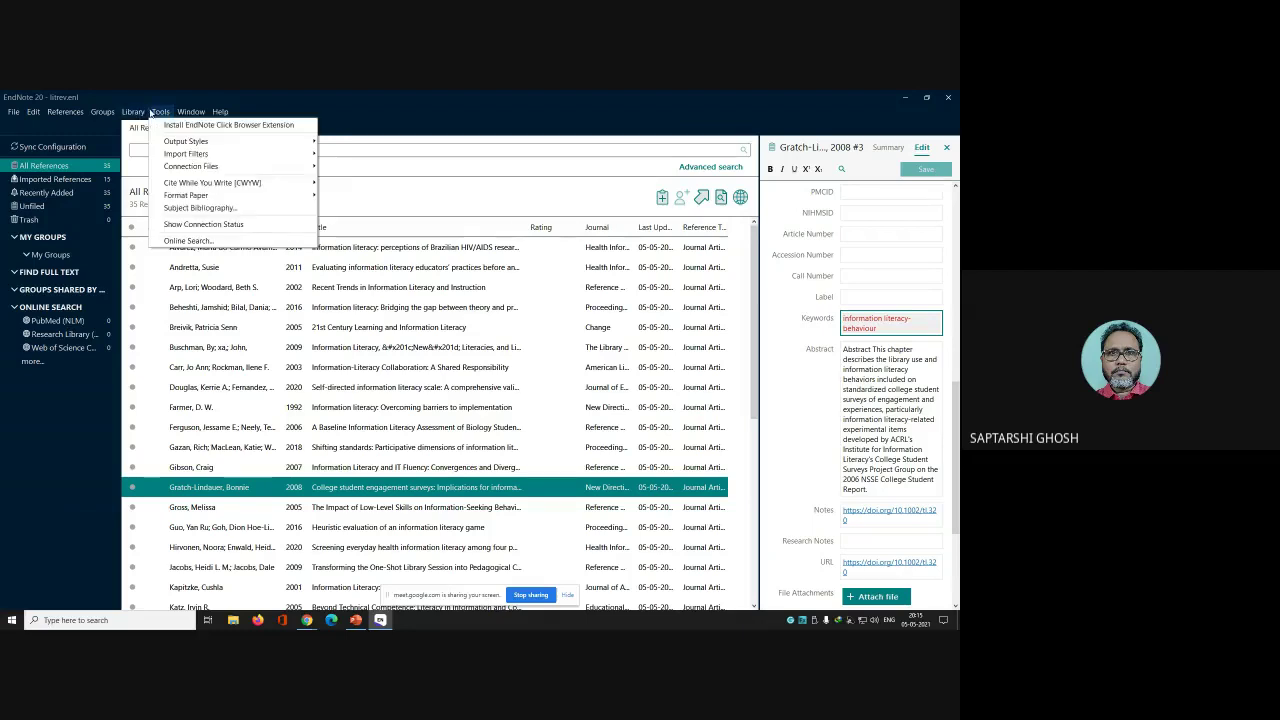
{"action": "left_click", "coordinate": [200, 208]}
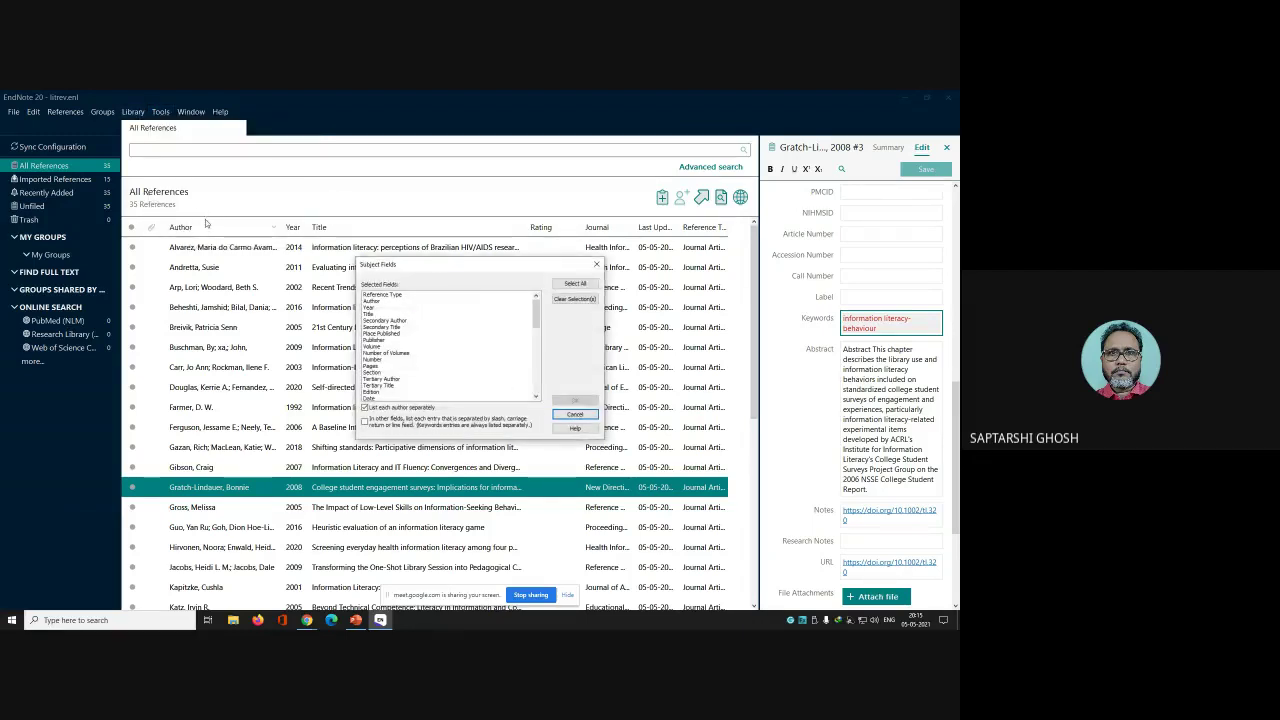
{"action": "left_click_drag", "start_coordinate": [537, 306], "coordinate": [537, 361]}
{"action": "left_click", "coordinate": [386, 373]}
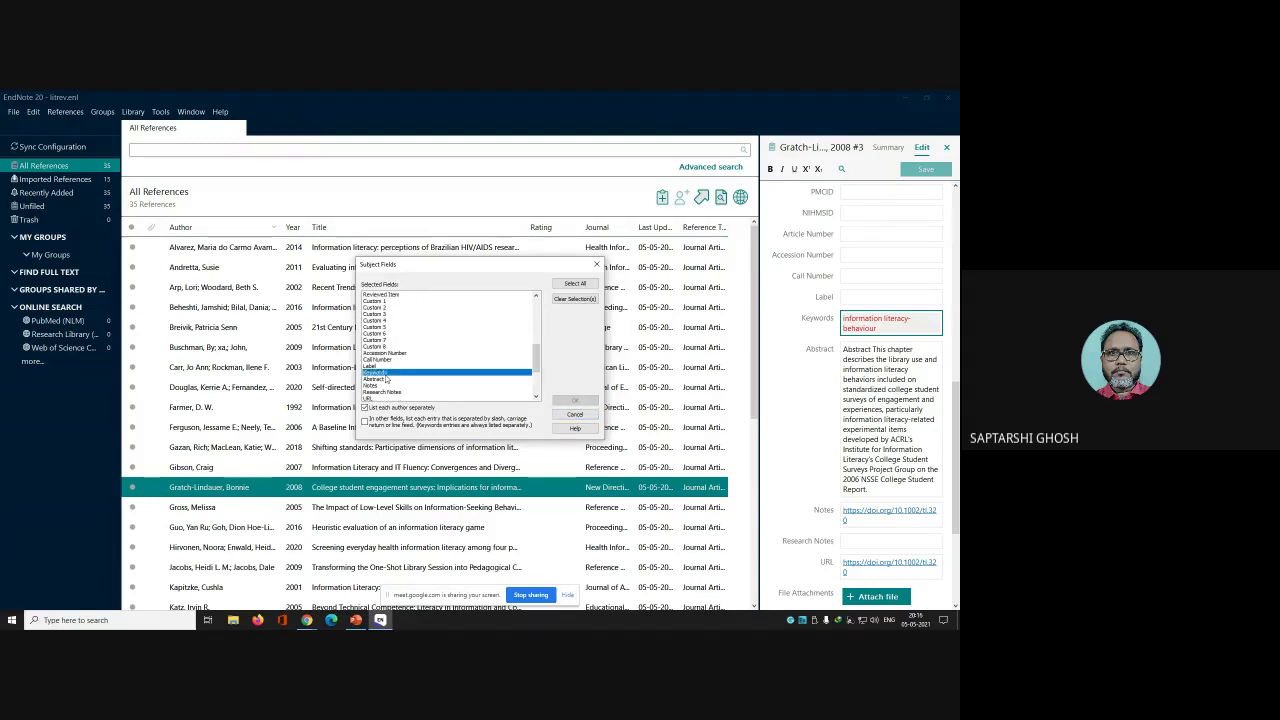
{"action": "left_click", "coordinate": [578, 401]}
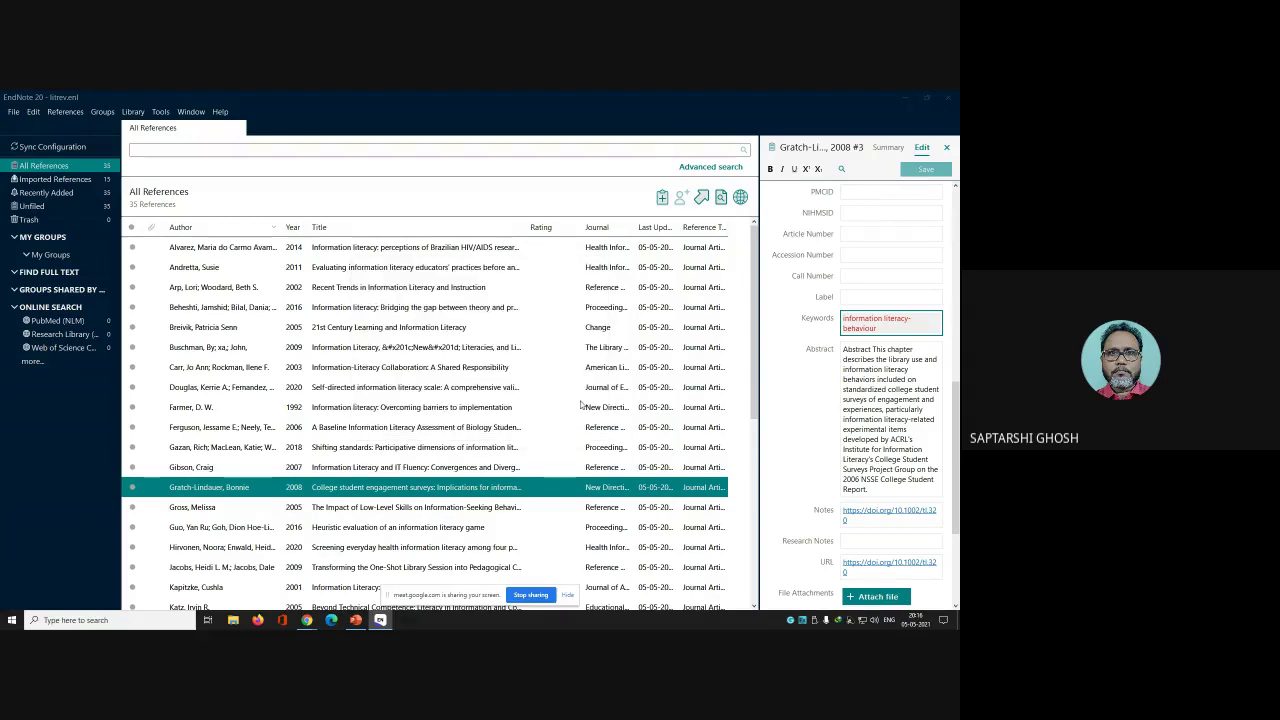
{"action": "mouse_move", "coordinate": [549, 298]}
{"action": "left_mouse_down"}
{"action": "mouse_move", "coordinate": [556, 396]}
{"action": "mouse_move", "coordinate": [563, 287]}
{"action": "left_mouse_up"}
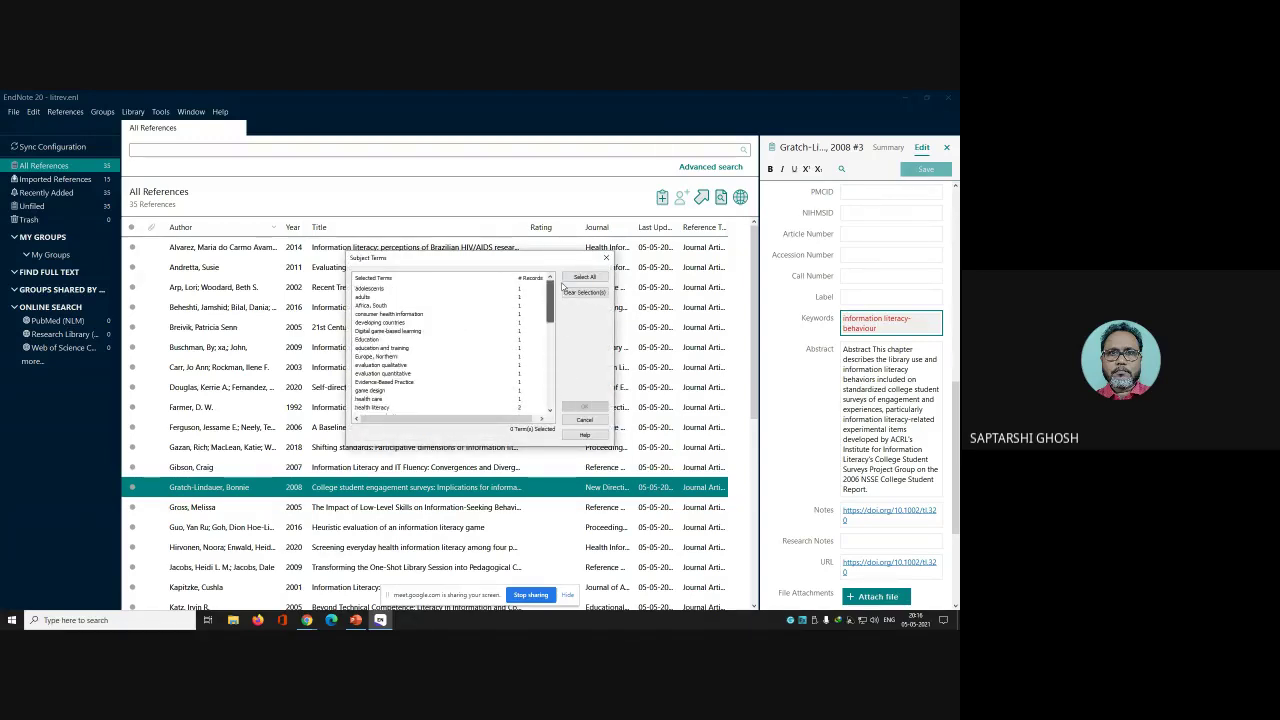
{"action": "left_click", "coordinate": [592, 277]}
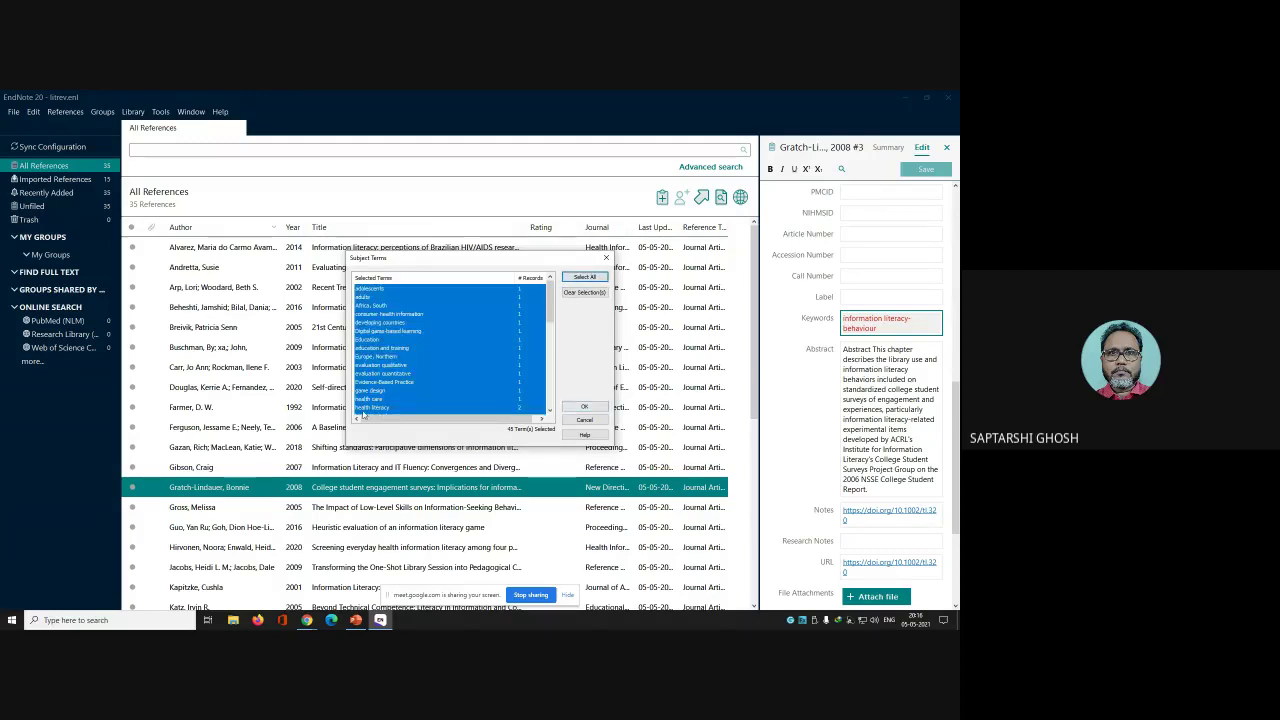
{"action": "left_click", "coordinate": [585, 407]}
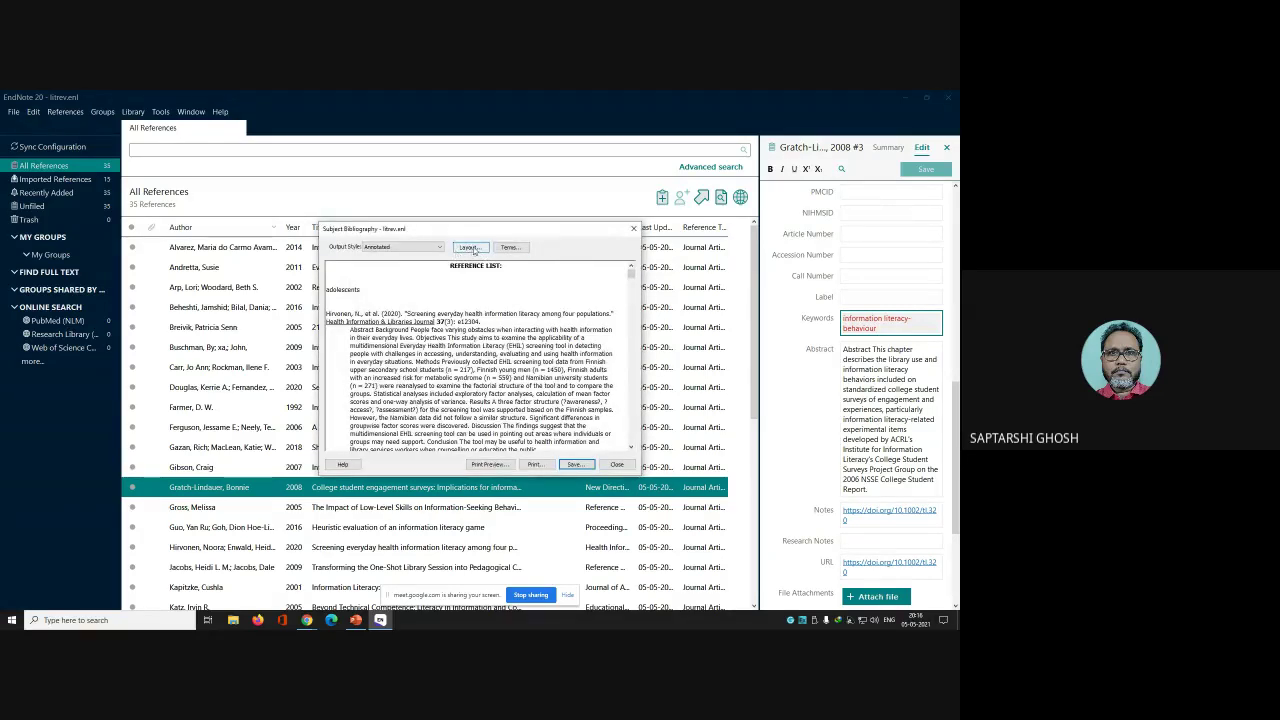
In the bibliography layout settings, turn on Recycle Numbering for the subject terms and set the default font size to 12
{"action": "left_click", "coordinate": [474, 250]}
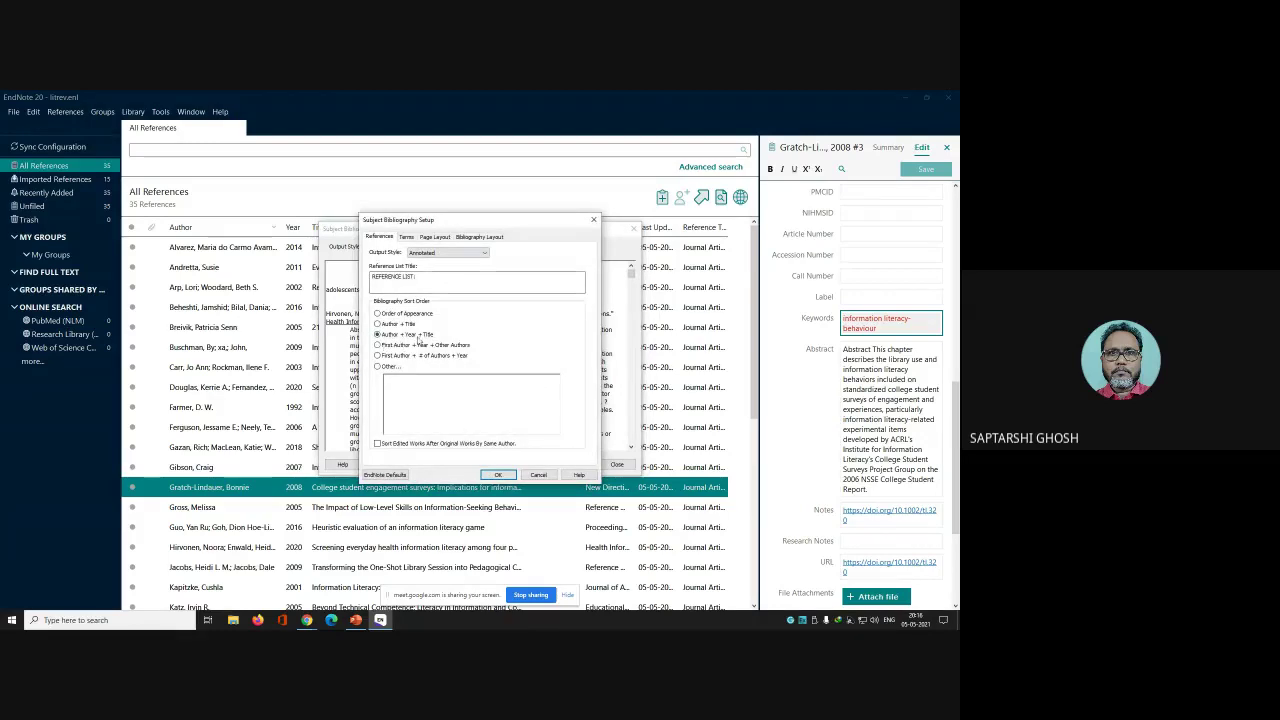
{"action": "left_click", "coordinate": [406, 237]}
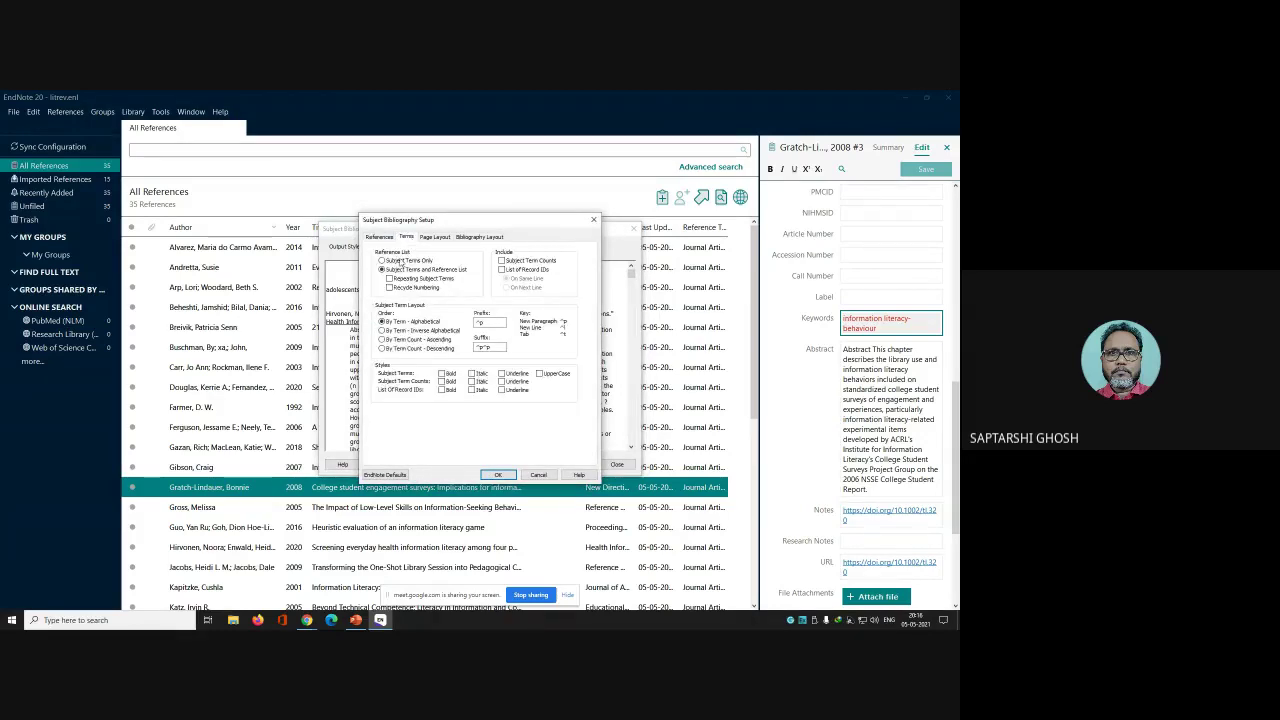
{"action": "left_click", "coordinate": [389, 287]}
{"action": "left_click", "coordinate": [436, 237]}
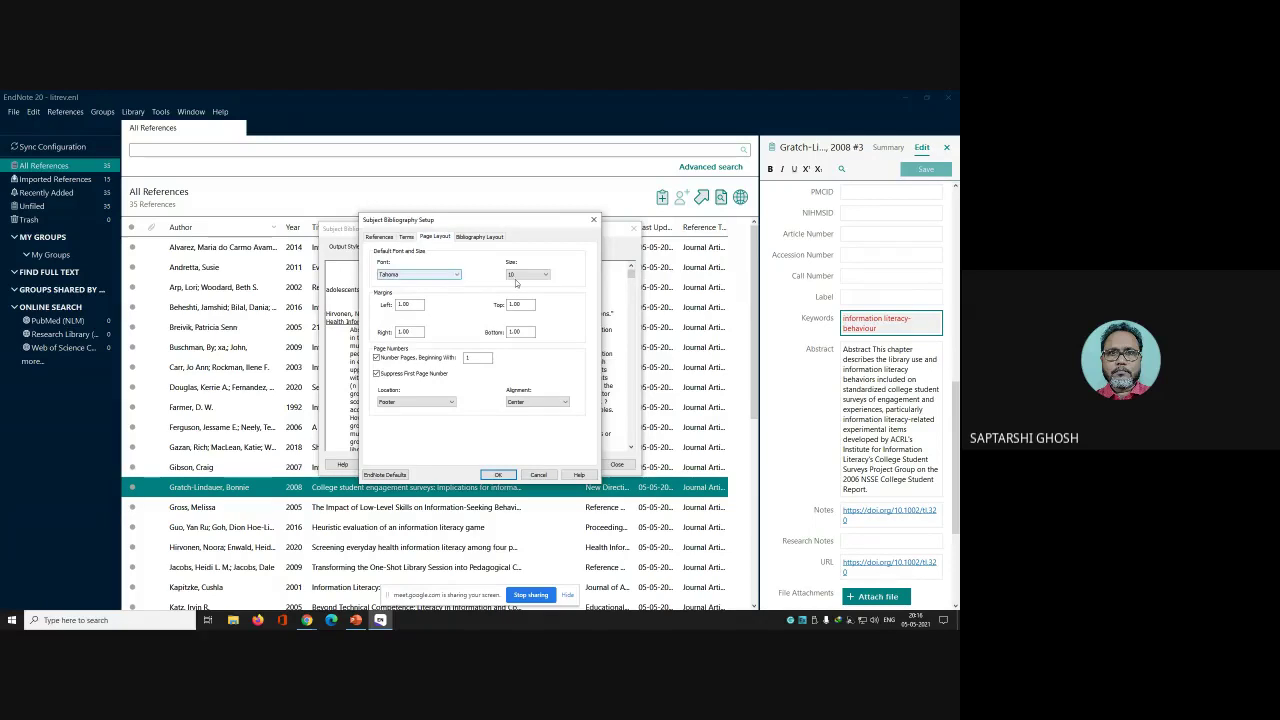
{"action": "left_click", "coordinate": [522, 276]}
{"action": "left_click", "coordinate": [512, 303]}
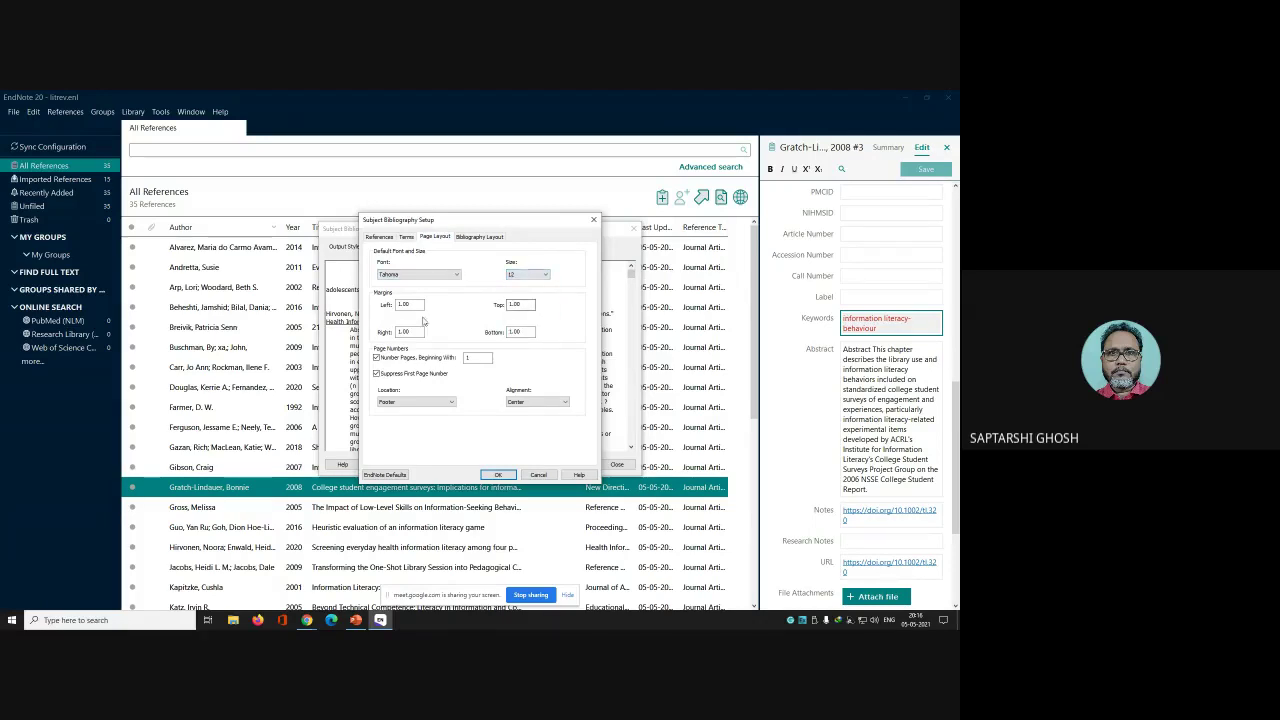
{"action": "left_click", "coordinate": [478, 237]}
{"action": "left_click", "coordinate": [379, 237]}
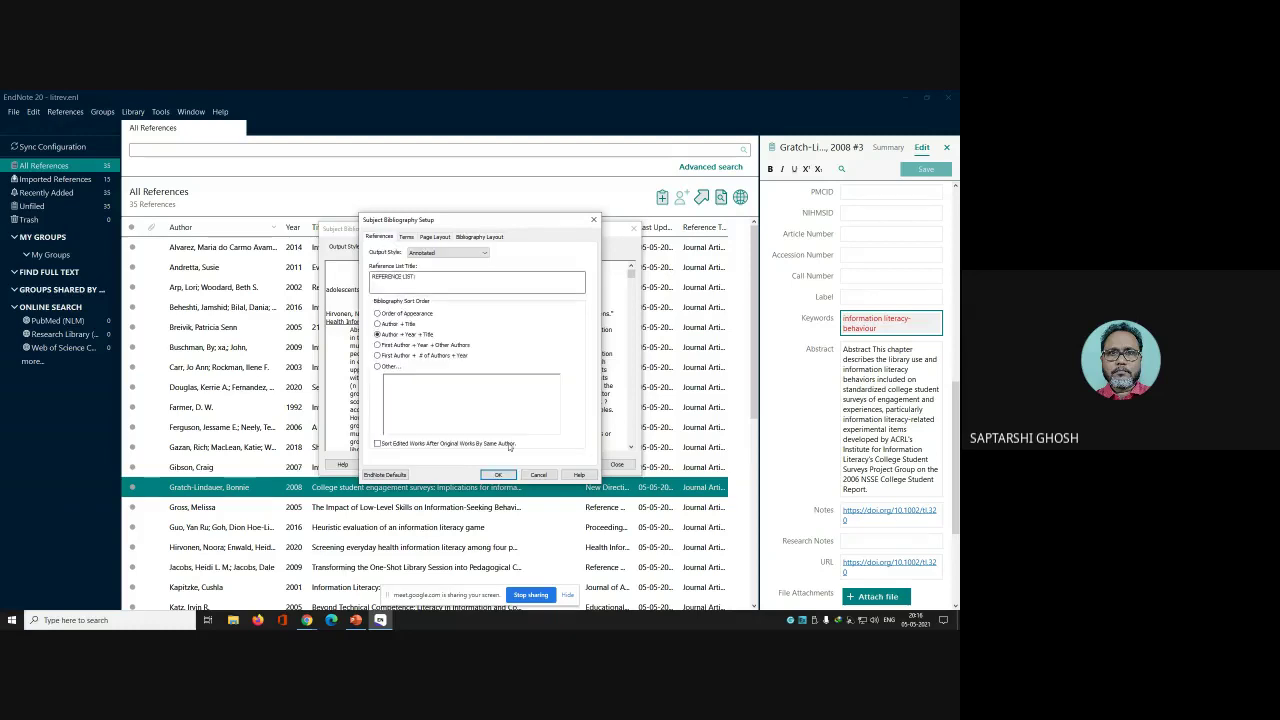
{"action": "left_click", "coordinate": [497, 475]}
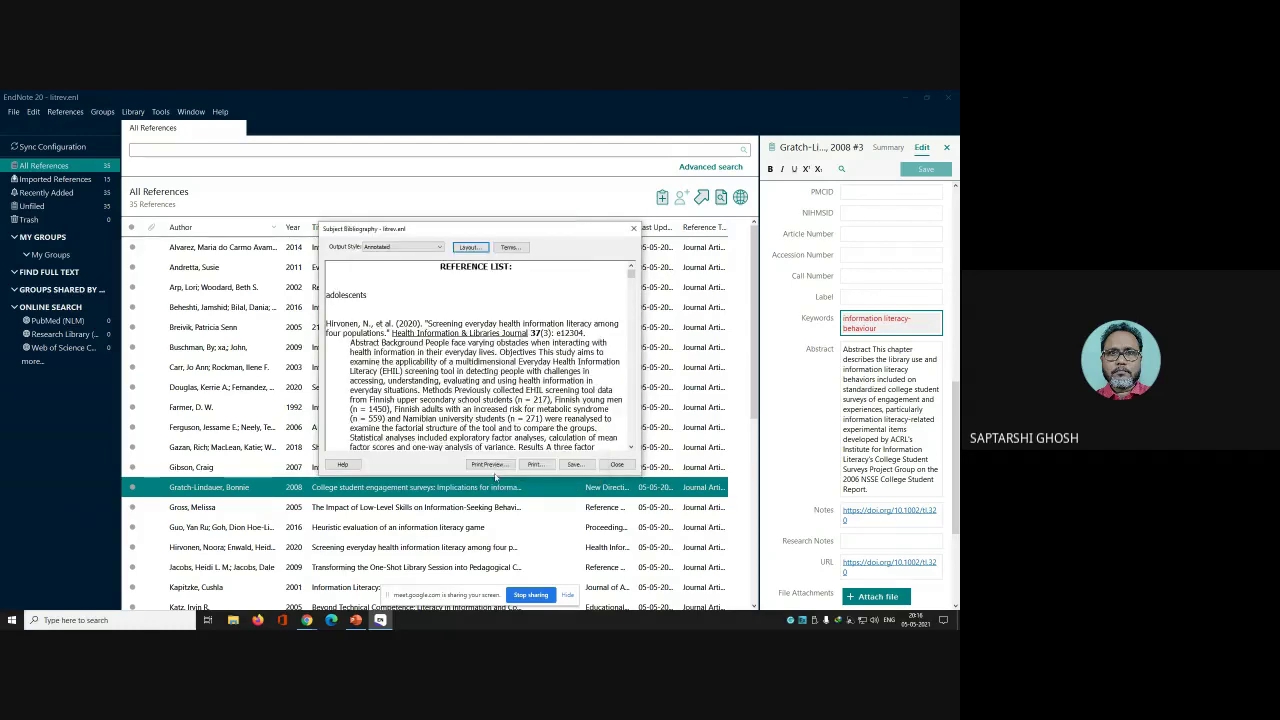
Preview the subject bibliography for printing and page through its alphabetical subject headings up to page 9
{"action": "left_click", "coordinate": [489, 464]}
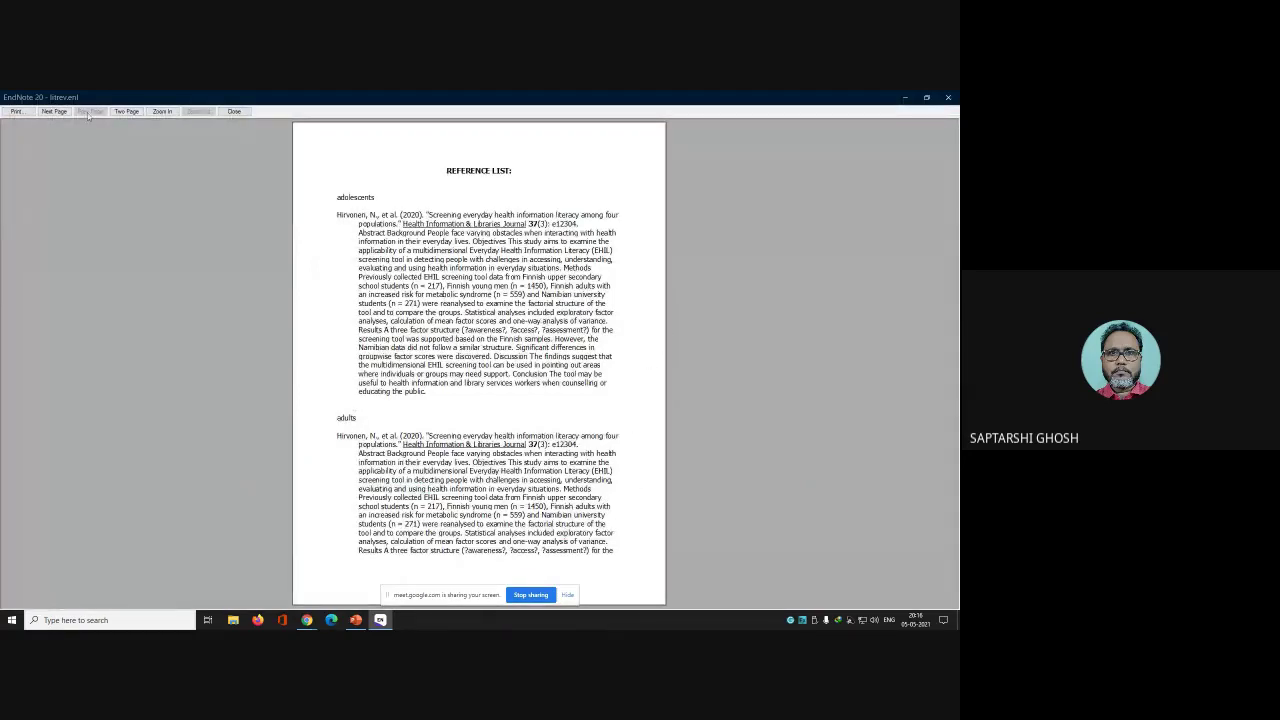
{"action": "left_click", "coordinate": [57, 112]}
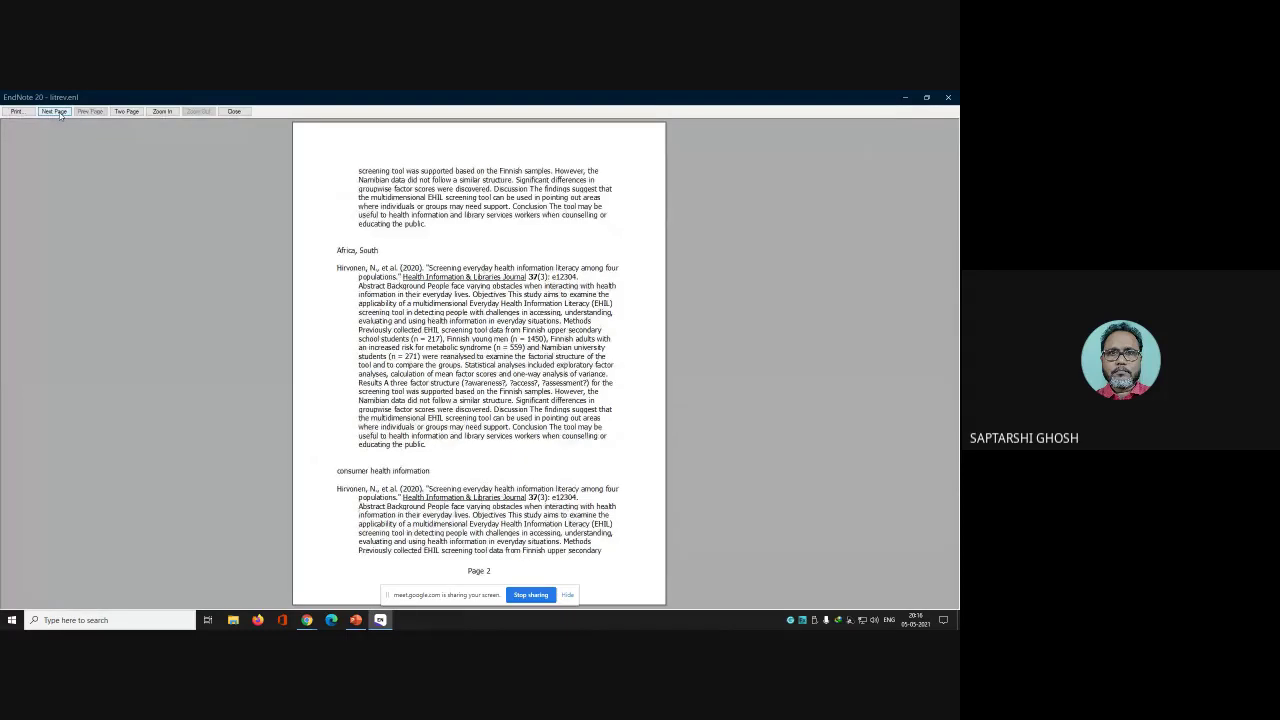
{"action": "left_click", "coordinate": [55, 111]}
{"action": "left_click", "coordinate": [55, 111]}
{"action": "left_click", "coordinate": [55, 111]}
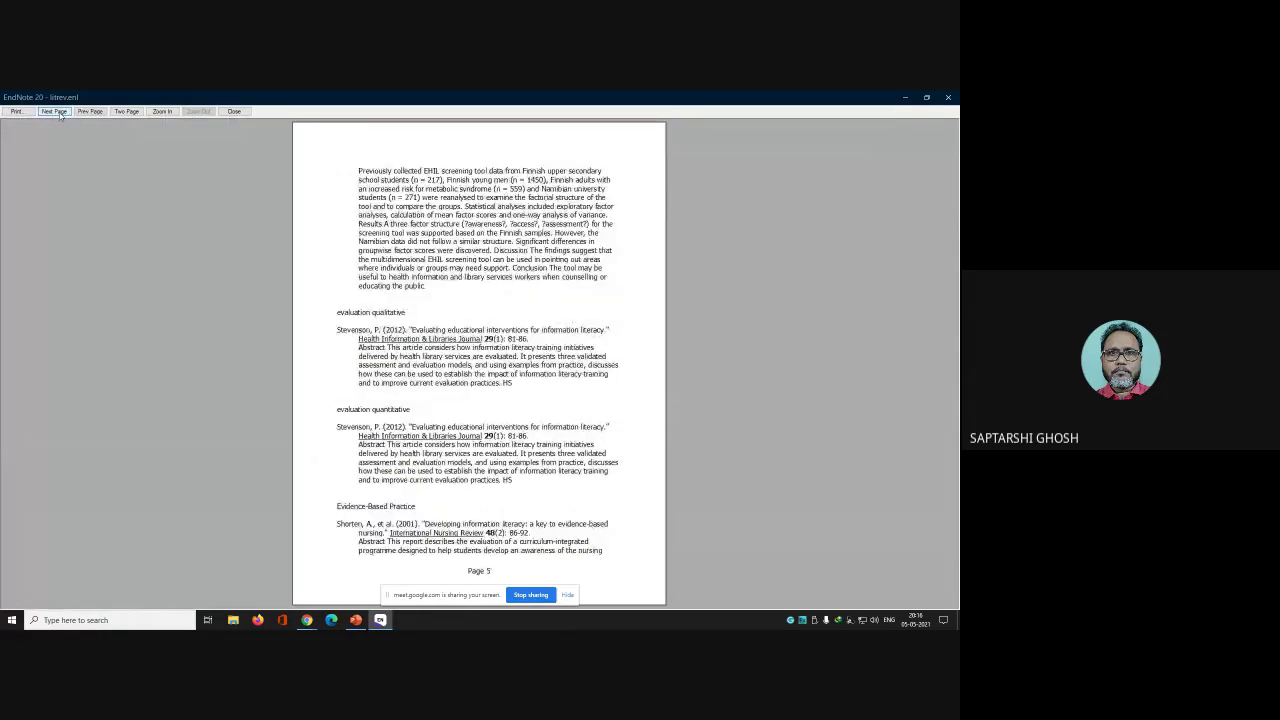
{"action": "left_click", "coordinate": [56, 111]}
{"action": "left_click", "coordinate": [56, 111]}
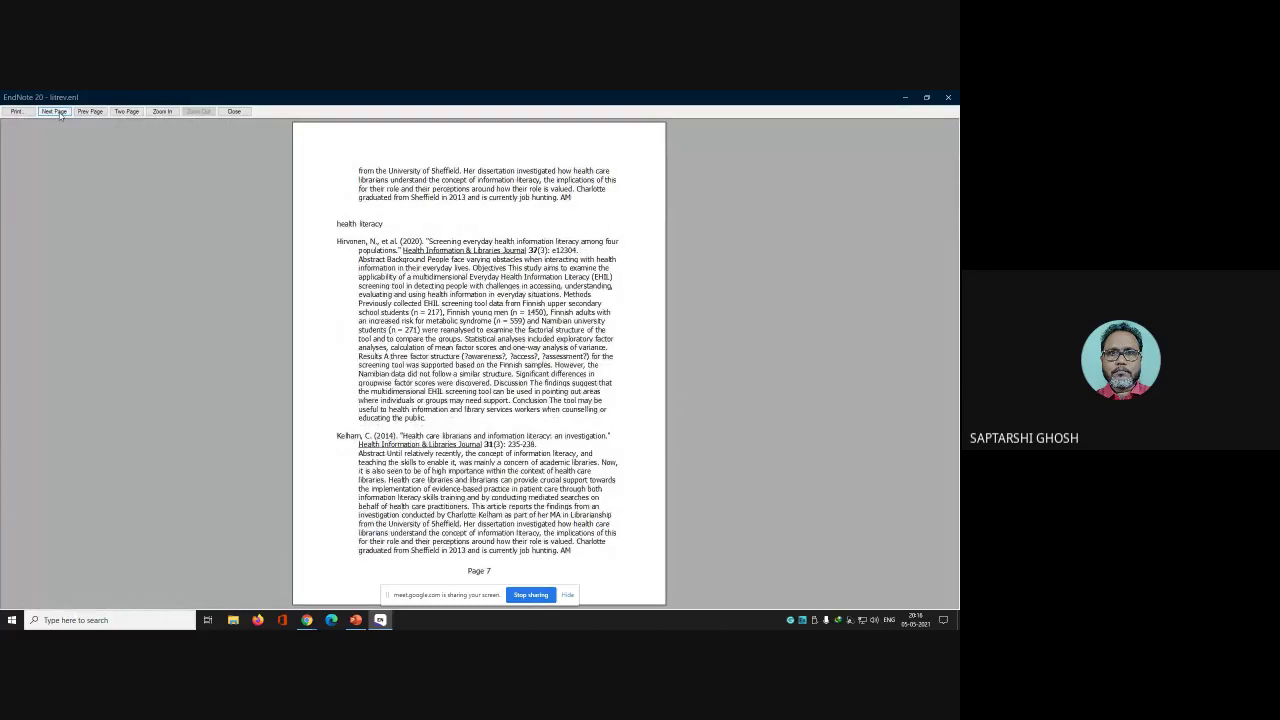
{"action": "left_click", "coordinate": [56, 111]}
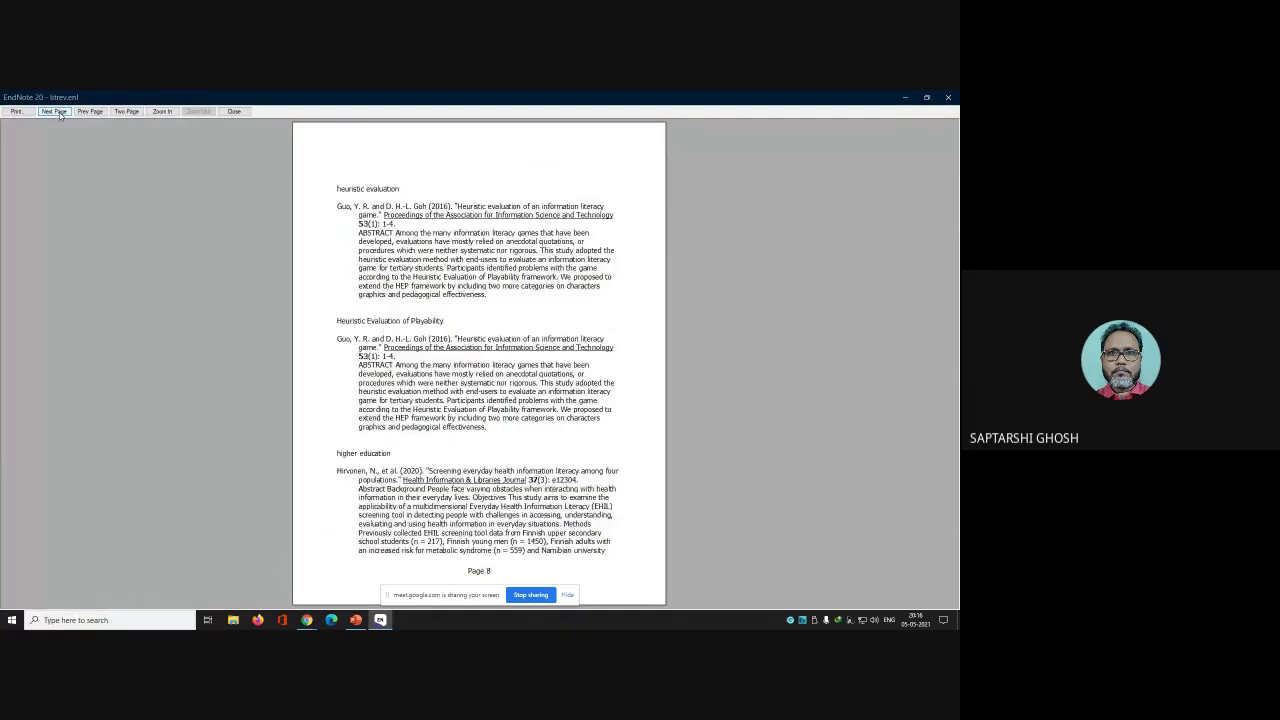
{"action": "left_click", "coordinate": [60, 115]}
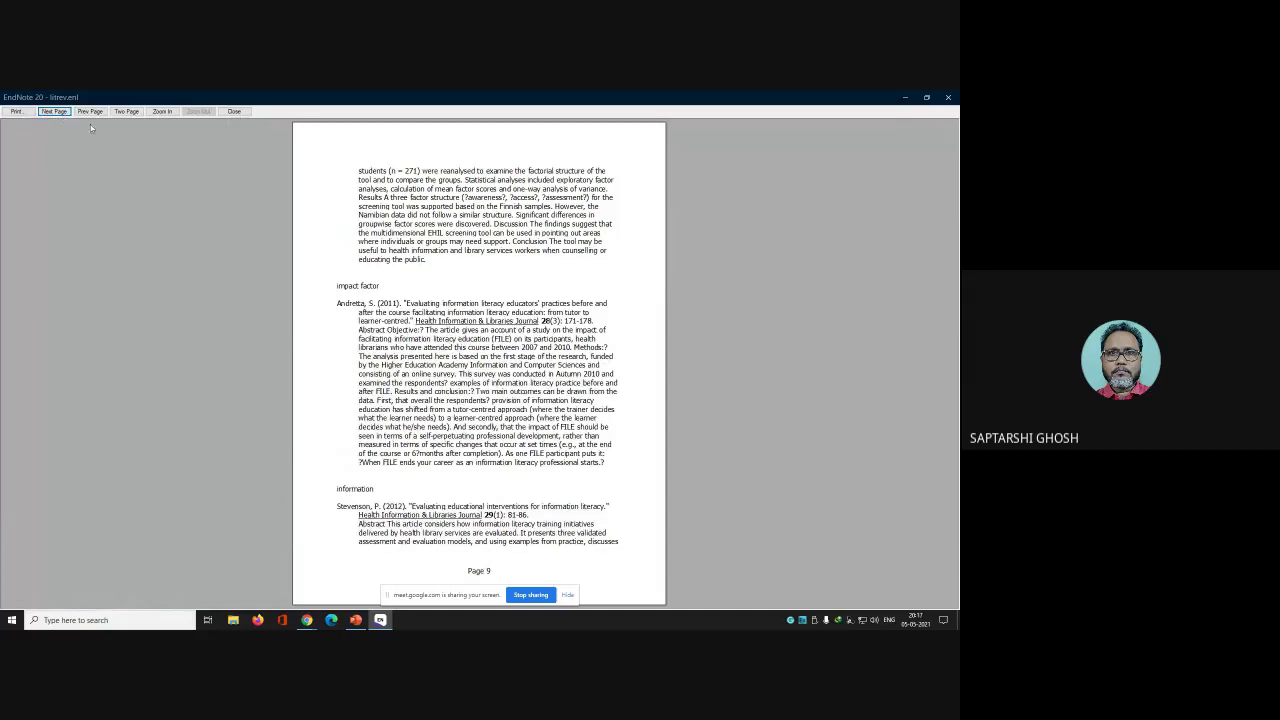
Examine the references grouped under the information literacy headings on preview pages 10 to 15, and close the preview
{"action": "left_click", "coordinate": [62, 113]}
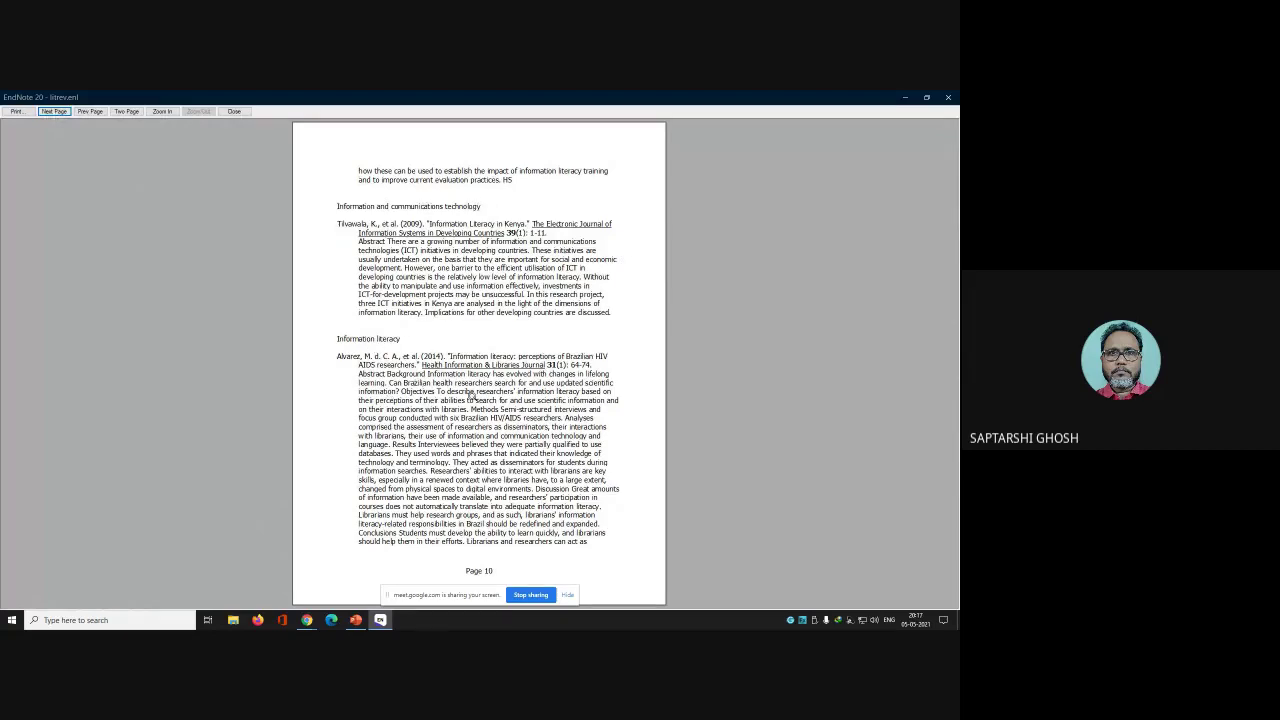
{"action": "left_click", "coordinate": [54, 111]}
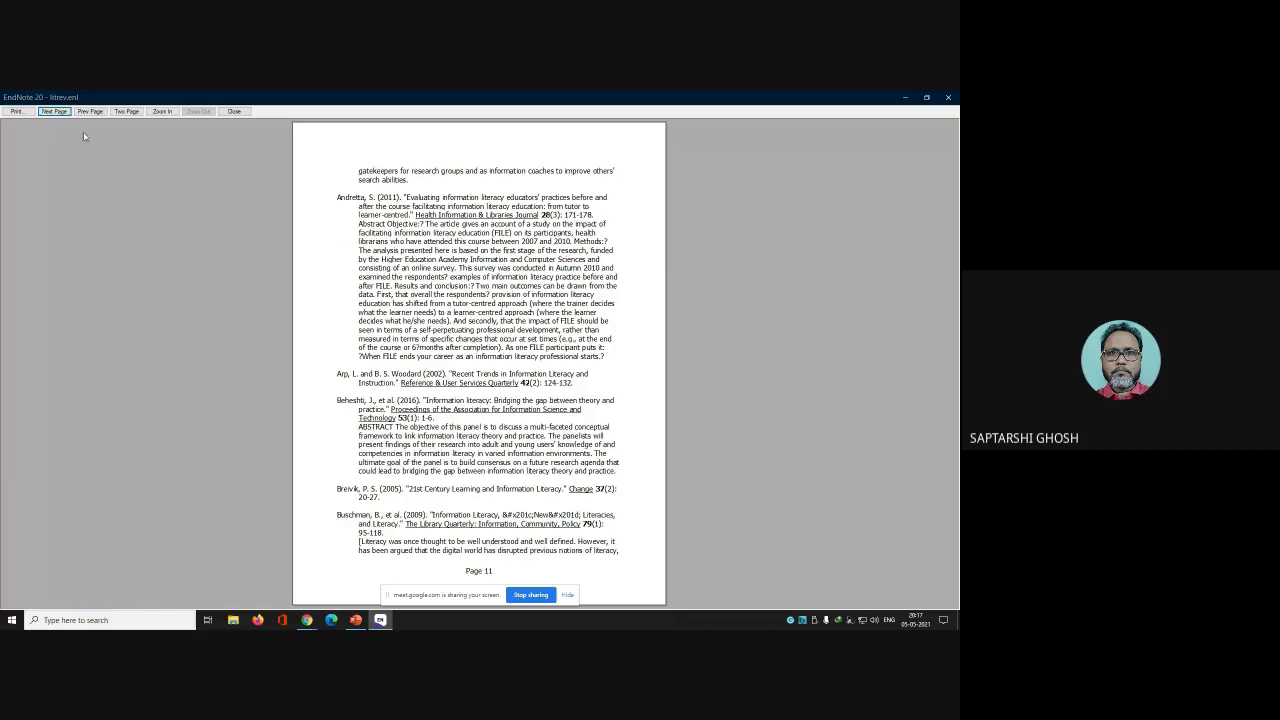
{"action": "left_click", "coordinate": [61, 113]}
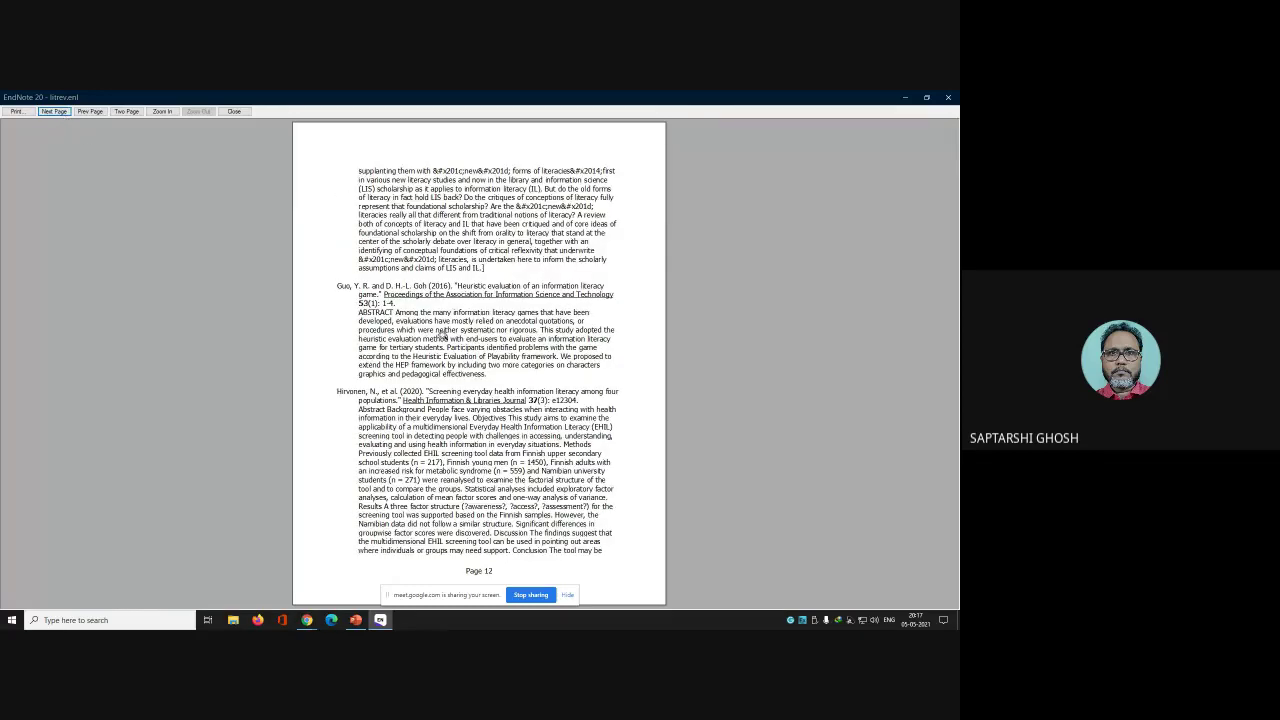
{"action": "left_click", "coordinate": [54, 111]}
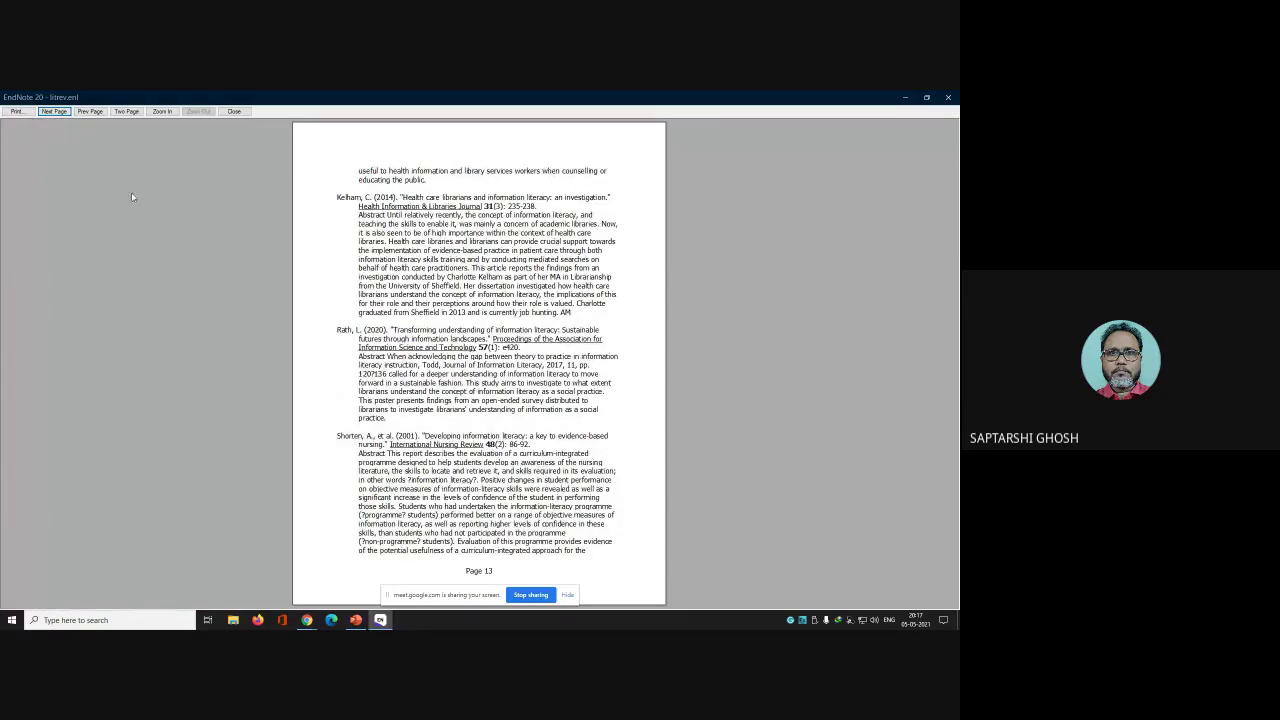
{"action": "left_click", "coordinate": [57, 111]}
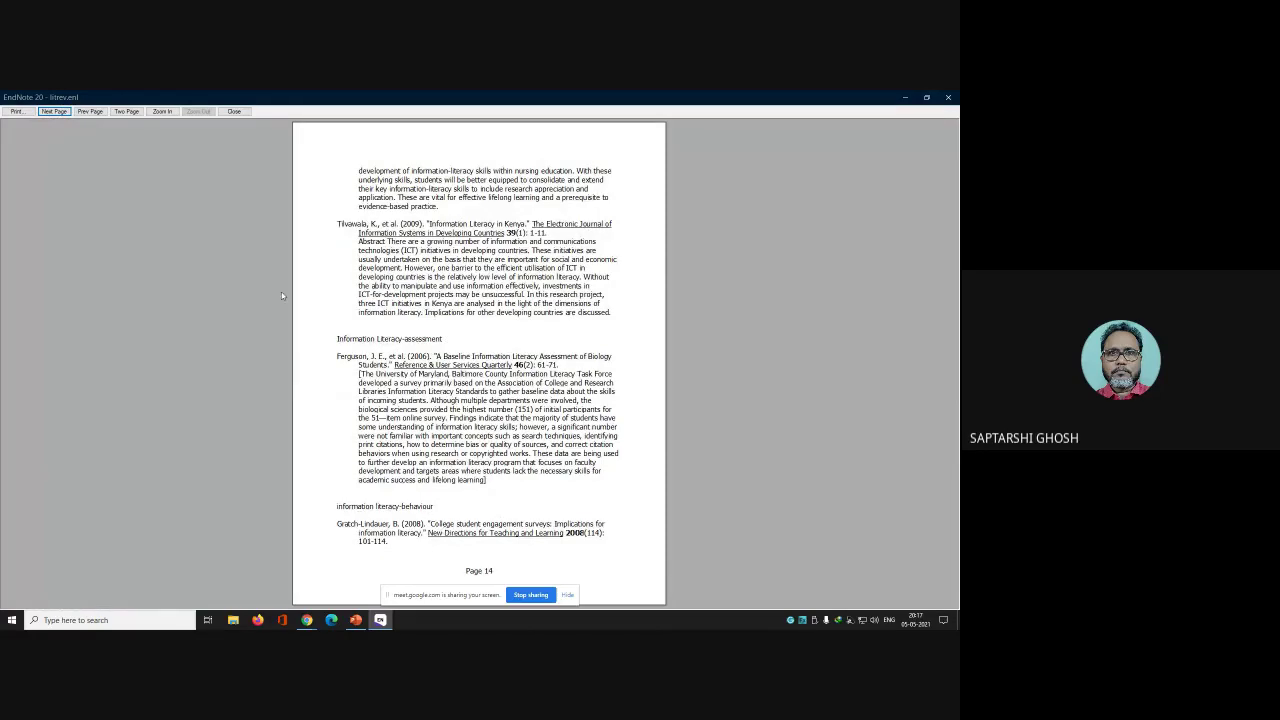
{"action": "left_click", "coordinate": [64, 113]}
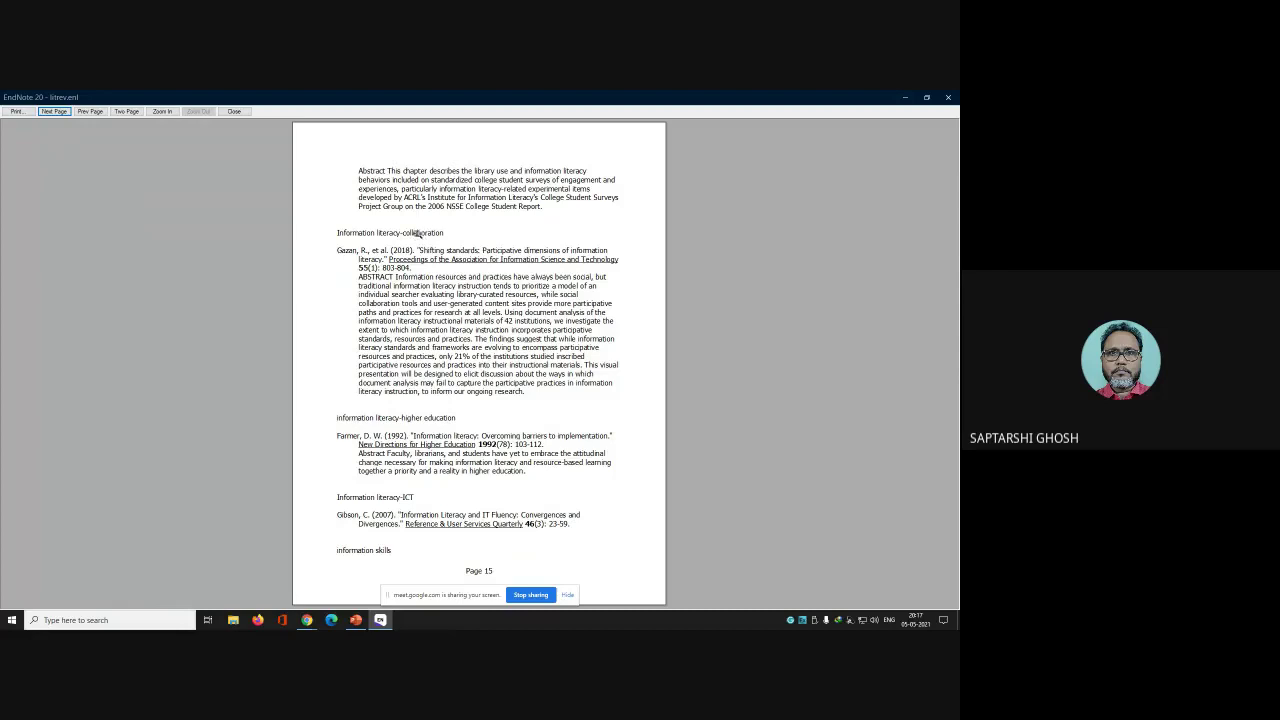
{"action": "left_click", "coordinate": [89, 111]}
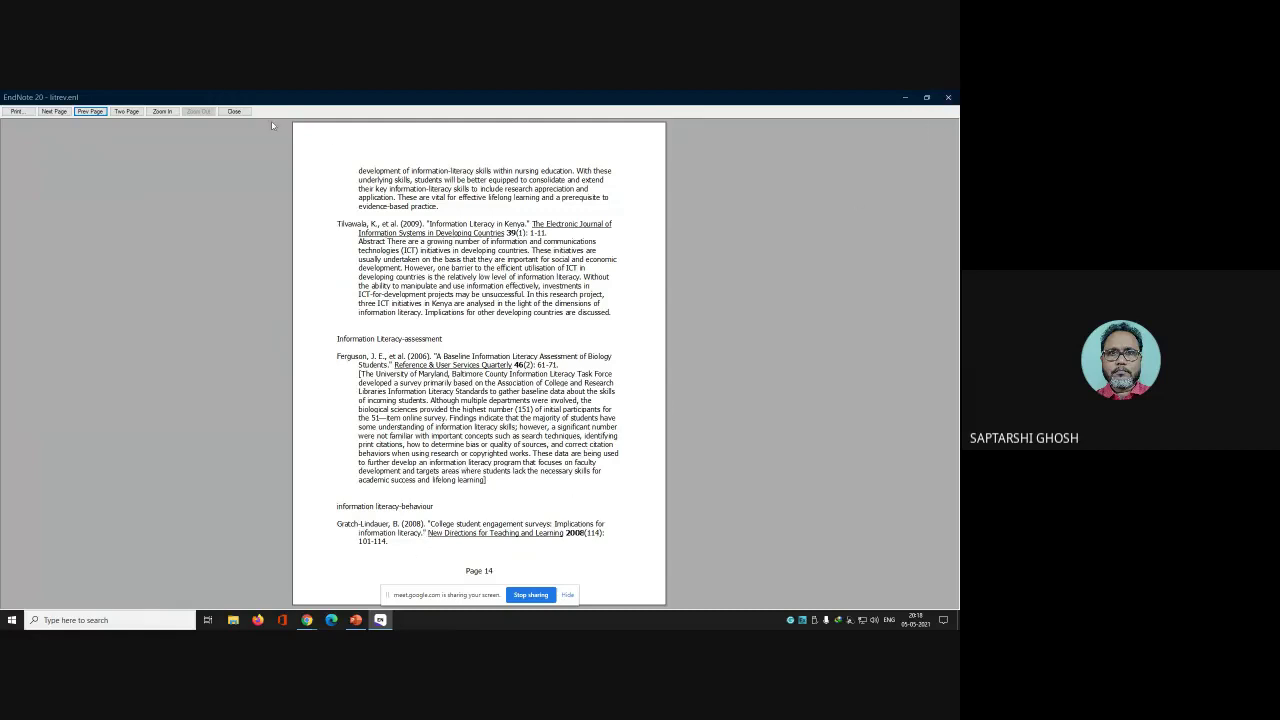
{"action": "left_click", "coordinate": [231, 112]}
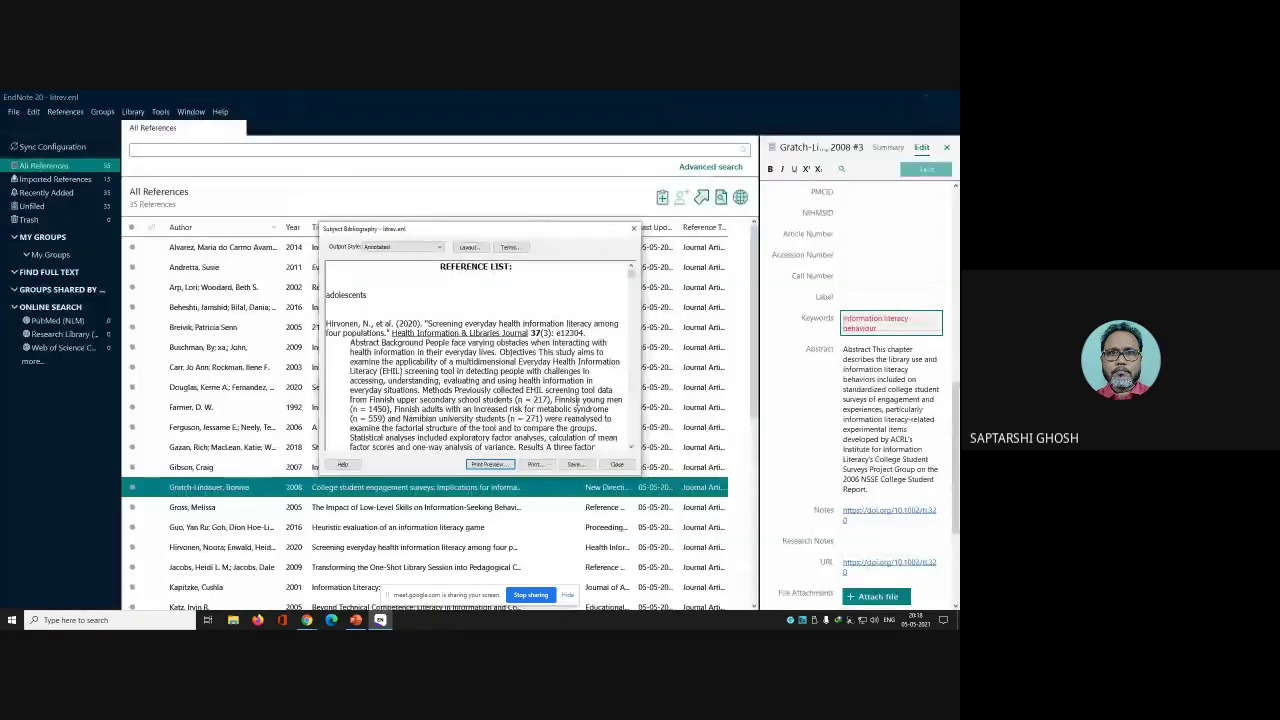
Save the subject bibliography to the Desktop in Rich Text Format, and close the bibliography window and EndNote
{"action": "left_click", "coordinate": [575, 465]}
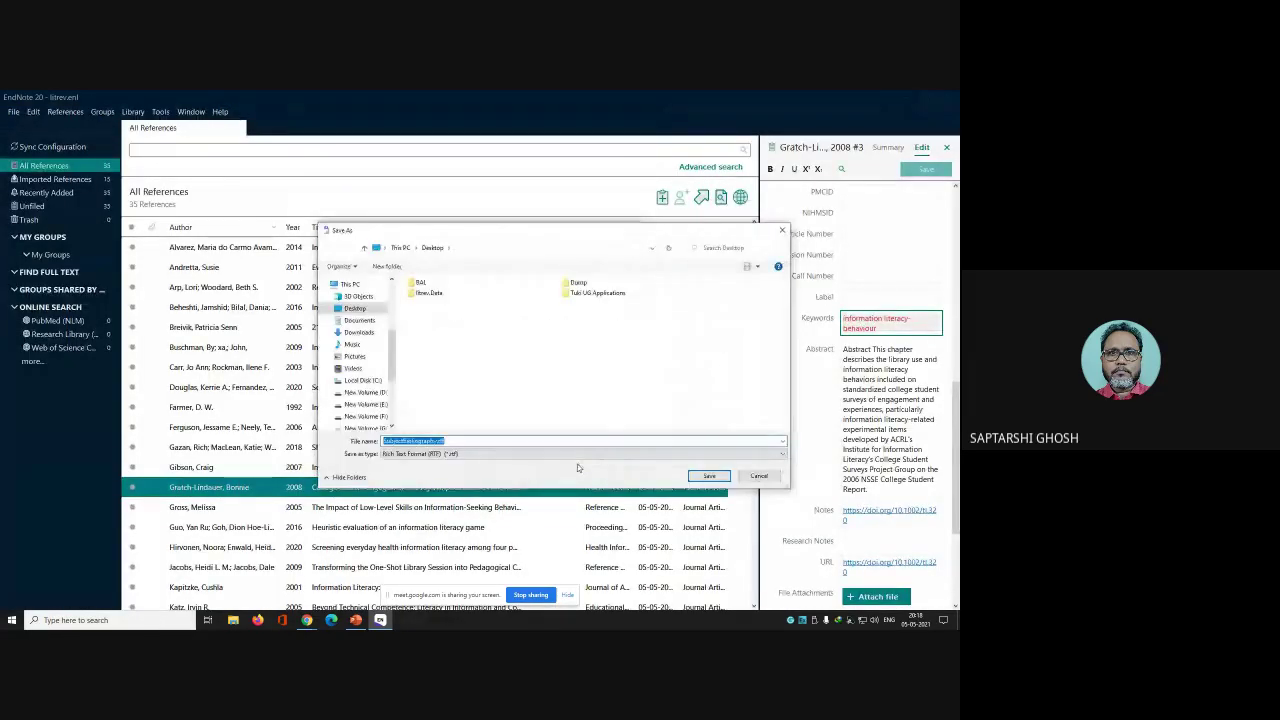
{"action": "left_click", "coordinate": [709, 476]}
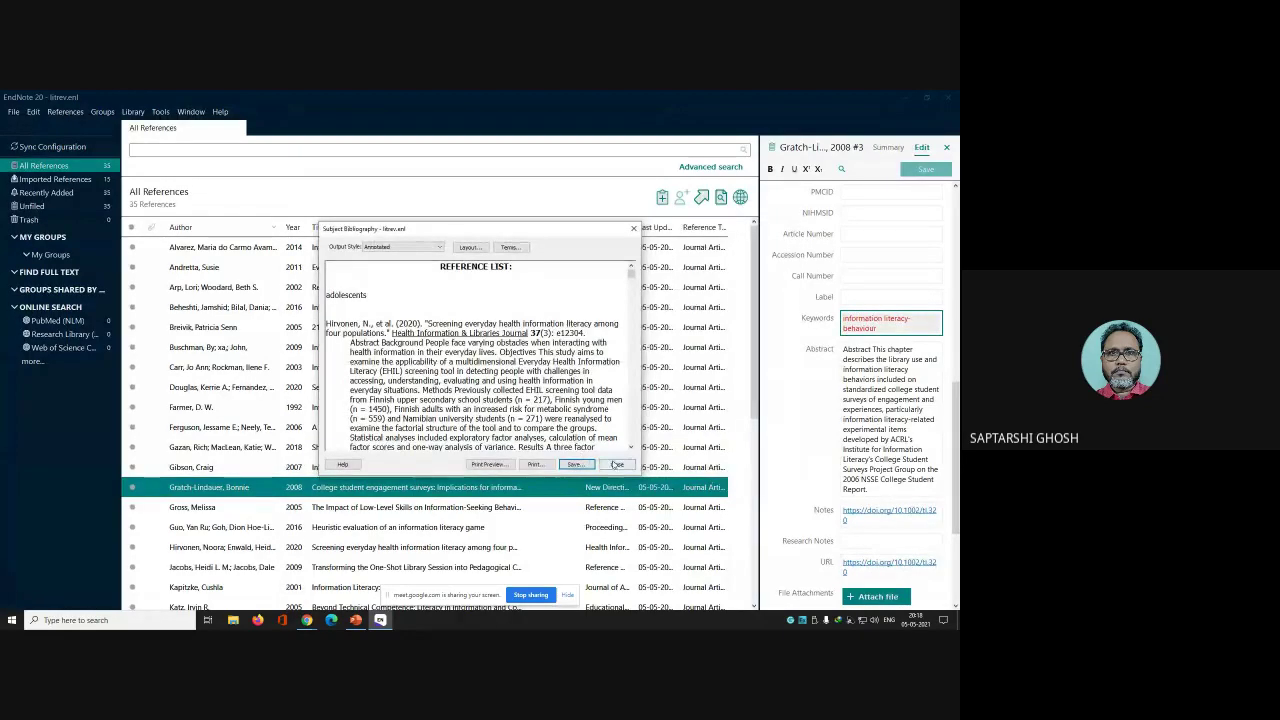
{"action": "left_click", "coordinate": [617, 466]}
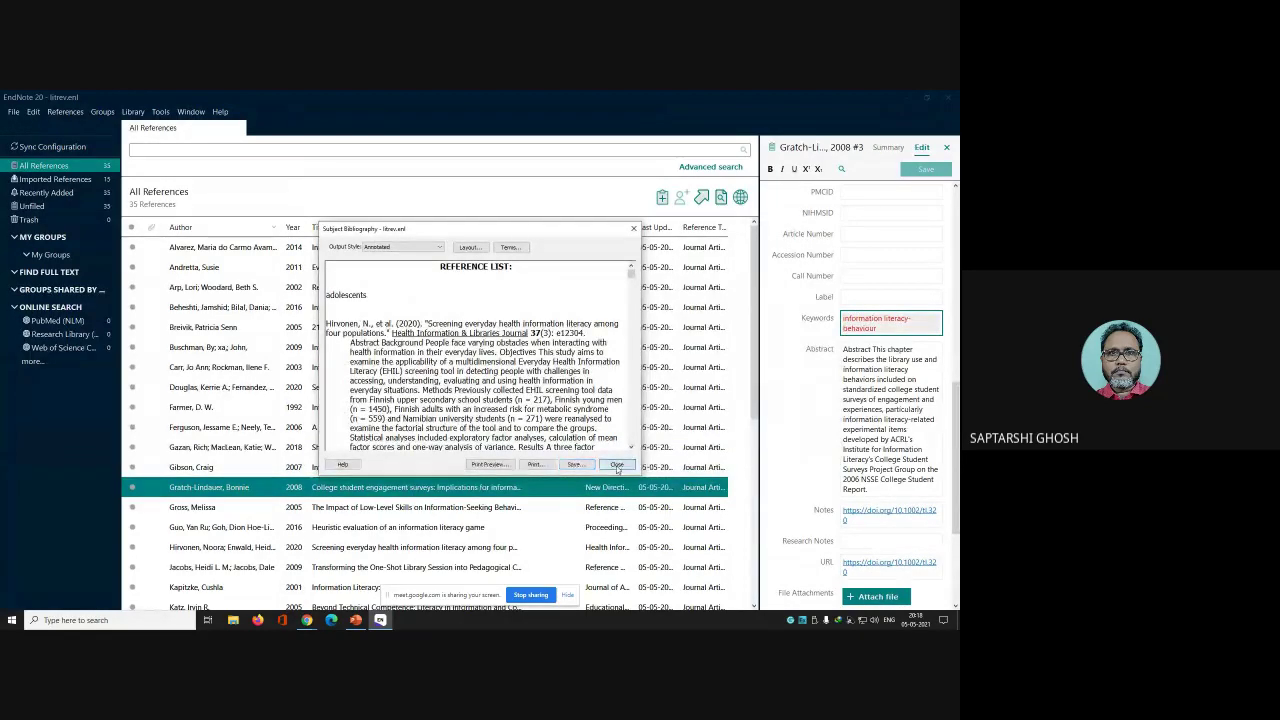
{"action": "left_click", "coordinate": [950, 99]}
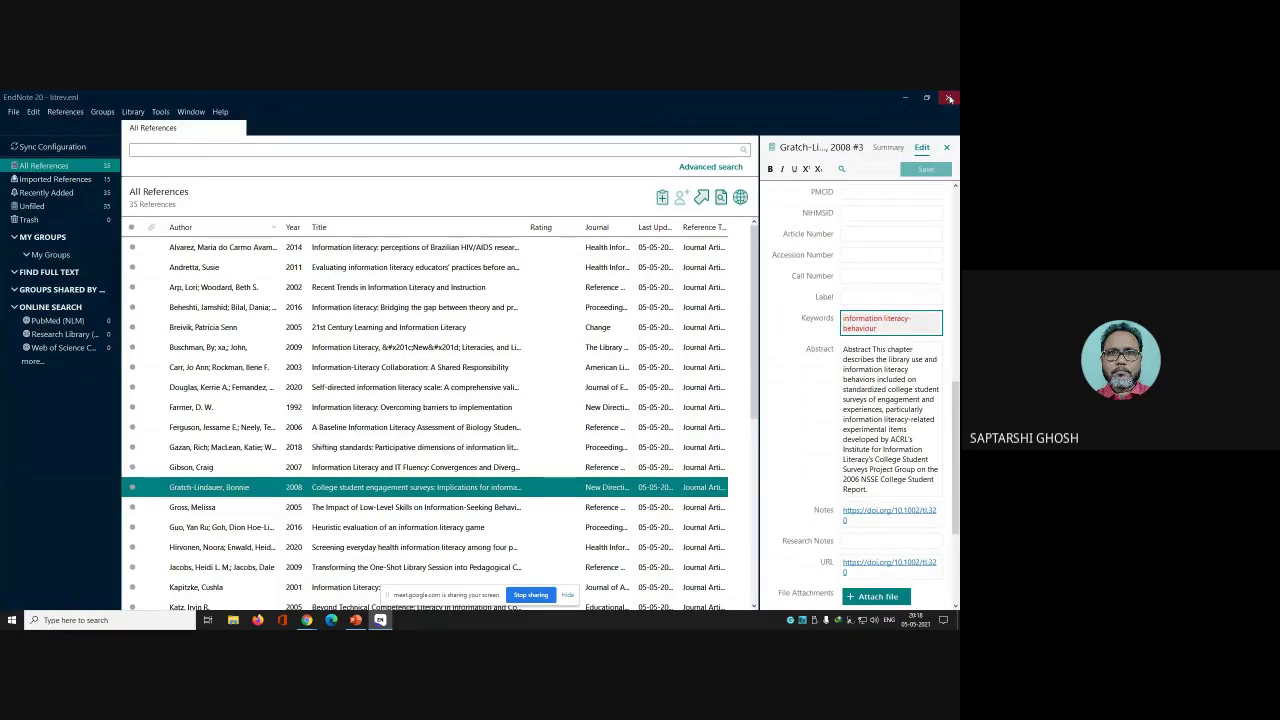
{"action": "left_click_drag", "start_coordinate": [932, 130], "coordinate": [743, 255]}
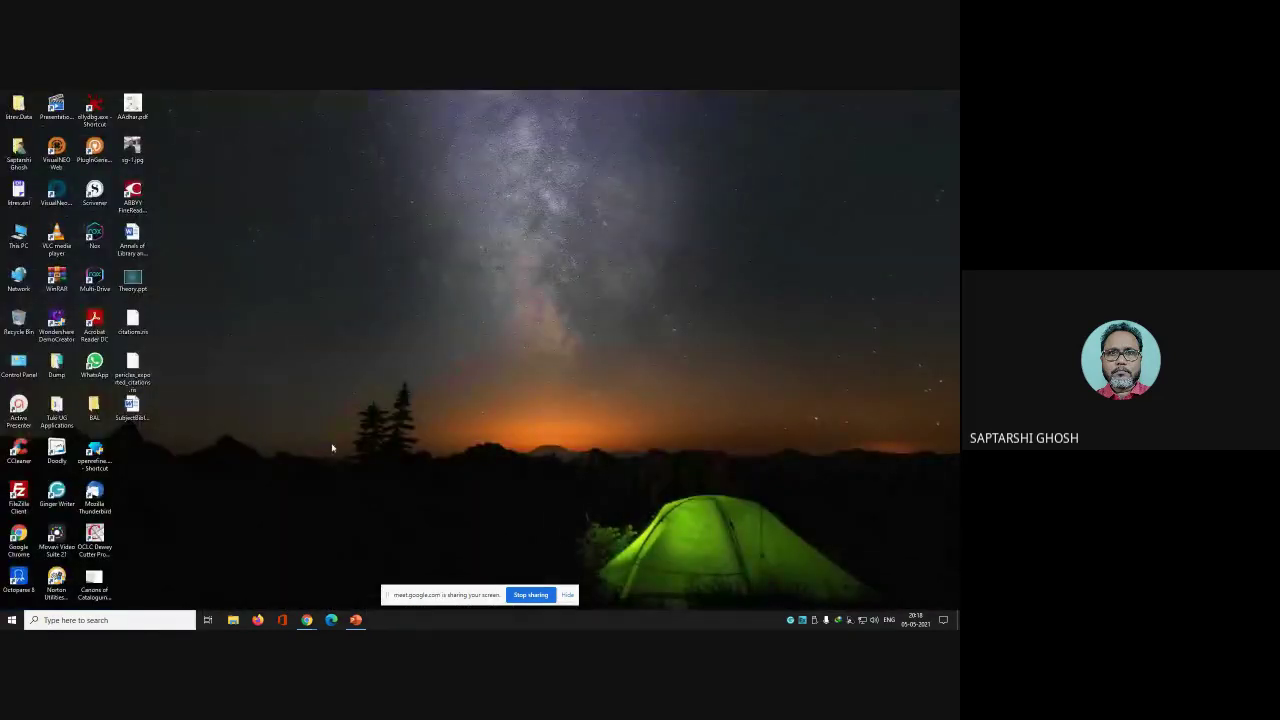
Open the saved SubjectBibliography.rtf in Word and delete its "REFERENCE LIST:" title
{"action": "double_click", "coordinate": [133, 410]}
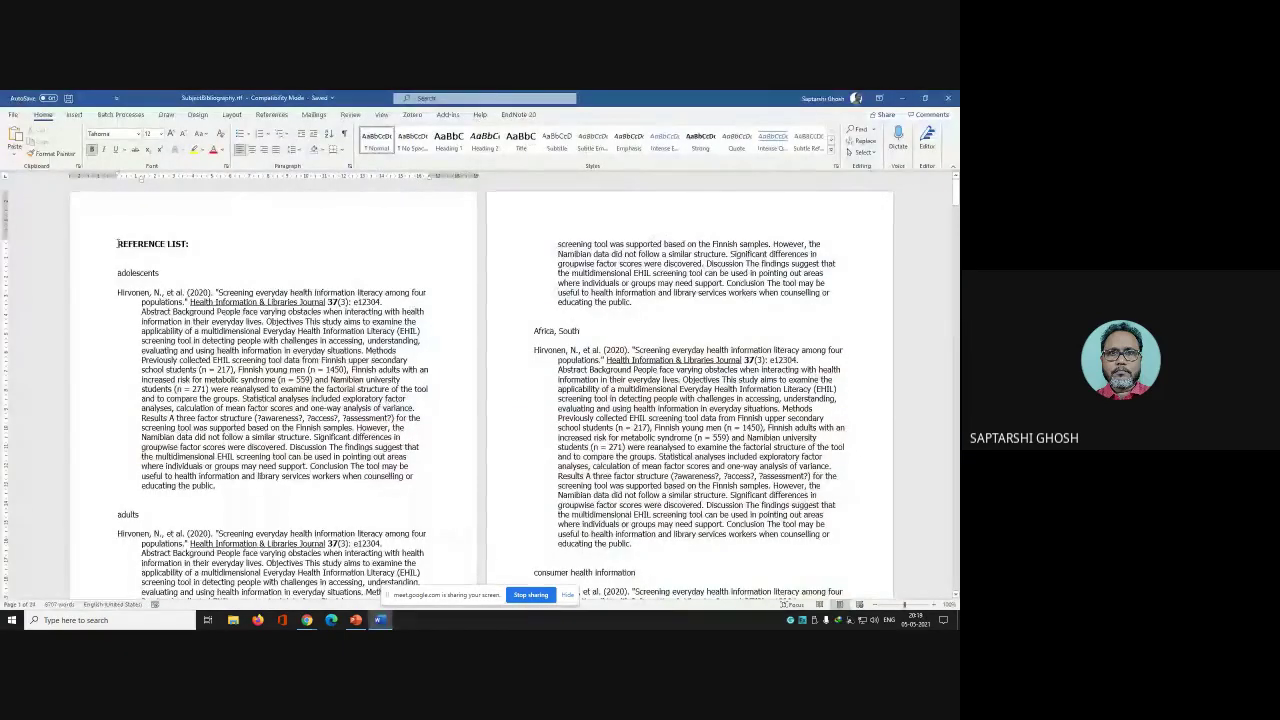
{"action": "left_click_drag", "start_coordinate": [117, 243], "coordinate": [225, 241]}
{"action": "key", "text": "Delete"}
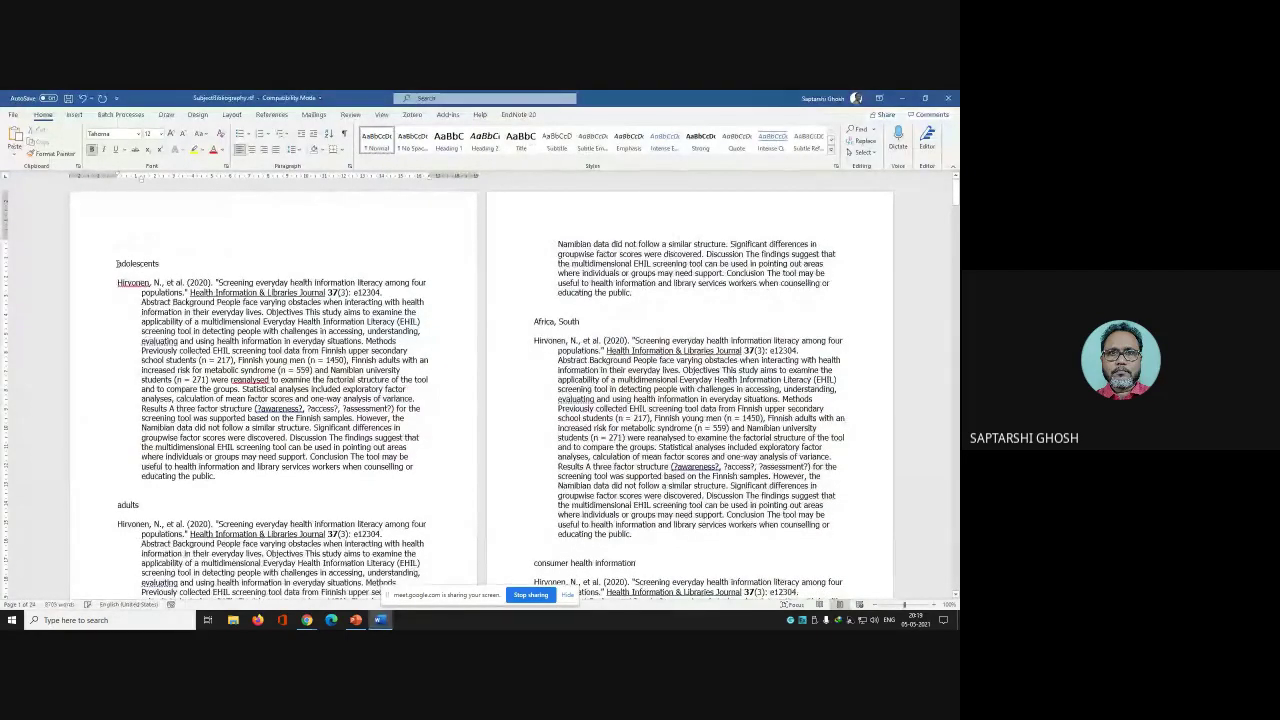
Delete all subject headings and entries from "adolescents" through "Information and communications technology", ahead of the "Information literacy" heading
{"action": "left_click_drag", "start_coordinate": [117, 262], "coordinate": [250, 605]}
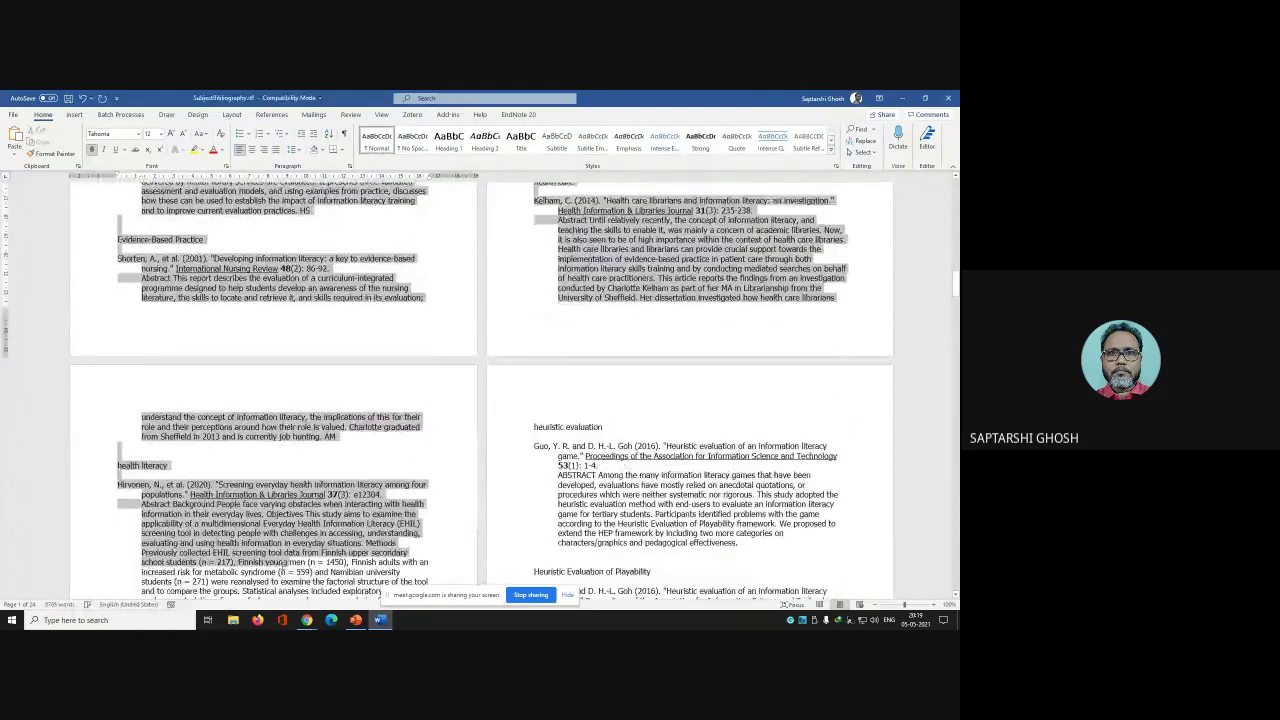
{"action": "left_click_drag", "start_coordinate": [285, 562], "coordinate": [708, 368]}
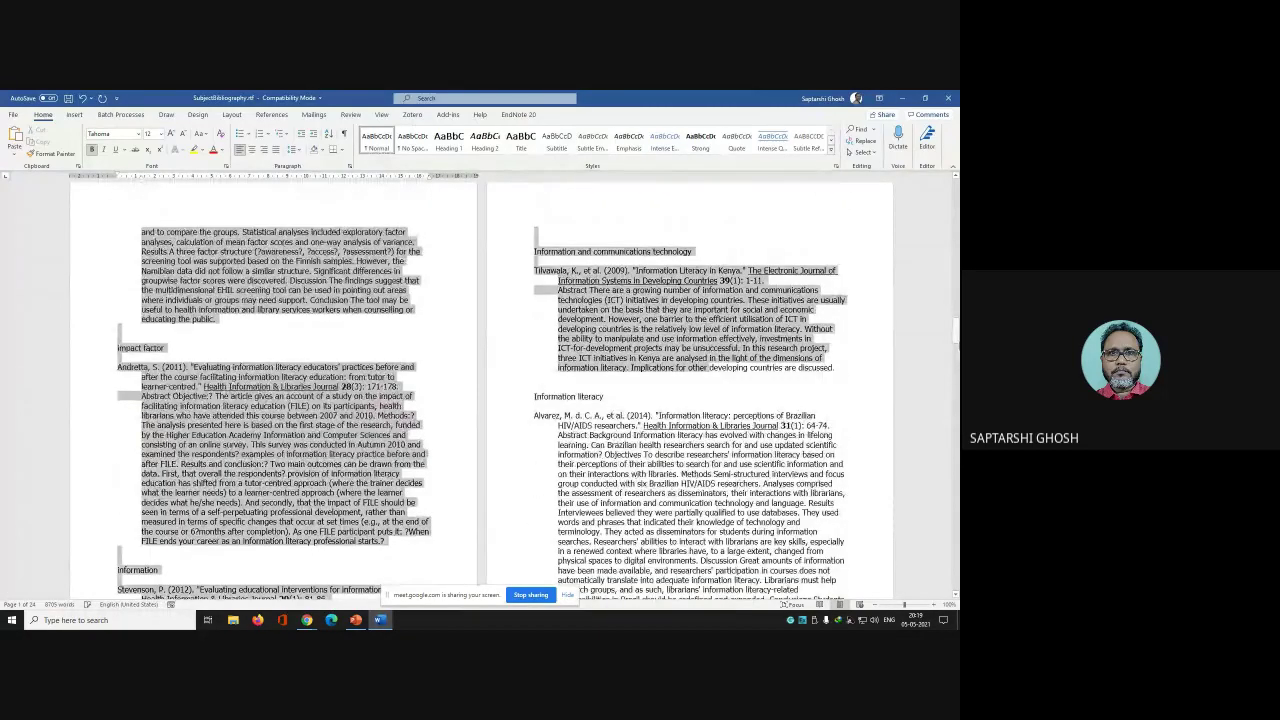
{"action": "left_click_drag", "start_coordinate": [827, 371], "coordinate": [842, 374]}
{"action": "scroll", "coordinate": [843, 372], "scroll_direction": "down", "scroll_amount": 5}
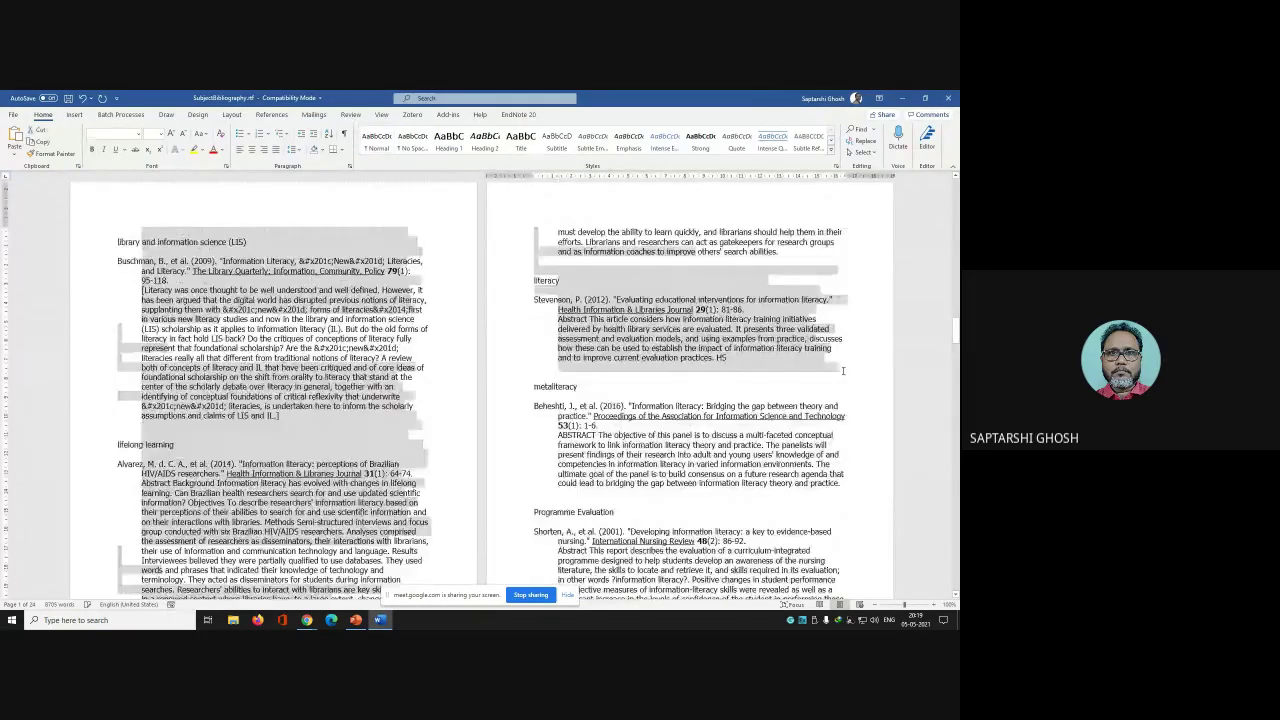
{"action": "key", "text": "Delete"}
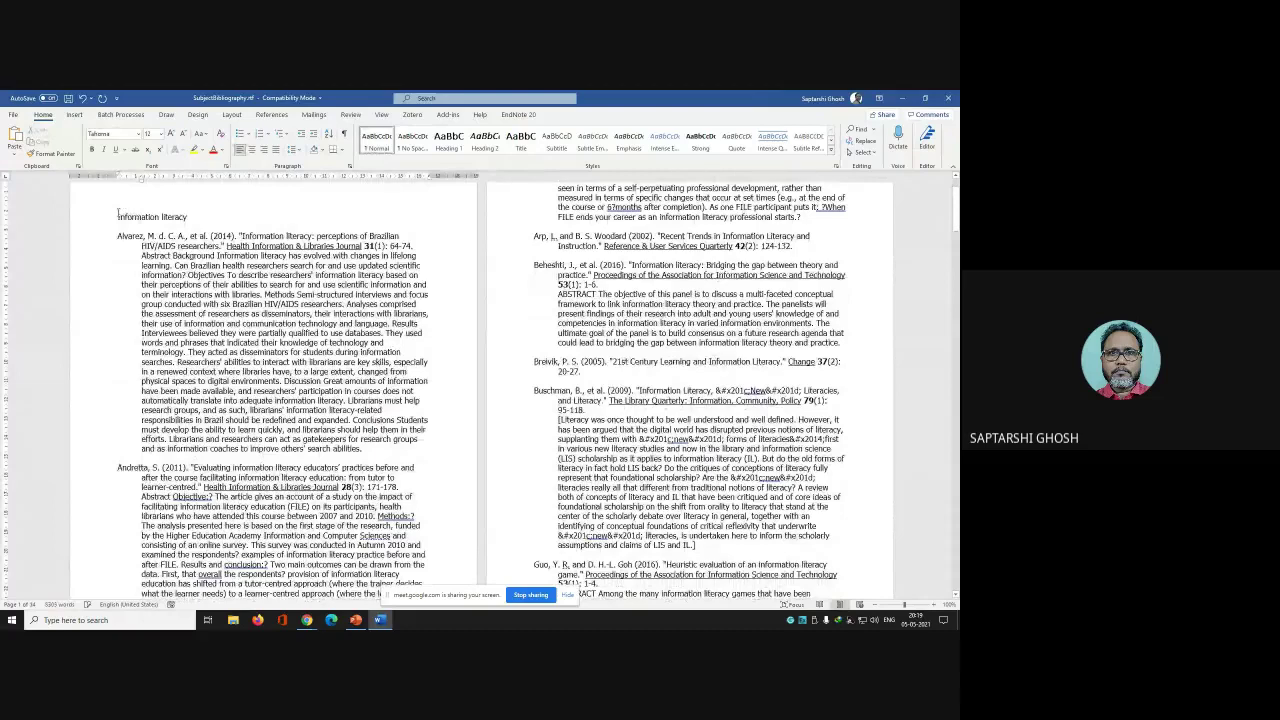
Bold the "Information literacy" heading and separate the 2014 HIV/AIDS researchers entry's abstract text from the word "Abstract" with a blank line
{"action": "left_click_drag", "start_coordinate": [117, 216], "coordinate": [191, 219]}
{"action": "left_click", "coordinate": [91, 149]}
{"action": "left_click", "coordinate": [173, 257]}
{"action": "key", "text": "Return"}
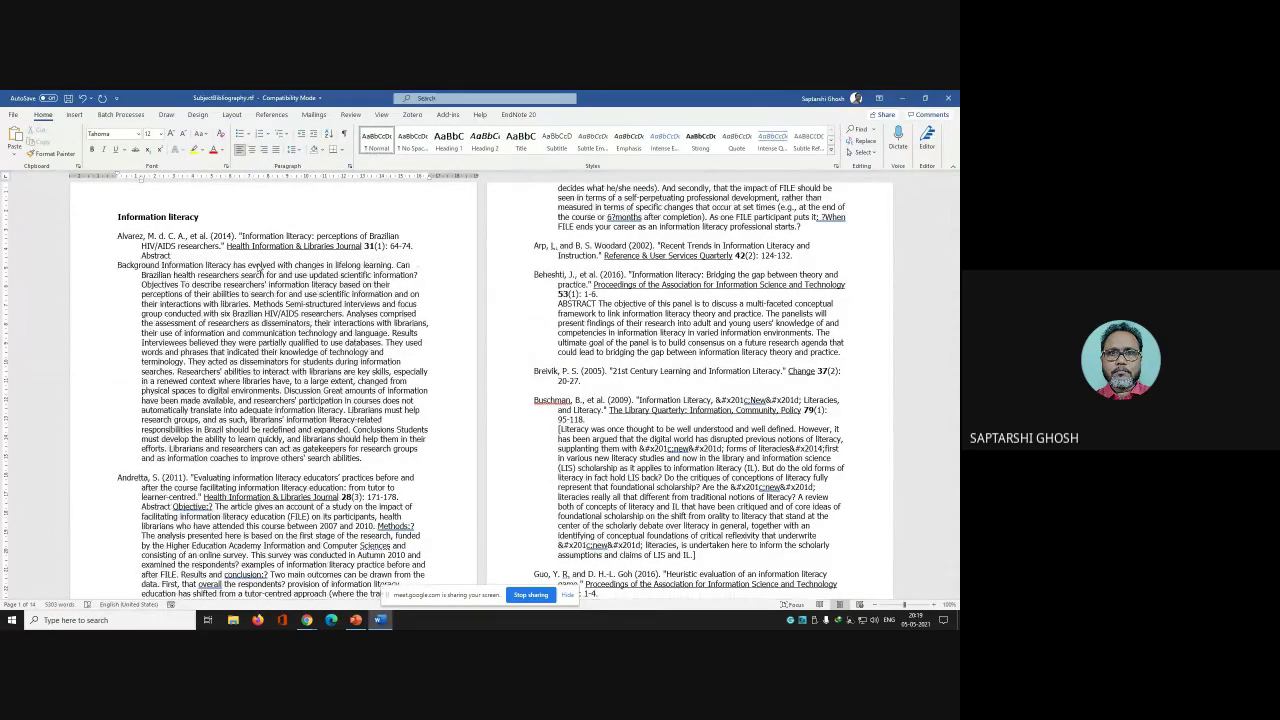
{"action": "key", "text": "Return"}
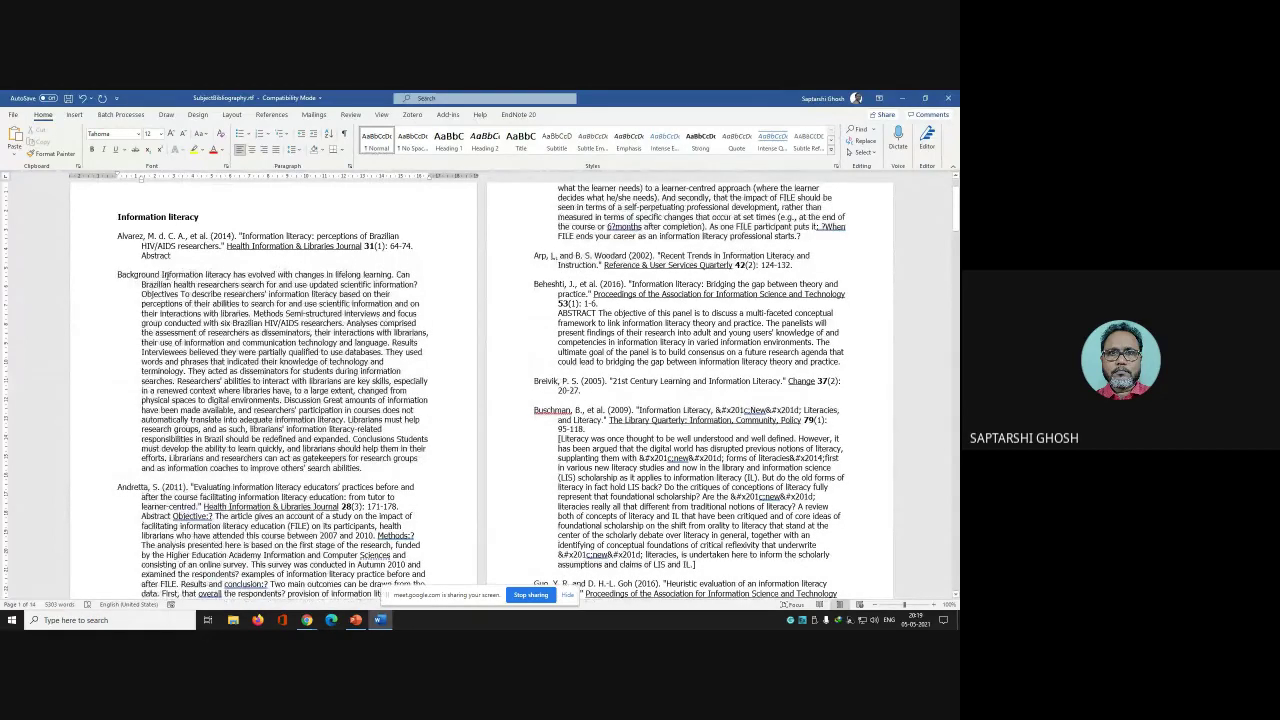
Delete the word "Background" at the start of the 2014 entry's abstract text
{"action": "mouse_move", "coordinate": [163, 274]}
{"action": "left_mouse_down"}
{"action": "mouse_move", "coordinate": [208, 275]}
{"action": "mouse_move", "coordinate": [160, 245]}
{"action": "mouse_move", "coordinate": [156, 274]}
{"action": "left_mouse_up"}
{"action": "double_click", "coordinate": [156, 274]}
{"action": "key", "text": "Delete"}
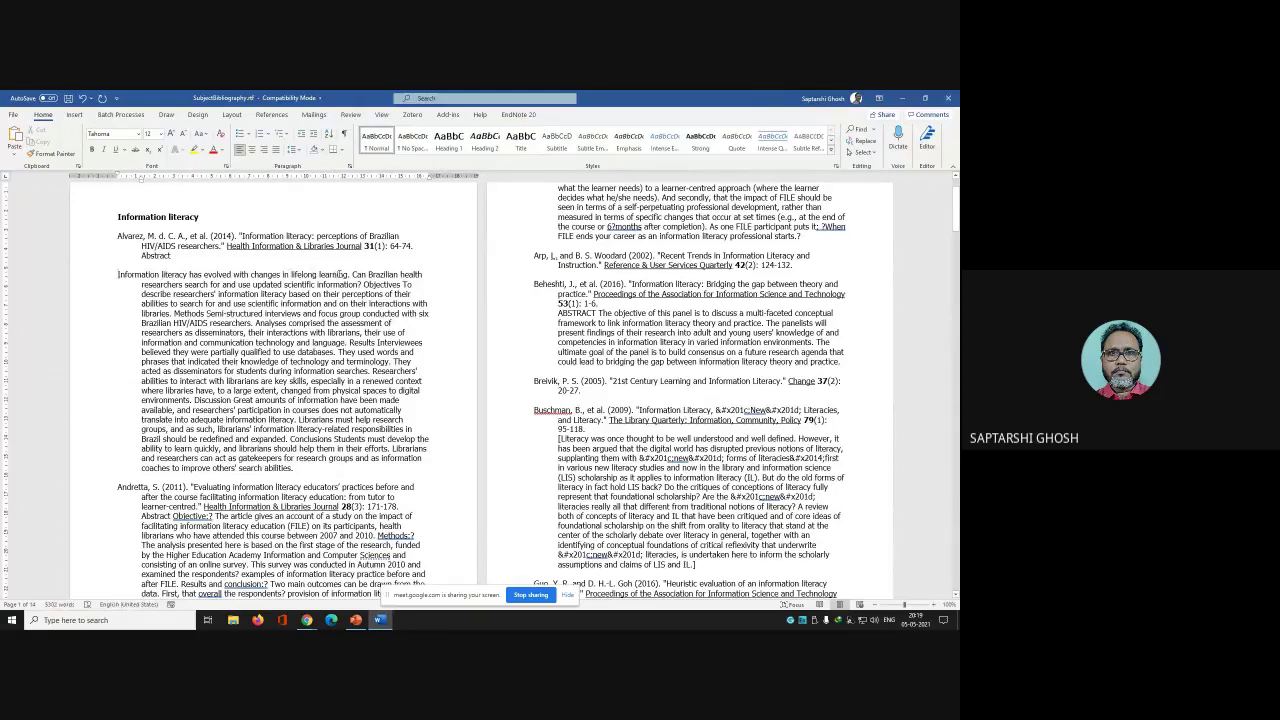
Delete the 2014 abstract's text between its opening words "Information literacy" and "help them in their efforts"
{"action": "mouse_move", "coordinate": [352, 274]}
{"action": "left_mouse_down"}
{"action": "mouse_move", "coordinate": [357, 288]}
{"action": "mouse_move", "coordinate": [256, 323]}
{"action": "mouse_move", "coordinate": [392, 323]}
{"action": "mouse_move", "coordinate": [345, 323]}
{"action": "mouse_move", "coordinate": [335, 352]}
{"action": "mouse_move", "coordinate": [298, 343]}
{"action": "mouse_move", "coordinate": [320, 355]}
{"action": "mouse_move", "coordinate": [268, 381]}
{"action": "left_mouse_up"}
{"action": "left_click", "coordinate": [179, 313]}
{"action": "left_click_drag", "start_coordinate": [190, 274], "coordinate": [297, 448]}
{"action": "key", "text": "BackSpace"}
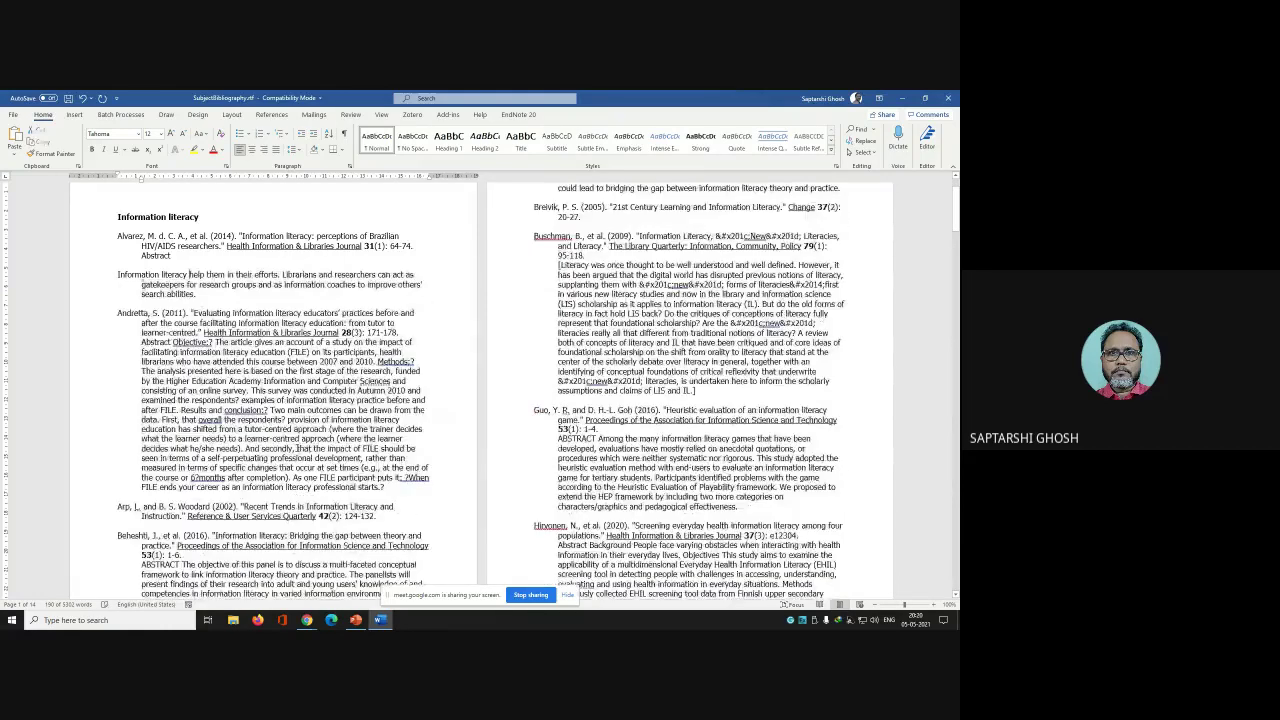